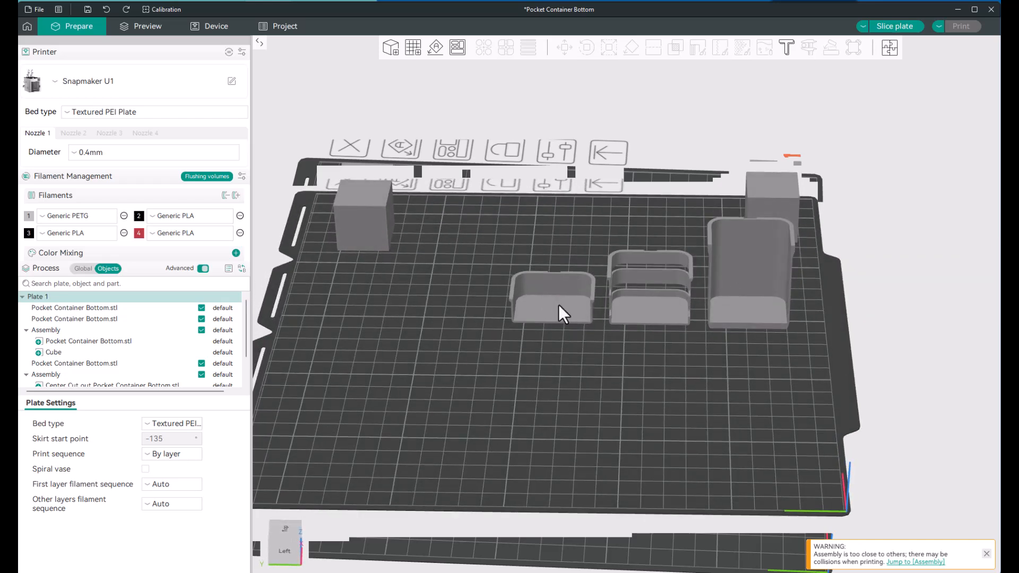
Step: Import Pocket Container Bottom.stl and move it to an empty area of the plate, clear of the cut container
{"action": "left_click", "coordinate": [388, 48]}
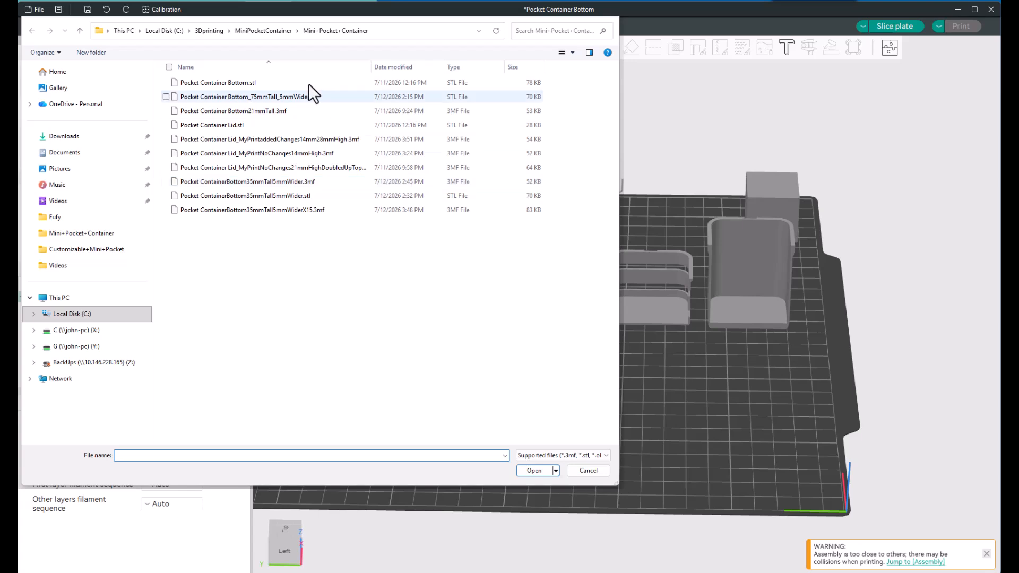
{"action": "left_click", "coordinate": [262, 87]}
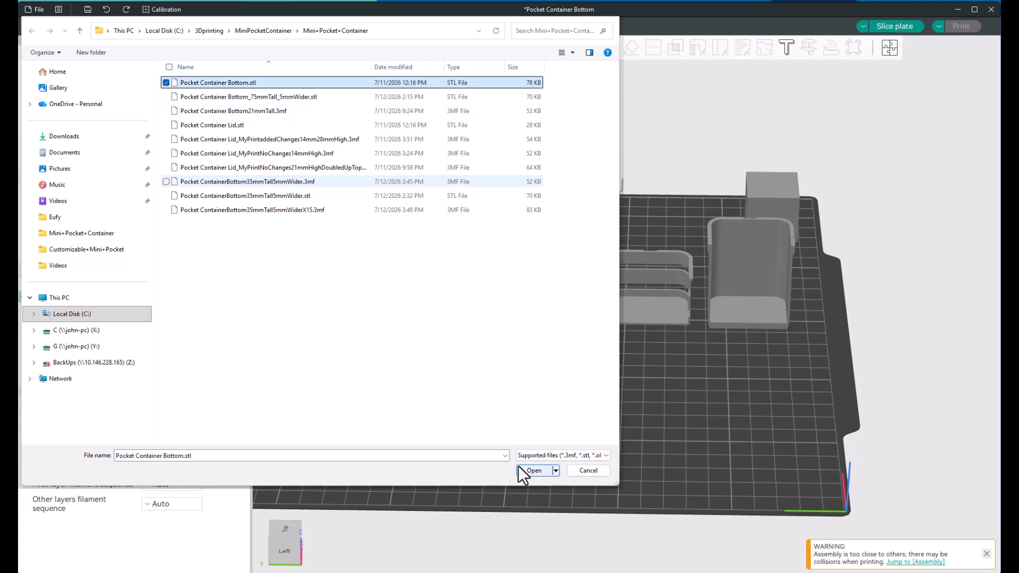
{"action": "left_click", "coordinate": [533, 470]}
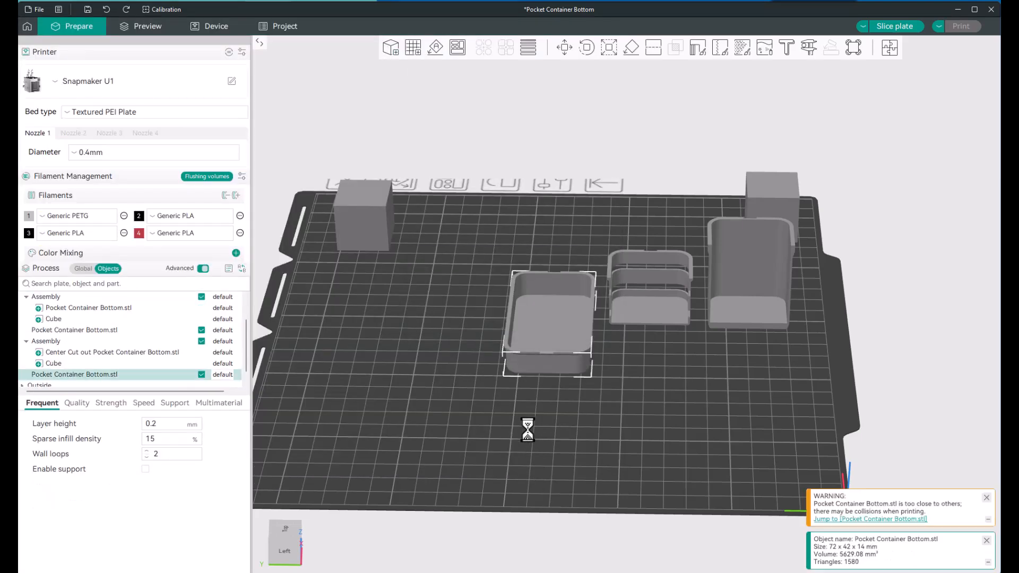
{"action": "scroll", "coordinate": [540, 389], "scroll_direction": "up", "scroll_amount": 3}
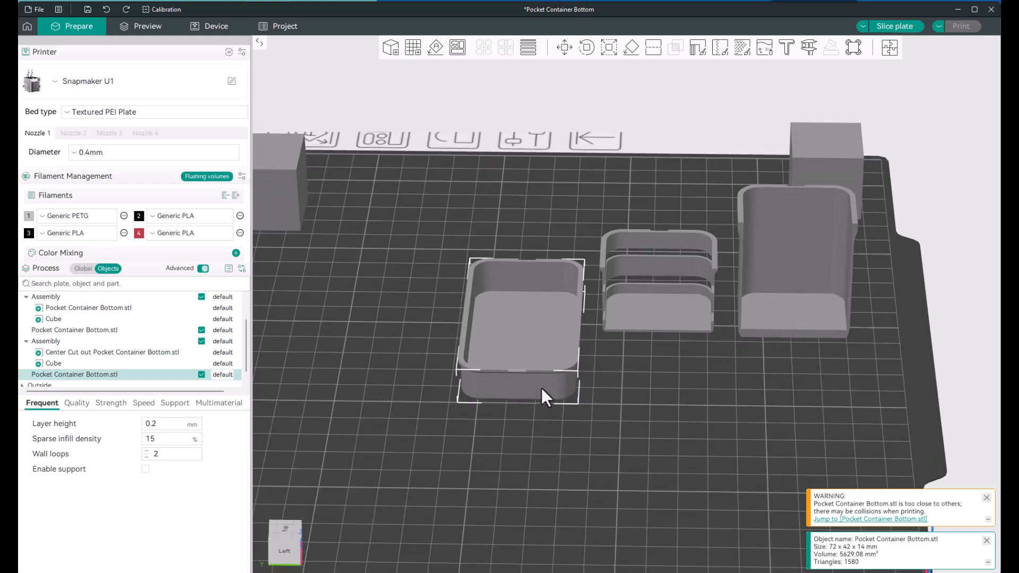
{"action": "left_click_drag", "start_coordinate": [531, 379], "coordinate": [380, 383]}
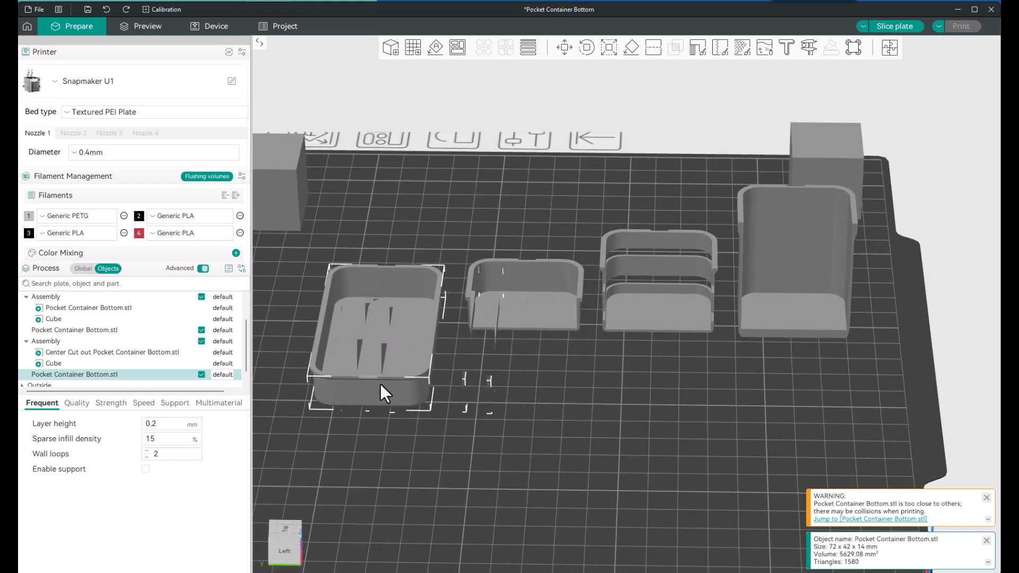
{"action": "left_click_drag", "start_coordinate": [347, 435], "coordinate": [384, 431]}
{"action": "left_click_drag", "start_coordinate": [378, 362], "coordinate": [613, 339]}
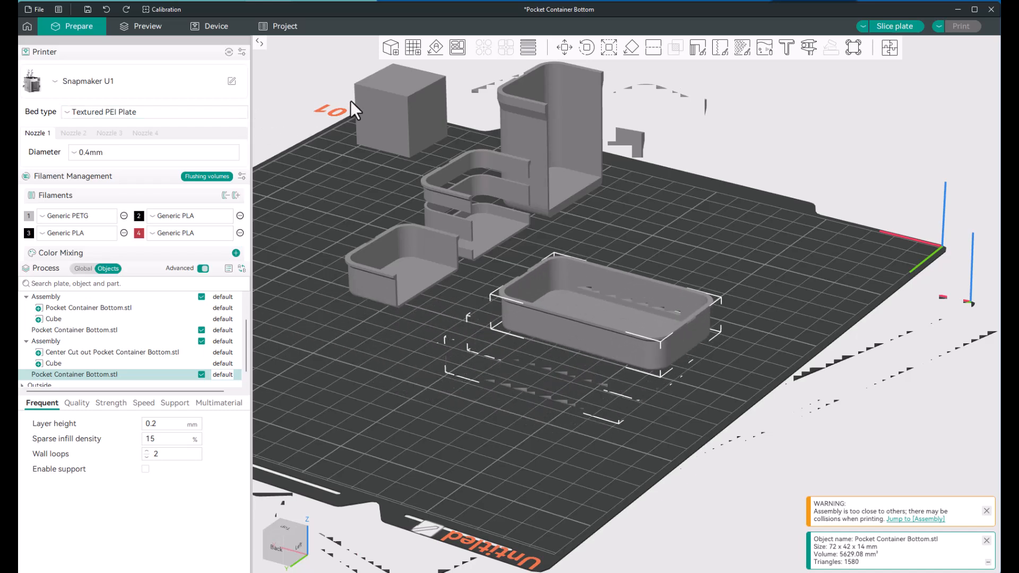
Step: Import Pocket Container Lid.stl and place it on the plate alongside the full container bottom
{"action": "left_click", "coordinate": [391, 47]}
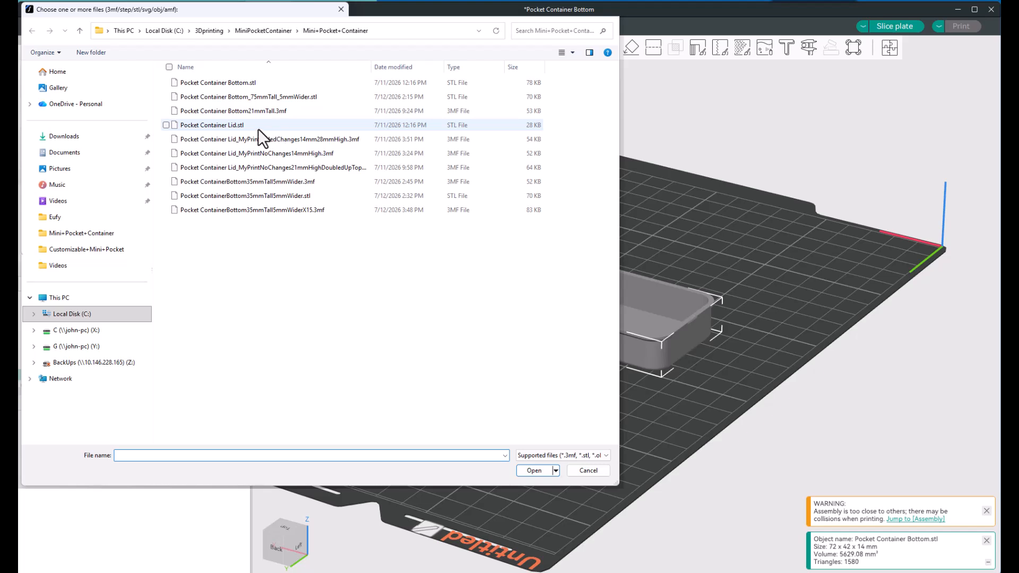
{"action": "left_click", "coordinate": [258, 127]}
{"action": "left_click", "coordinate": [525, 472]}
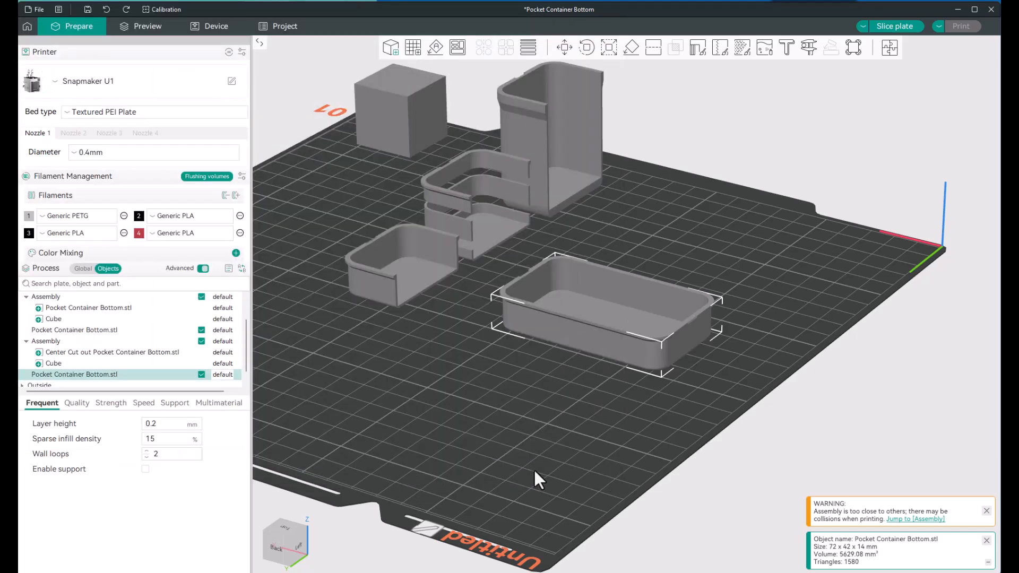
{"action": "left_click_drag", "start_coordinate": [457, 301], "coordinate": [541, 428]}
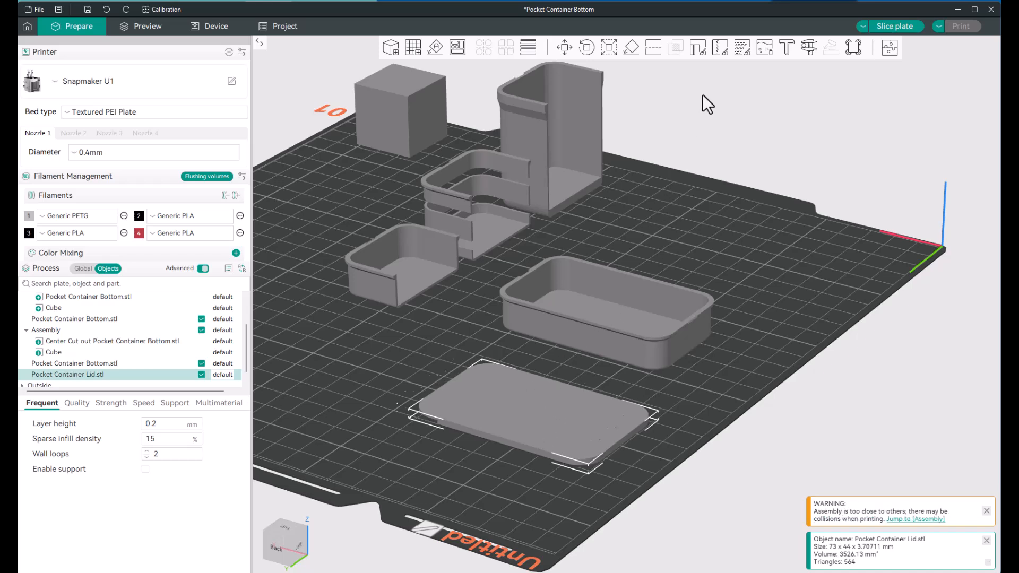
Step: Lay the lid on its large outer face so that its inner side with the rails points up
{"action": "left_click", "coordinate": [632, 50]}
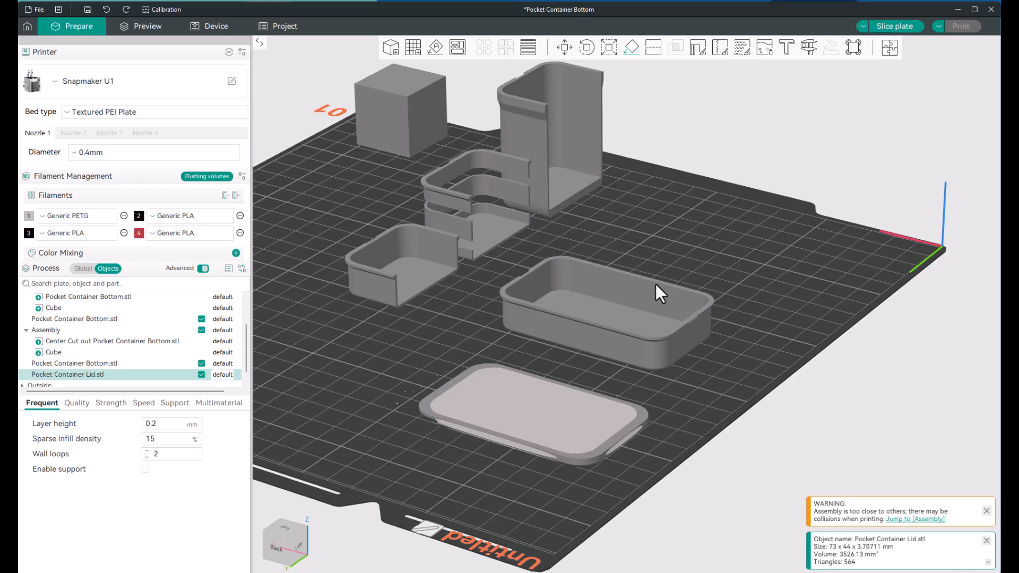
{"action": "left_click", "coordinate": [473, 482]}
{"action": "left_click", "coordinate": [513, 428]}
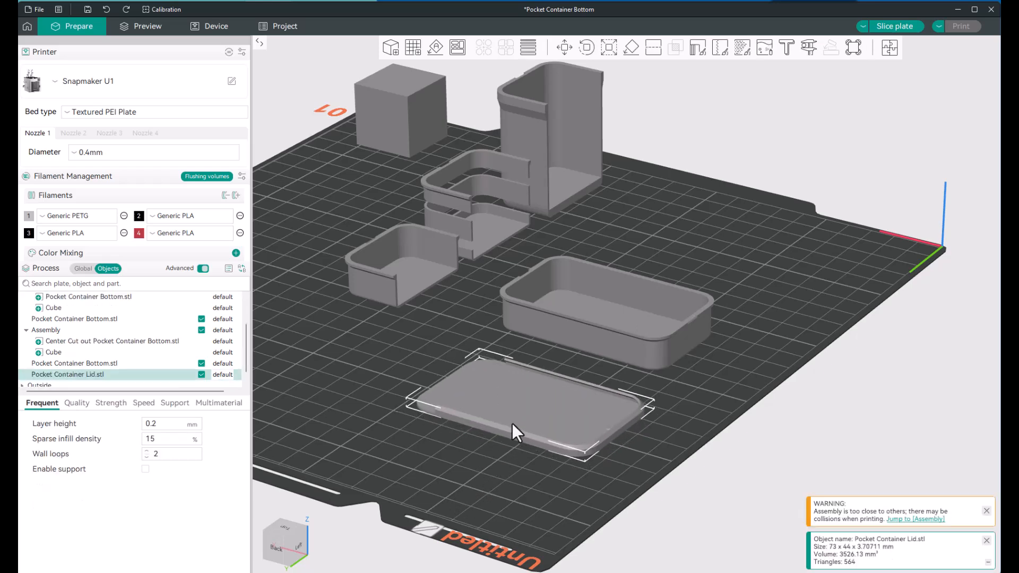
{"action": "left_click", "coordinate": [476, 459]}
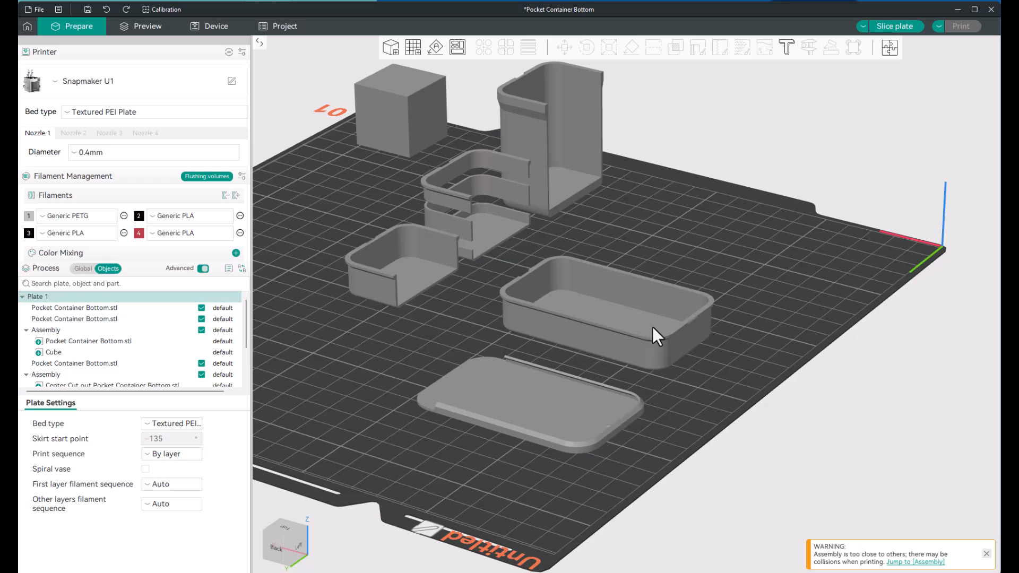
Step: Examine the full container bottom's rim and end notches together with the lid's rails and small snap bump
{"action": "scroll", "coordinate": [689, 320], "scroll_direction": "up", "scroll_amount": 5}
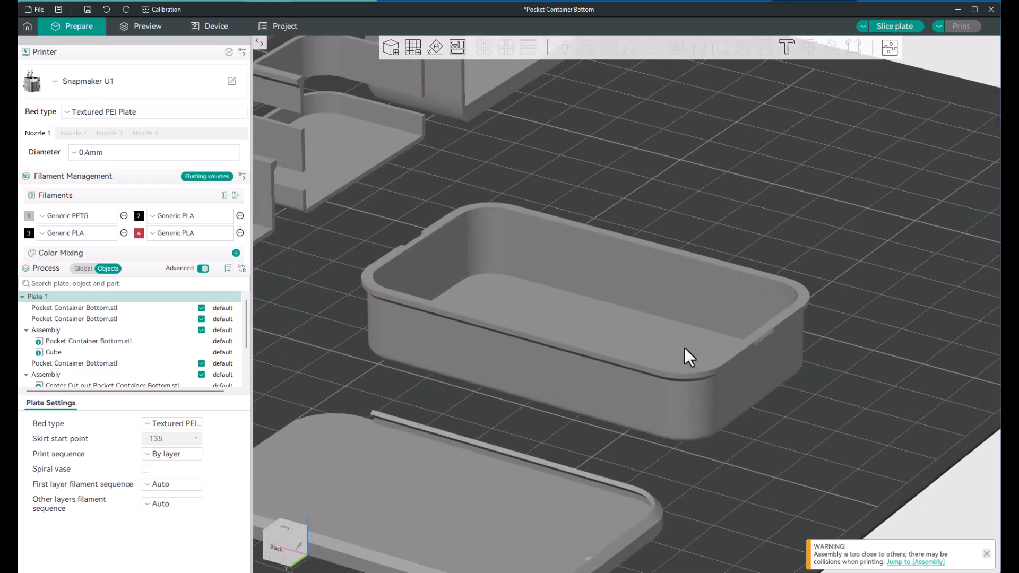
{"action": "scroll", "coordinate": [419, 252], "scroll_direction": "down", "scroll_amount": 2}
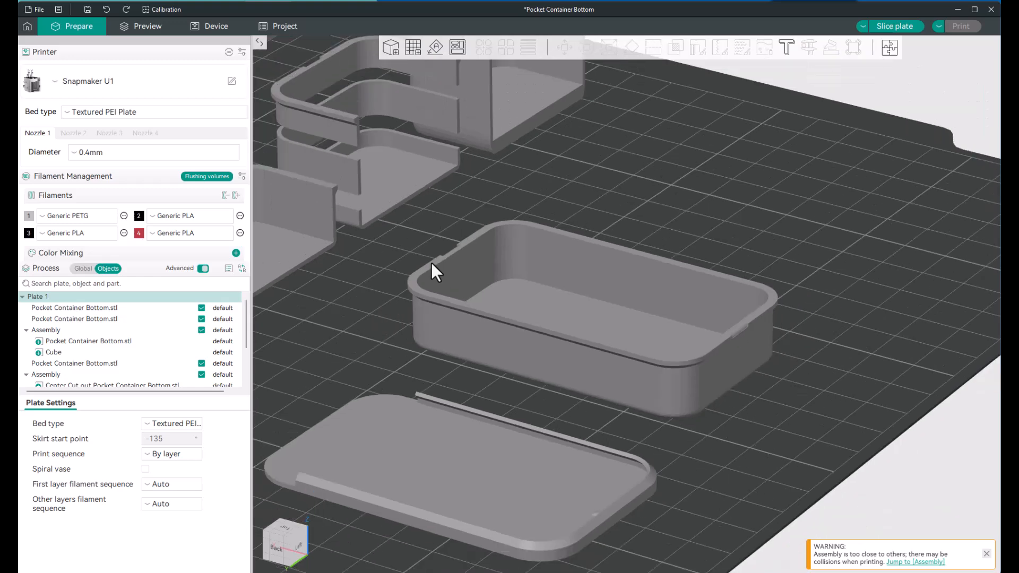
{"action": "left_click_drag", "start_coordinate": [498, 482], "coordinate": [511, 462]}
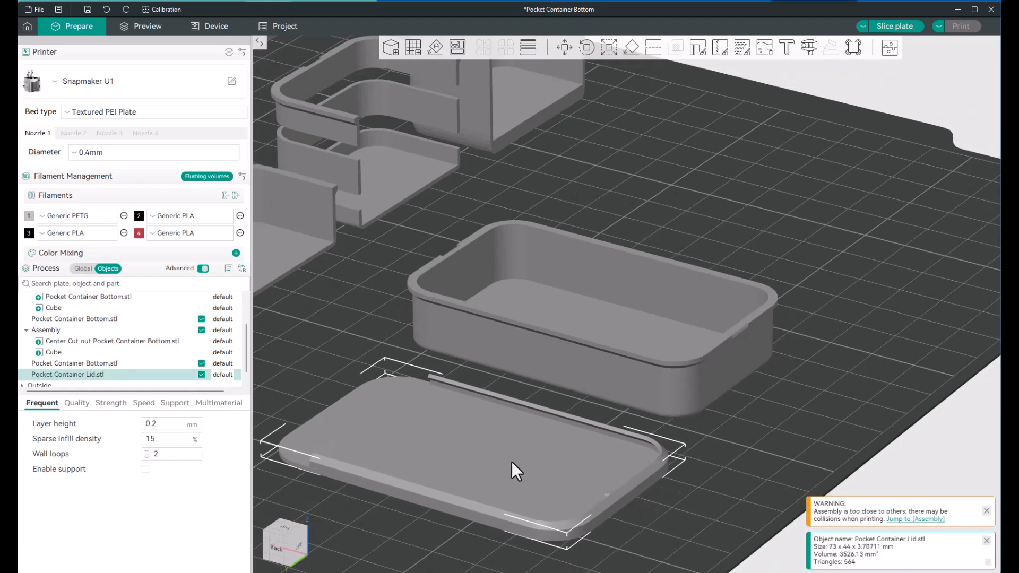
{"action": "left_click_drag", "start_coordinate": [431, 535], "coordinate": [484, 539]}
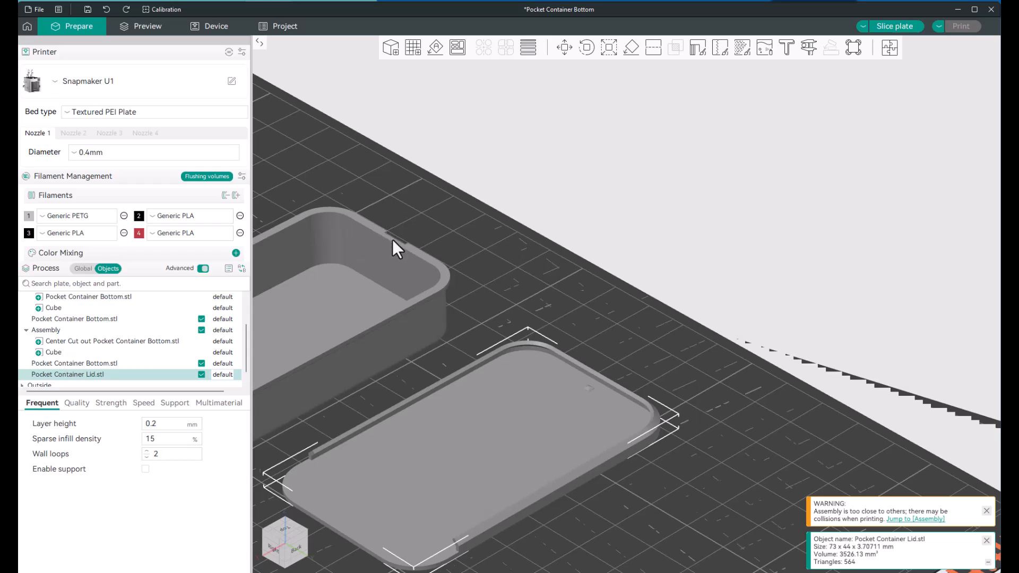
{"action": "left_click_drag", "start_coordinate": [517, 292], "coordinate": [494, 325]}
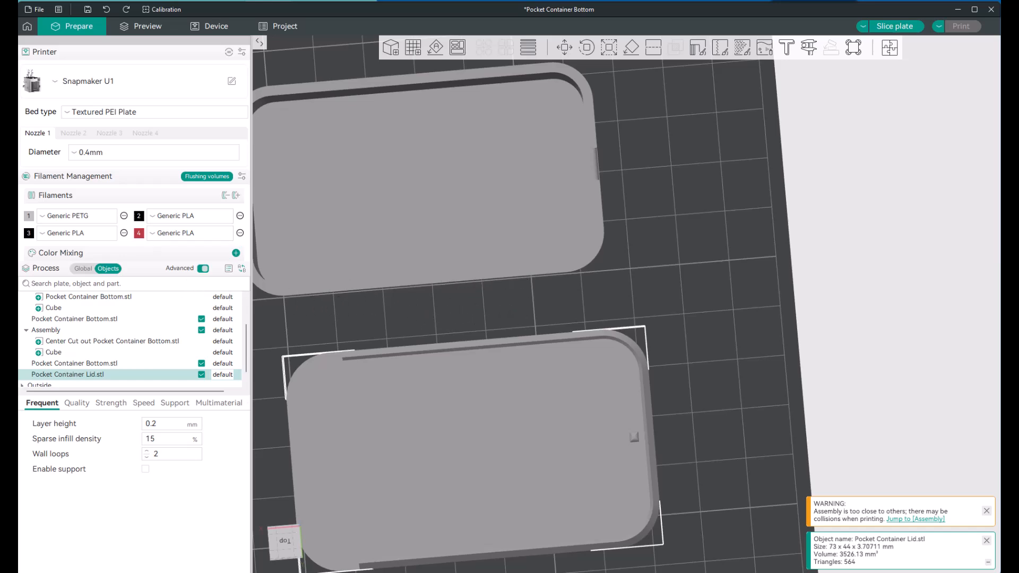
Step: Switch to the browser and review the photos, description and print settings on MakerWorld's Mini Pocket Container page
{"action": "key", "text": "alt+Tab"}
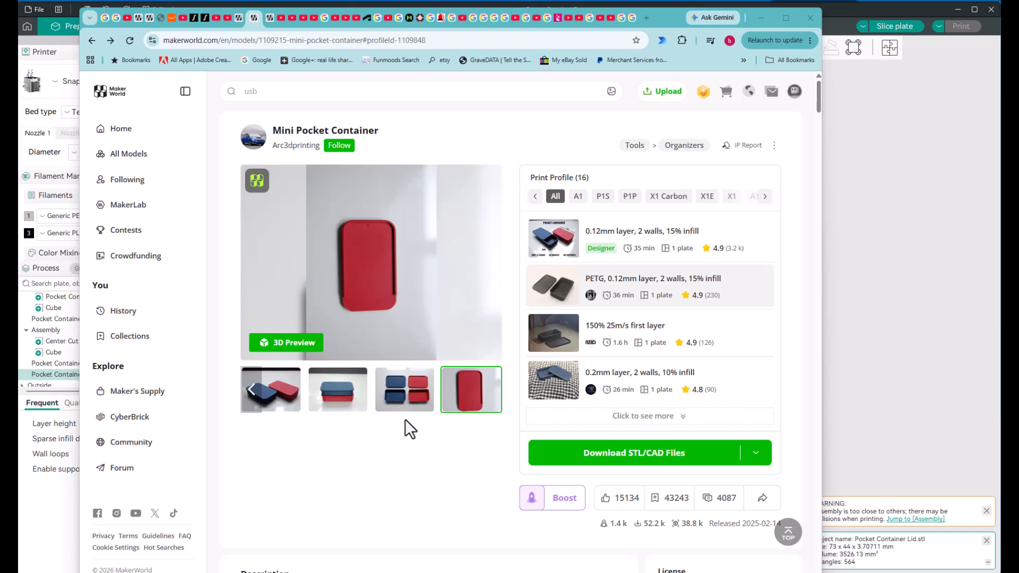
{"action": "scroll", "coordinate": [406, 436], "scroll_direction": "down", "scroll_amount": 3}
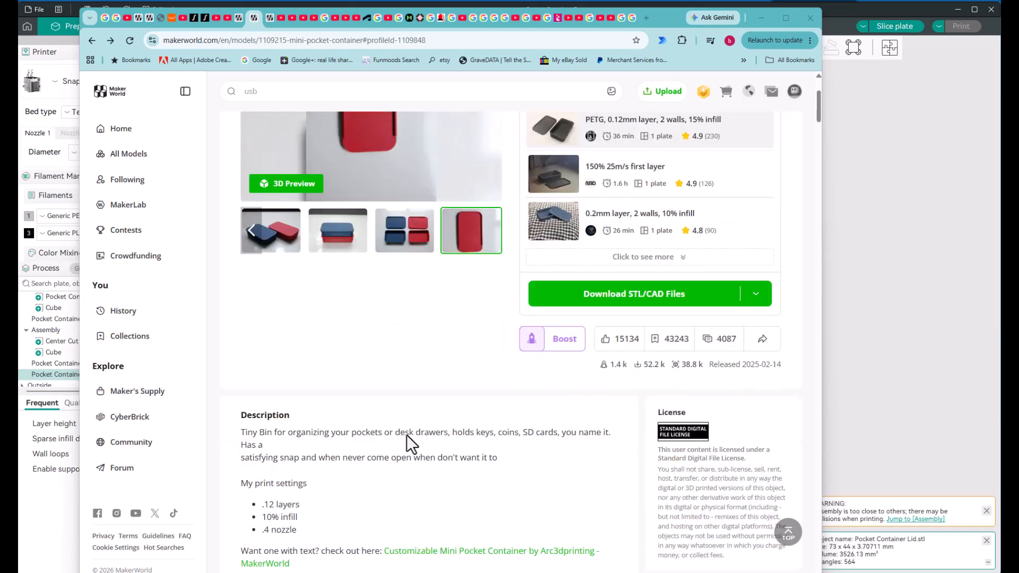
{"action": "scroll", "coordinate": [407, 436], "scroll_direction": "up", "scroll_amount": 3}
{"action": "scroll", "coordinate": [406, 435], "scroll_direction": "down", "scroll_amount": 6}
{"action": "scroll", "coordinate": [406, 434], "scroll_direction": "down", "scroll_amount": 1}
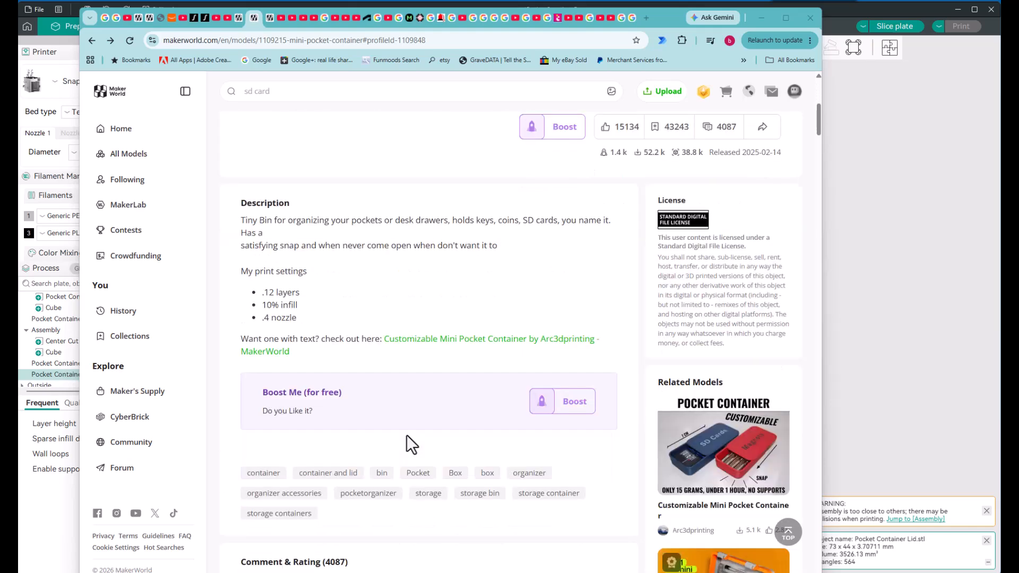
Step: Open the related Customizable Mini Pocket Container model, view its photo of six filled containers, and return to the slicer
{"action": "left_click", "coordinate": [706, 460]}
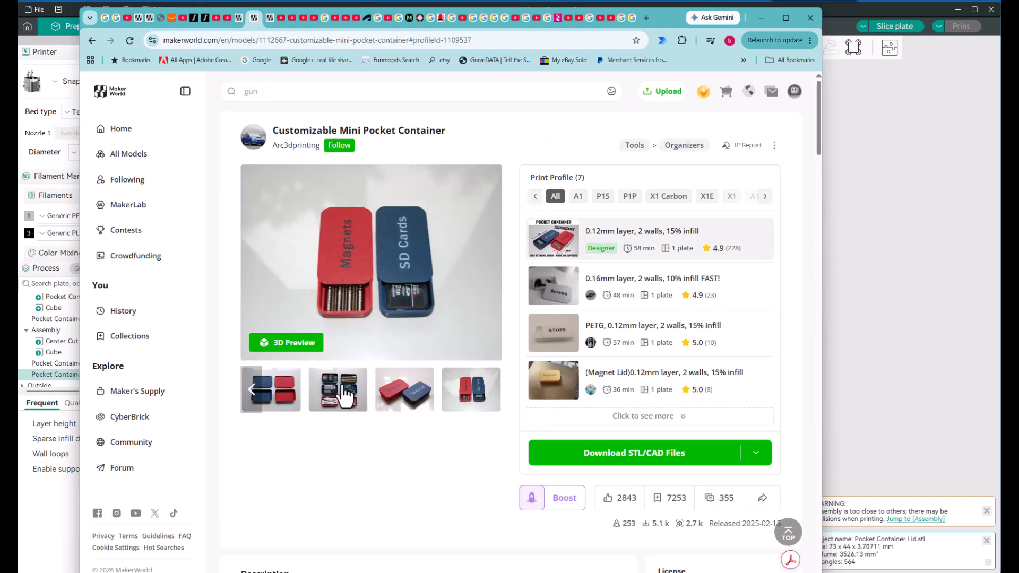
{"action": "left_click", "coordinate": [359, 407]}
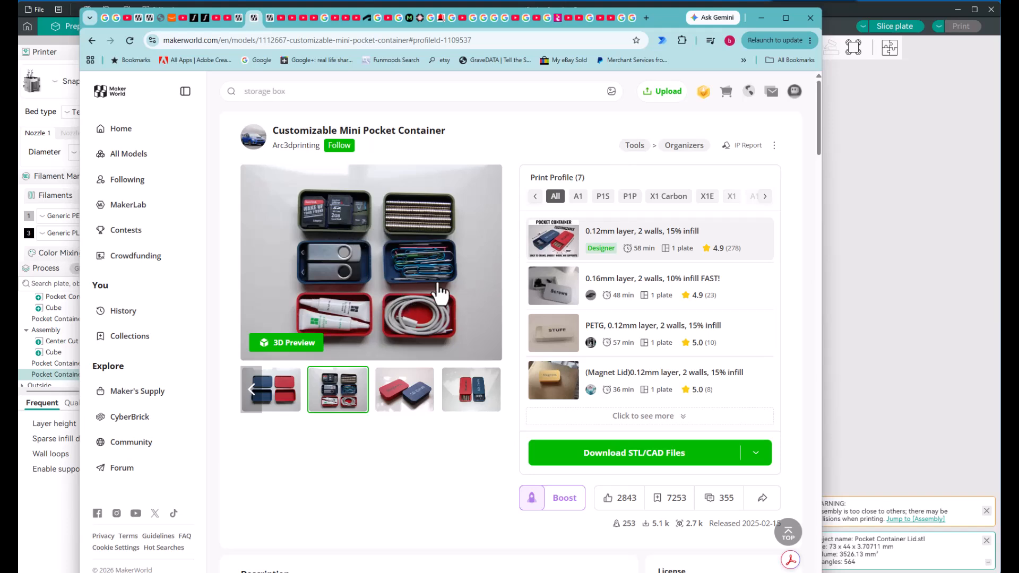
{"action": "left_click", "coordinate": [760, 19]}
Step: Move the lid next to the cube at the plate's far corner and set the full container bottom beside the lid
{"action": "scroll", "coordinate": [621, 271], "scroll_direction": "down", "scroll_amount": 4}
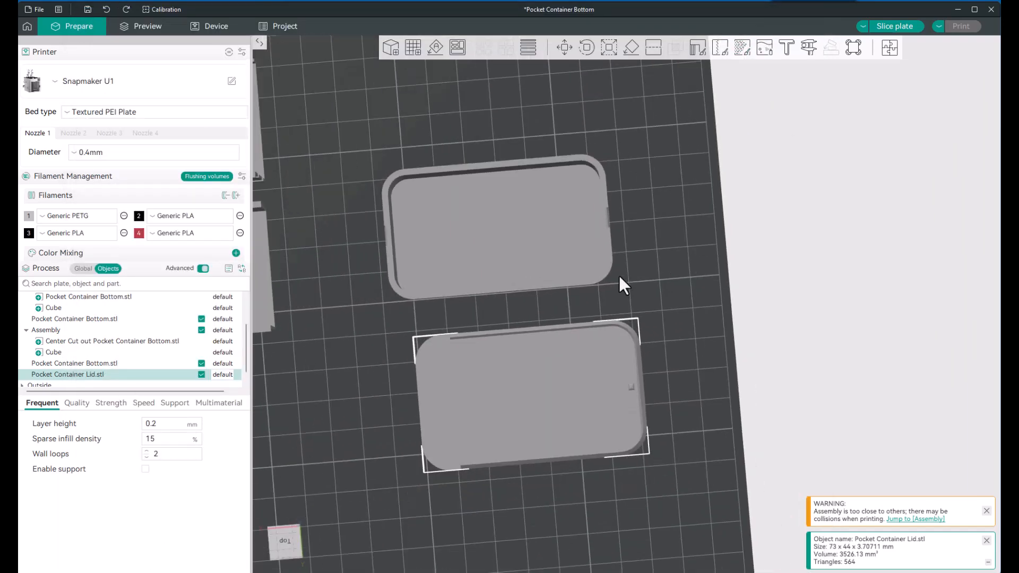
{"action": "scroll", "coordinate": [618, 275], "scroll_direction": "down", "scroll_amount": 5}
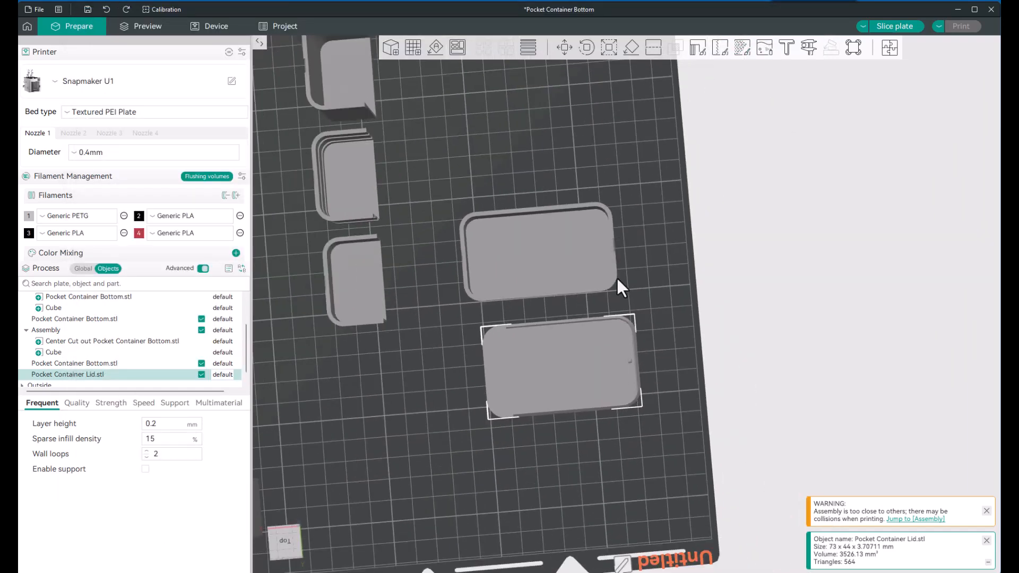
{"action": "scroll", "coordinate": [580, 311], "scroll_direction": "down", "scroll_amount": 4}
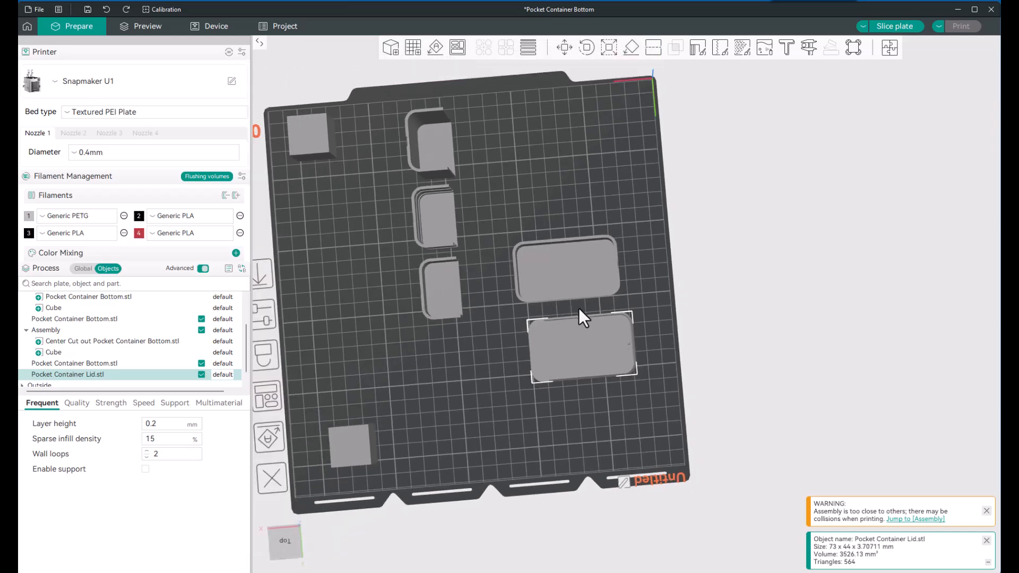
{"action": "left_click_drag", "start_coordinate": [559, 391], "coordinate": [447, 354]}
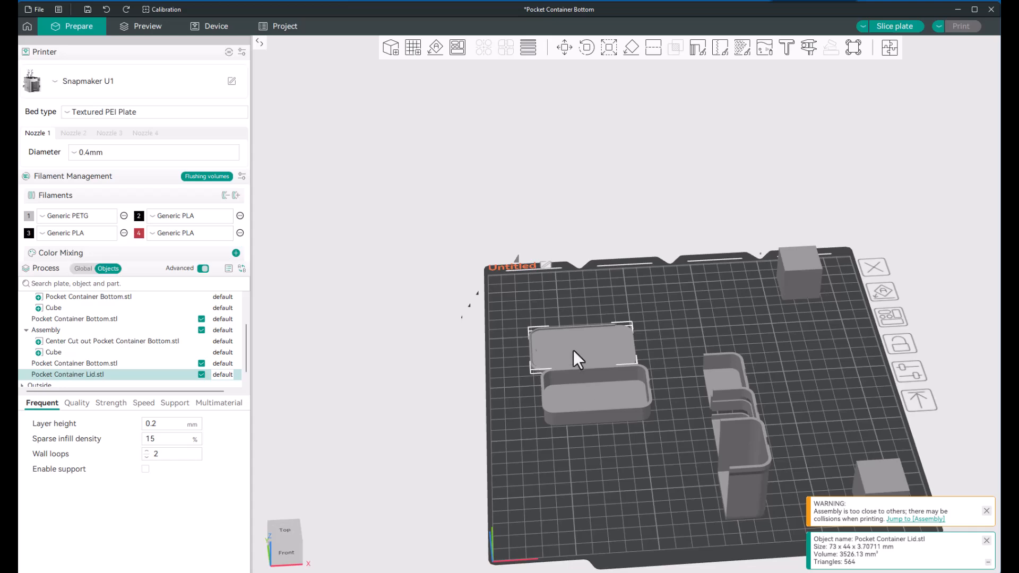
{"action": "left_click_drag", "start_coordinate": [614, 472], "coordinate": [661, 459]}
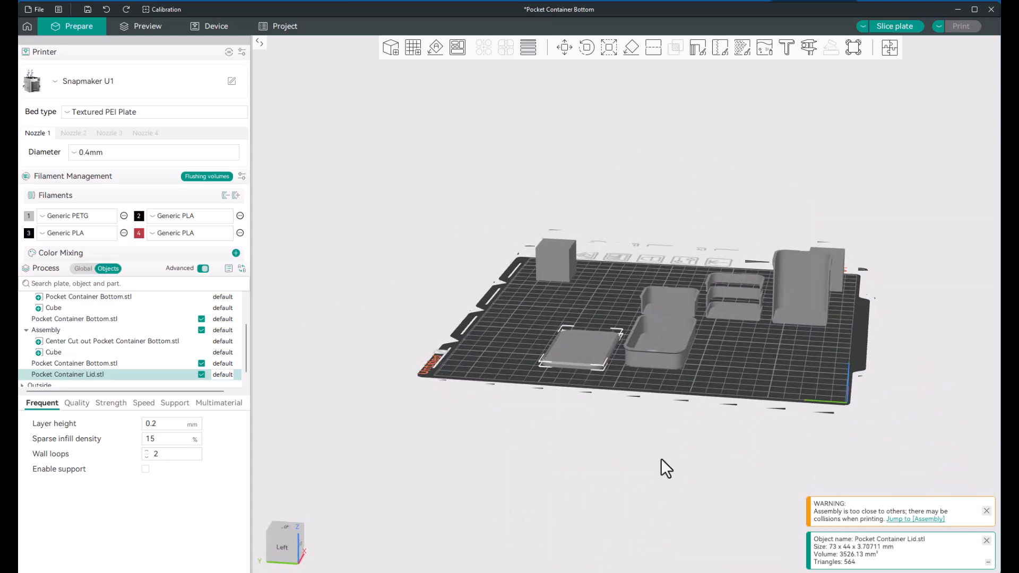
{"action": "left_click_drag", "start_coordinate": [588, 369], "coordinate": [531, 317]}
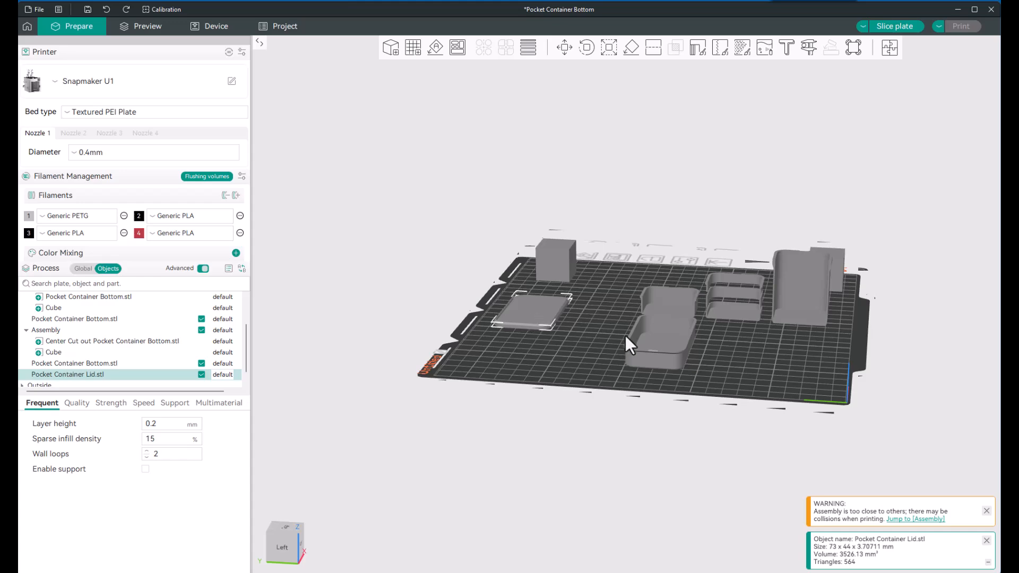
{"action": "left_click_drag", "start_coordinate": [654, 344], "coordinate": [575, 350]}
Step: Examine the full container bottom and compare it with the three cut-open container versions standing on the plate
{"action": "scroll", "coordinate": [575, 349], "scroll_direction": "up", "scroll_amount": 5}
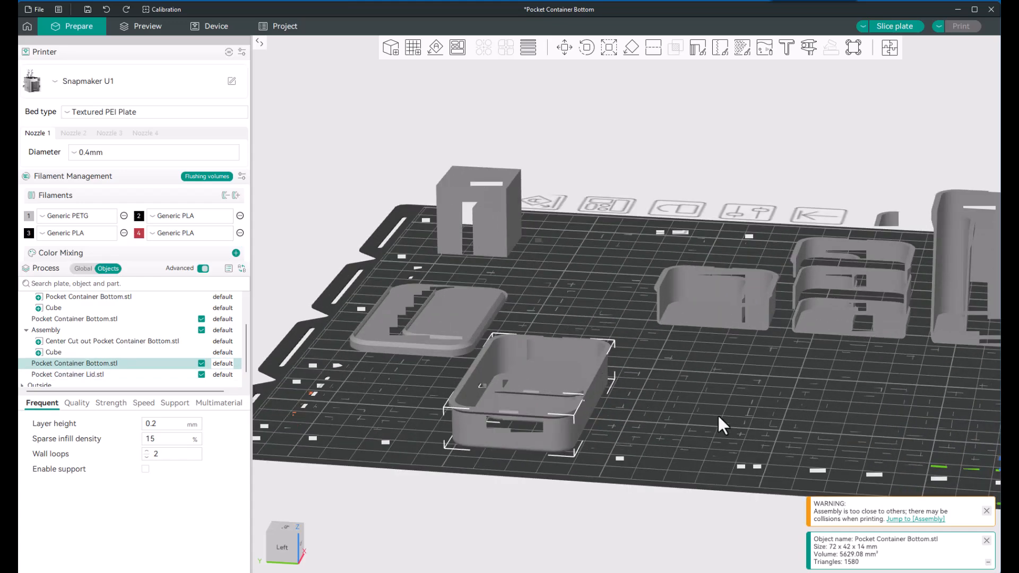
{"action": "left_click_drag", "start_coordinate": [721, 411], "coordinate": [724, 415]}
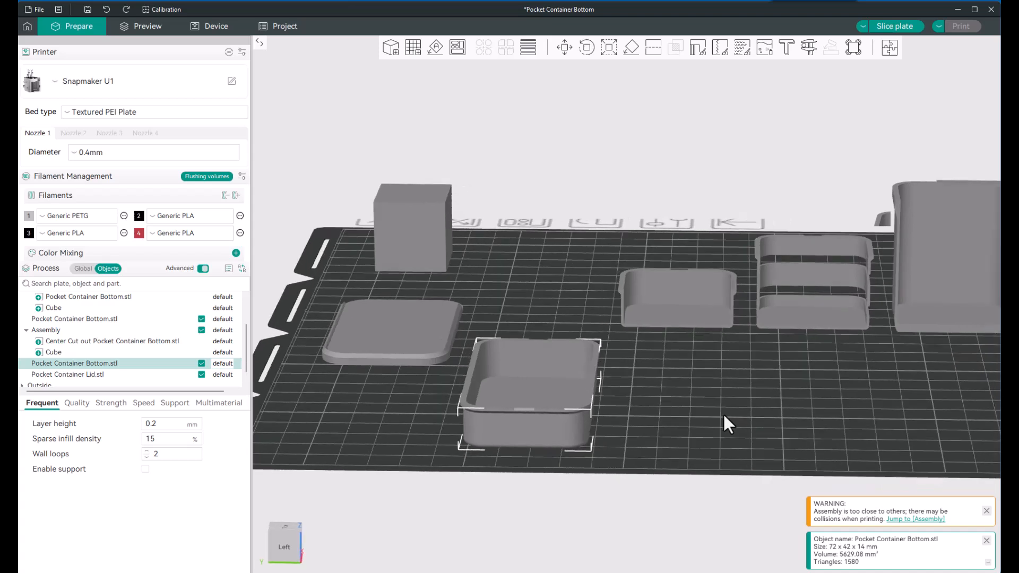
{"action": "middle_click_drag", "start_coordinate": [731, 403], "coordinate": [654, 392]}
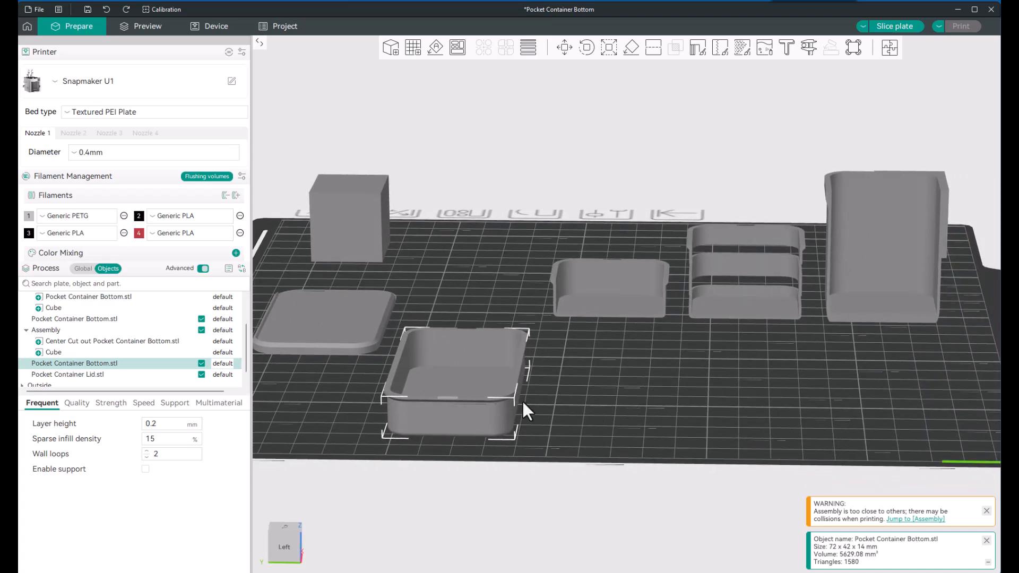
{"action": "scroll", "coordinate": [596, 352], "scroll_direction": "up", "scroll_amount": 5}
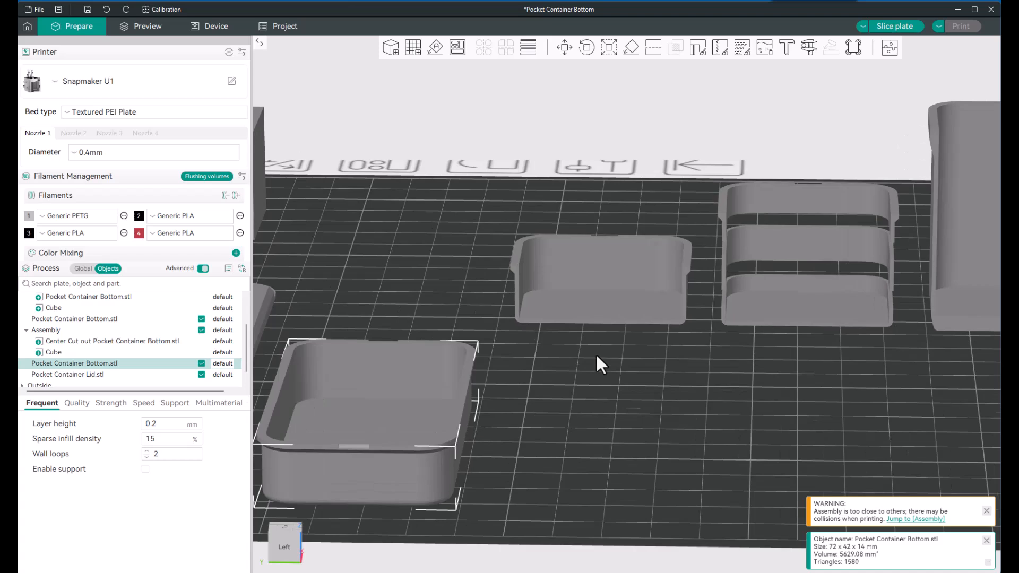
{"action": "scroll", "coordinate": [584, 363], "scroll_direction": "down", "scroll_amount": 1}
{"action": "scroll", "coordinate": [584, 364], "scroll_direction": "down", "scroll_amount": 1}
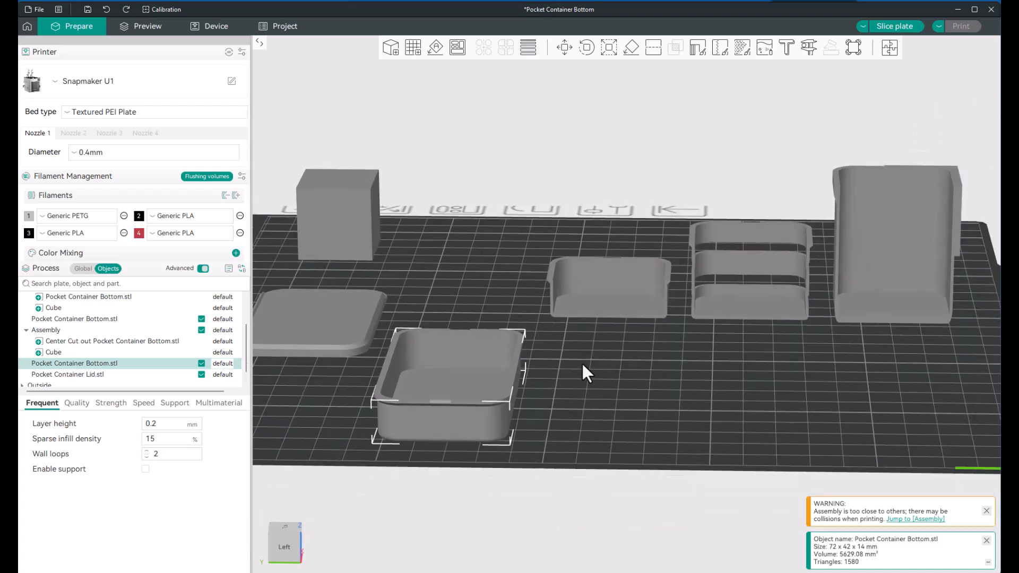
{"action": "middle_click_drag", "start_coordinate": [640, 371], "coordinate": [453, 374]}
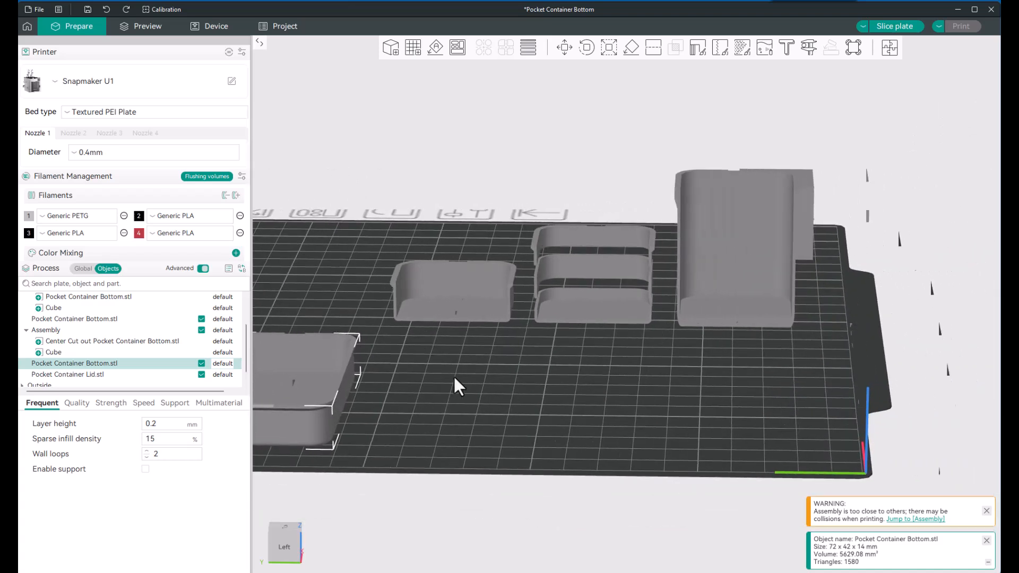
{"action": "scroll", "coordinate": [691, 351], "scroll_direction": "up", "scroll_amount": 2}
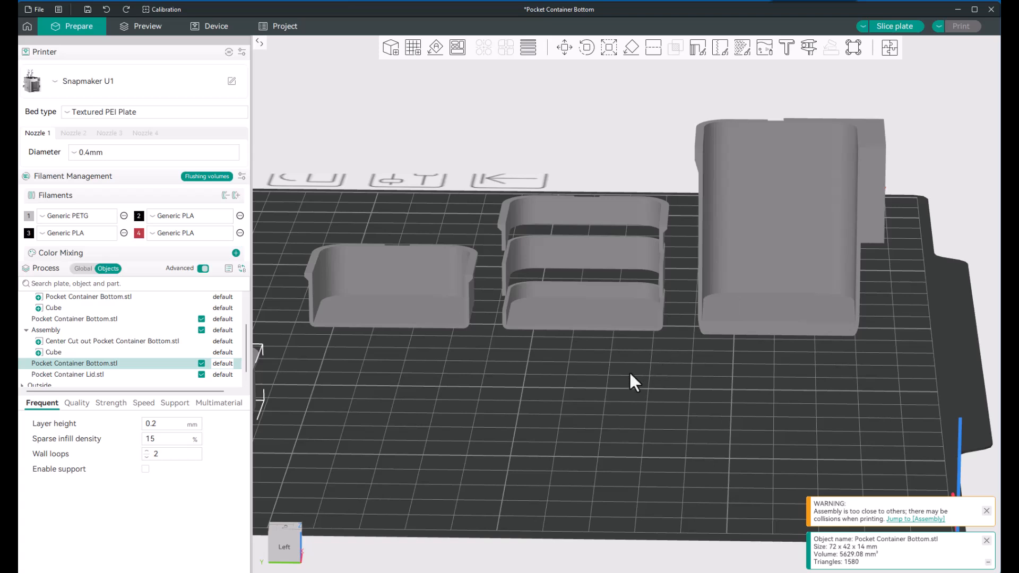
Step: Swap the short cut-open container with the three-layer stack so the short one stands beside the tall container
{"action": "scroll", "coordinate": [755, 356], "scroll_direction": "up", "scroll_amount": 1}
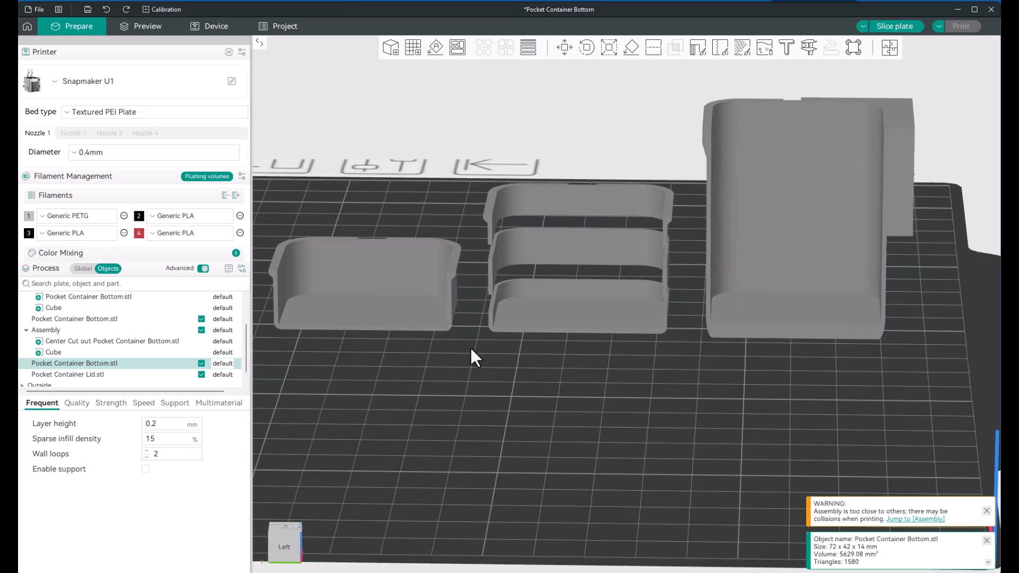
{"action": "left_click_drag", "start_coordinate": [402, 305], "coordinate": [648, 409]}
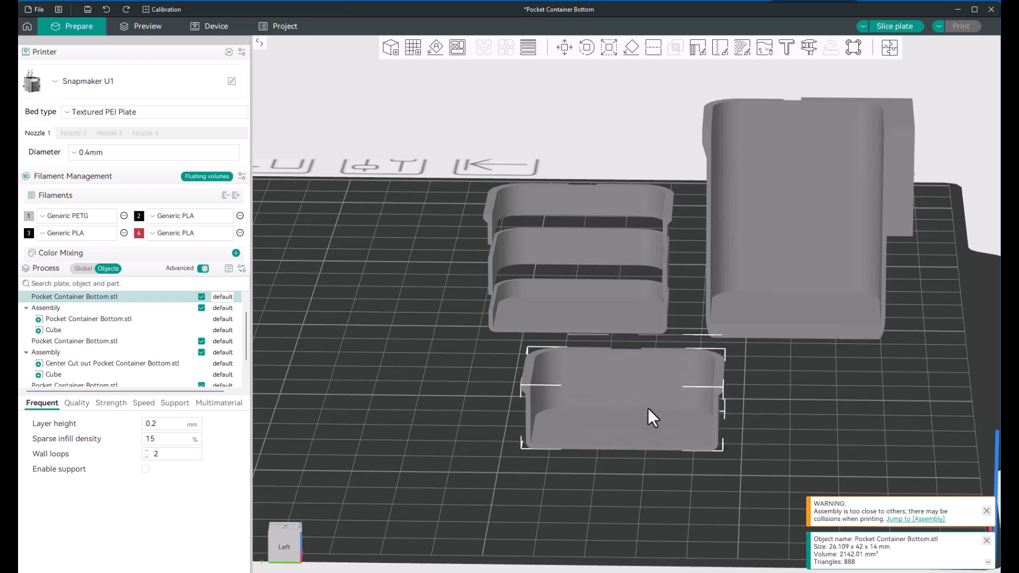
{"action": "left_click", "coordinate": [610, 312]}
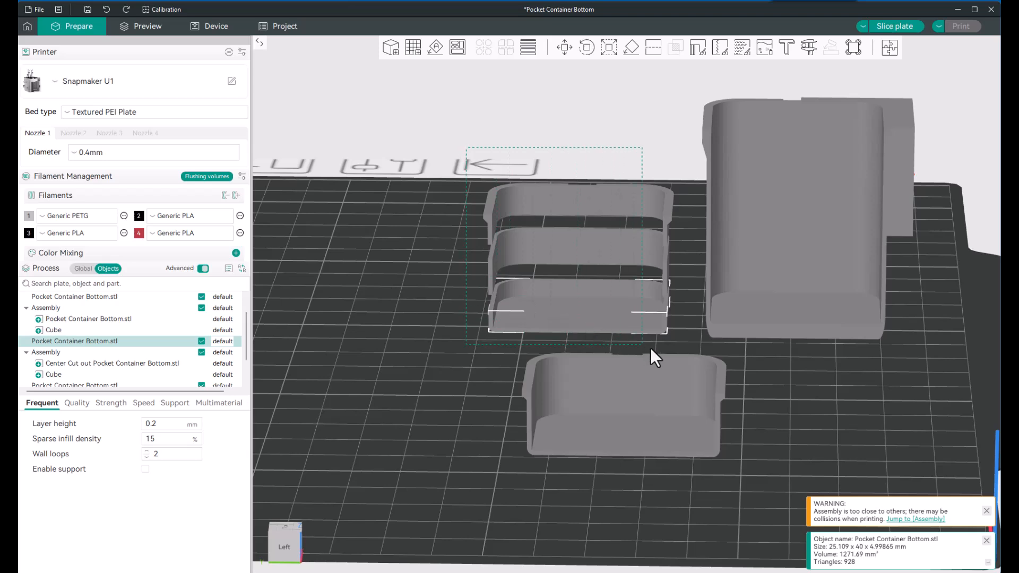
{"action": "left_click_drag", "start_coordinate": [689, 351], "coordinate": [688, 350]}
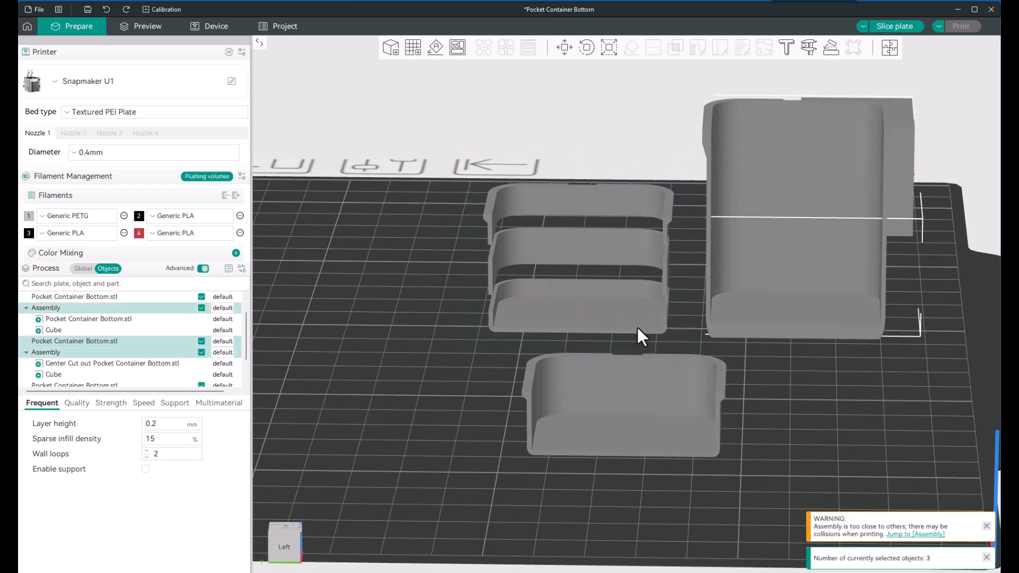
{"action": "left_click_drag", "start_coordinate": [590, 319], "coordinate": [328, 304]}
{"action": "left_click_drag", "start_coordinate": [645, 437], "coordinate": [624, 333]}
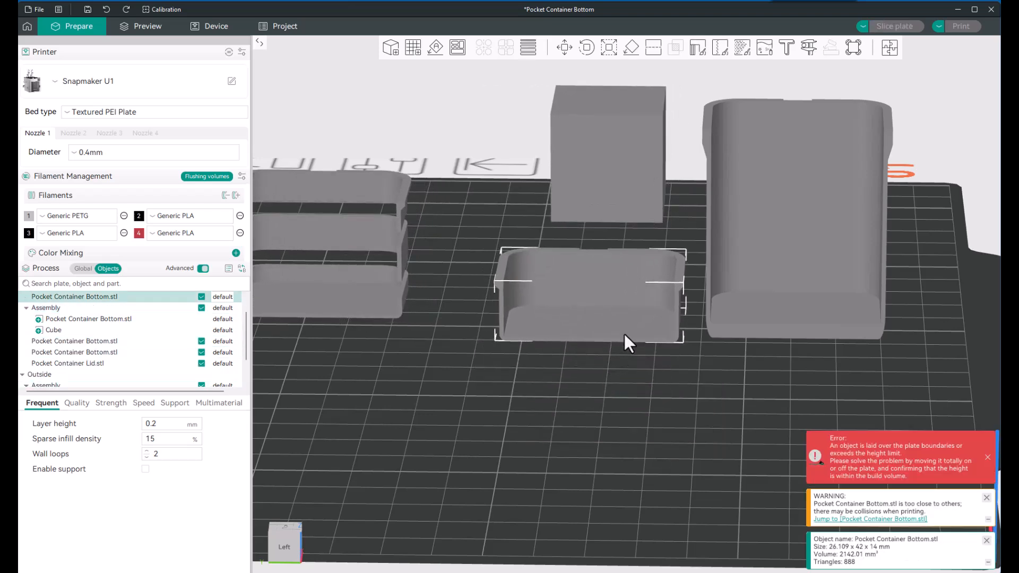
Step: Try stretching the short cut-open container in Z to about 30.84 mm with the Scale tool, and undo the stretch
{"action": "scroll", "coordinate": [624, 333], "scroll_direction": "up", "scroll_amount": 2}
{"action": "scroll", "coordinate": [624, 333], "scroll_direction": "up", "scroll_amount": 1}
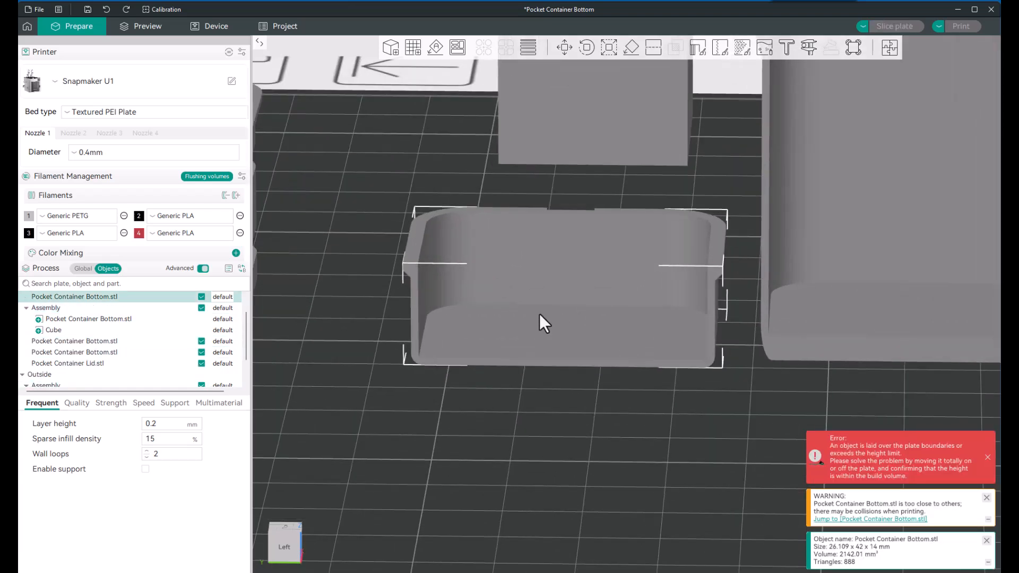
{"action": "scroll", "coordinate": [538, 431], "scroll_direction": "down", "scroll_amount": 3}
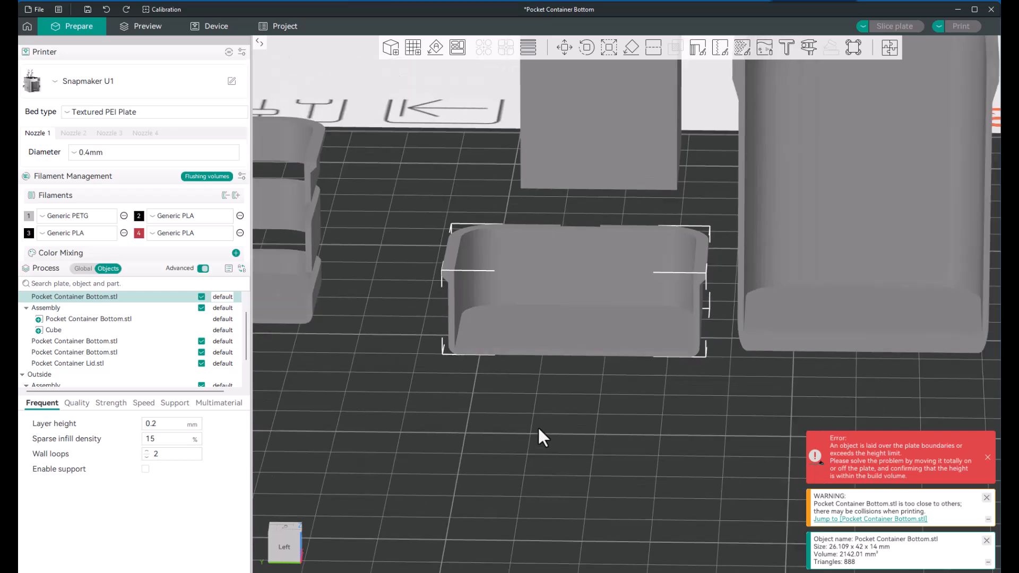
{"action": "right_click_drag", "start_coordinate": [760, 385], "coordinate": [728, 424]}
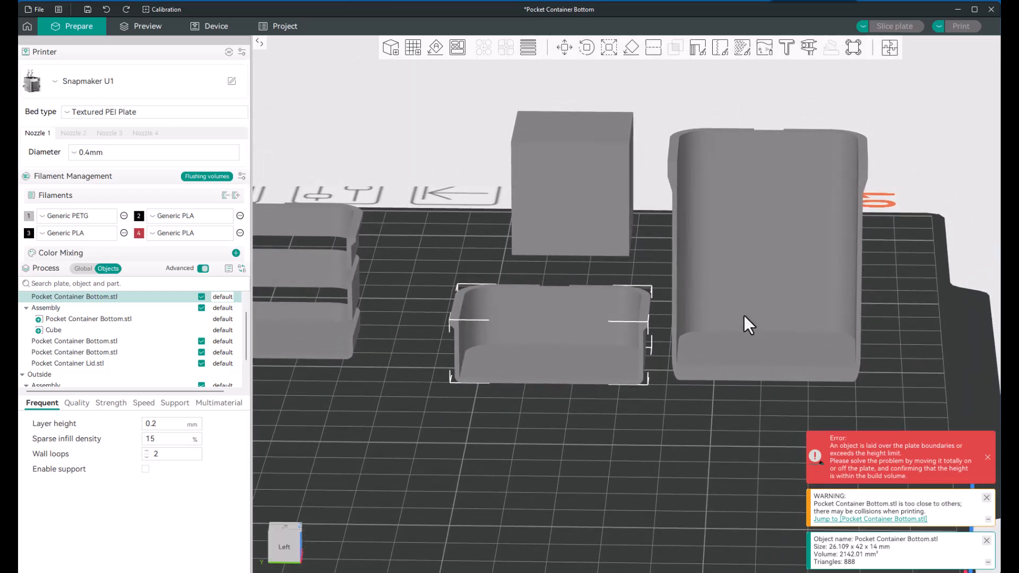
{"action": "scroll", "coordinate": [744, 316], "scroll_direction": "up", "scroll_amount": 2}
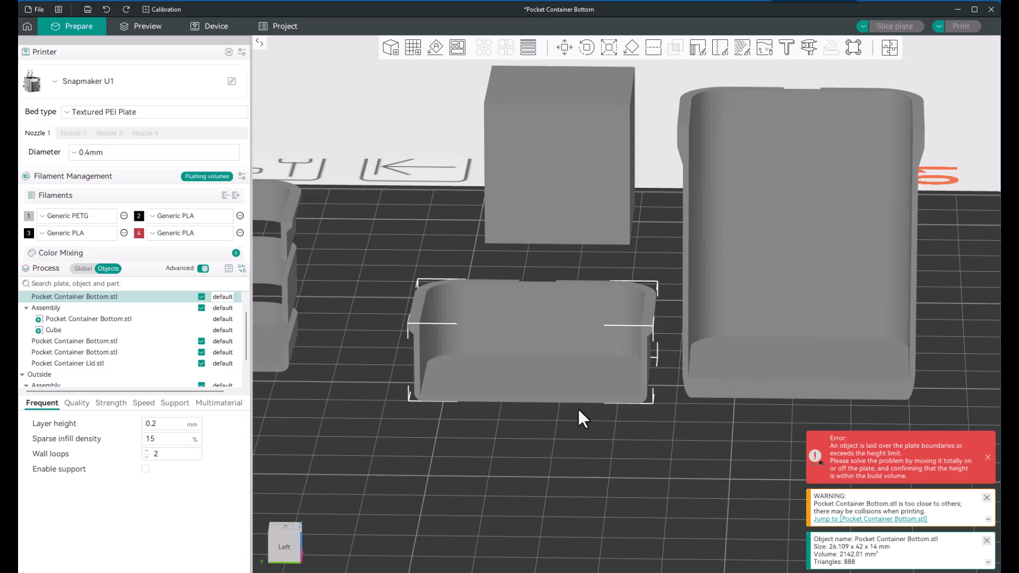
{"action": "left_click", "coordinate": [543, 464]}
{"action": "left_click", "coordinate": [549, 338]}
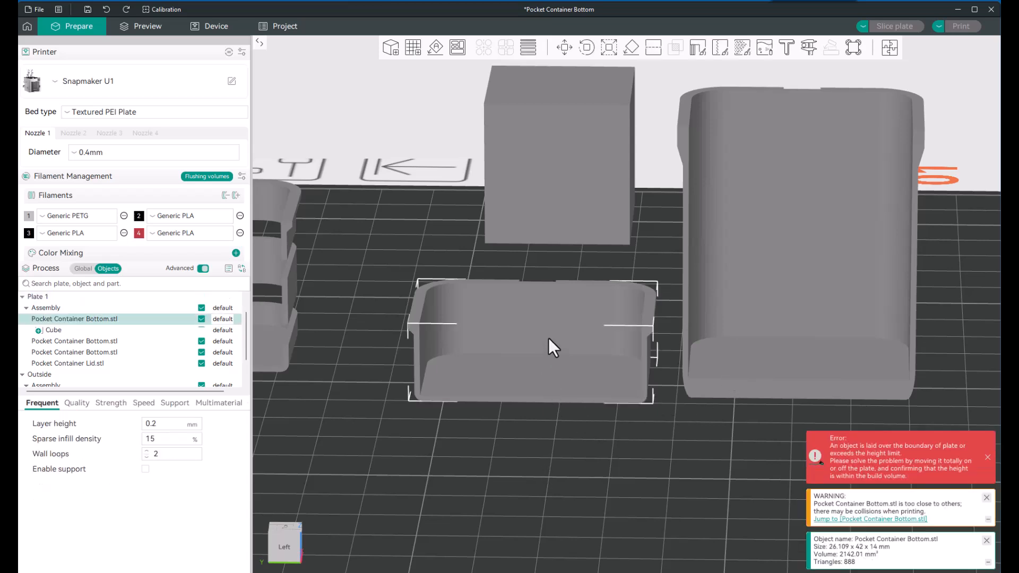
{"action": "left_click", "coordinate": [610, 46]}
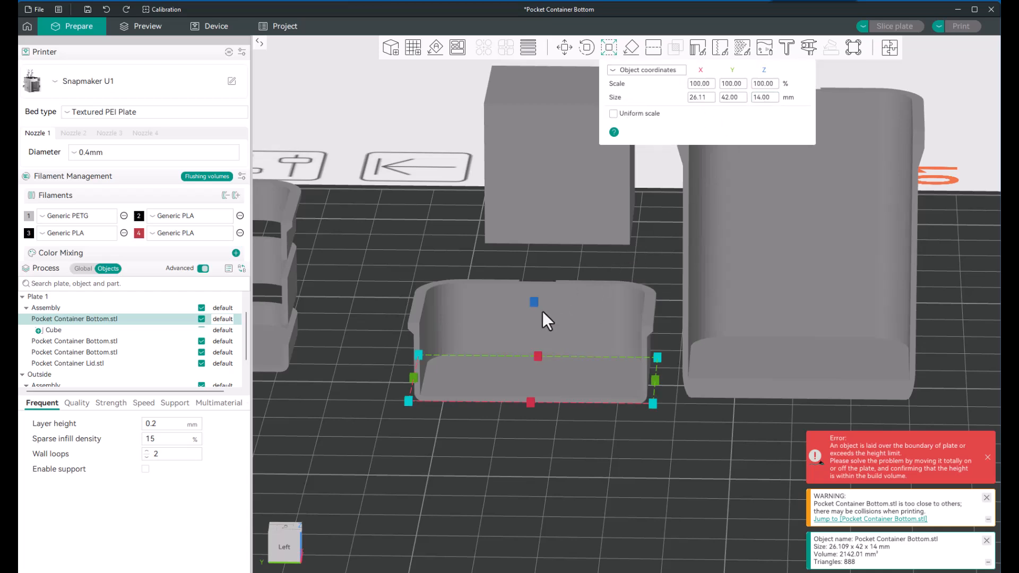
{"action": "left_click_drag", "start_coordinate": [533, 304], "coordinate": [538, 208]}
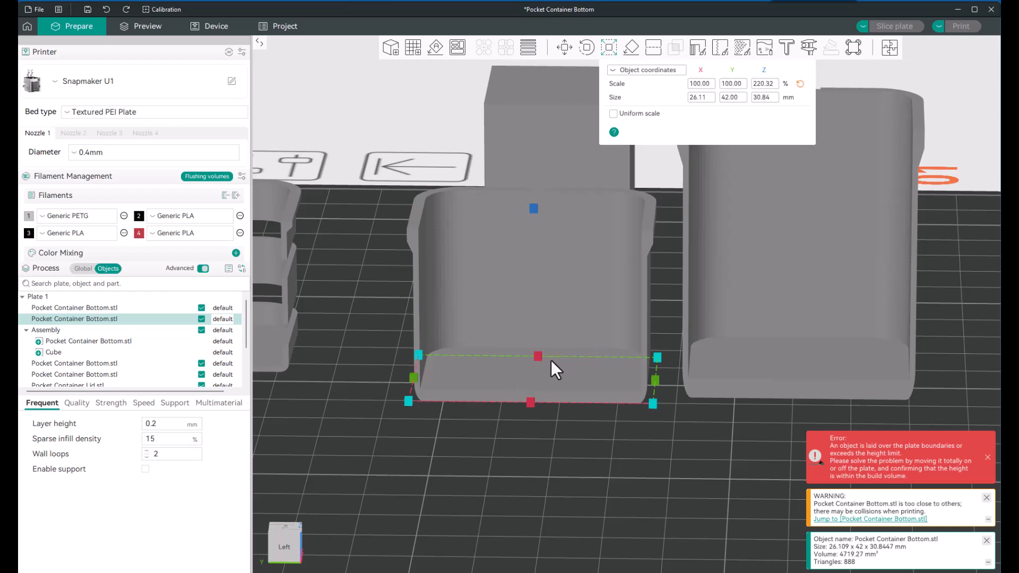
{"action": "key", "text": "ctrl+z"}
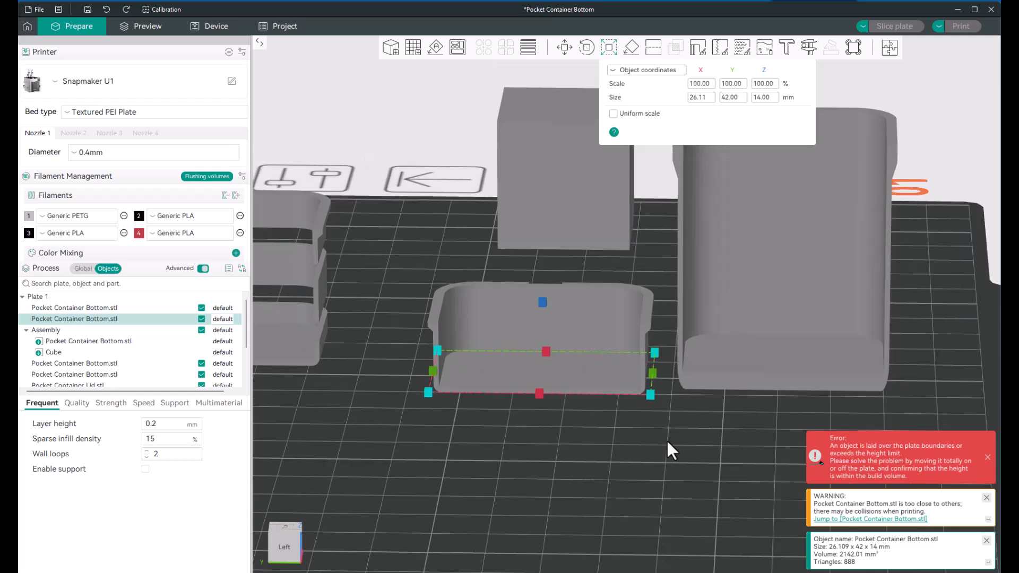
Step: Move the full container bottom over beside the lid, clear of the three-layer stack
{"action": "scroll", "coordinate": [668, 434], "scroll_direction": "down", "scroll_amount": 3}
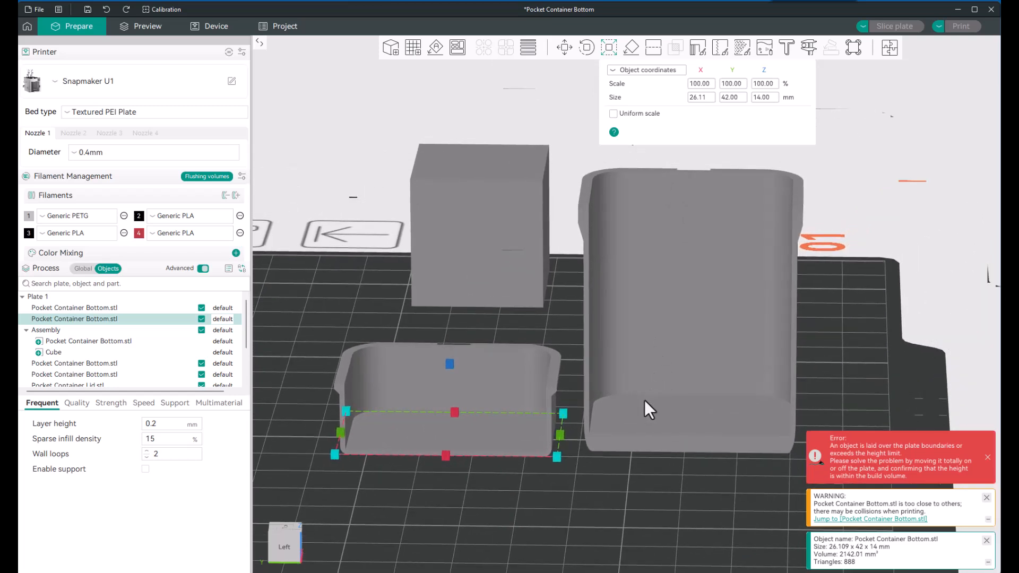
{"action": "scroll", "coordinate": [679, 350], "scroll_direction": "down", "scroll_amount": 5}
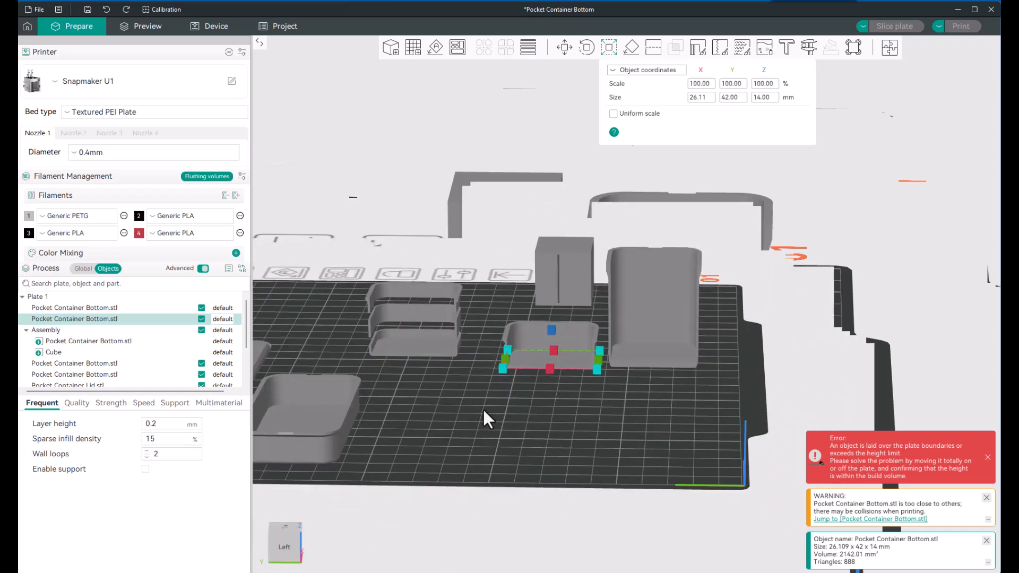
{"action": "middle_click_drag", "start_coordinate": [474, 403], "coordinate": [677, 414]}
{"action": "scroll", "coordinate": [572, 375], "scroll_direction": "up", "scroll_amount": 5}
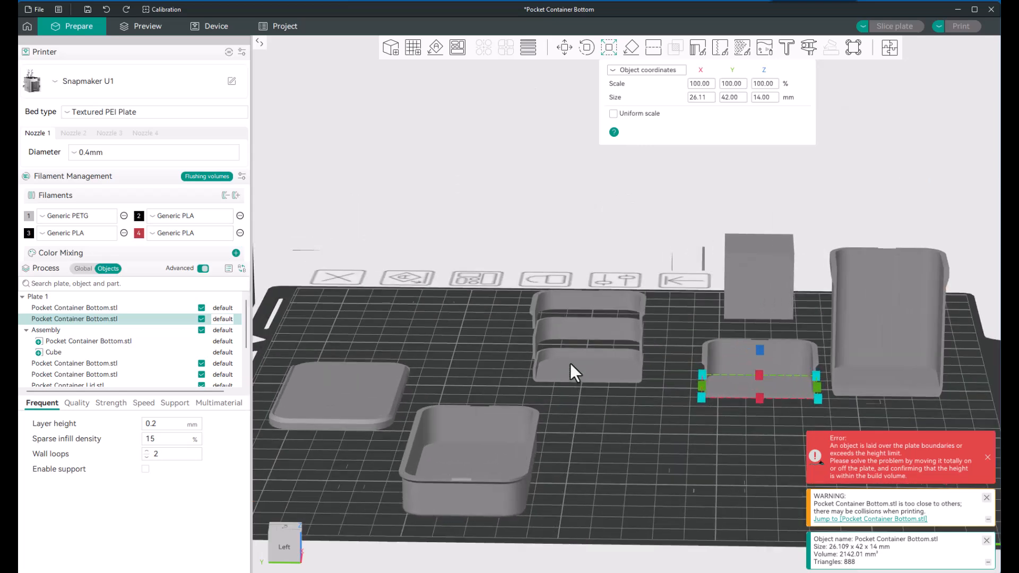
{"action": "scroll", "coordinate": [573, 386], "scroll_direction": "up", "scroll_amount": 2}
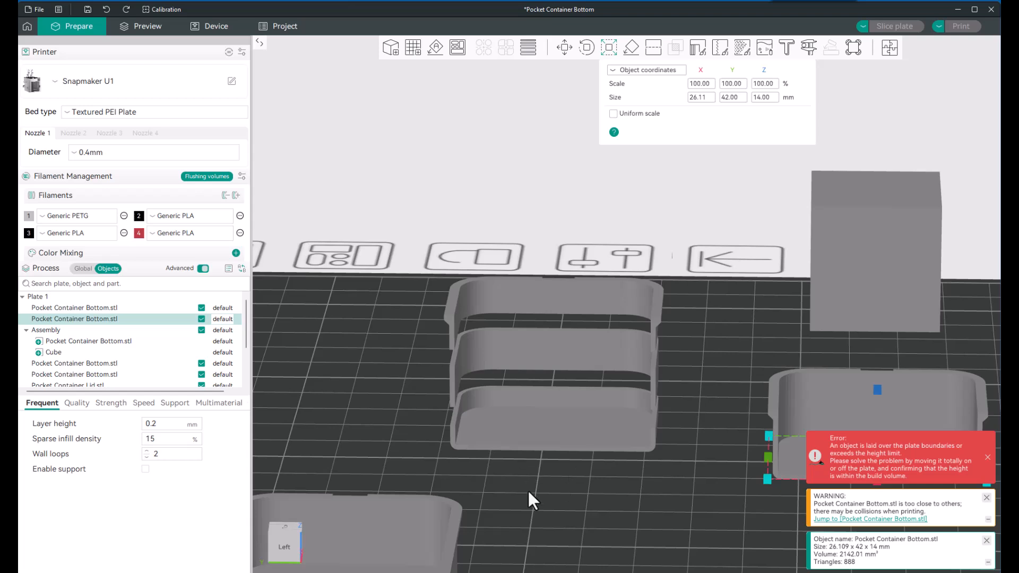
{"action": "left_click_drag", "start_coordinate": [528, 488], "coordinate": [536, 482]}
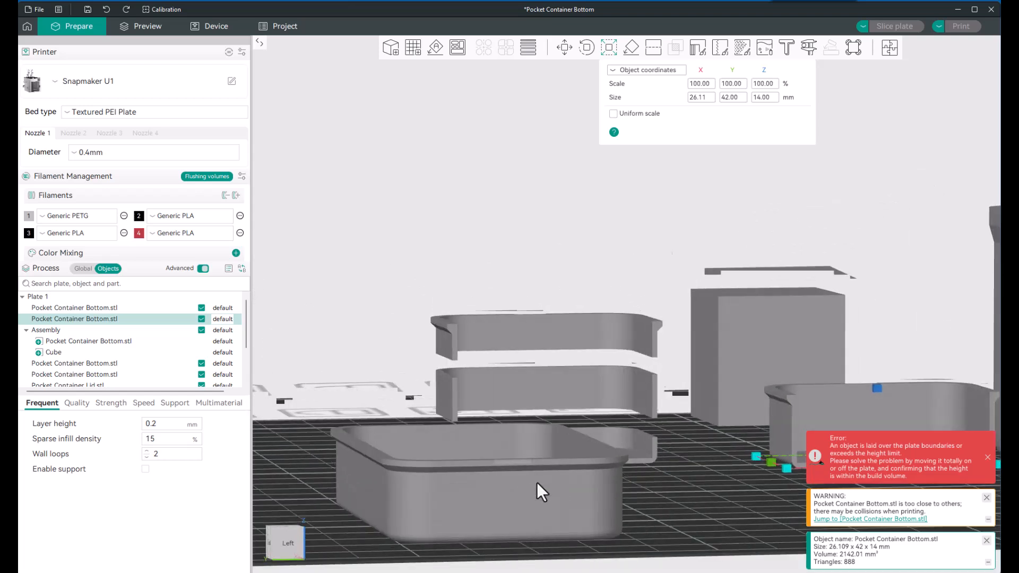
{"action": "scroll", "coordinate": [536, 482], "scroll_direction": "down", "scroll_amount": 4}
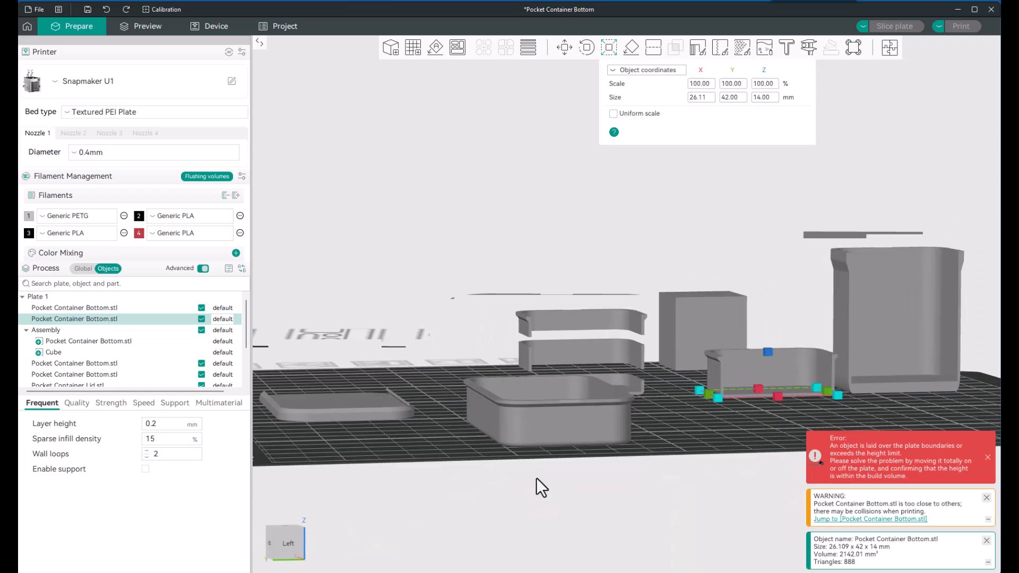
{"action": "left_click_drag", "start_coordinate": [561, 431], "coordinate": [376, 435]}
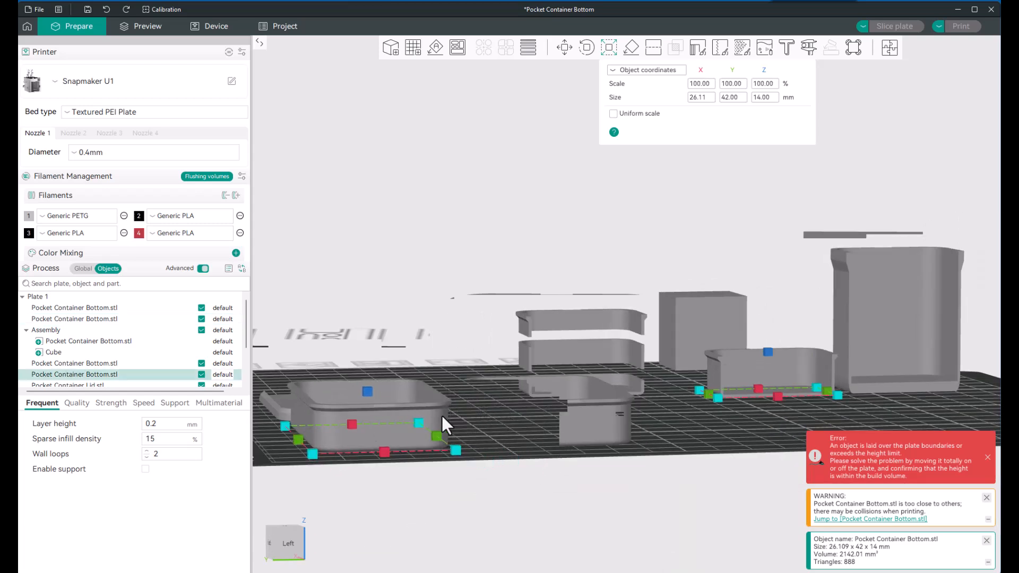
Step: Examine the three-layer stack and select its middle layer, the Center Cut out Pocket Container Bottom.stl part of the outside assembly
{"action": "scroll", "coordinate": [540, 370], "scroll_direction": "up", "scroll_amount": 3}
{"action": "scroll", "coordinate": [578, 407], "scroll_direction": "up", "scroll_amount": 2}
{"action": "mouse_move", "coordinate": [578, 512]}
{"action": "left_mouse_down"}
{"action": "mouse_move", "coordinate": [568, 506]}
{"action": "mouse_move", "coordinate": [570, 515]}
{"action": "left_mouse_up"}
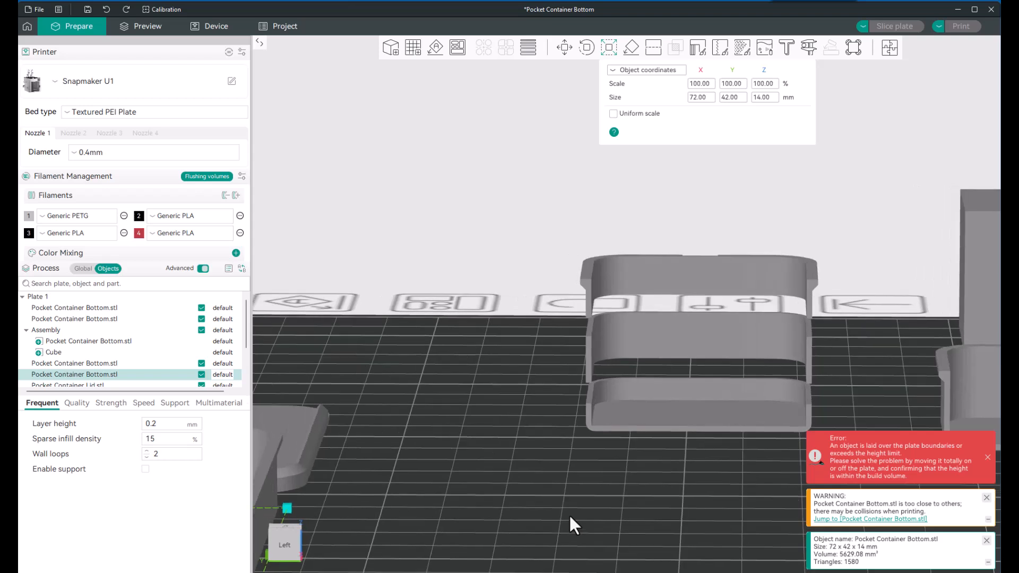
{"action": "left_click_drag", "start_coordinate": [497, 461], "coordinate": [572, 391]}
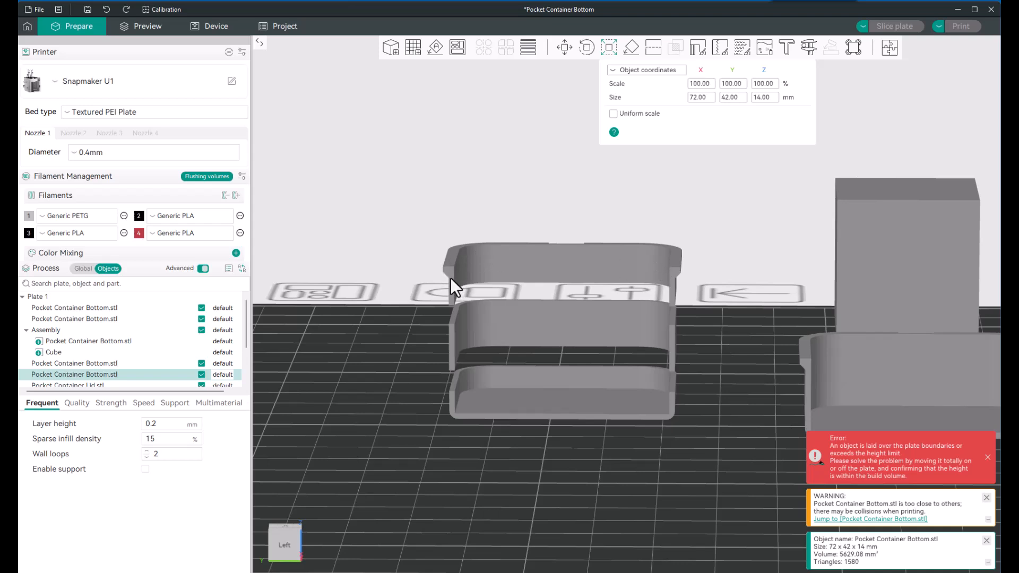
{"action": "left_click", "coordinate": [536, 332]}
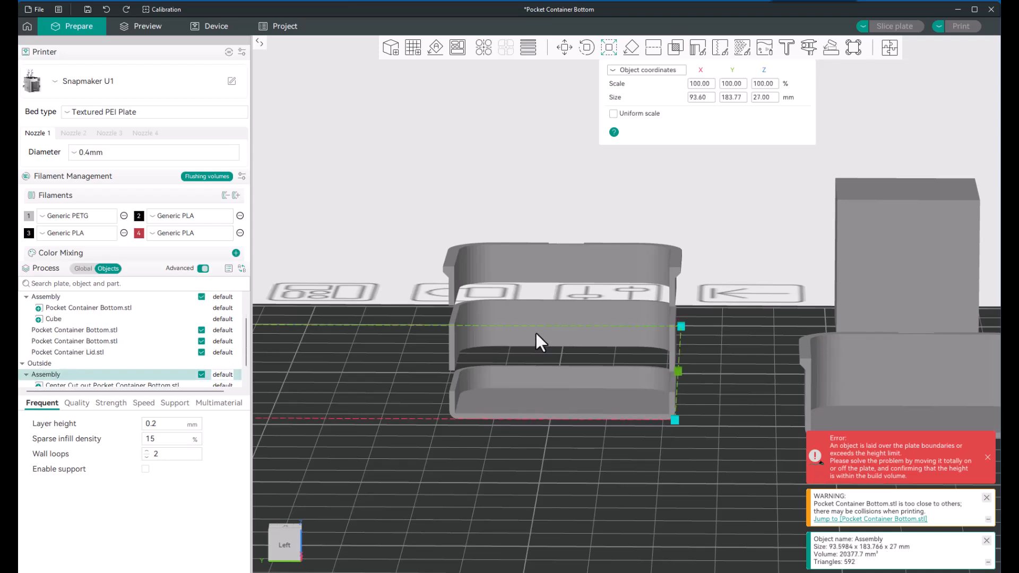
{"action": "left_click", "coordinate": [558, 304]}
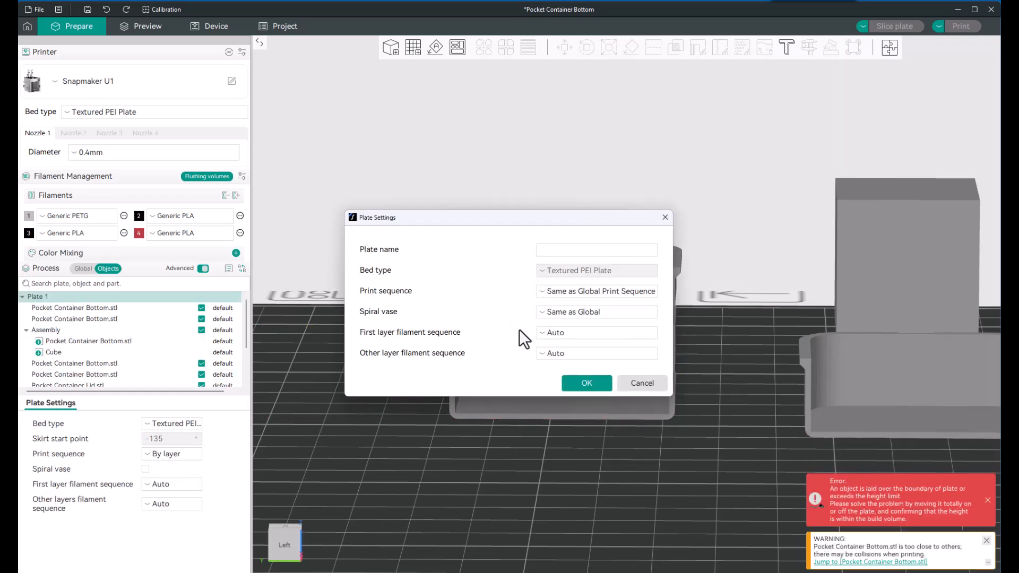
{"action": "left_click", "coordinate": [641, 383]}
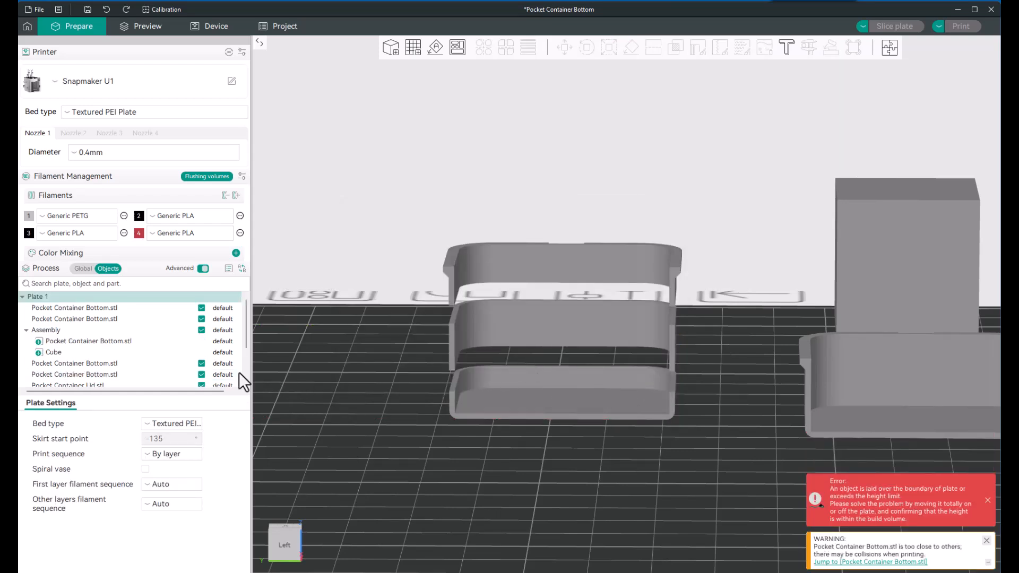
{"action": "scroll", "coordinate": [107, 349], "scroll_direction": "down", "scroll_amount": 5}
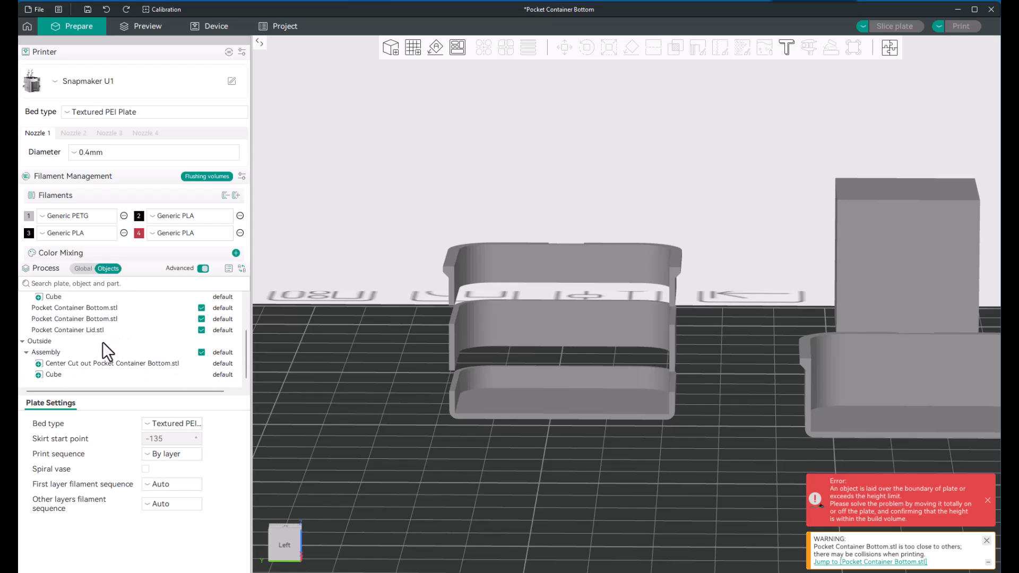
{"action": "left_click", "coordinate": [103, 363]}
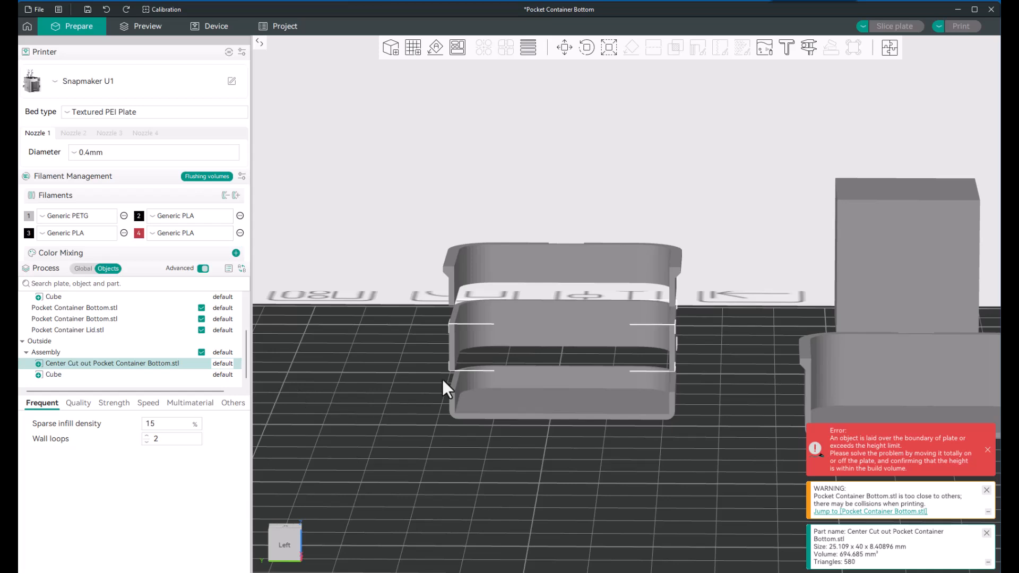
Step: Select the stack's top layer and check it against the assembly and Pocket Container Lid.stl entries in the object list
{"action": "scroll", "coordinate": [504, 374], "scroll_direction": "up", "scroll_amount": 3}
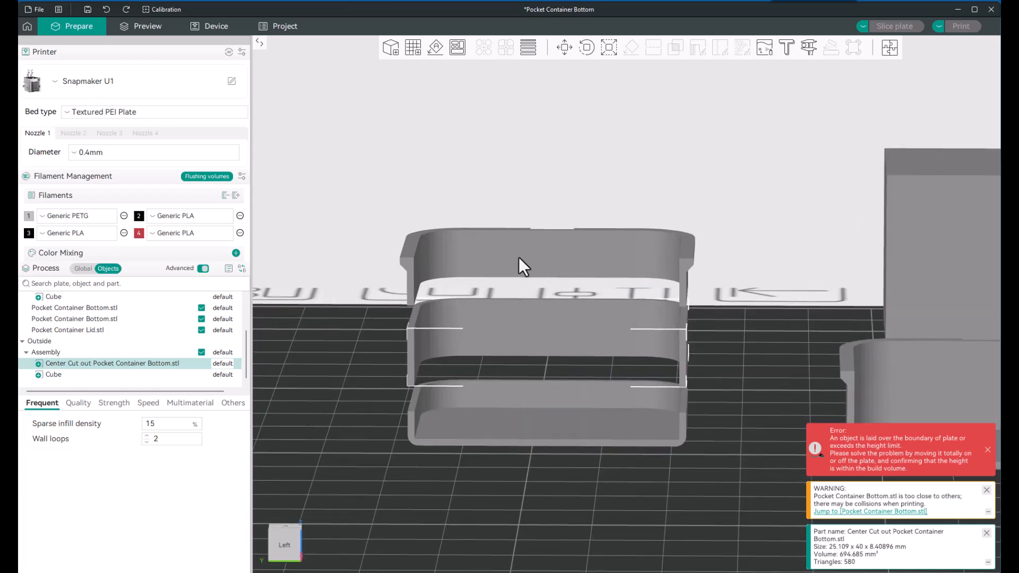
{"action": "left_click", "coordinate": [521, 253]}
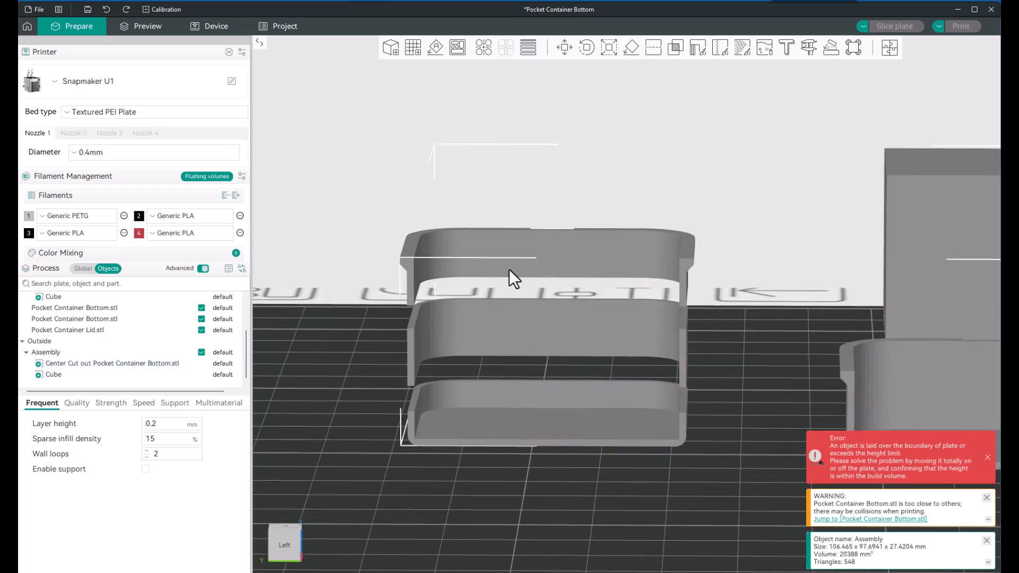
{"action": "left_click", "coordinate": [116, 329]}
{"action": "left_click", "coordinate": [109, 352]}
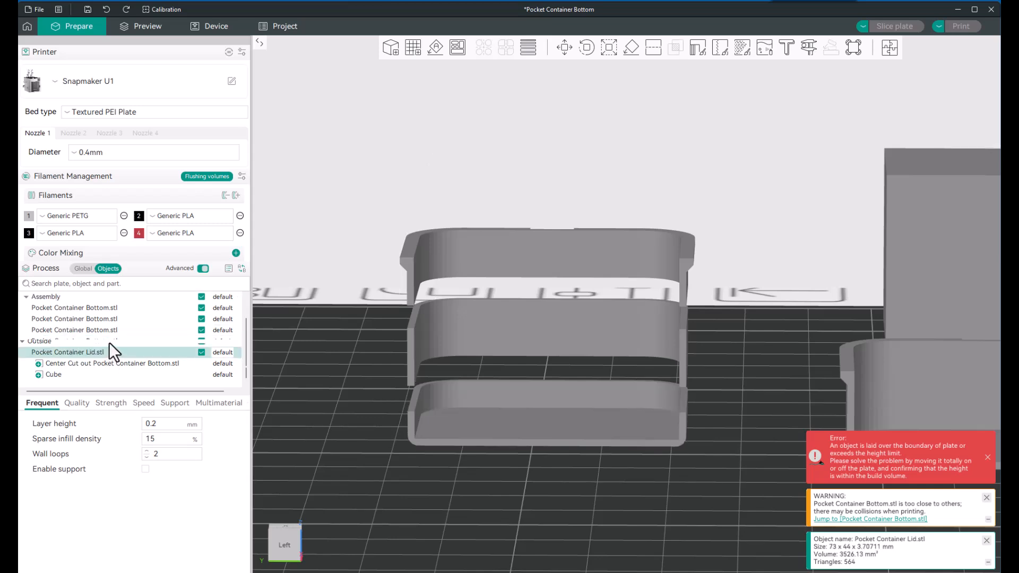
{"action": "scroll", "coordinate": [109, 343], "scroll_direction": "up", "scroll_amount": 2}
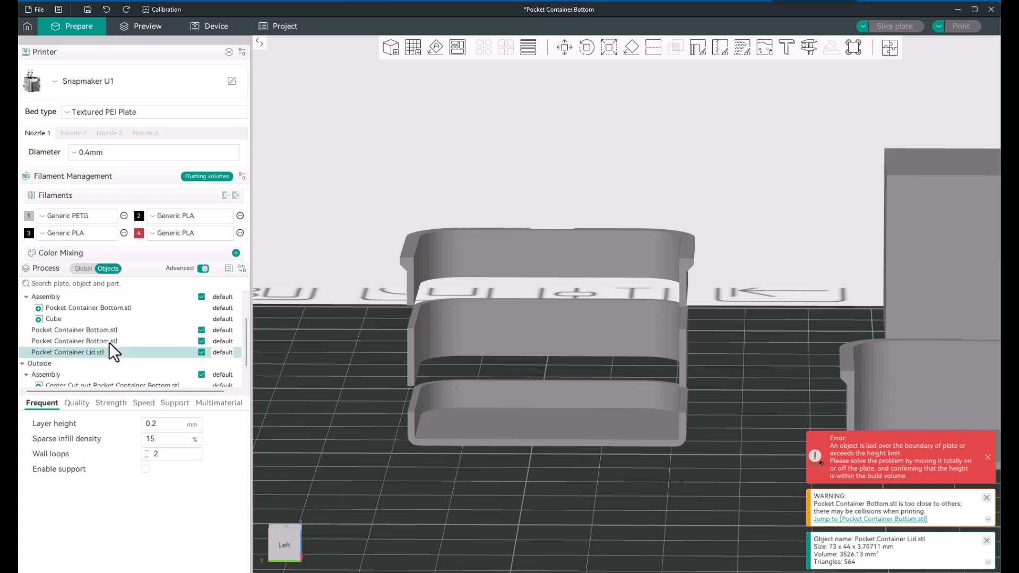
{"action": "scroll", "coordinate": [110, 342], "scroll_direction": "down", "scroll_amount": 1}
{"action": "left_click", "coordinate": [402, 265]}
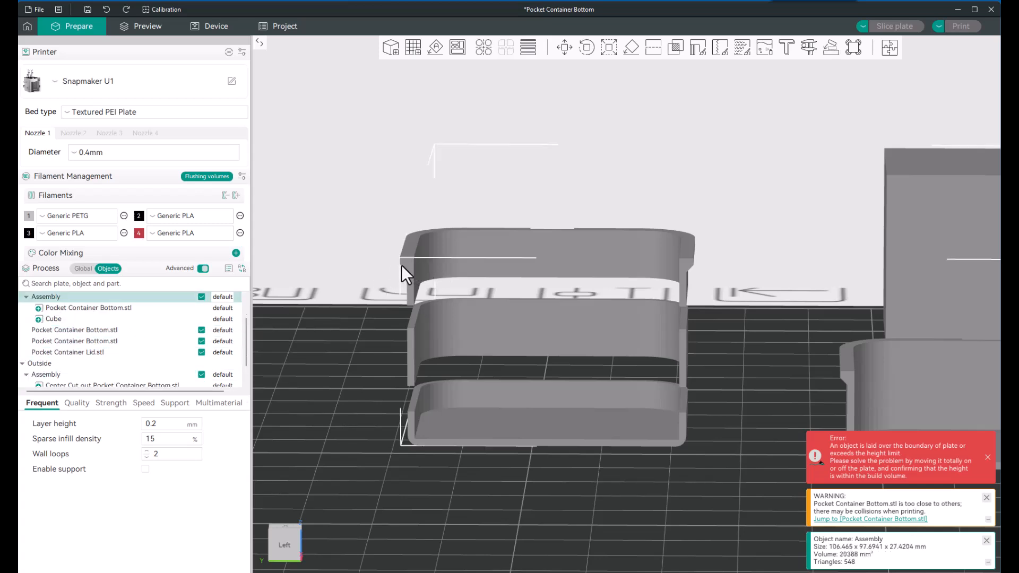
Step: Reselect the Center Cut out Pocket Container Bottom.stl part to highlight the stack's middle layer again
{"action": "scroll", "coordinate": [401, 265], "scroll_direction": "down", "scroll_amount": 2}
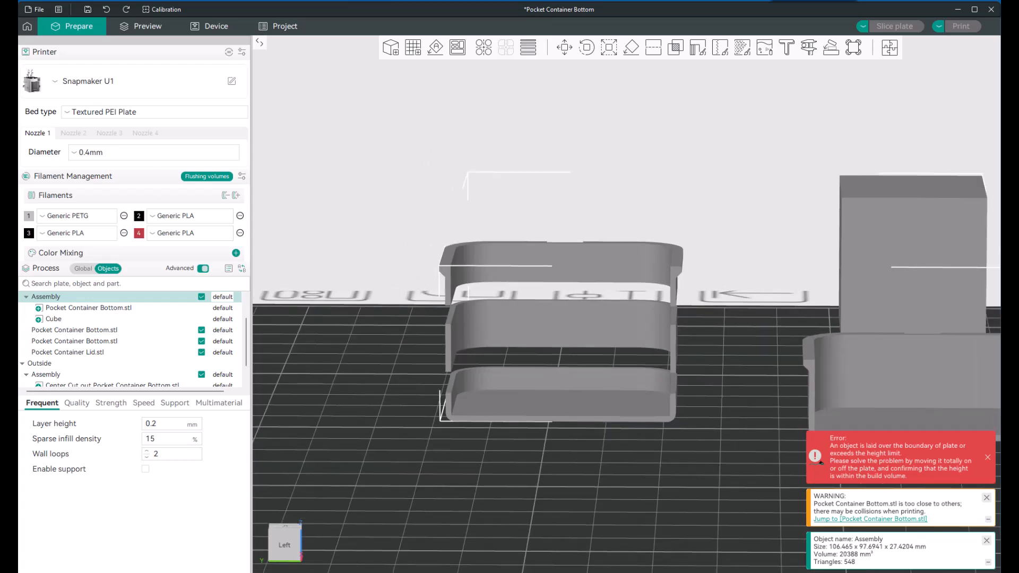
{"action": "scroll", "coordinate": [109, 323], "scroll_direction": "down", "scroll_amount": 1}
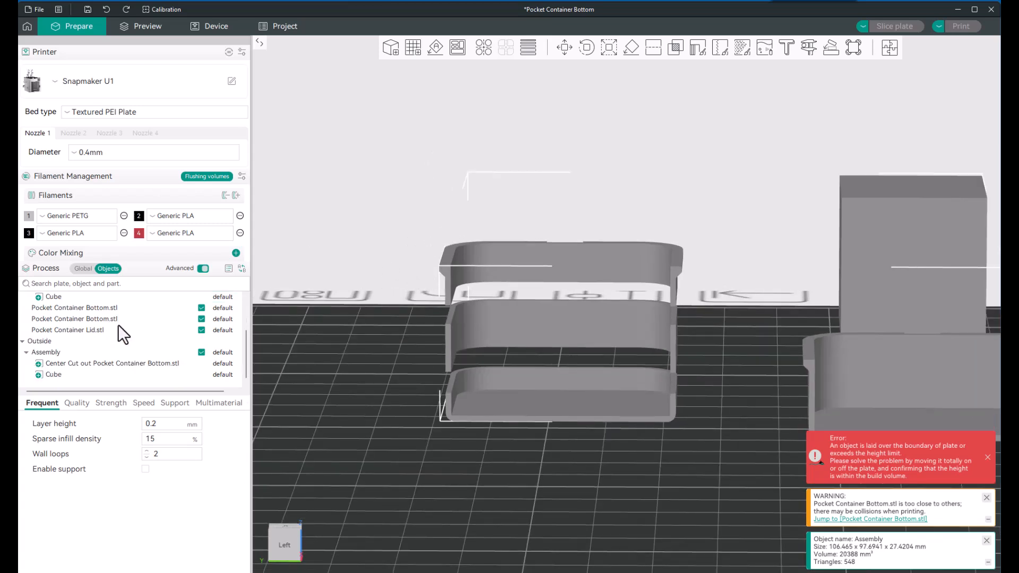
{"action": "left_click", "coordinate": [102, 364]}
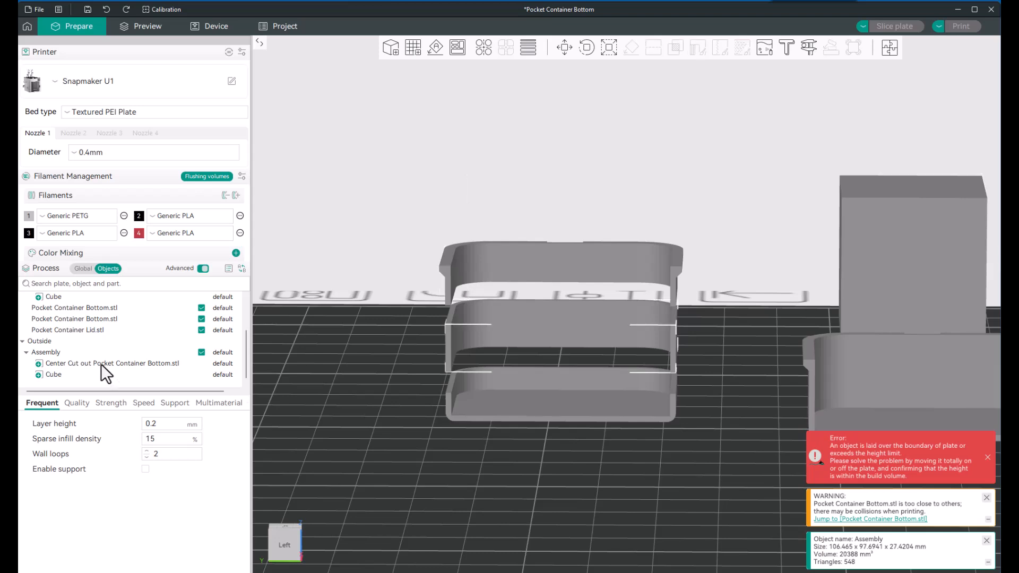
Step: Select the Pocket Container Bottom.stl entries one by one to identify the stack's bottom layer and its top layer inside the assembly
{"action": "left_click", "coordinate": [102, 319]}
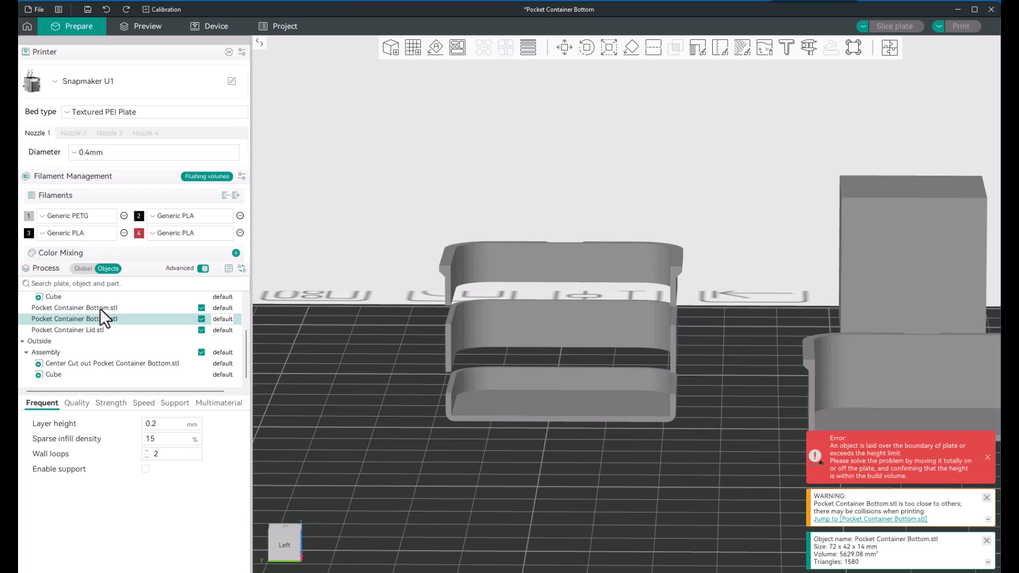
{"action": "left_click", "coordinate": [100, 305]}
{"action": "scroll", "coordinate": [109, 326], "scroll_direction": "up", "scroll_amount": 5}
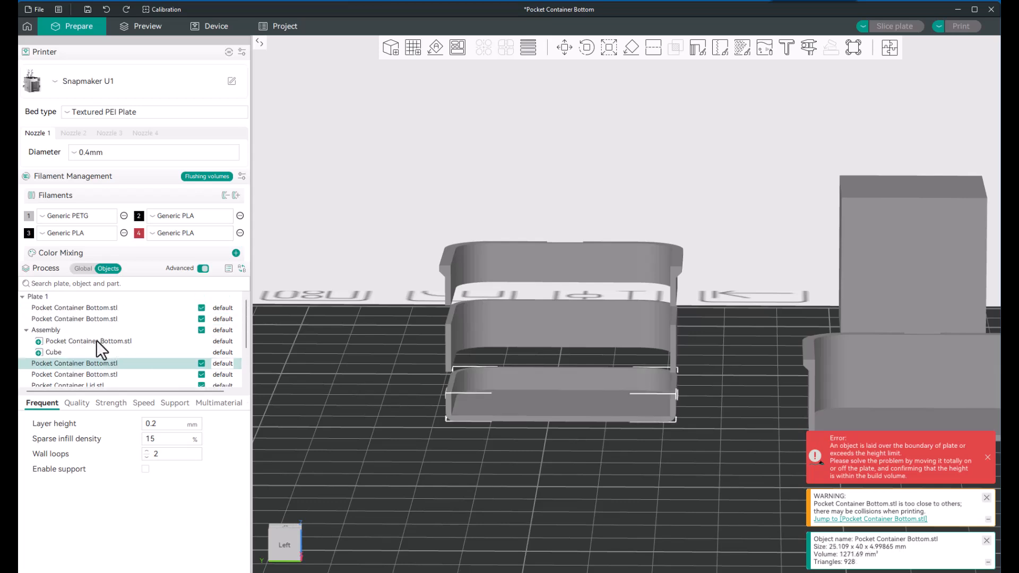
{"action": "left_click", "coordinate": [97, 340]}
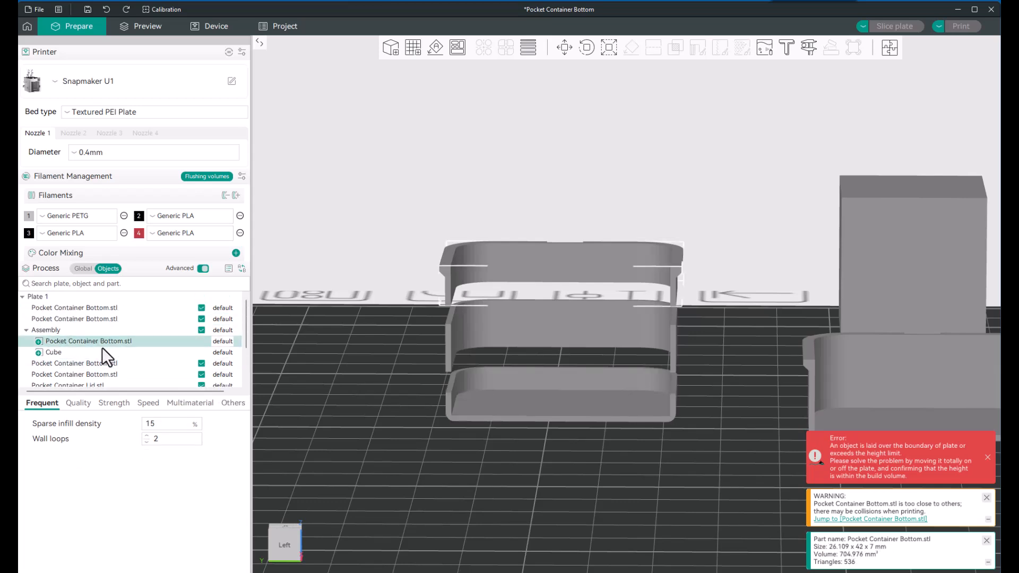
Step: Rename the stack's top layer part as Top Section Pocket Container Bottom.stl
{"action": "double_click", "coordinate": [53, 342]}
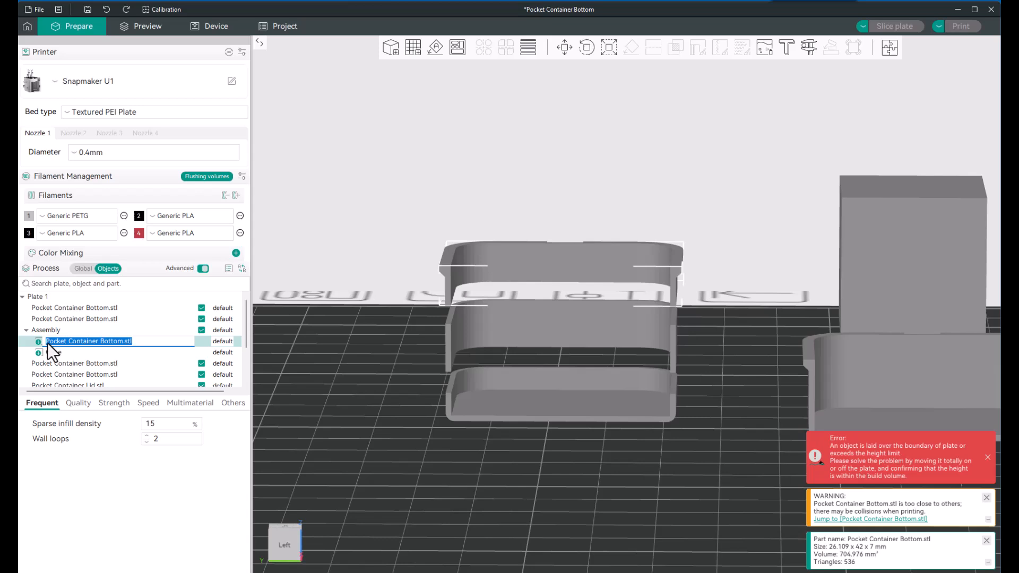
{"action": "left_click", "coordinate": [46, 342]}
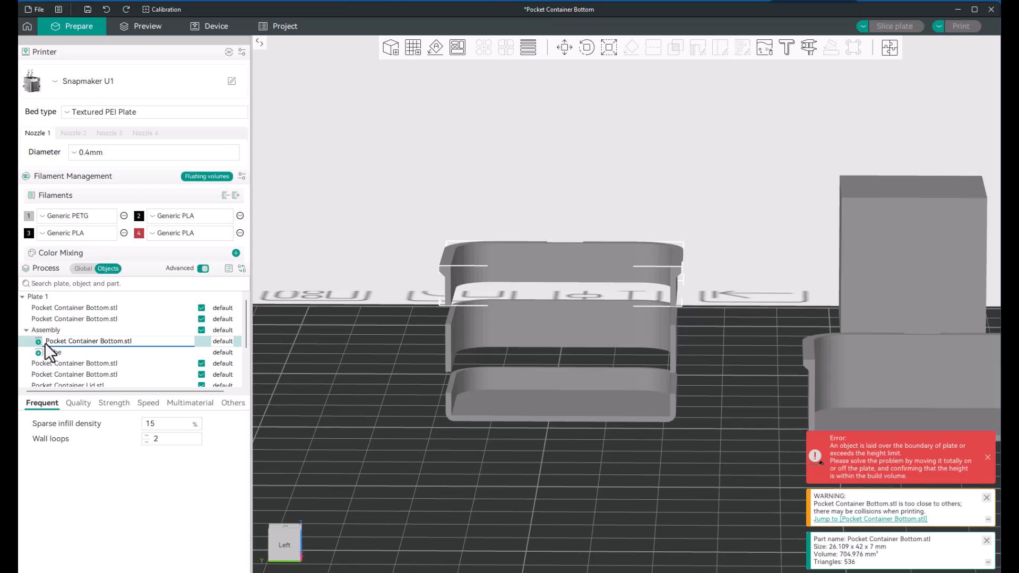
{"action": "type", "text": "t"}
{"action": "key", "text": "BackSpace"}
{"action": "type", "text": "Top Section"}
{"action": "left_click", "coordinate": [322, 371]}
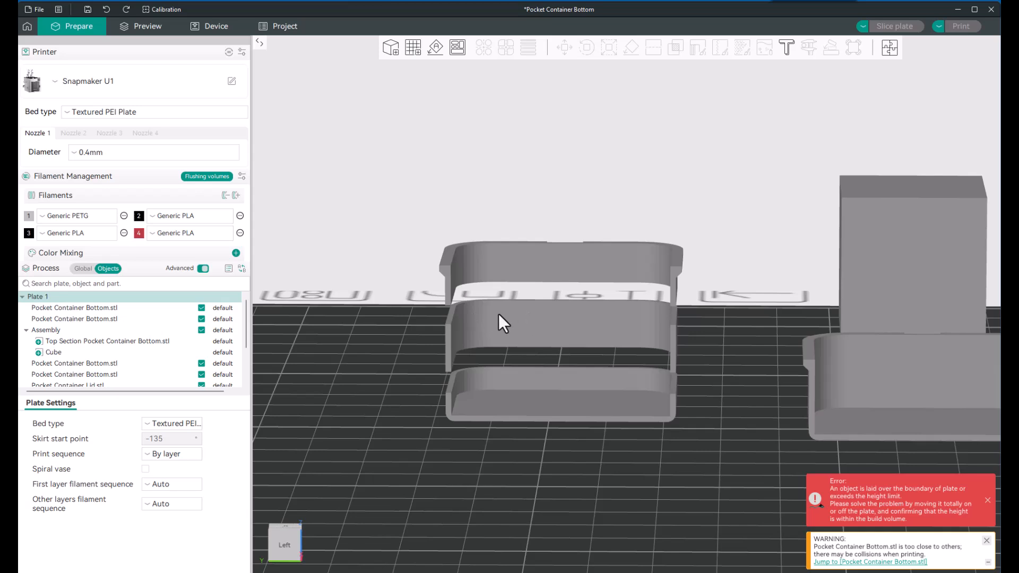
Step: Lower the Center Cut out Pocket Container Bottom.stl part along Z until it sits on the stack's bottom section
{"action": "scroll", "coordinate": [129, 360], "scroll_direction": "down", "scroll_amount": 2}
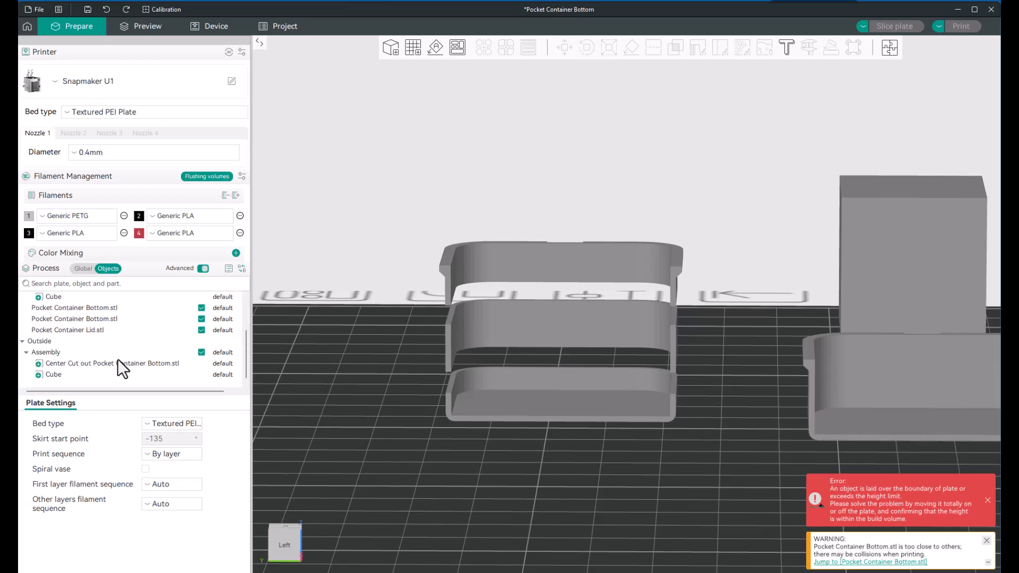
{"action": "left_click", "coordinate": [106, 363]}
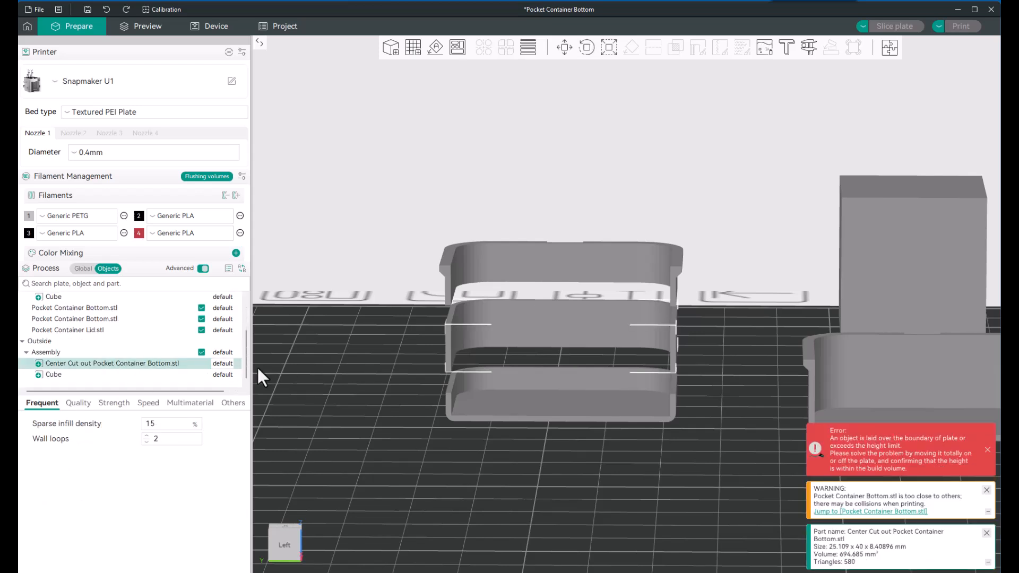
{"action": "left_click", "coordinate": [607, 47]}
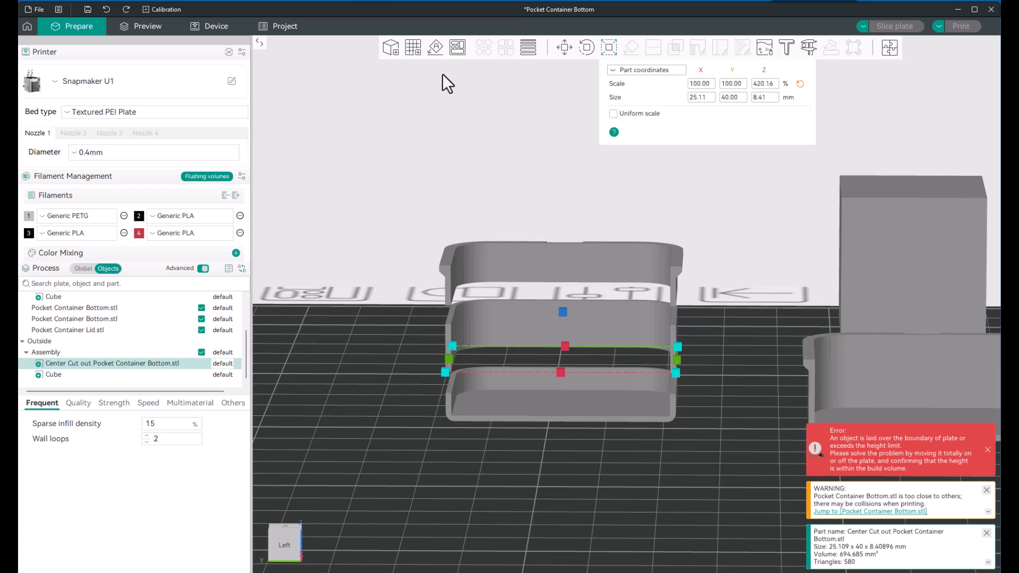
{"action": "left_click", "coordinate": [565, 48]}
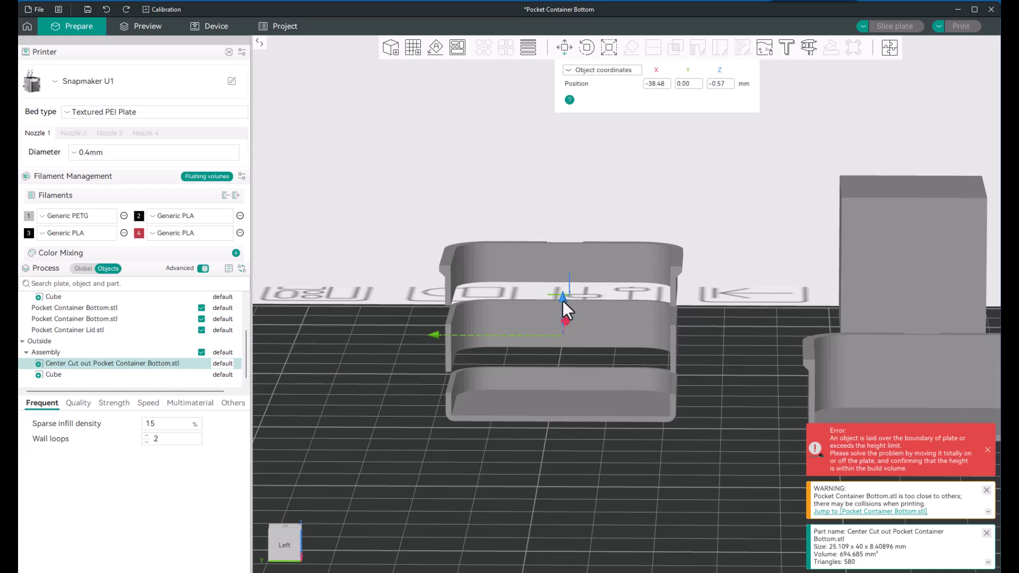
{"action": "left_click_drag", "start_coordinate": [562, 300], "coordinate": [562, 314]}
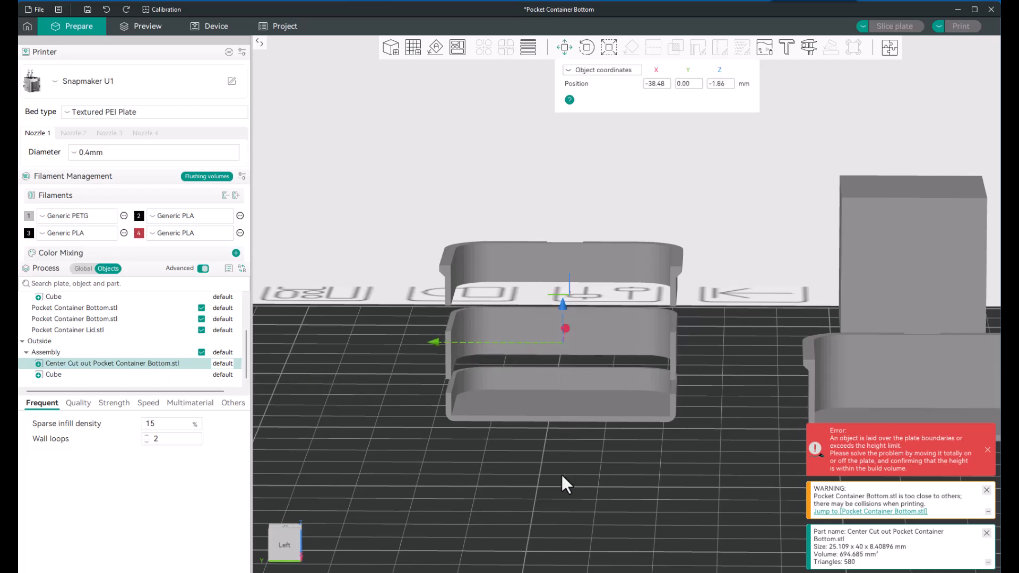
{"action": "left_click_drag", "start_coordinate": [561, 474], "coordinate": [560, 469]}
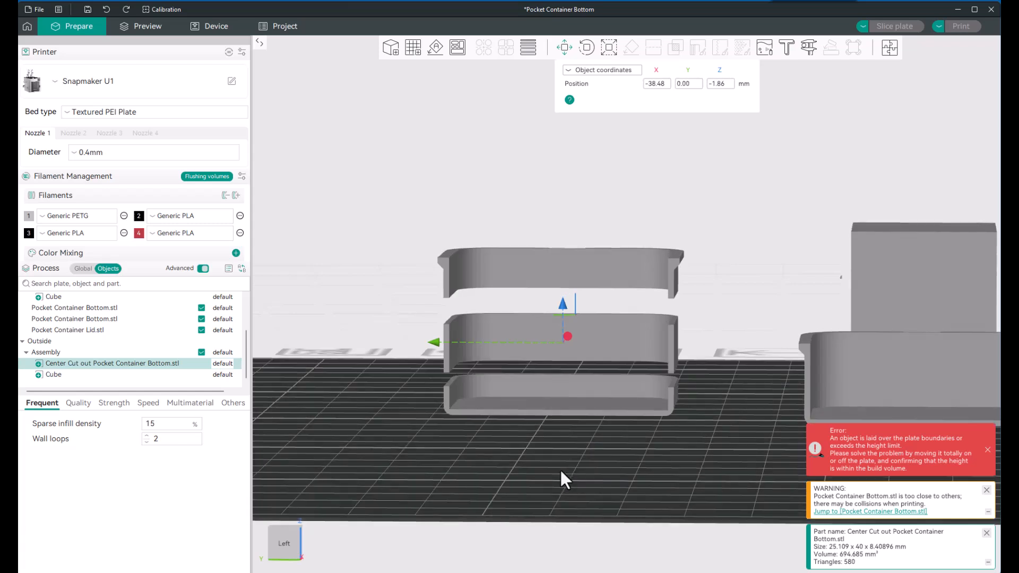
{"action": "left_click_drag", "start_coordinate": [561, 306], "coordinate": [559, 323]}
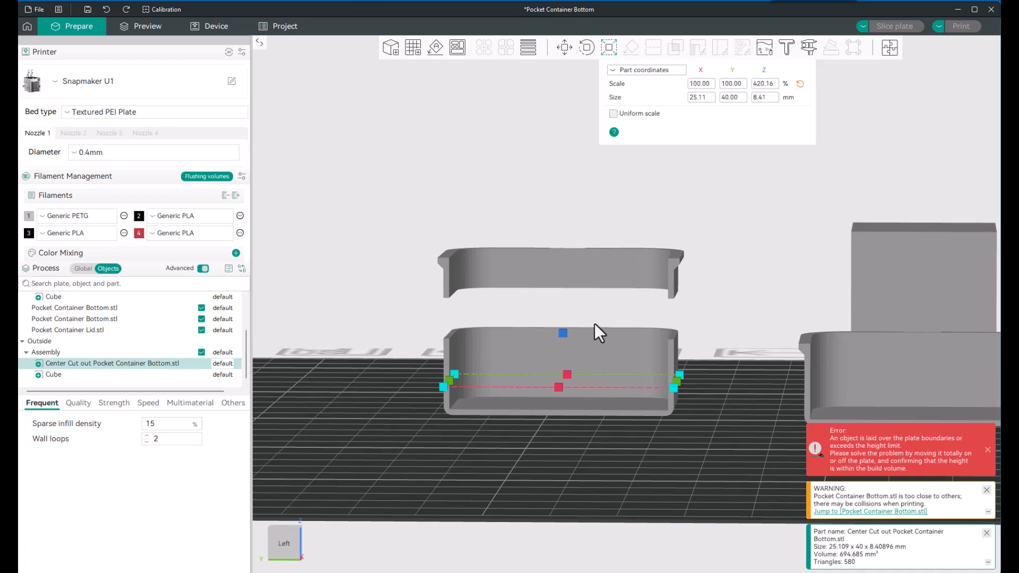
Step: Stretch the center section along Z only, to a height of about 16.24 mm, so it reaches the top section
{"action": "mouse_move", "coordinate": [562, 335]}
{"action": "left_click_drag", "start_coordinate": [562, 336], "coordinate": [562, 316]}
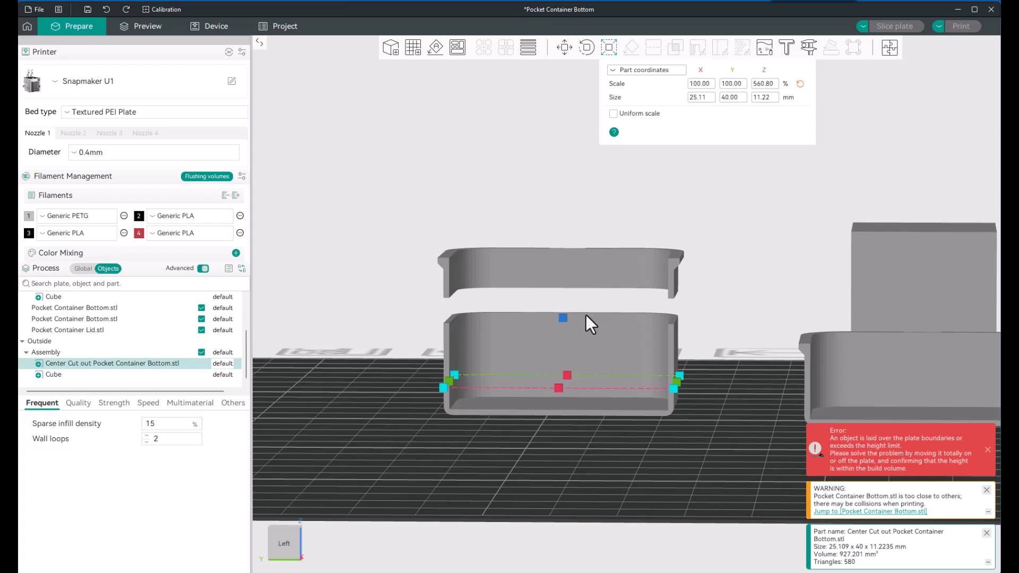
{"action": "left_click_drag", "start_coordinate": [562, 318], "coordinate": [564, 288]}
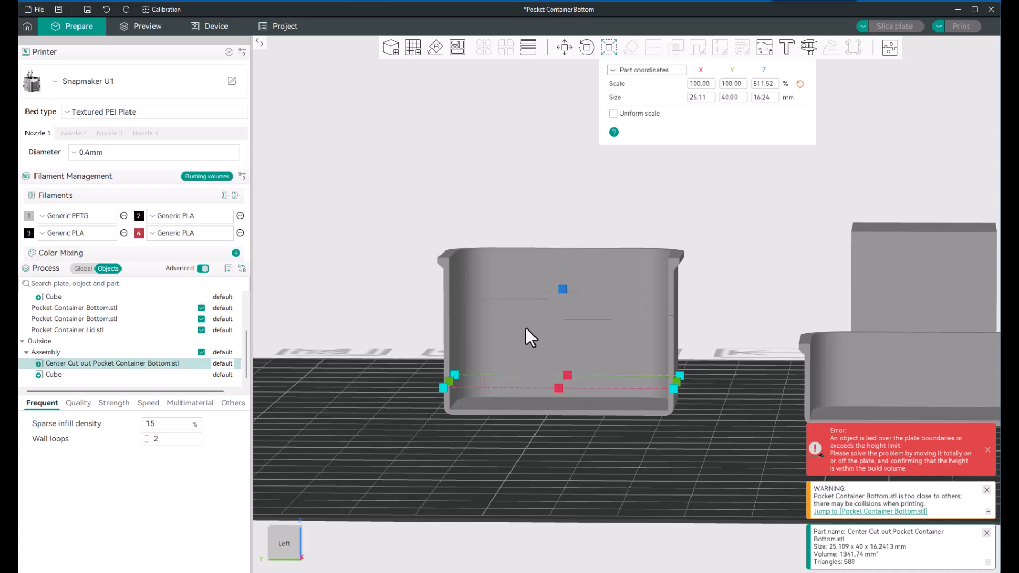
{"action": "left_click", "coordinate": [383, 303]}
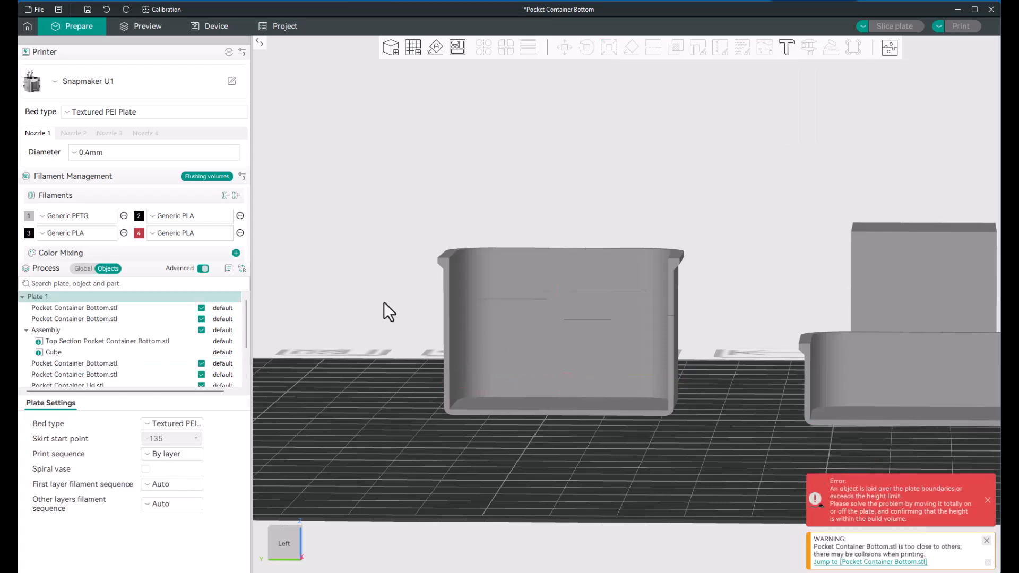
Step: Select the three stacked sections together and look up the Assemble option among their object commands
{"action": "scroll", "coordinate": [393, 304], "scroll_direction": "down", "scroll_amount": 1}
{"action": "scroll", "coordinate": [393, 305], "scroll_direction": "down", "scroll_amount": 1}
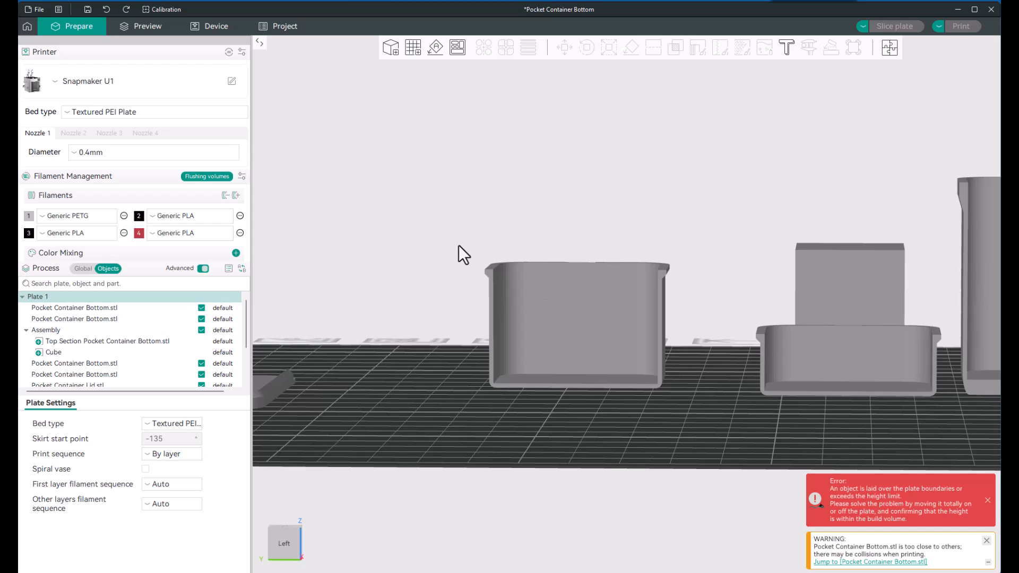
{"action": "left_click_drag", "start_coordinate": [567, 373], "coordinate": [701, 415]}
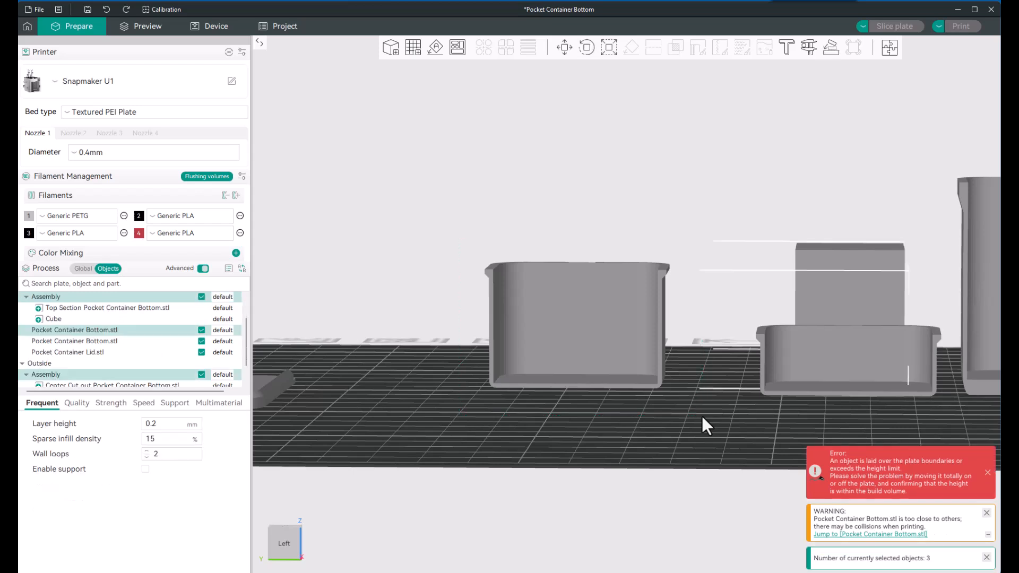
{"action": "right_click", "coordinate": [566, 325]}
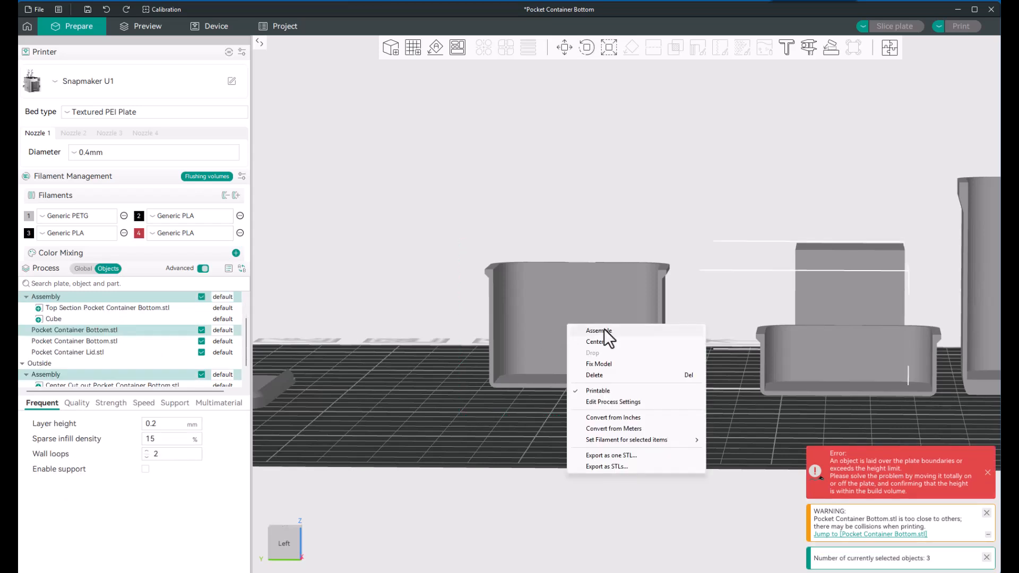
{"action": "left_click", "coordinate": [483, 510]}
Step: Move the full container bottom away from the lid, and place the lid in front of the tall scaled container
{"action": "scroll", "coordinate": [553, 381], "scroll_direction": "down", "scroll_amount": 2}
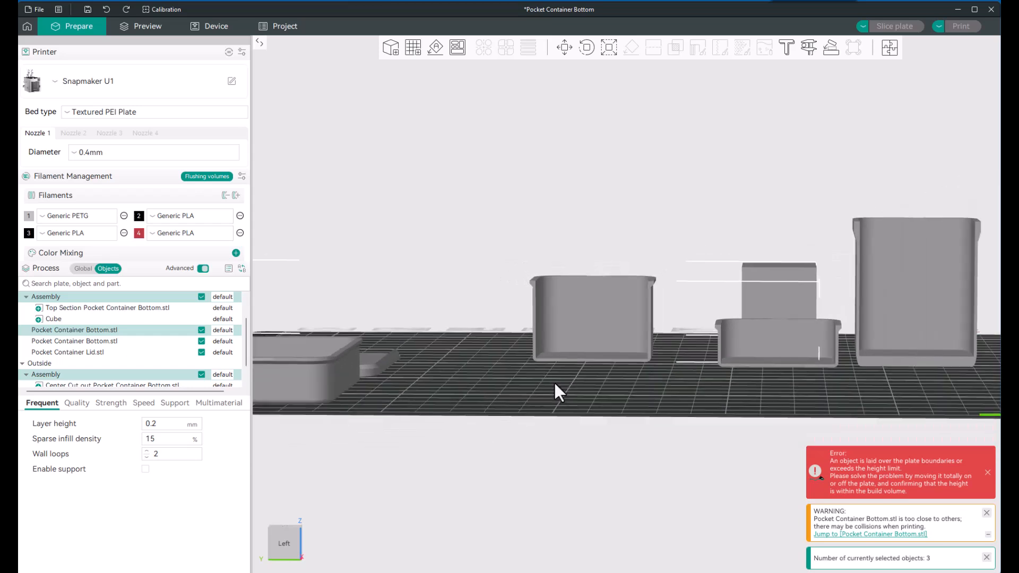
{"action": "scroll", "coordinate": [553, 380], "scroll_direction": "down", "scroll_amount": 5}
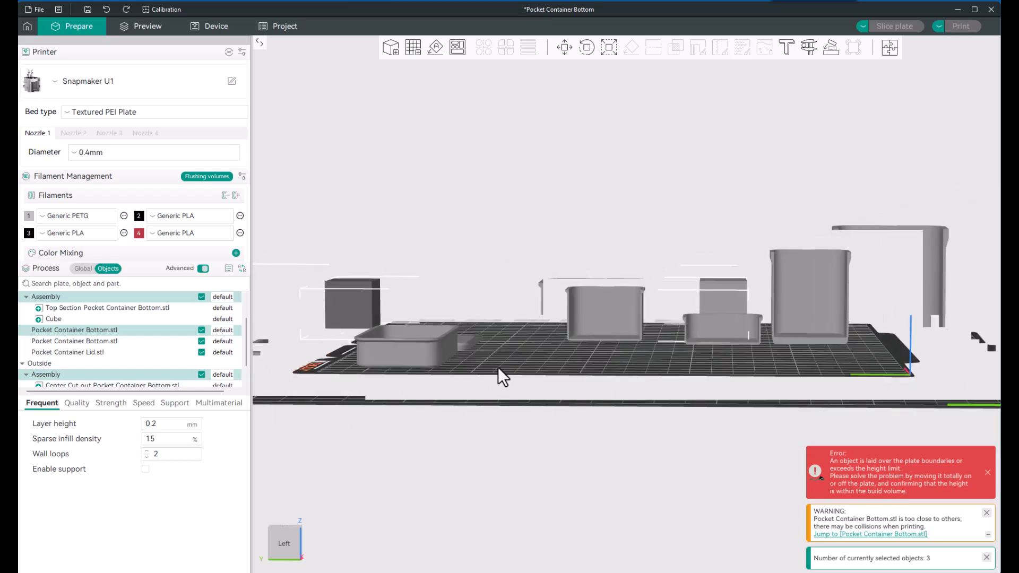
{"action": "scroll", "coordinate": [493, 364], "scroll_direction": "up", "scroll_amount": 4}
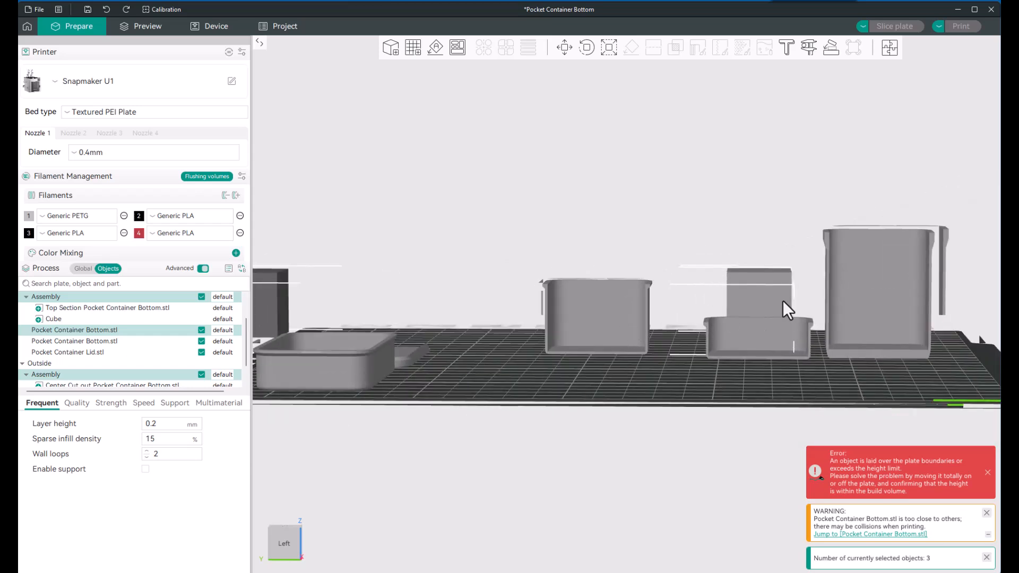
{"action": "scroll", "coordinate": [622, 340], "scroll_direction": "down", "scroll_amount": 2}
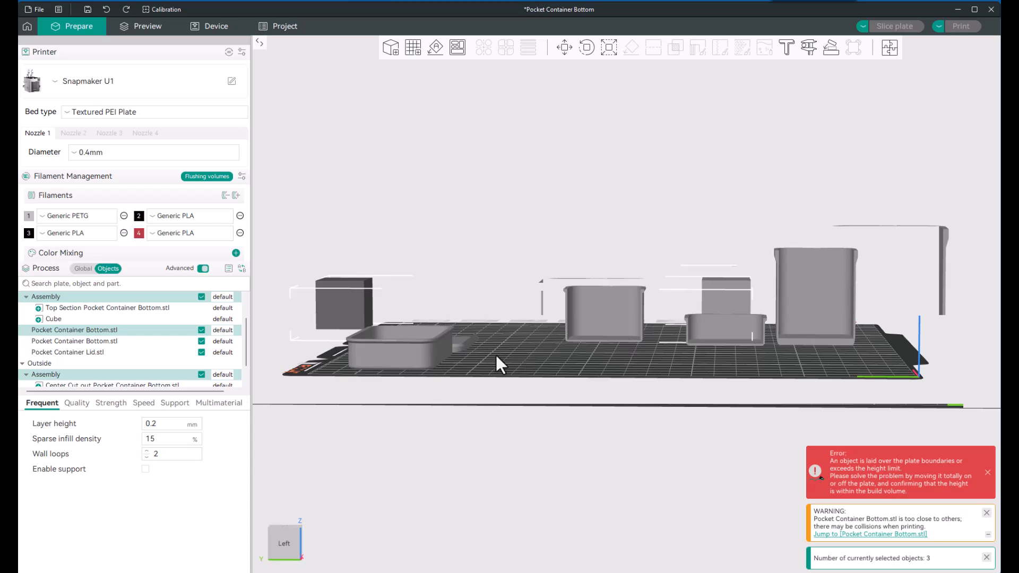
{"action": "left_click_drag", "start_coordinate": [412, 349], "coordinate": [539, 353]}
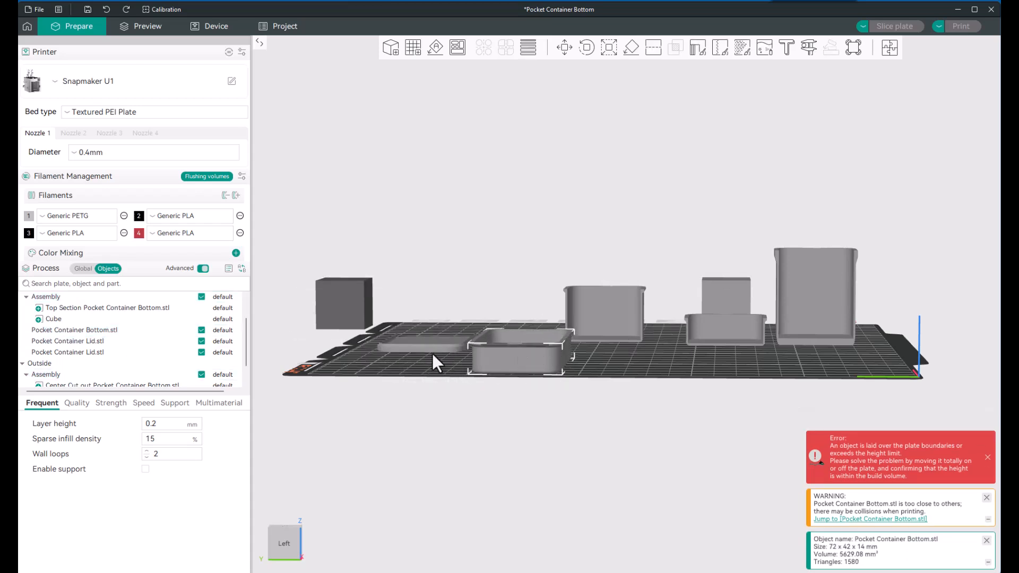
{"action": "left_click", "coordinate": [416, 346]}
{"action": "left_click_drag", "start_coordinate": [415, 346], "coordinate": [836, 362]}
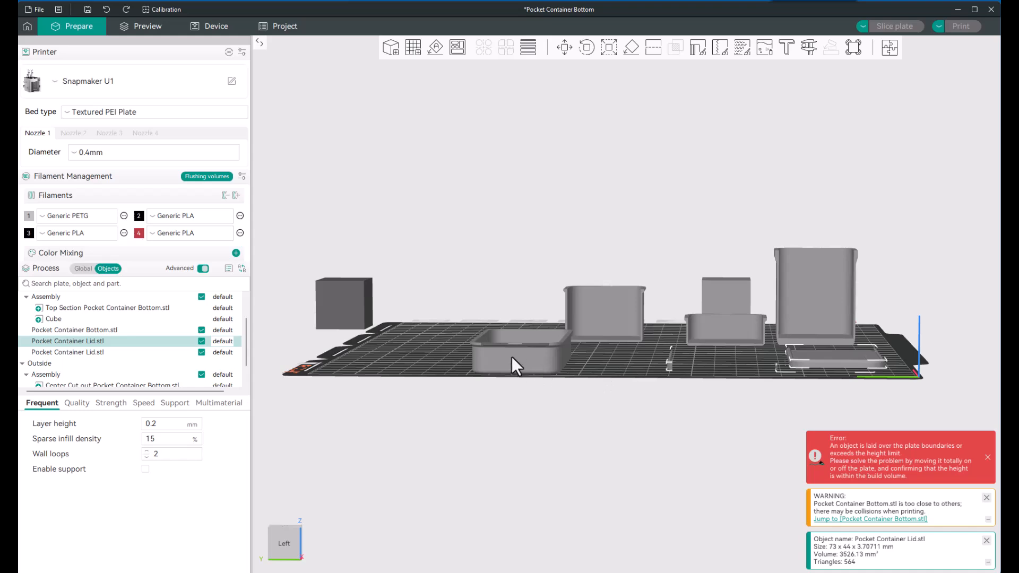
Step: Move the full container bottom back to the open plate area, clear of the stretched container
{"action": "left_click_drag", "start_coordinate": [511, 357], "coordinate": [445, 349]}
{"action": "scroll", "coordinate": [375, 352], "scroll_direction": "up", "scroll_amount": 4}
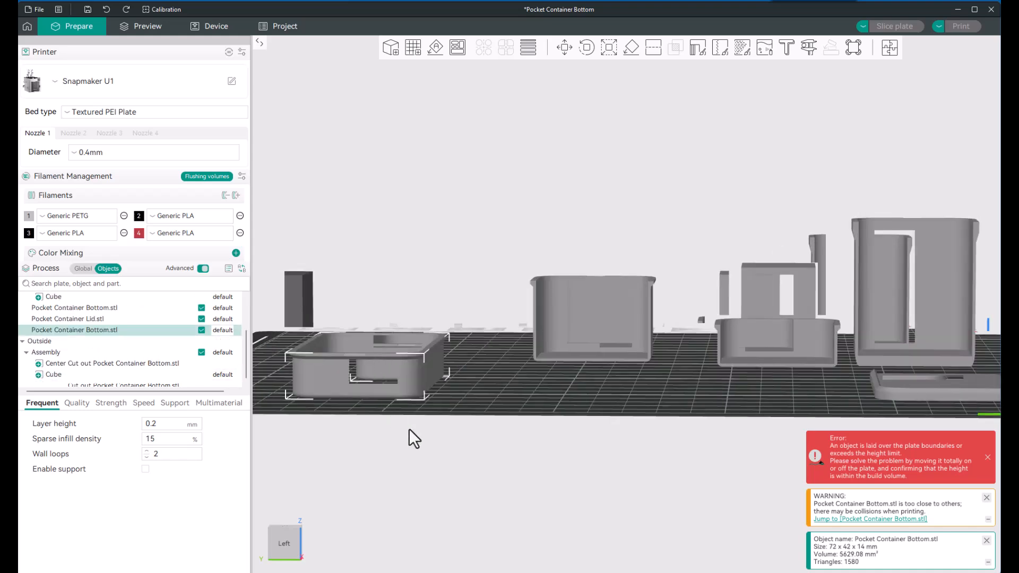
{"action": "right_click_drag", "start_coordinate": [443, 432], "coordinate": [704, 441]}
{"action": "scroll", "coordinate": [610, 400], "scroll_direction": "up", "scroll_amount": 4}
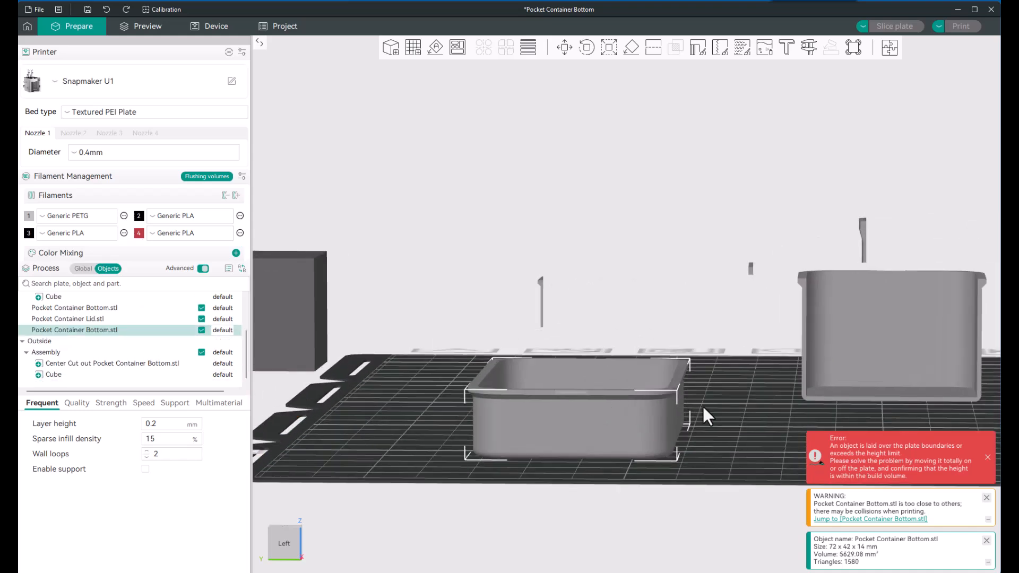
{"action": "mouse_move", "coordinate": [702, 406]}
{"action": "left_mouse_down"}
{"action": "mouse_move", "coordinate": [691, 437]}
{"action": "mouse_move", "coordinate": [704, 418]}
{"action": "left_mouse_up"}
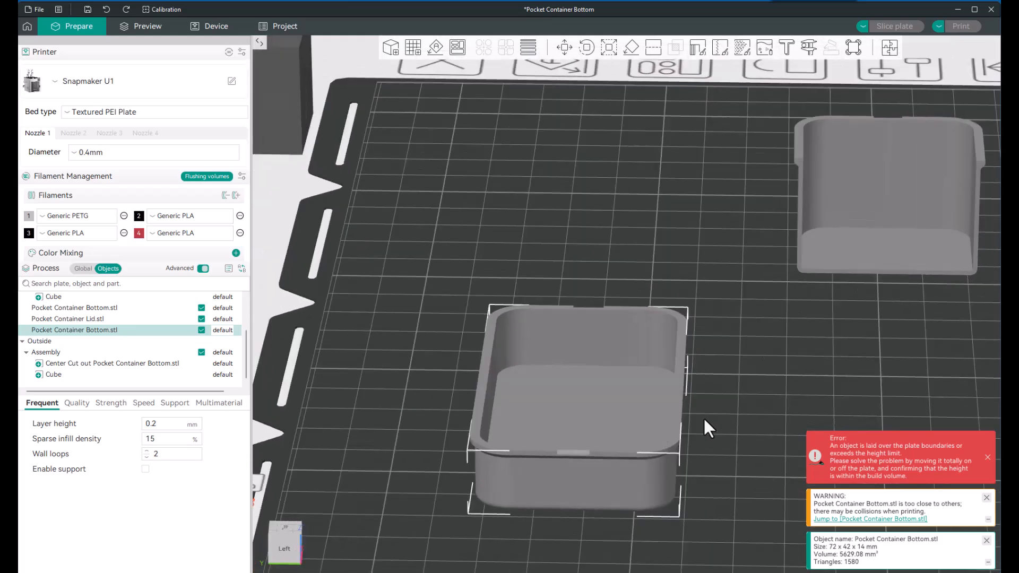
{"action": "left_click_drag", "start_coordinate": [603, 431], "coordinate": [601, 331]}
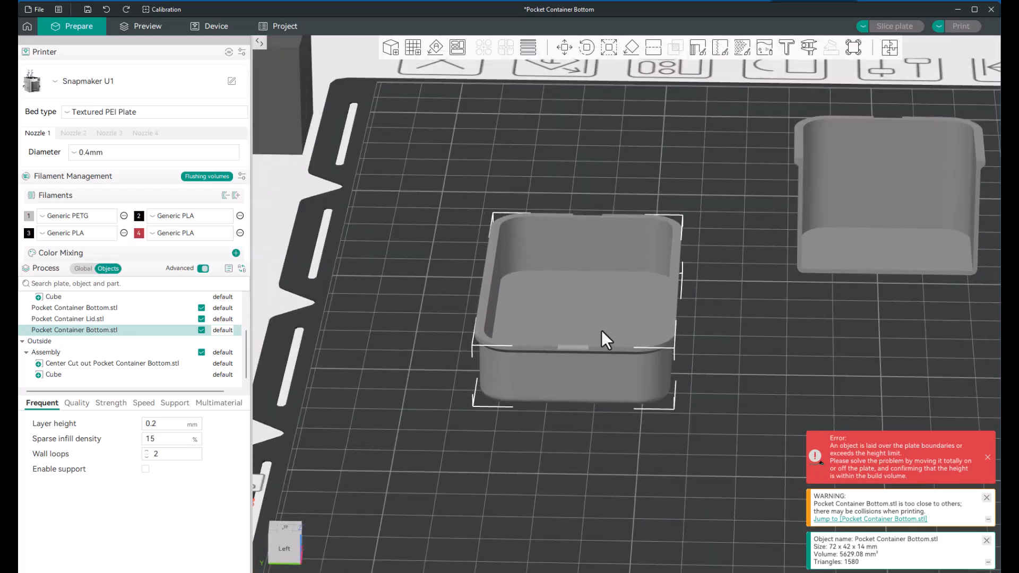
Step: Open the Cut tool in Planar mode on the full container bottom, seen from its left side
{"action": "left_click_drag", "start_coordinate": [579, 417], "coordinate": [561, 443]}
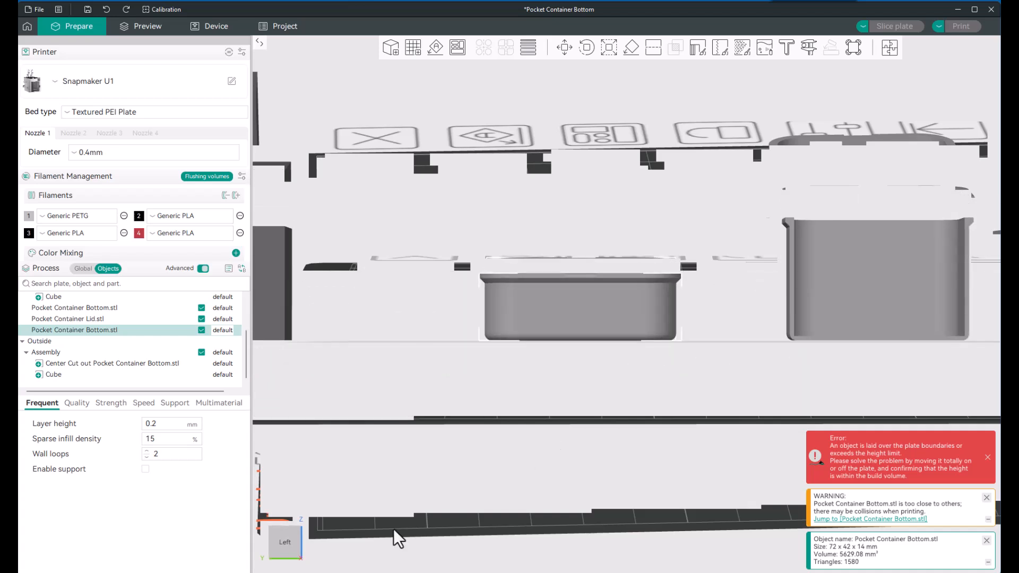
{"action": "left_click", "coordinate": [285, 542]}
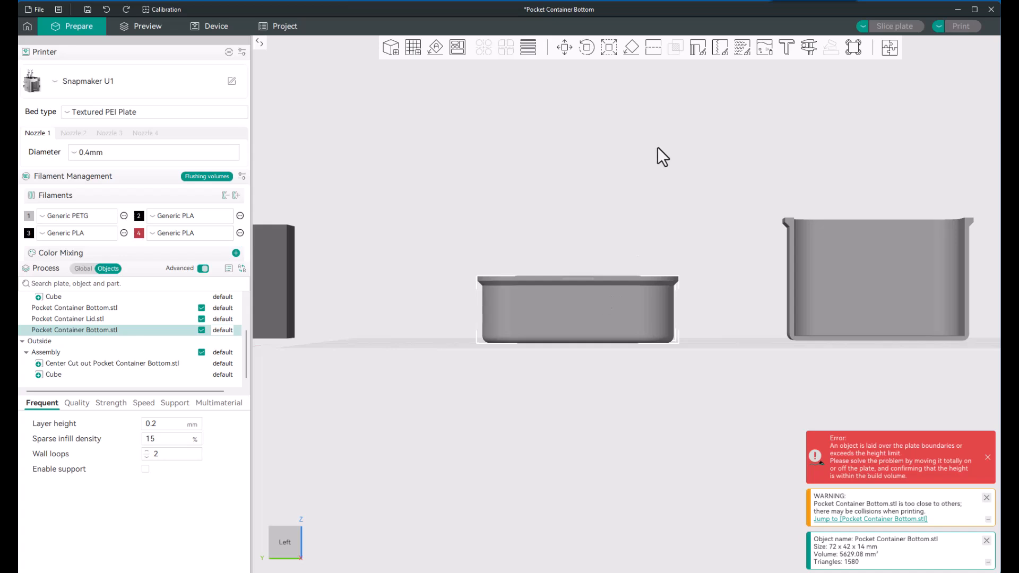
{"action": "left_click", "coordinate": [653, 47]}
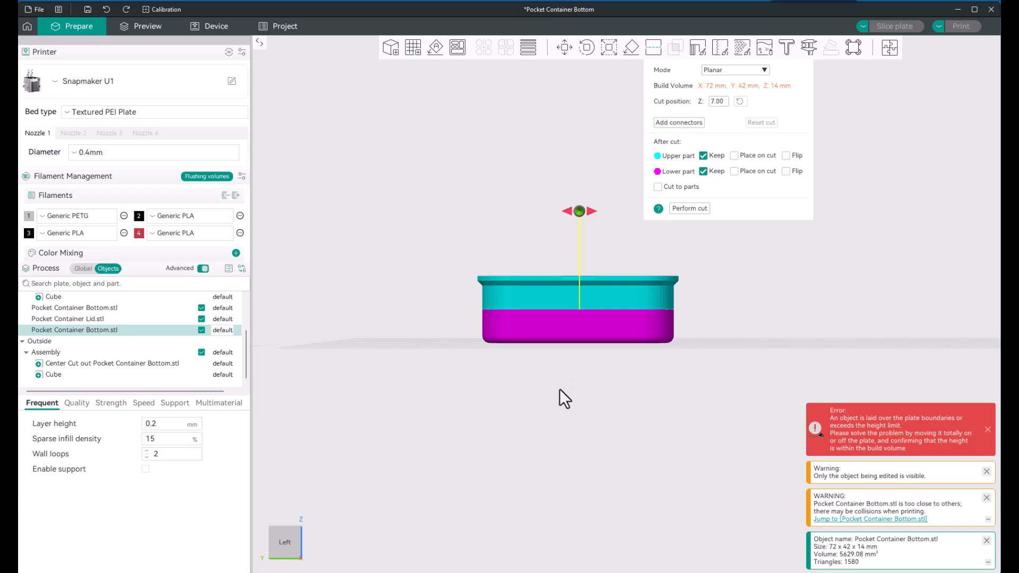
Step: Examine the cutting plane and the upper and lower parts of the container from above and from the side
{"action": "mouse_move", "coordinate": [559, 388]}
{"action": "left_mouse_down"}
{"action": "mouse_move", "coordinate": [581, 395]}
{"action": "mouse_move", "coordinate": [585, 410]}
{"action": "mouse_move", "coordinate": [563, 412]}
{"action": "mouse_move", "coordinate": [564, 403]}
{"action": "left_mouse_up"}
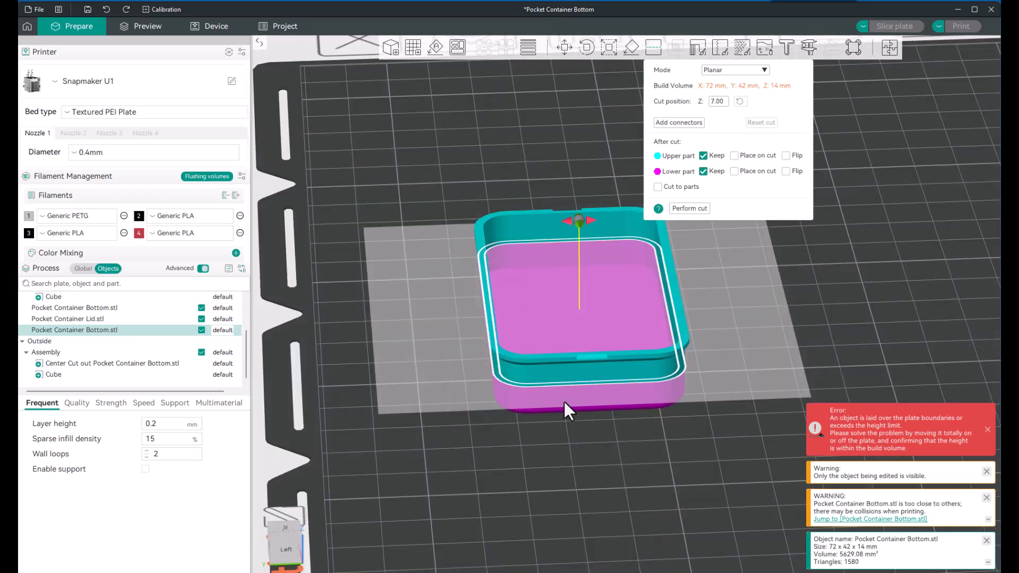
{"action": "left_click", "coordinate": [278, 547]}
{"action": "scroll", "coordinate": [558, 360], "scroll_direction": "down", "scroll_amount": 5}
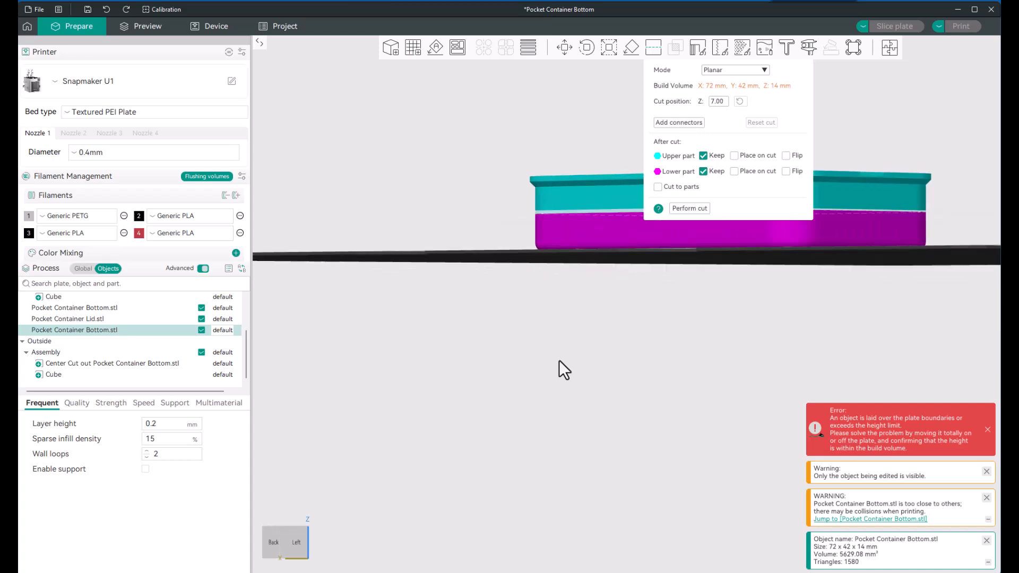
{"action": "left_click_drag", "start_coordinate": [623, 317], "coordinate": [501, 451]}
{"action": "scroll", "coordinate": [548, 372], "scroll_direction": "up", "scroll_amount": 3}
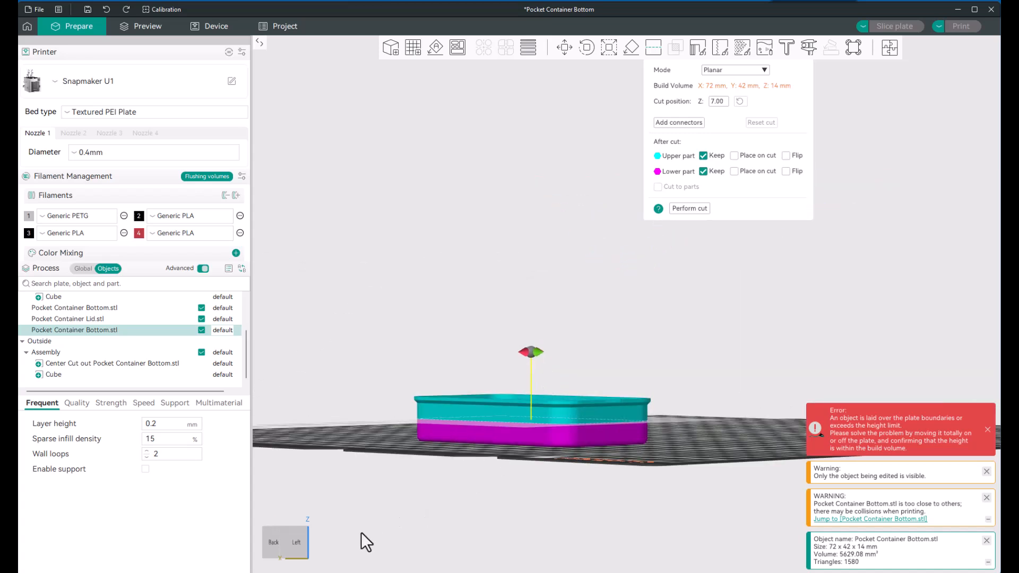
{"action": "left_click", "coordinate": [297, 543]}
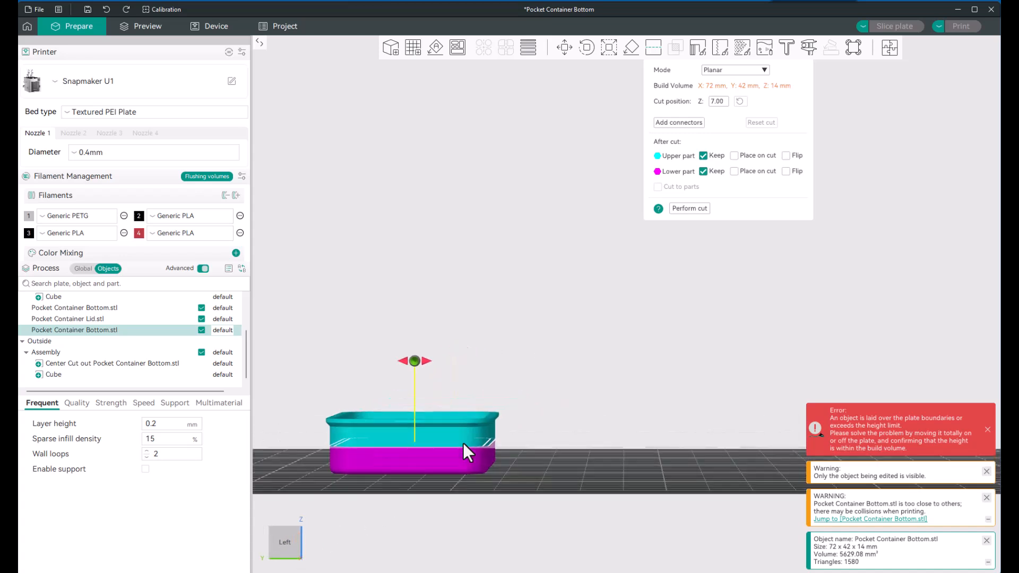
{"action": "right_click_drag", "start_coordinate": [463, 442], "coordinate": [679, 335]}
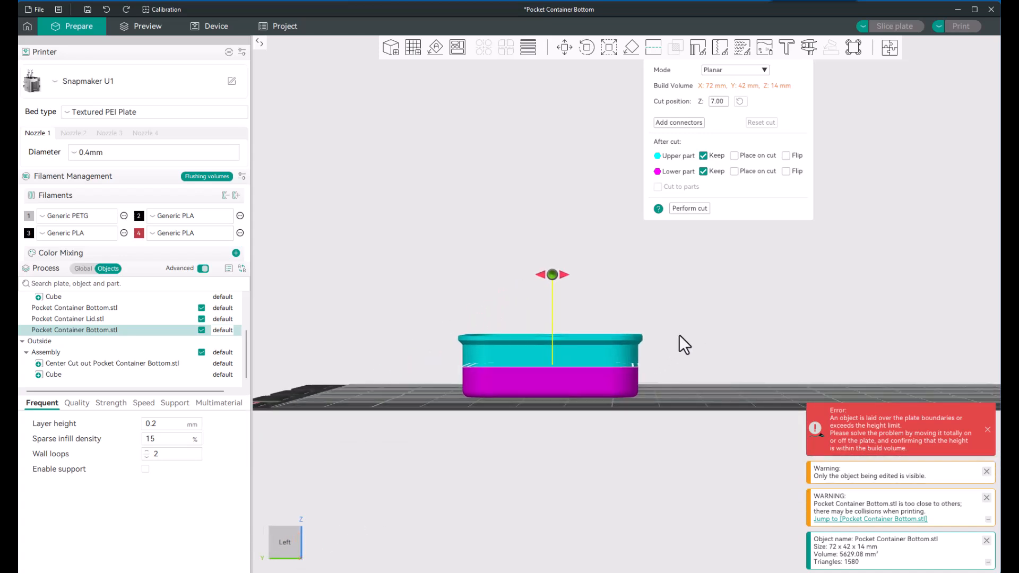
{"action": "scroll", "coordinate": [541, 382], "scroll_direction": "up", "scroll_amount": 1}
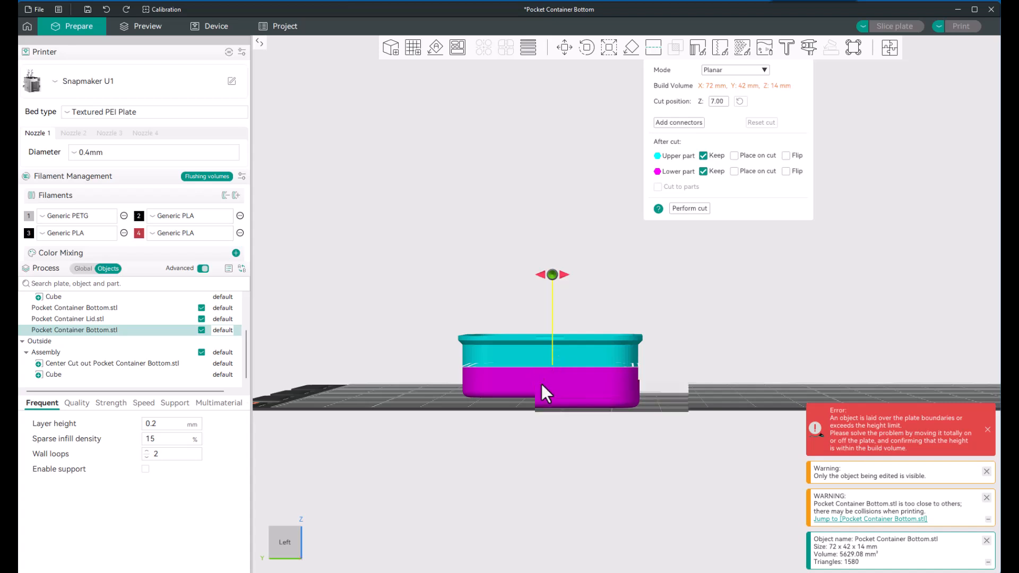
{"action": "scroll", "coordinate": [559, 346], "scroll_direction": "down", "scroll_amount": 1}
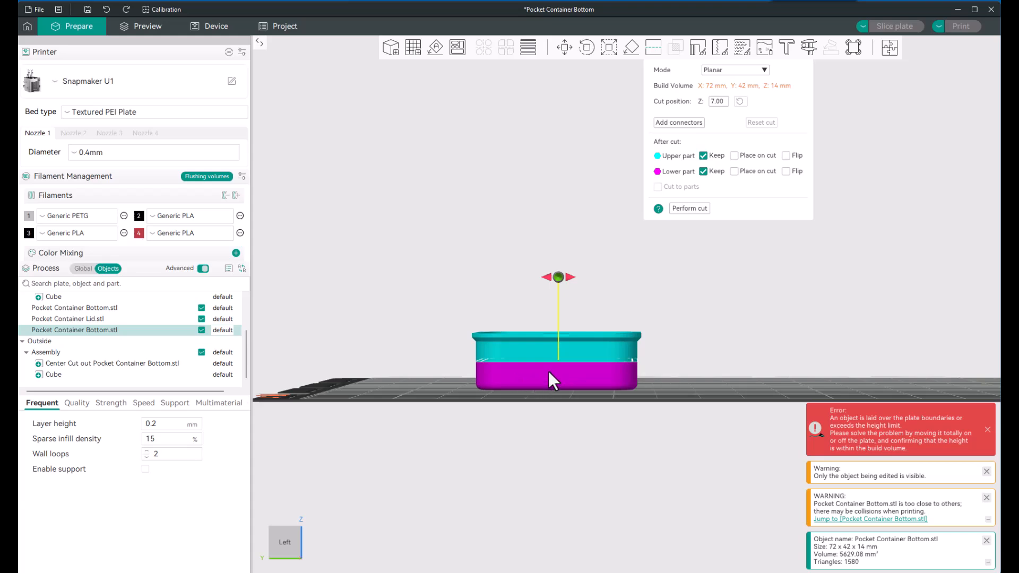
Step: Try rotating the cutting plane 90° to divide the container vertically, and turn it back to horizontal
{"action": "left_click_drag", "start_coordinate": [546, 409], "coordinate": [607, 422]}
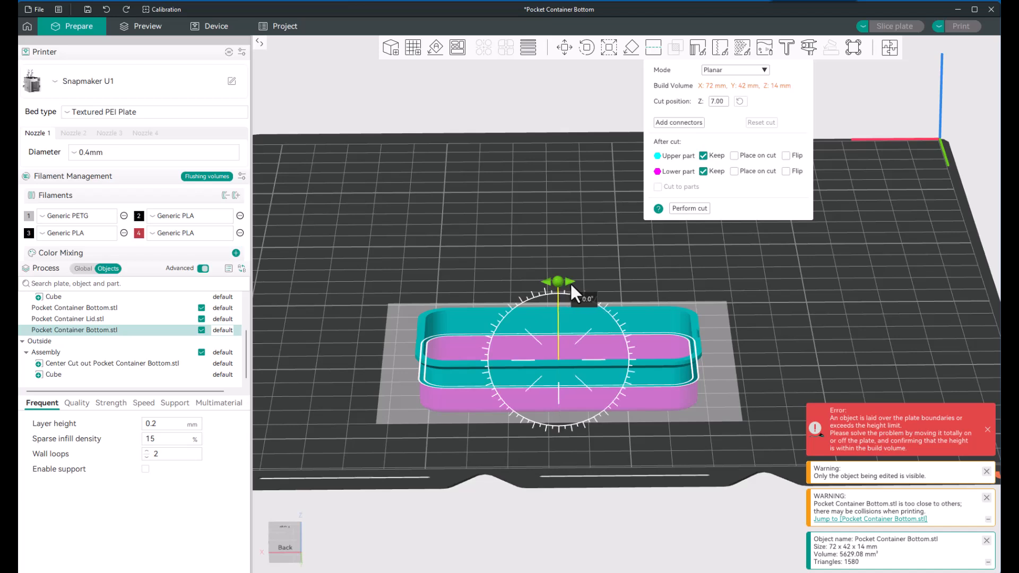
{"action": "left_click_drag", "start_coordinate": [571, 284], "coordinate": [594, 357]}
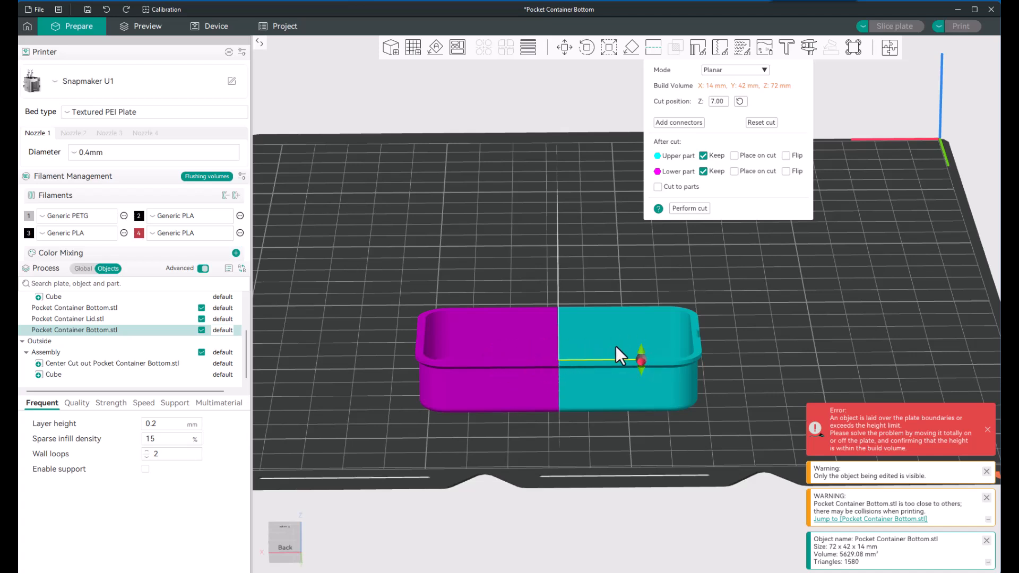
{"action": "left_click_drag", "start_coordinate": [641, 349], "coordinate": [558, 320]}
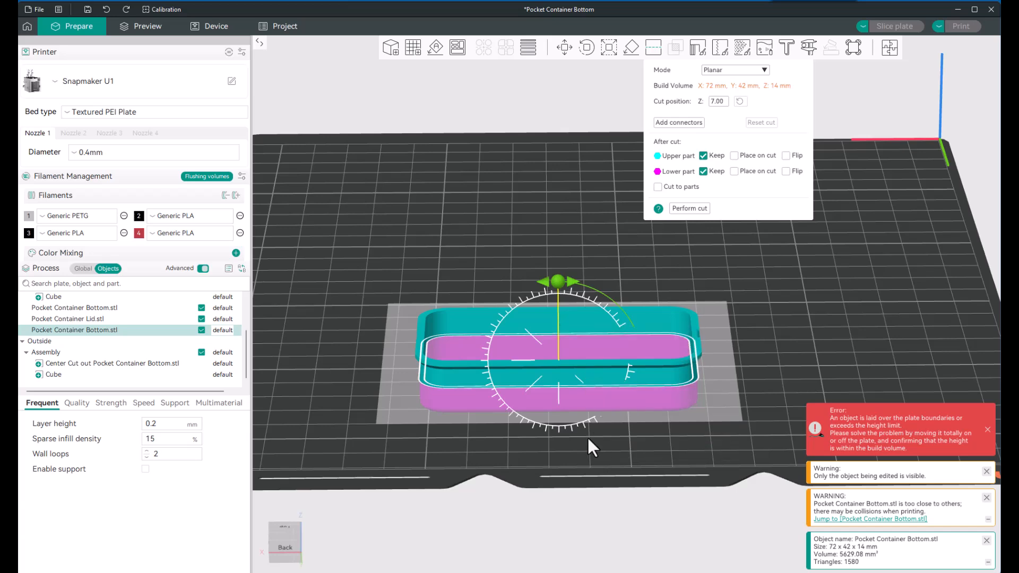
Step: Lower the horizontal cutting plane to Z 4.95 and cut the container there, keeping both the upper and lower parts
{"action": "left_click_drag", "start_coordinate": [587, 435], "coordinate": [532, 426]}
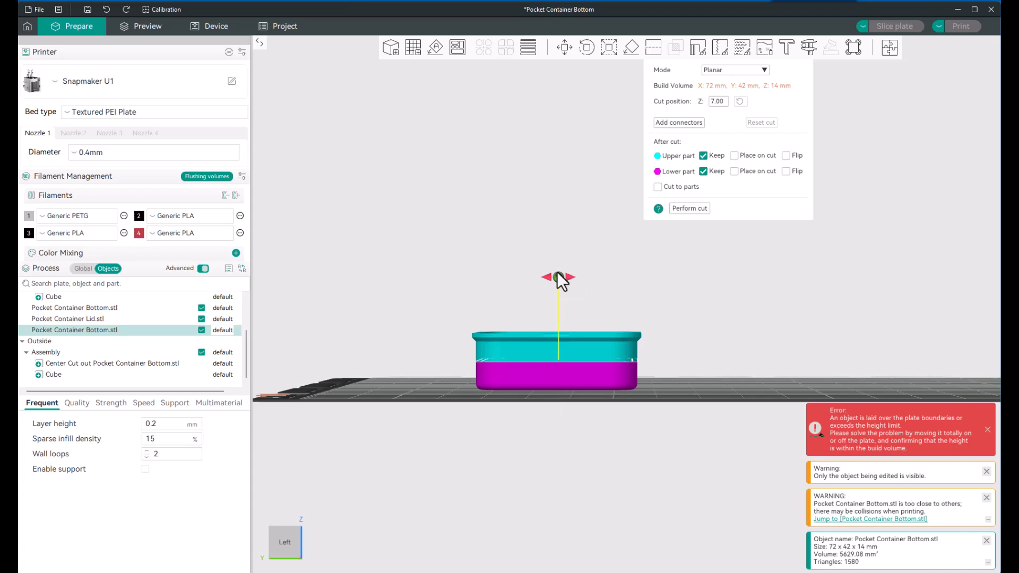
{"action": "left_click_drag", "start_coordinate": [633, 292], "coordinate": [633, 295]}
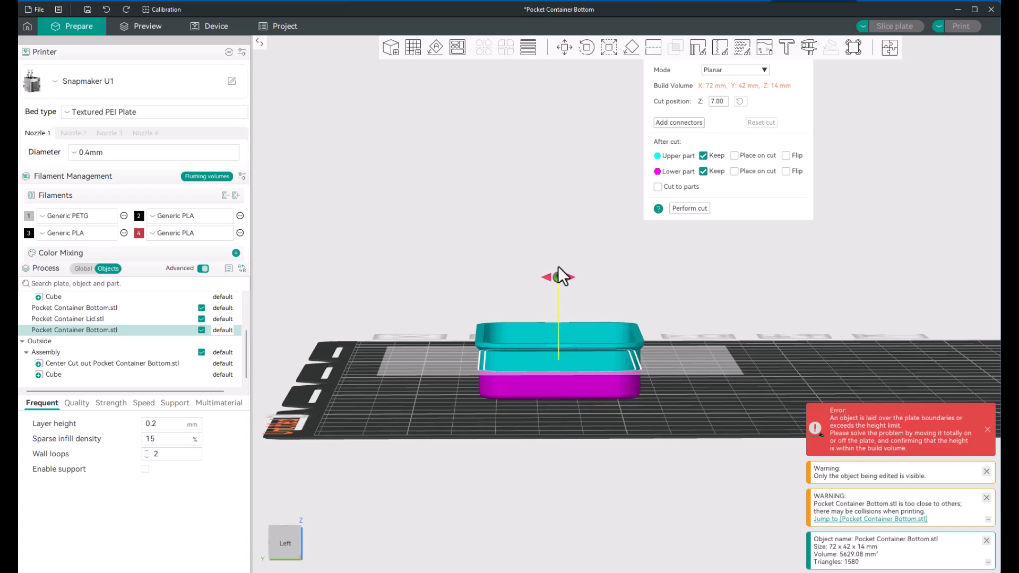
{"action": "left_click_drag", "start_coordinate": [558, 267], "coordinate": [555, 285]}
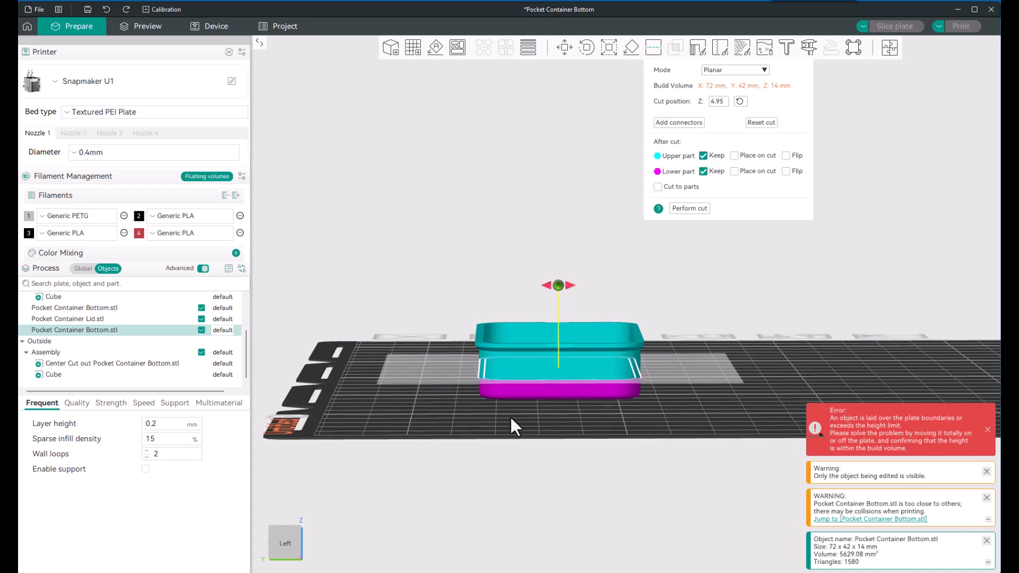
{"action": "scroll", "coordinate": [510, 417], "scroll_direction": "up", "scroll_amount": 2}
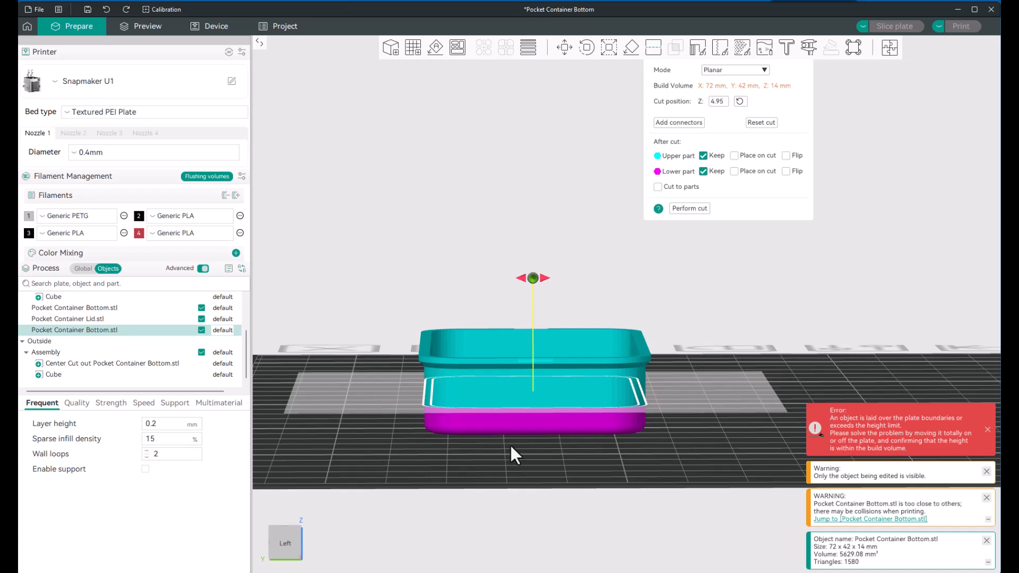
{"action": "mouse_move", "coordinate": [510, 446]}
{"action": "left_mouse_down"}
{"action": "mouse_move", "coordinate": [524, 442]}
{"action": "mouse_move", "coordinate": [508, 444]}
{"action": "left_mouse_up"}
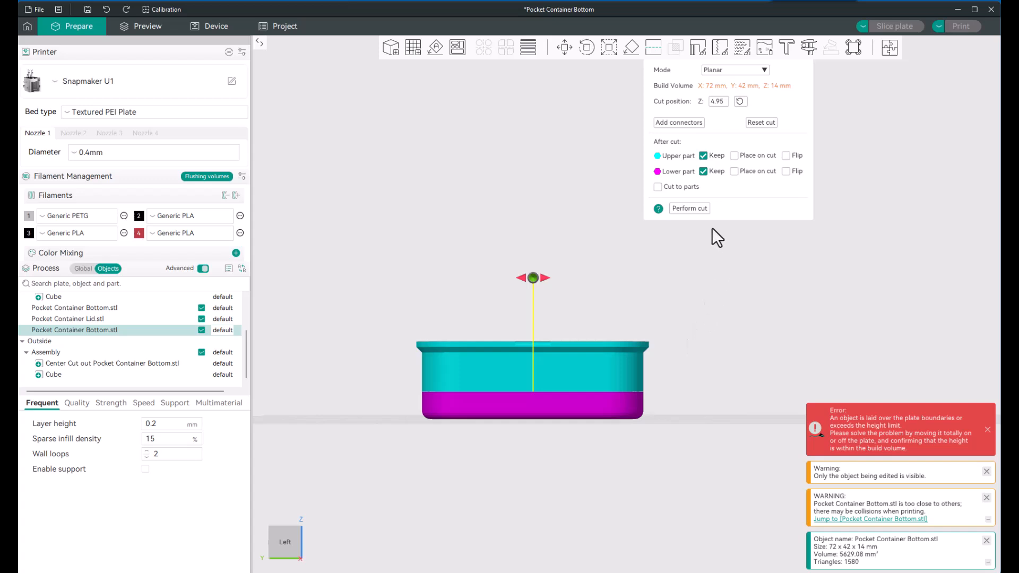
{"action": "left_click", "coordinate": [694, 208]}
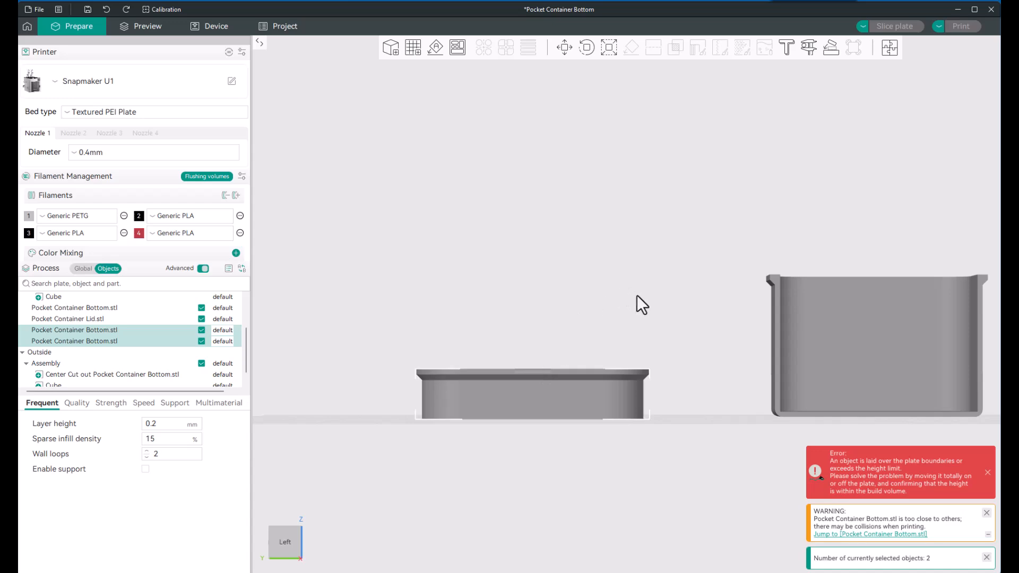
Step: Select the two cut pieces of the container individually to identify which is the upper and which the lower section
{"action": "mouse_move", "coordinate": [683, 316]}
{"action": "left_mouse_down"}
{"action": "mouse_move", "coordinate": [681, 328]}
{"action": "mouse_move", "coordinate": [683, 310]}
{"action": "left_mouse_up"}
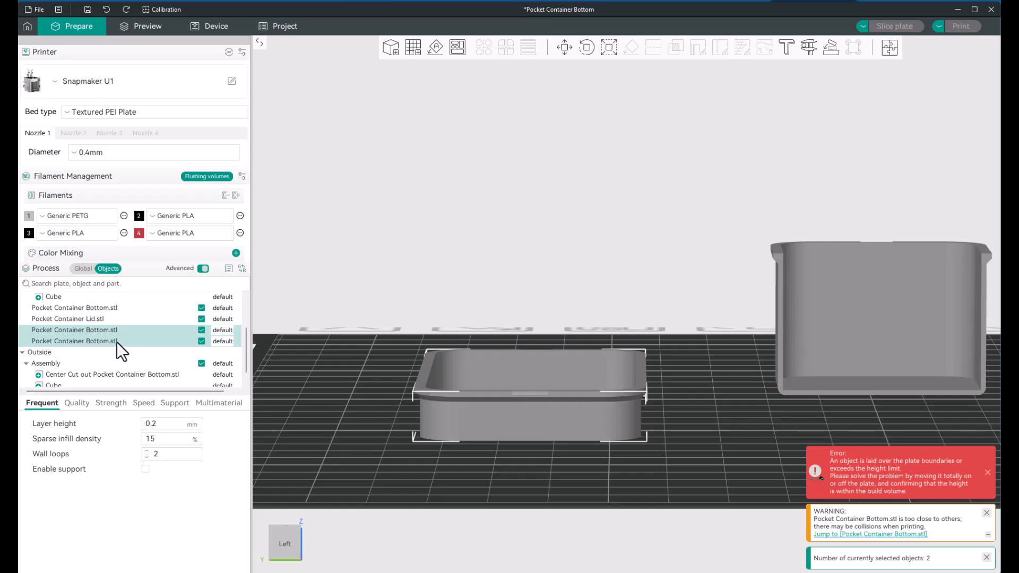
{"action": "left_click", "coordinate": [112, 327]}
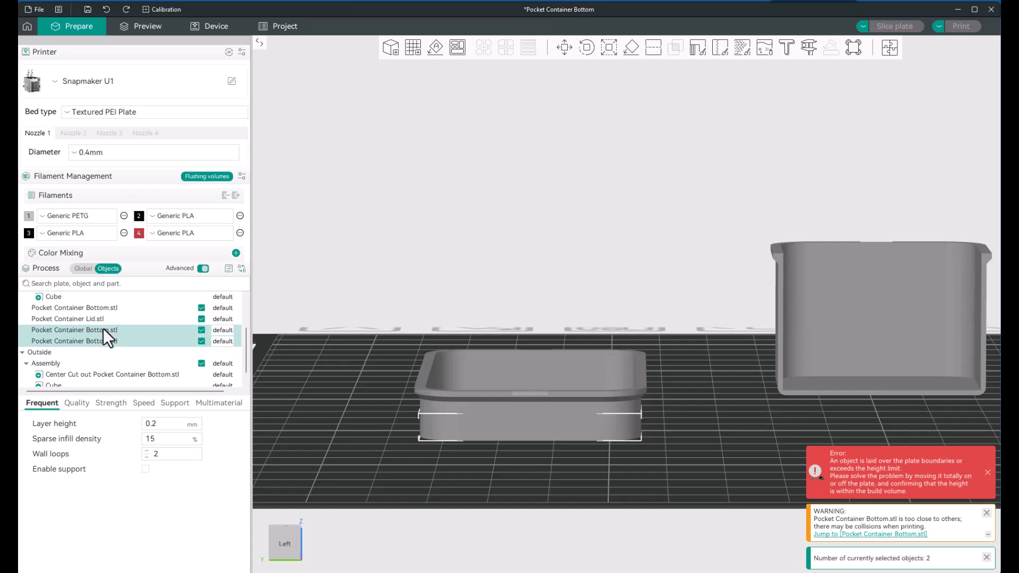
{"action": "left_click", "coordinate": [104, 326], "text": "ctrl"}
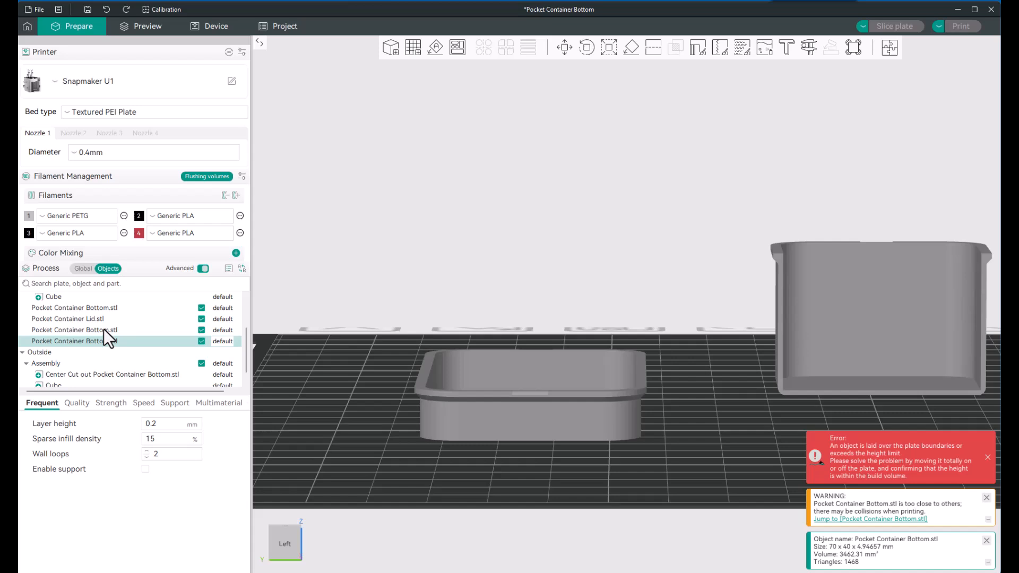
{"action": "key", "text": "Up"}
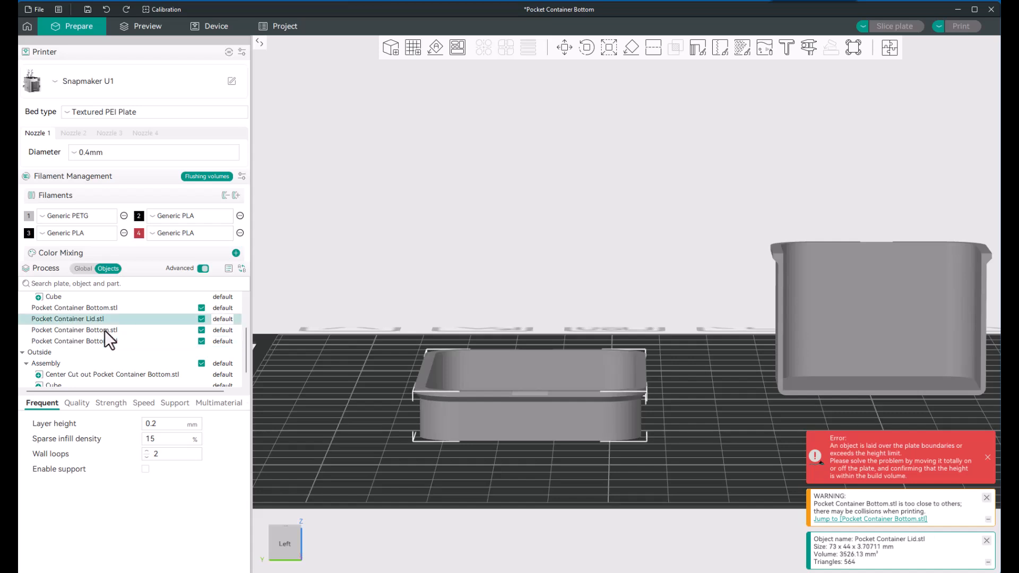
{"action": "left_click", "coordinate": [104, 331]}
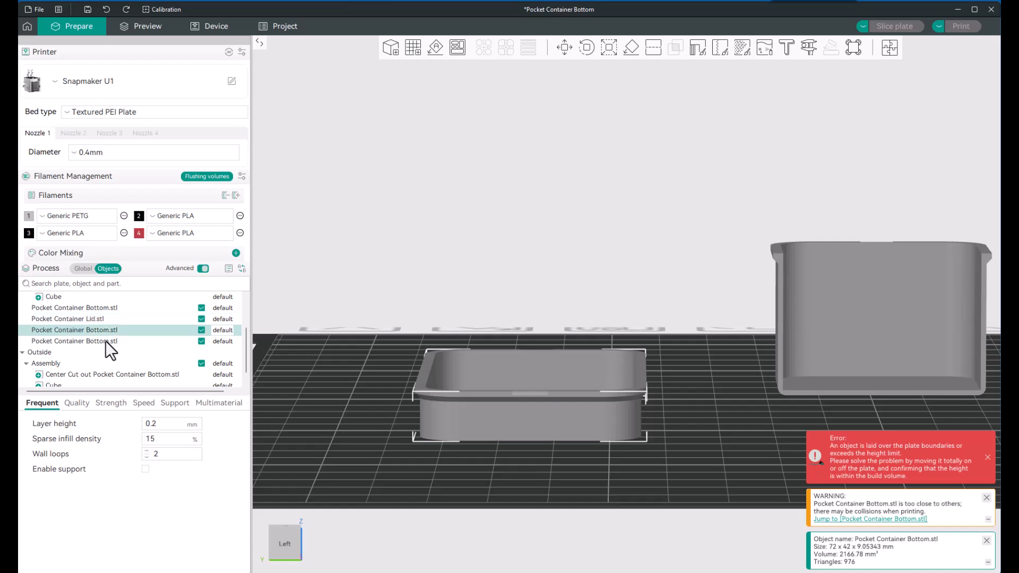
{"action": "left_click", "coordinate": [106, 341]}
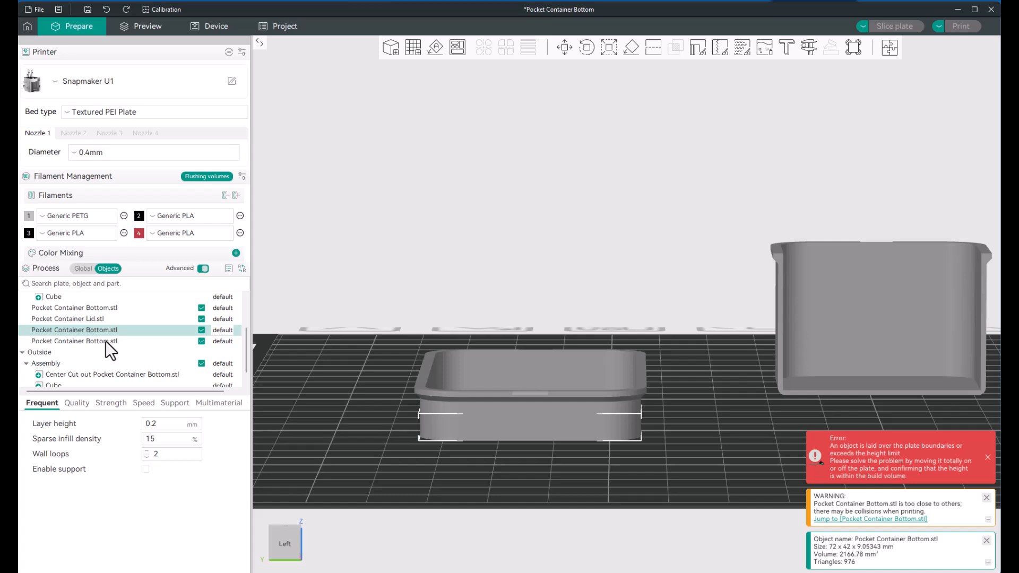
{"action": "double_click", "coordinate": [107, 341]}
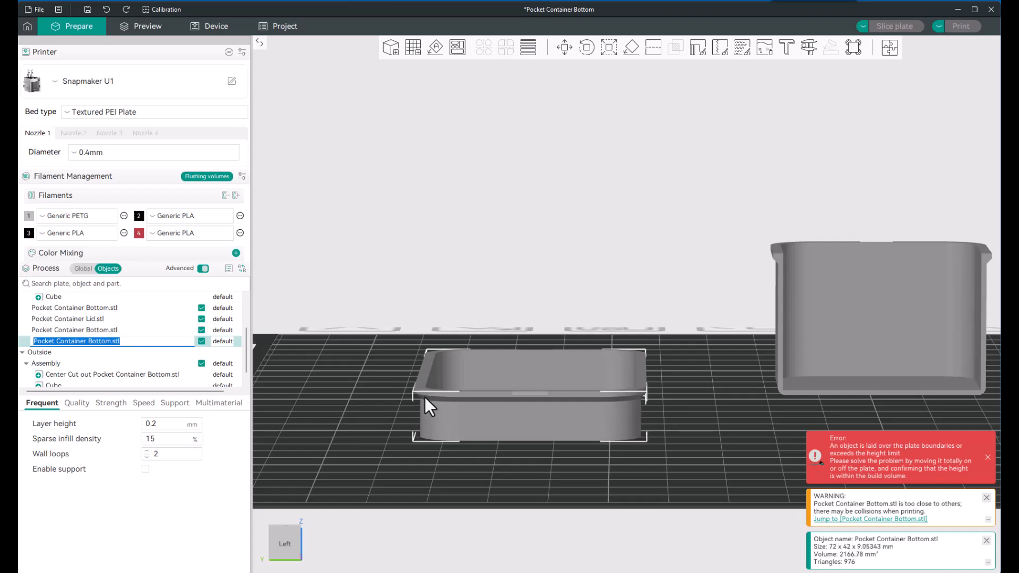
{"action": "left_click", "coordinate": [486, 372]}
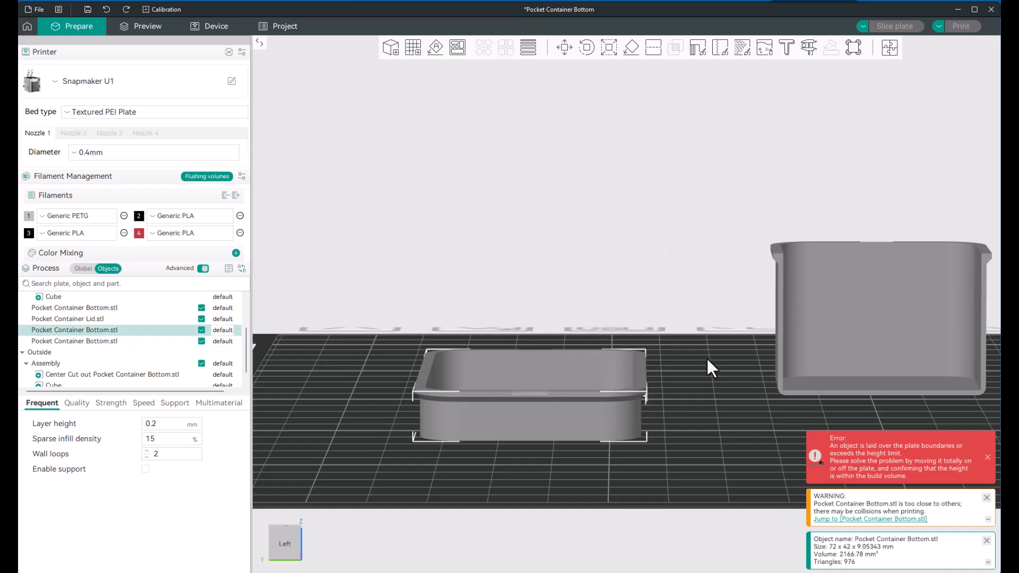
Step: Add a cube primitive to the plate and place it beside the freshly cut container pieces, near the plate's edge
{"action": "left_click", "coordinate": [696, 366]}
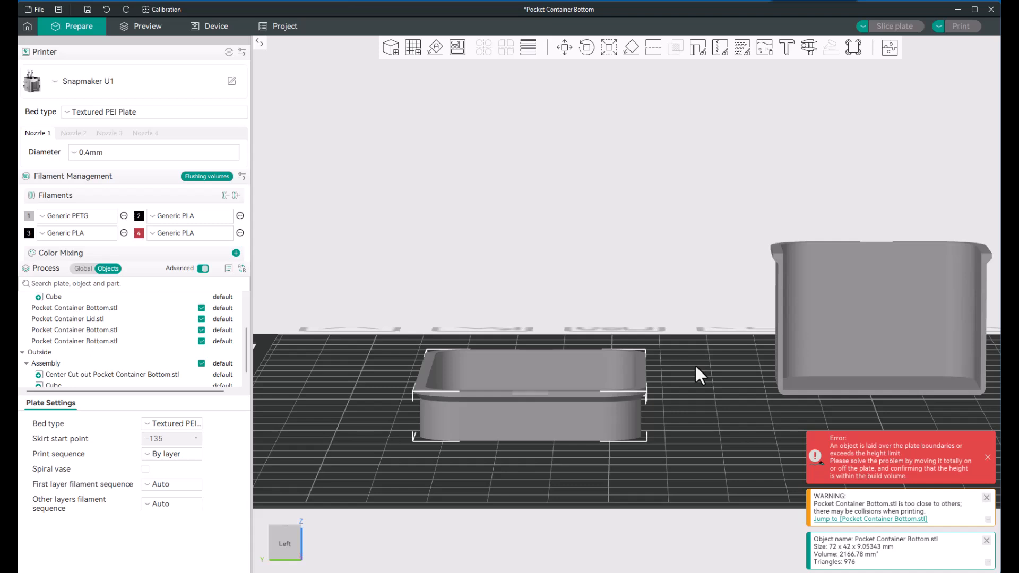
{"action": "left_click", "coordinate": [696, 366]}
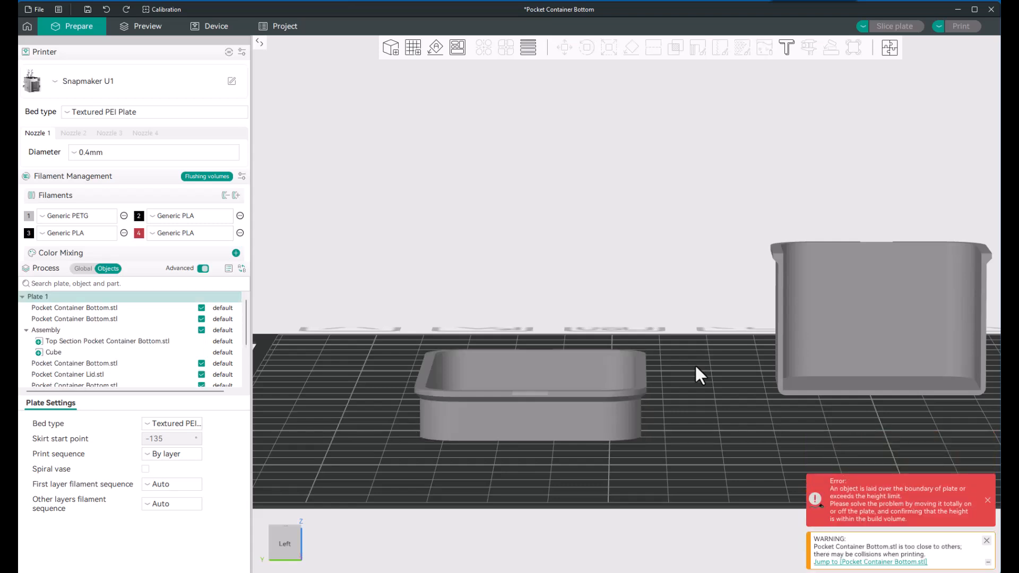
{"action": "right_click", "coordinate": [695, 366]}
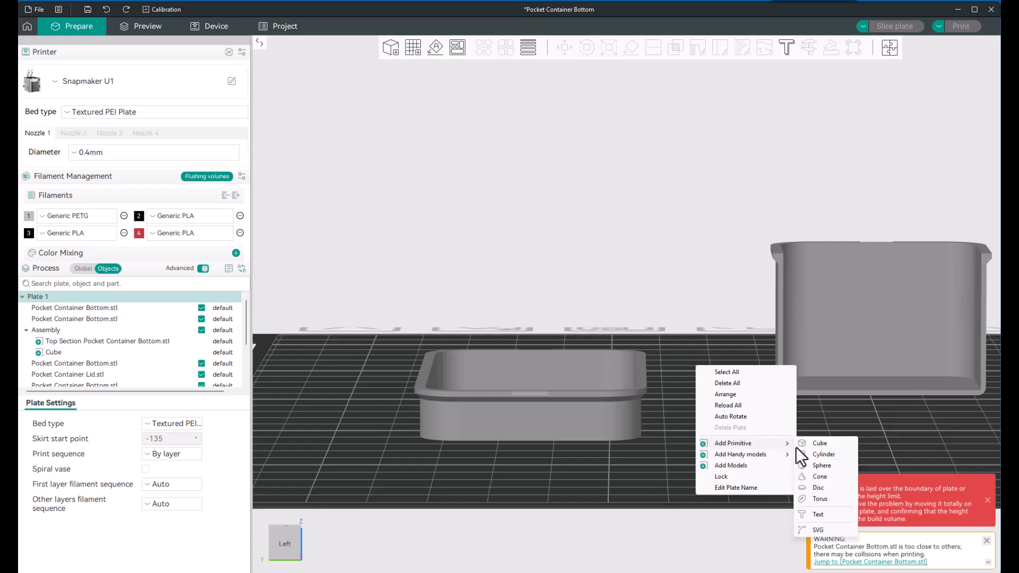
{"action": "left_click", "coordinate": [816, 447]}
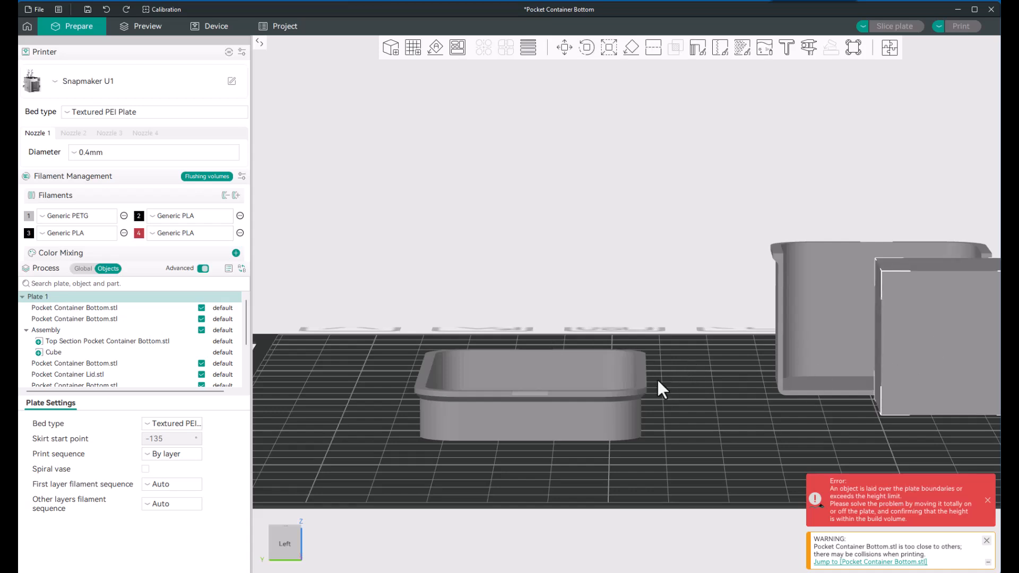
{"action": "scroll", "coordinate": [715, 388], "scroll_direction": "down", "scroll_amount": 4}
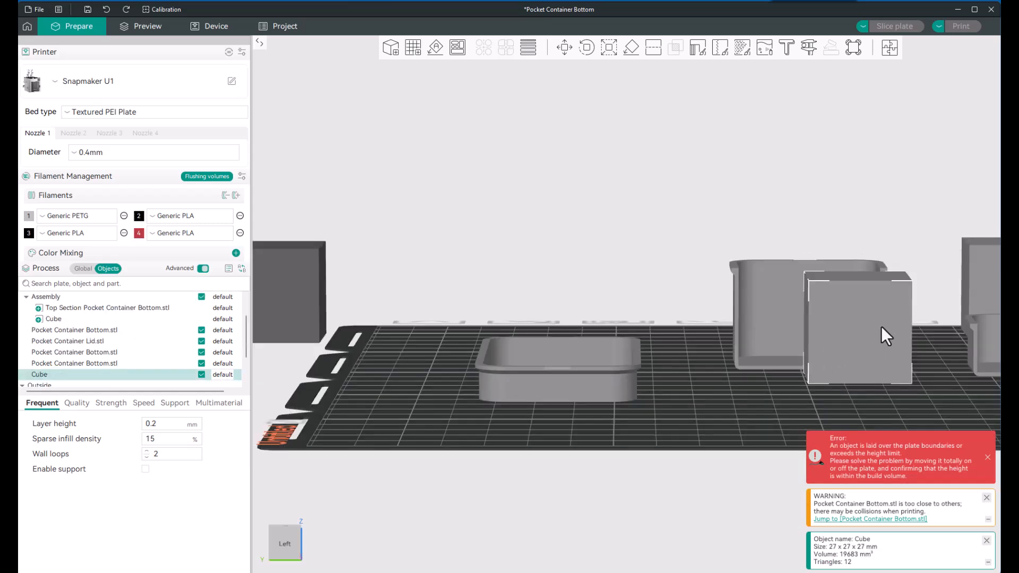
{"action": "left_click_drag", "start_coordinate": [881, 326], "coordinate": [441, 295]}
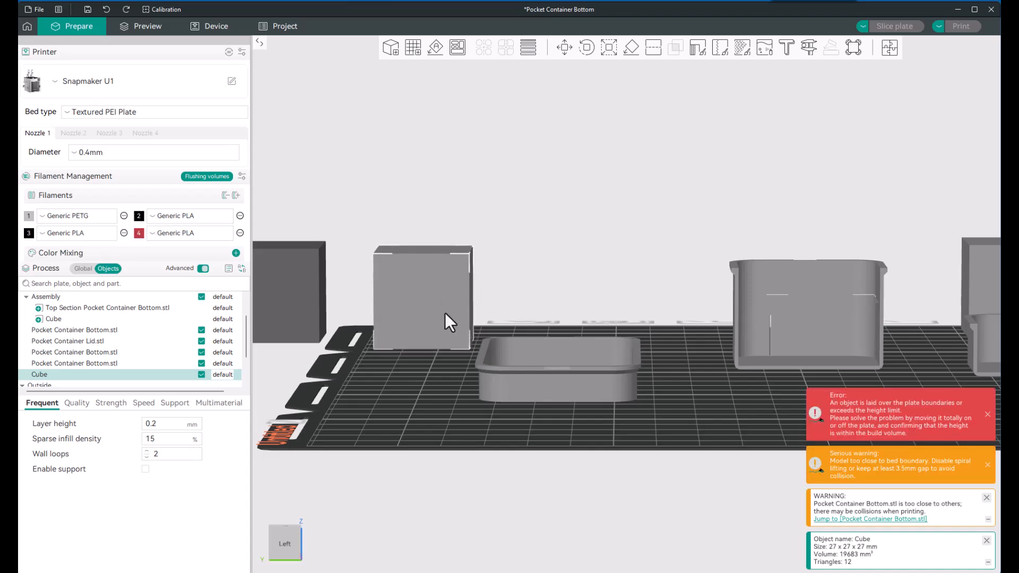
{"action": "scroll", "coordinate": [558, 392], "scroll_direction": "up", "scroll_amount": 3}
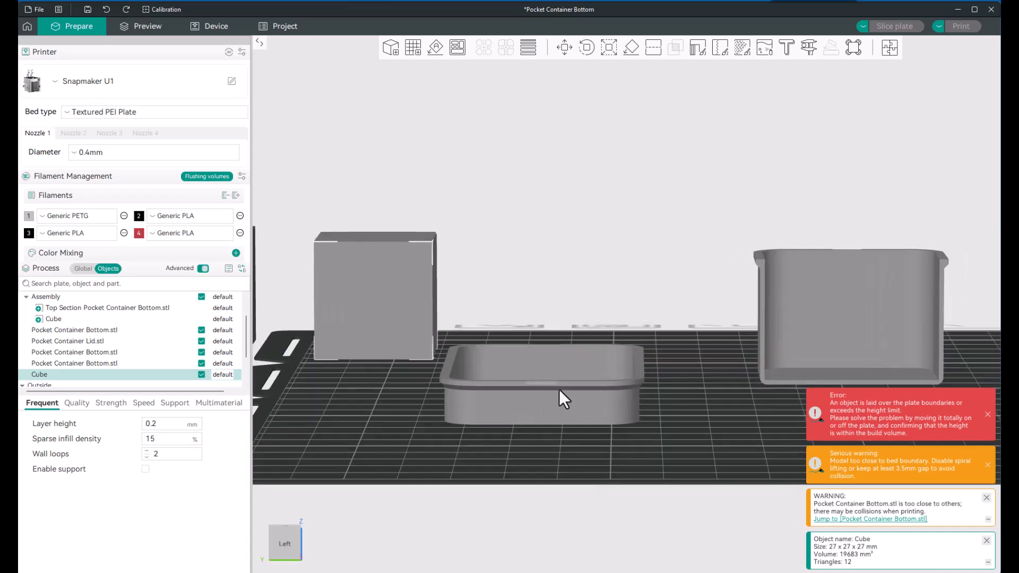
{"action": "scroll", "coordinate": [533, 416], "scroll_direction": "down", "scroll_amount": 1}
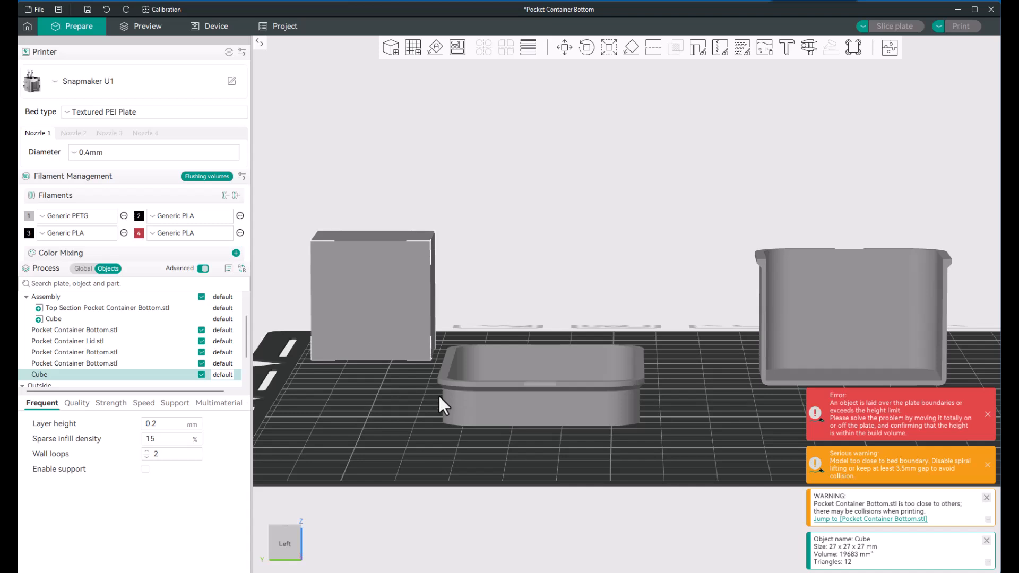
Step: Select the upper cut section together with the cube and assemble them into one object
{"action": "left_click", "coordinate": [104, 353]}
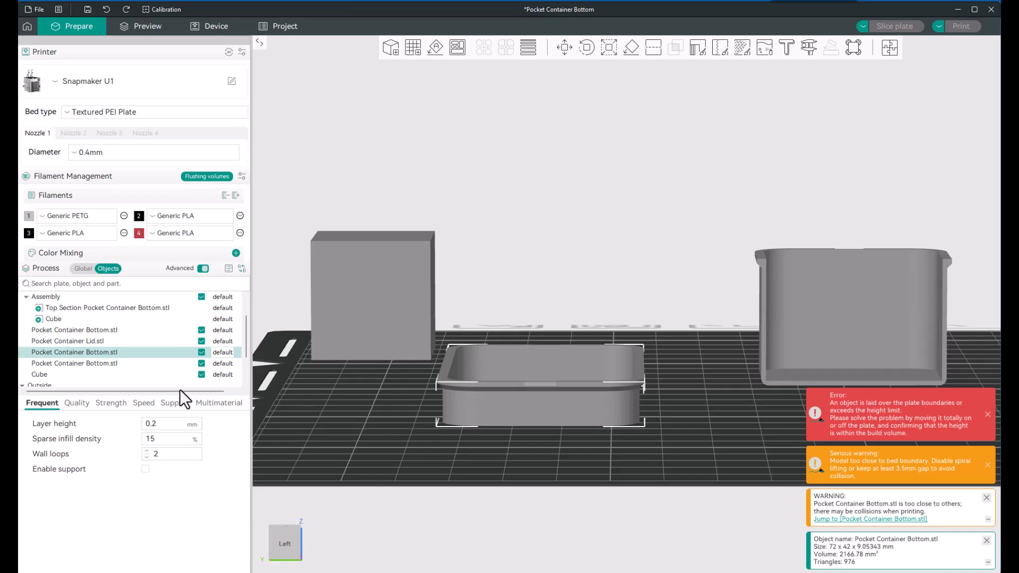
{"action": "left_click", "coordinate": [125, 365]}
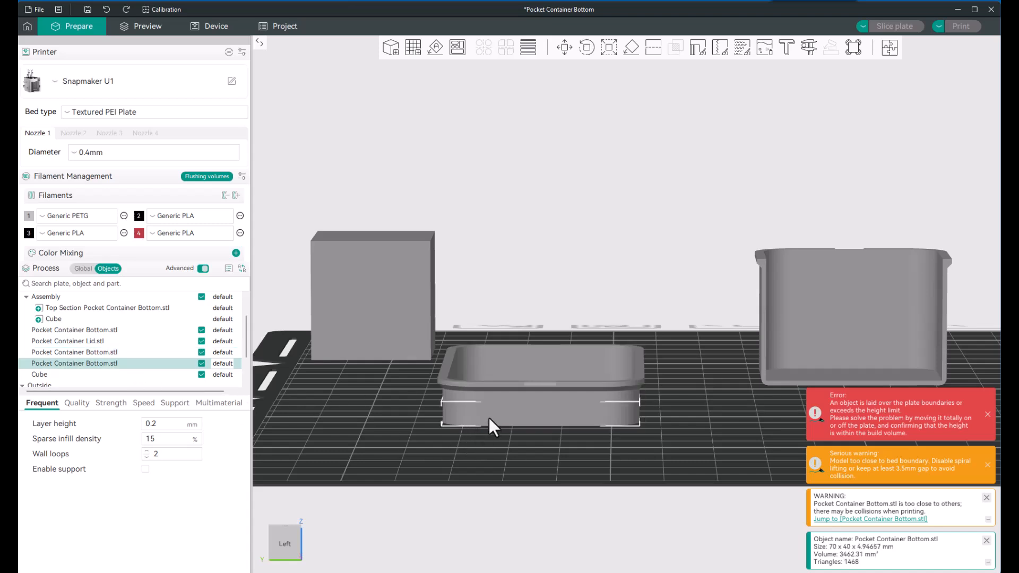
{"action": "left_click", "coordinate": [110, 364]}
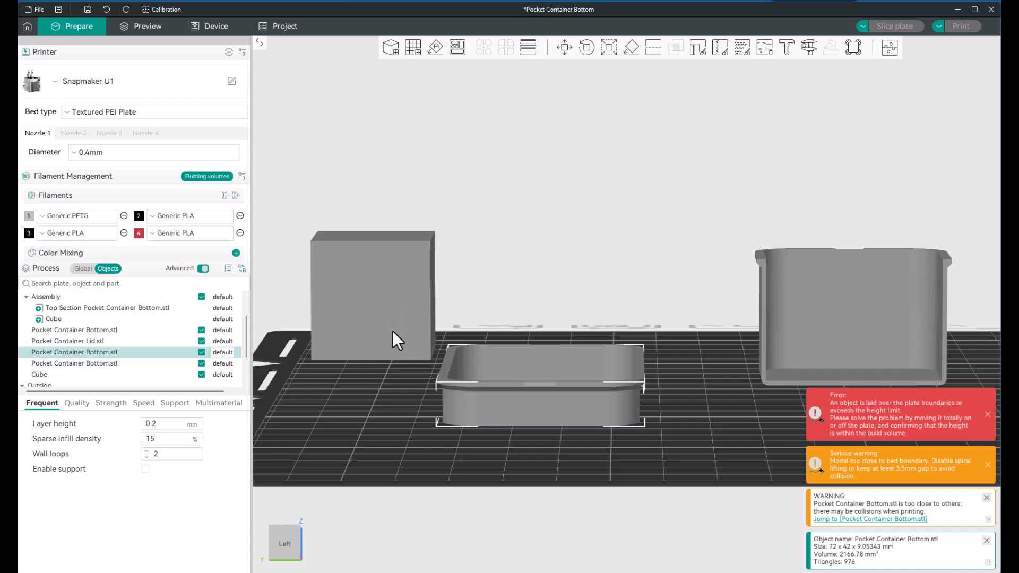
{"action": "left_click", "coordinate": [391, 354], "text": "ctrl"}
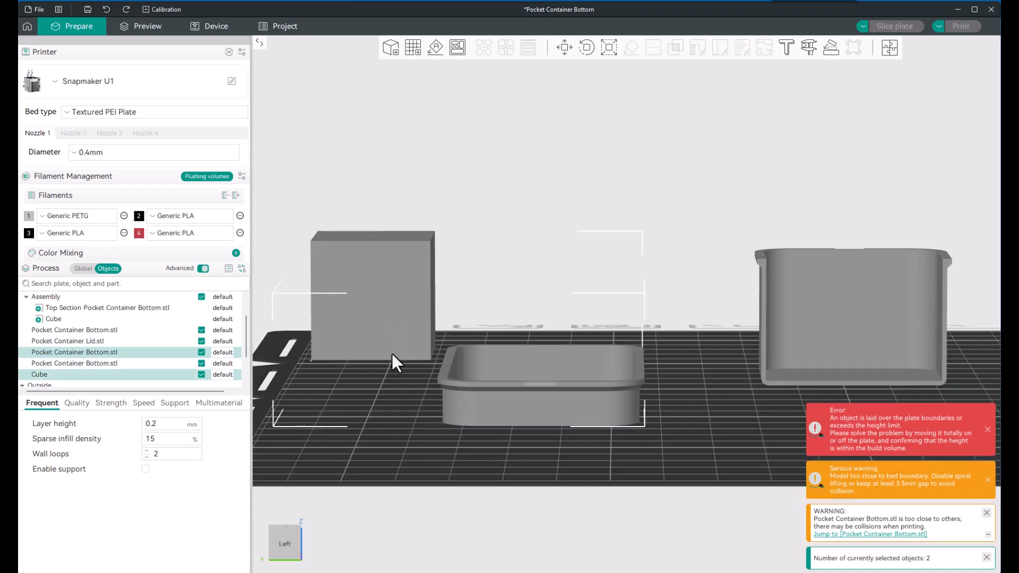
{"action": "right_click", "coordinate": [472, 407]}
{"action": "left_click", "coordinate": [494, 403]}
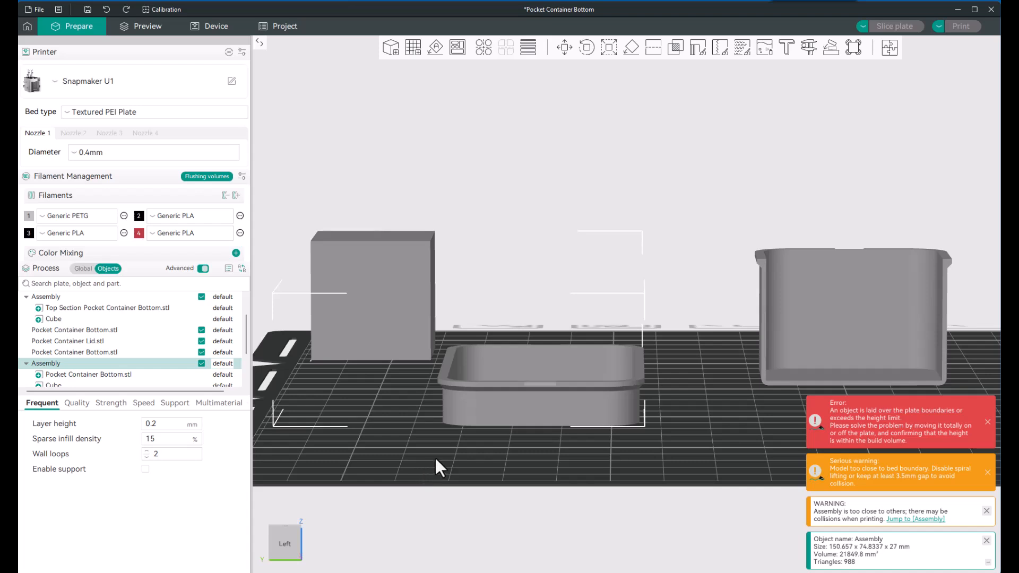
Step: Try to raise the whole cube assembly and the separate lower section along the Z axis
{"action": "left_click", "coordinate": [441, 384]}
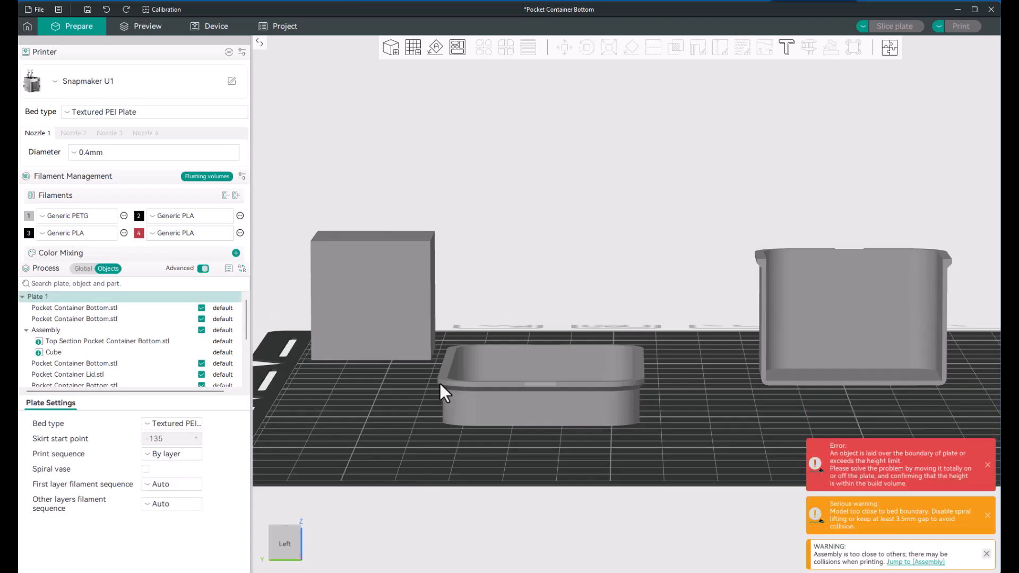
{"action": "left_click", "coordinate": [440, 383]}
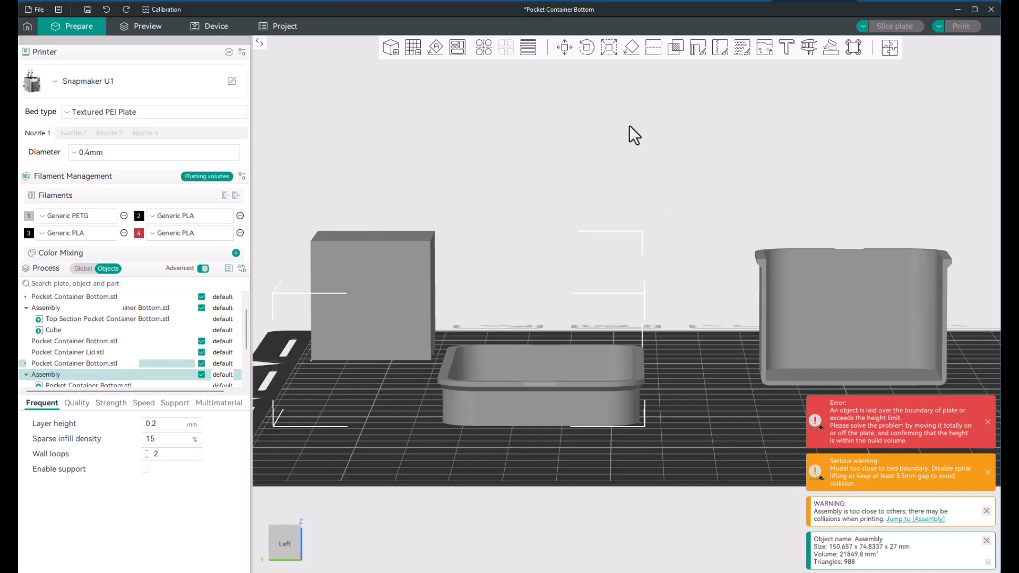
{"action": "left_click", "coordinate": [564, 47]}
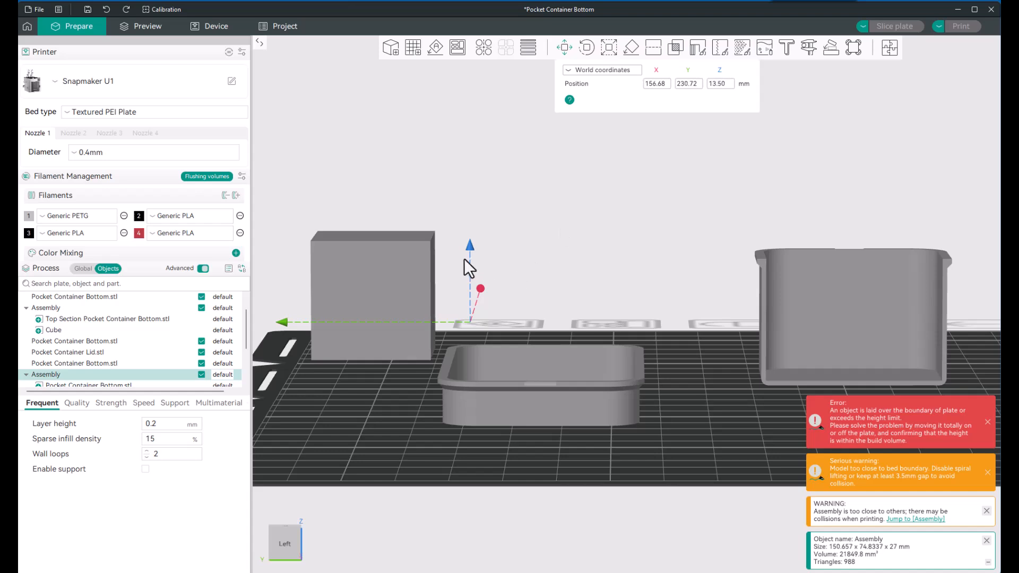
{"action": "left_click_drag", "start_coordinate": [471, 249], "coordinate": [473, 202]}
{"action": "left_click", "coordinate": [109, 362]}
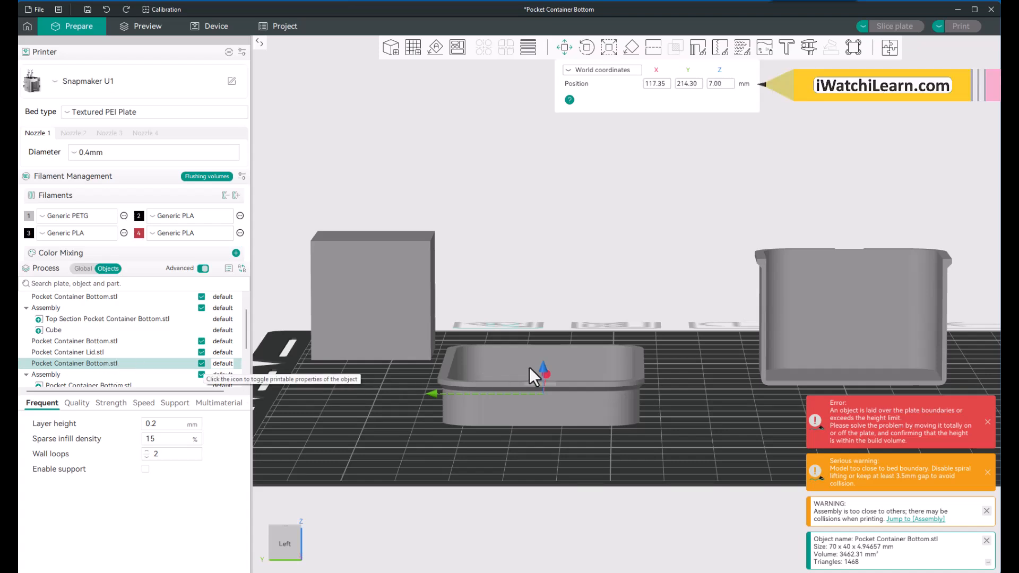
{"action": "left_click_drag", "start_coordinate": [543, 367], "coordinate": [549, 281]}
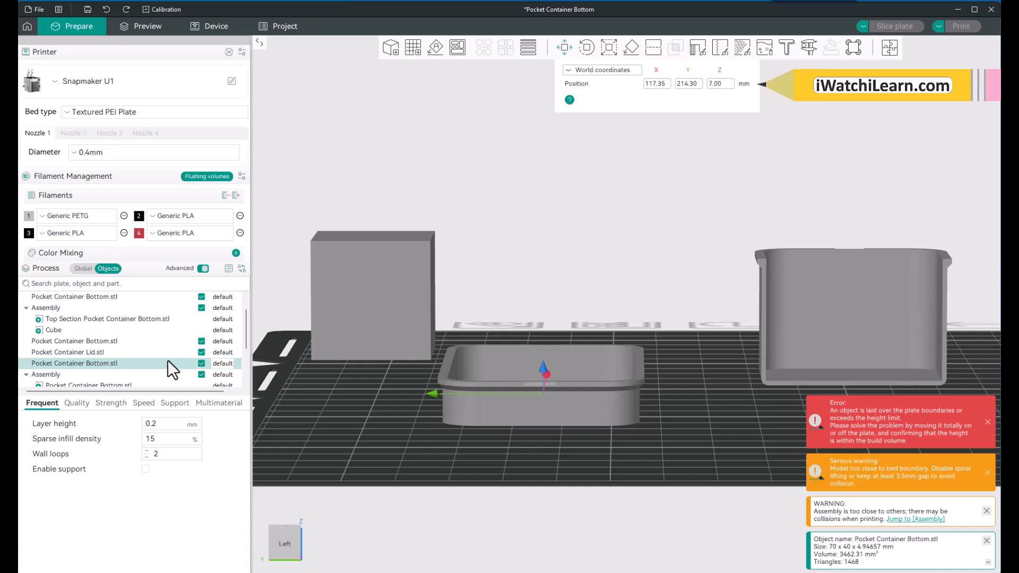
Step: Raise only the upper container part inside the new assembly above the lower section, to about Z 15.38 in object coordinates
{"action": "scroll", "coordinate": [168, 361], "scroll_direction": "down", "scroll_amount": 1}
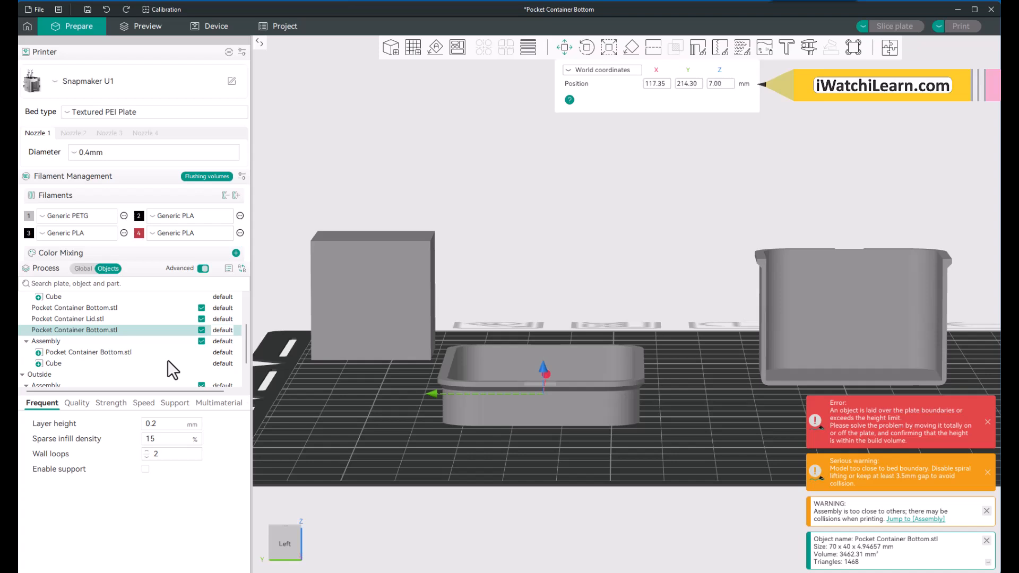
{"action": "left_click", "coordinate": [115, 351]}
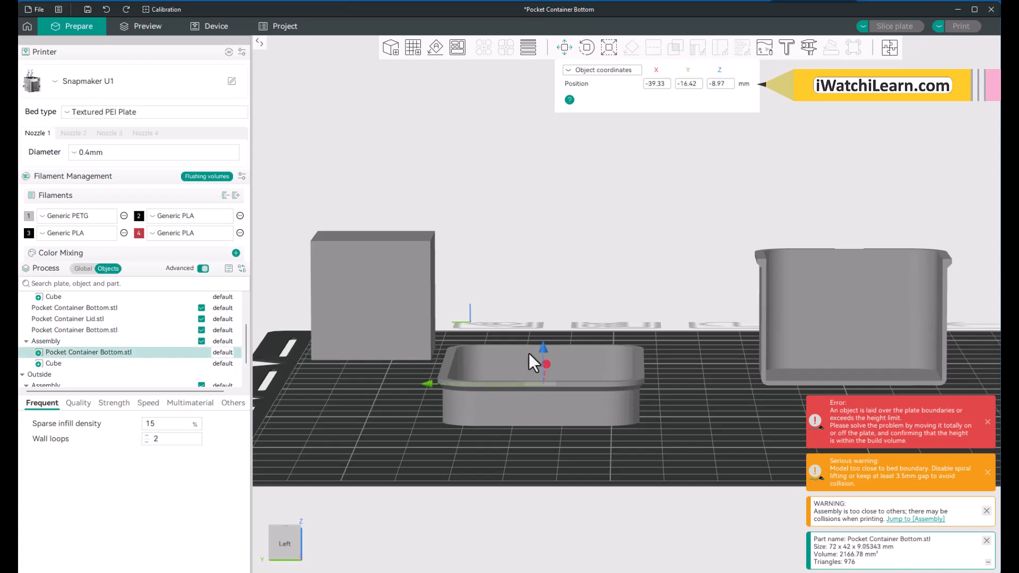
{"action": "left_click_drag", "start_coordinate": [542, 350], "coordinate": [557, 269]}
{"action": "left_click_drag", "start_coordinate": [558, 261], "coordinate": [564, 238]}
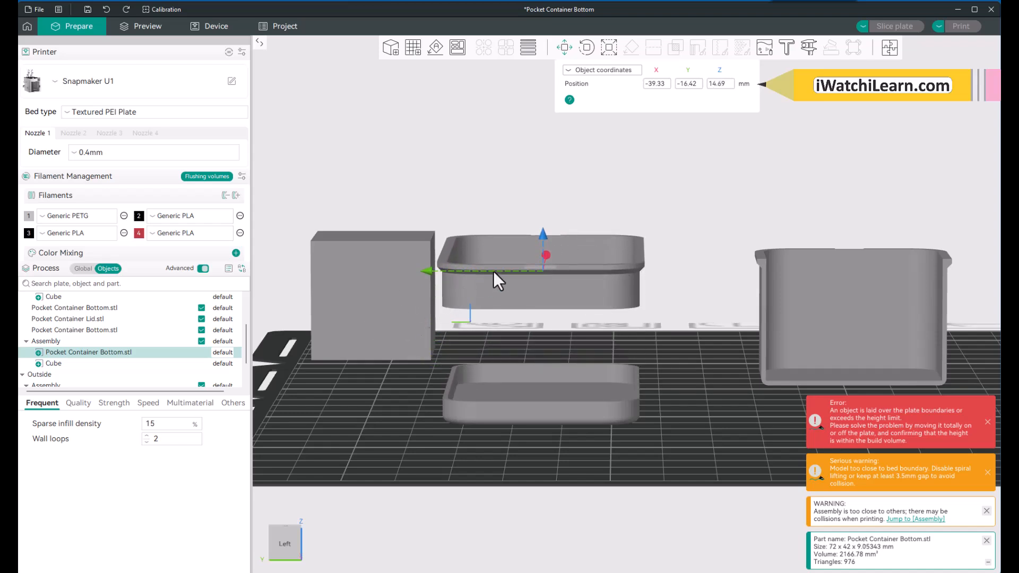
{"action": "mouse_move", "coordinate": [543, 236]}
{"action": "left_mouse_down"}
{"action": "mouse_move", "coordinate": [547, 216]}
{"action": "mouse_move", "coordinate": [553, 279]}
{"action": "mouse_move", "coordinate": [548, 238]}
{"action": "left_mouse_up"}
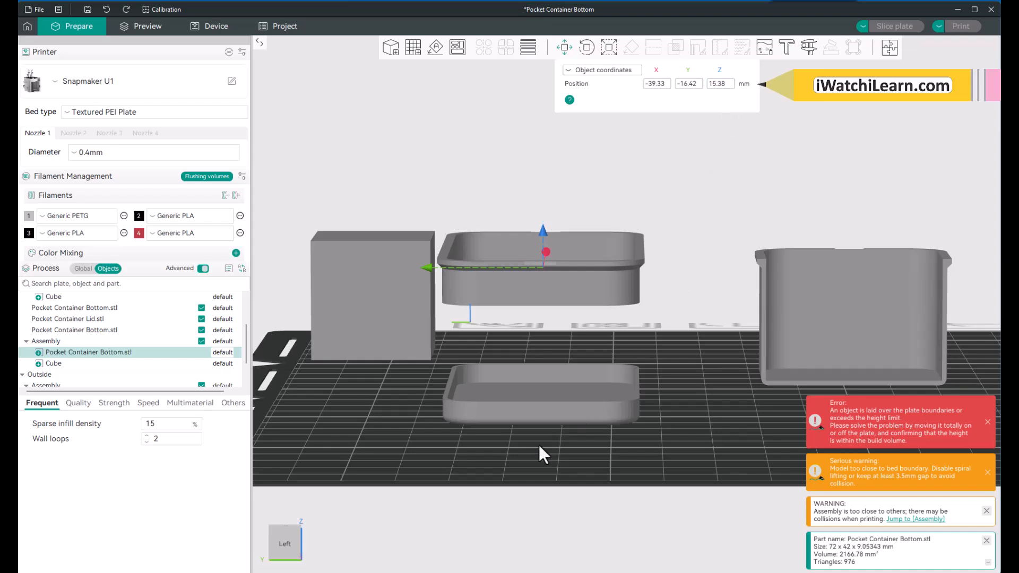
Step: Measure the distance from the lower section's underside to the top rim of the raised upper section
{"action": "left_click_drag", "start_coordinate": [539, 445], "coordinate": [544, 435]}
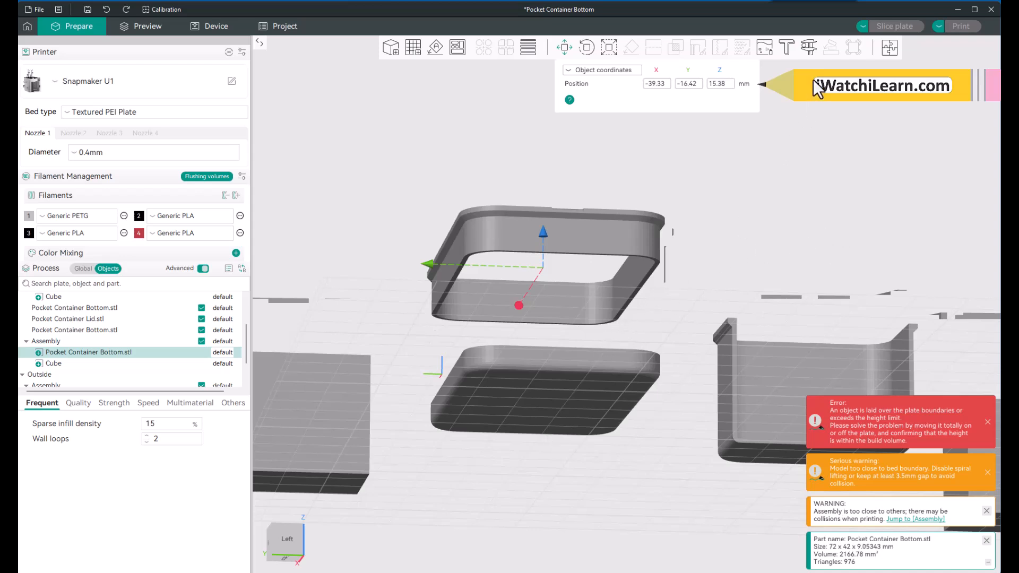
{"action": "left_click", "coordinate": [808, 47]}
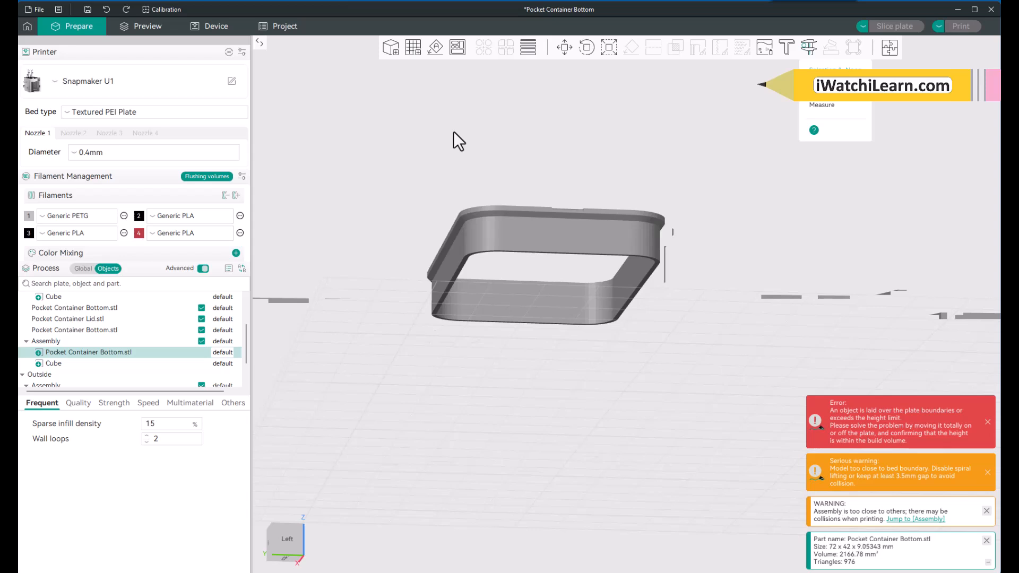
{"action": "key", "text": "Escape"}
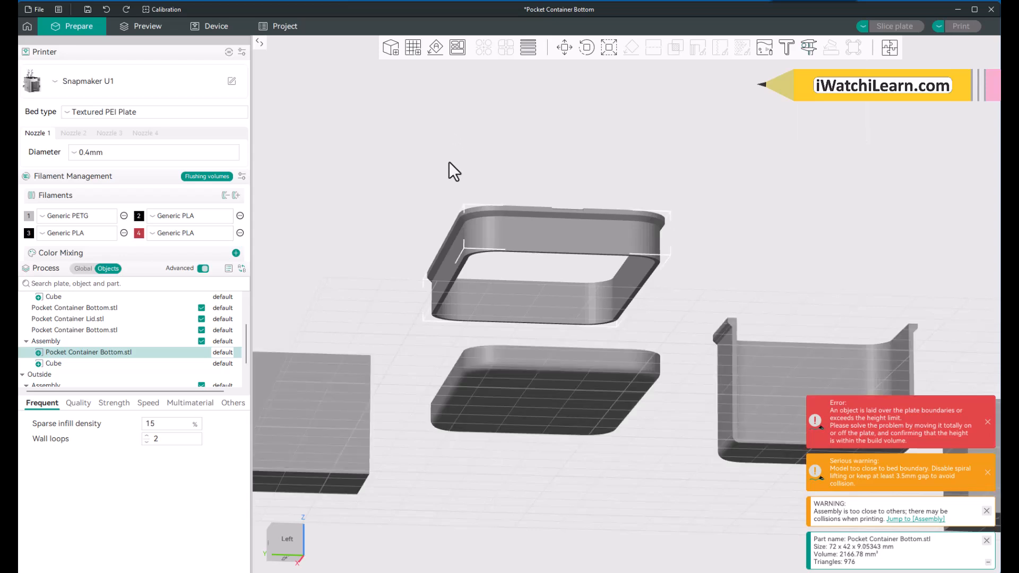
{"action": "left_click", "coordinate": [492, 422]}
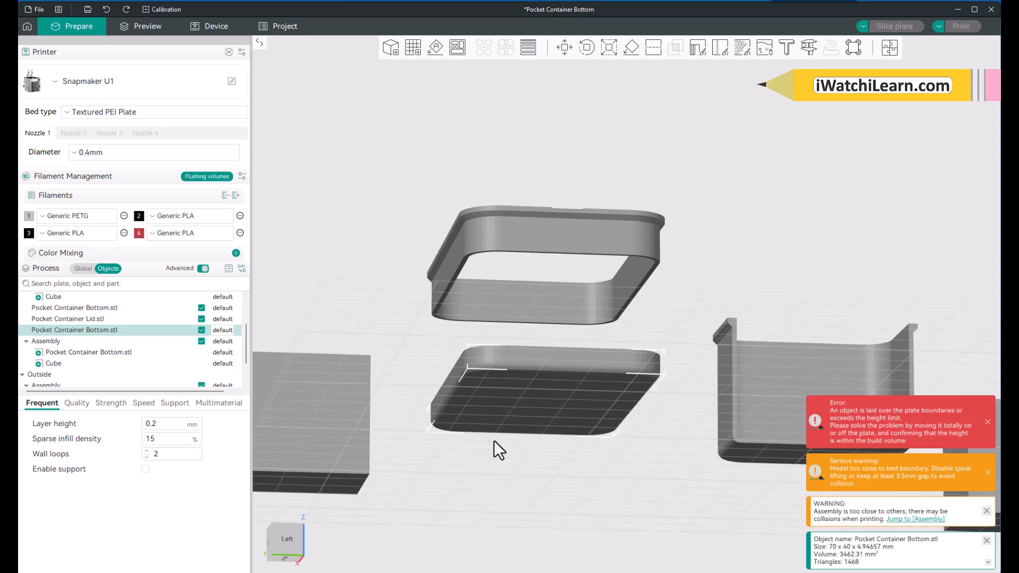
{"action": "left_click", "coordinate": [530, 249], "text": "shift"}
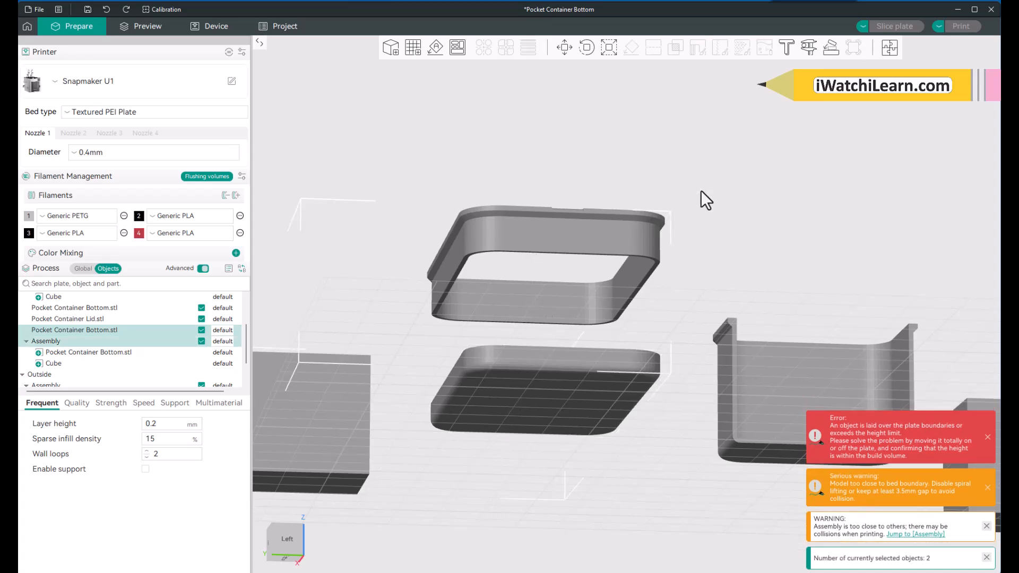
{"action": "left_click", "coordinate": [807, 45]}
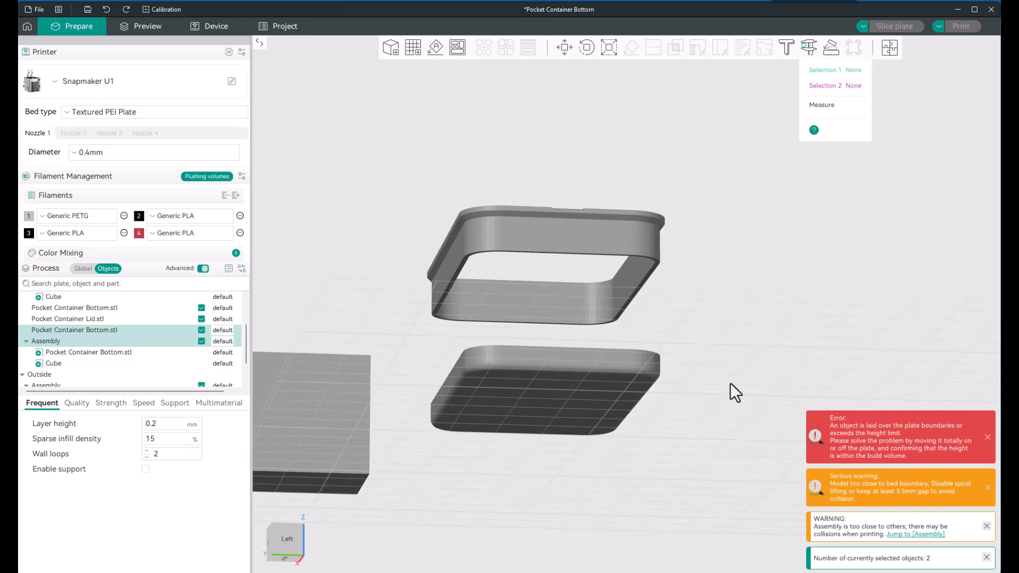
{"action": "left_click", "coordinate": [563, 402]}
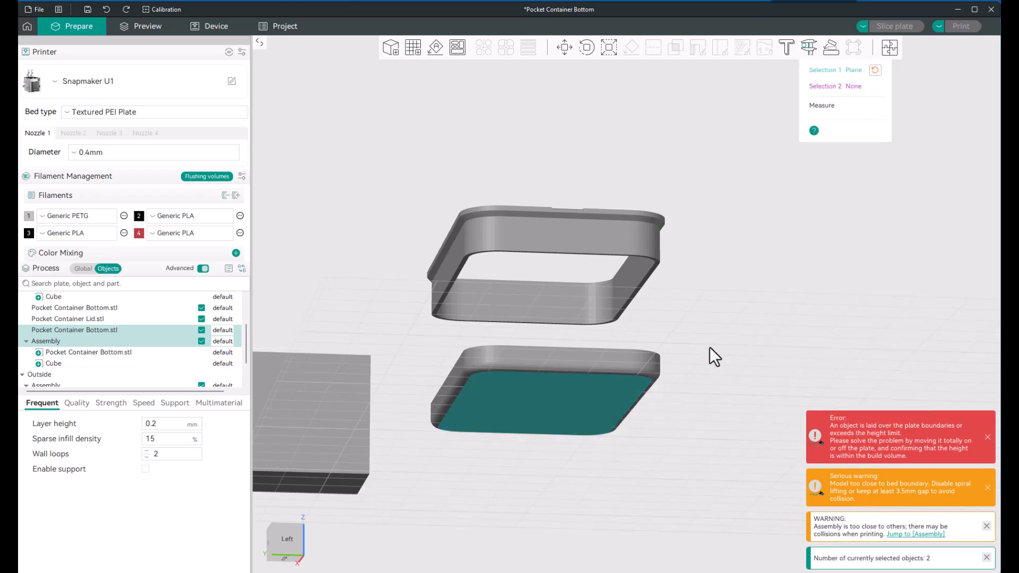
{"action": "left_click_drag", "start_coordinate": [710, 312], "coordinate": [708, 334]}
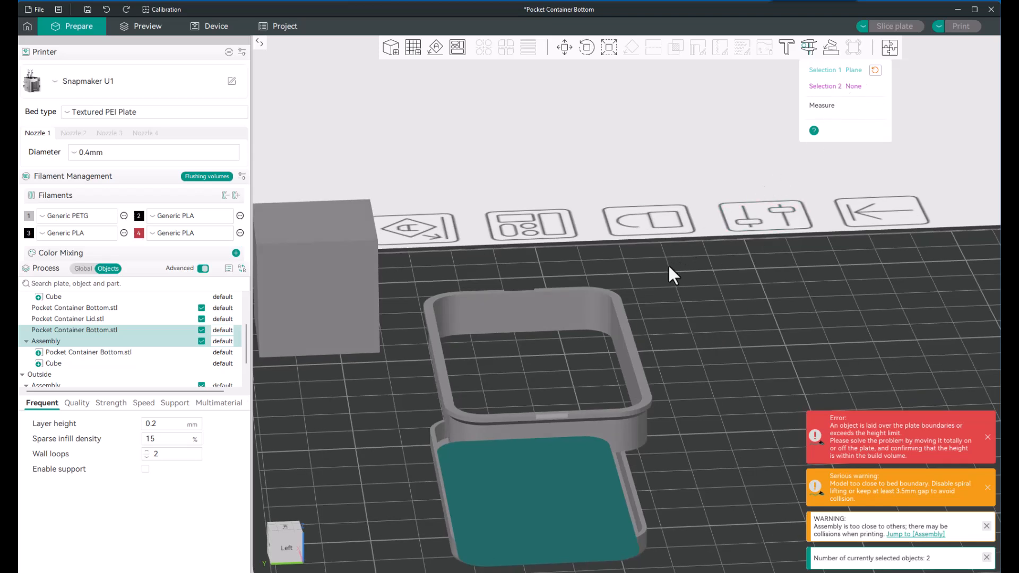
{"action": "left_click_drag", "start_coordinate": [689, 319], "coordinate": [687, 334]}
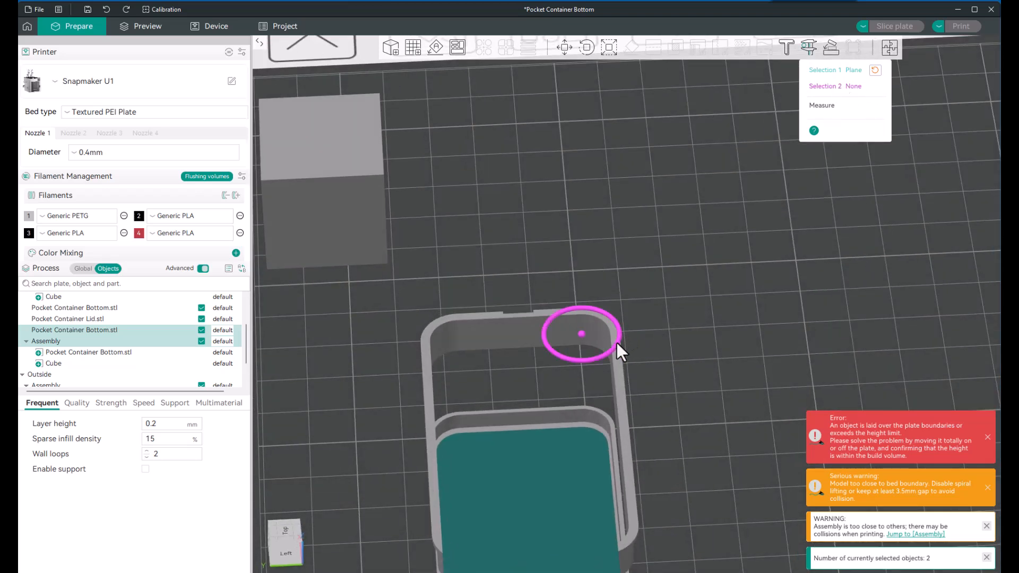
{"action": "left_click", "coordinate": [616, 364]}
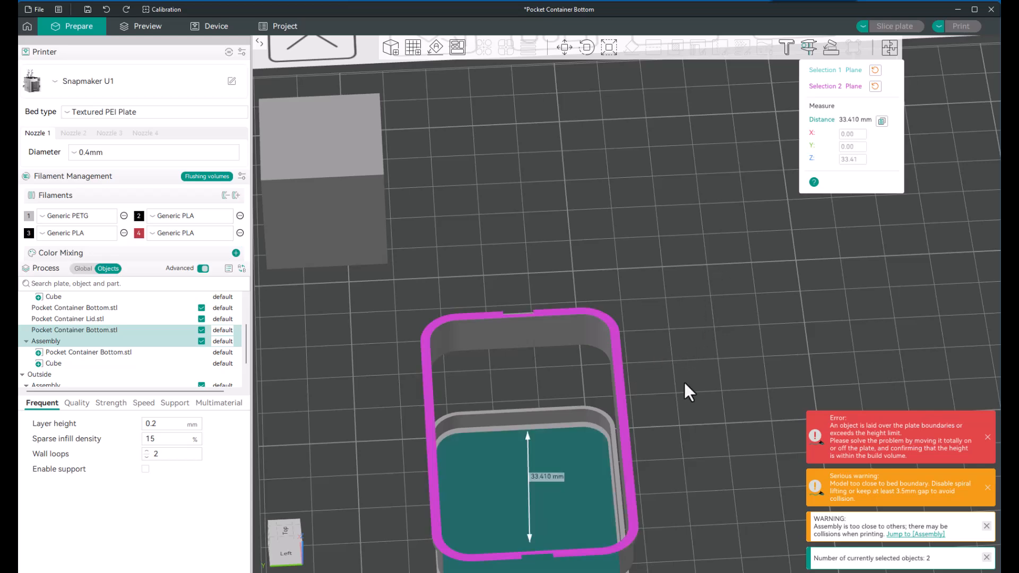
{"action": "left_click_drag", "start_coordinate": [683, 381], "coordinate": [684, 362]}
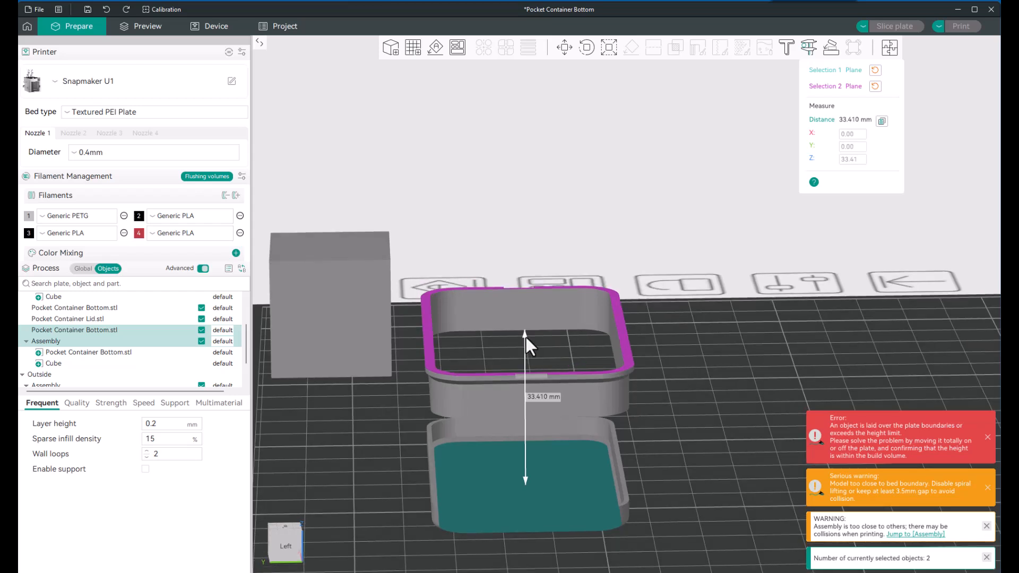
{"action": "left_click_drag", "start_coordinate": [524, 336], "coordinate": [529, 301]}
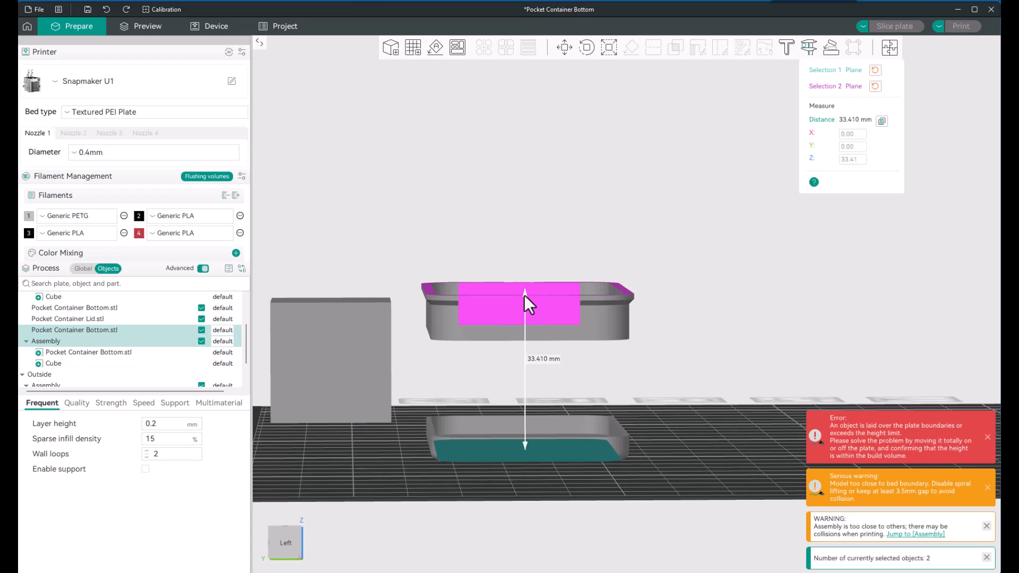
{"action": "left_click", "coordinate": [524, 294]}
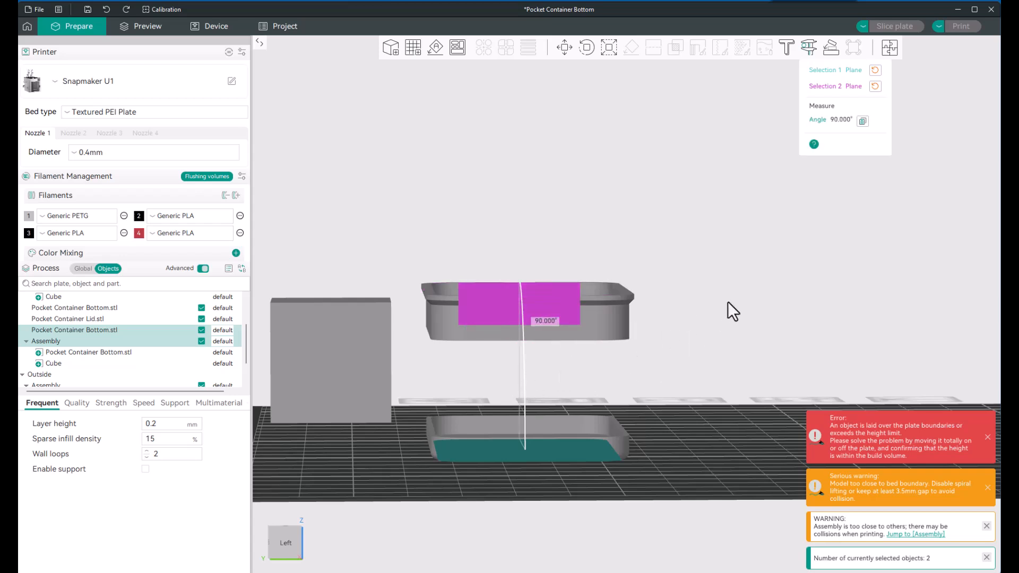
{"action": "scroll", "coordinate": [733, 301], "scroll_direction": "down", "scroll_amount": 2}
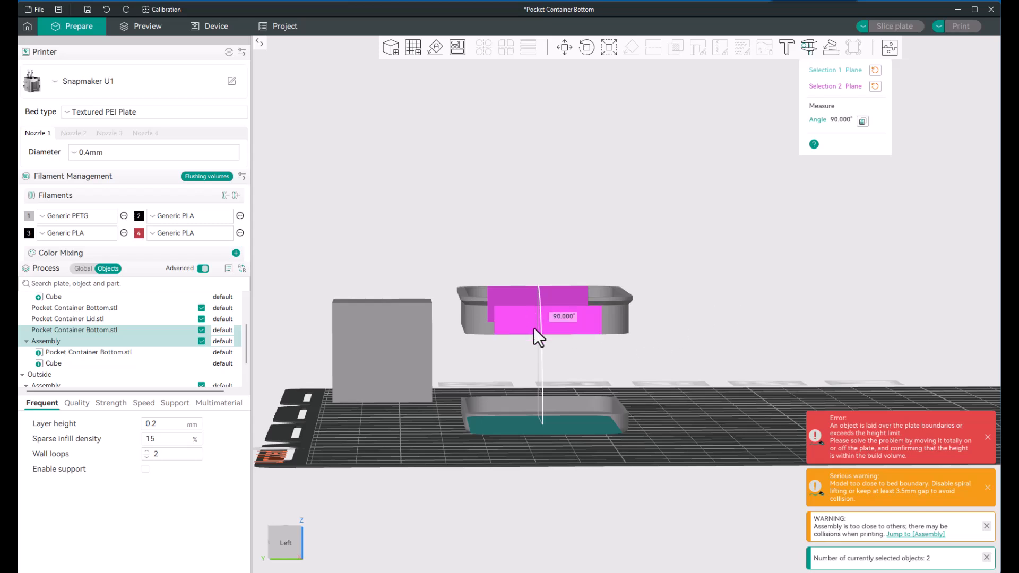
{"action": "scroll", "coordinate": [649, 359], "scroll_direction": "down", "scroll_amount": 3}
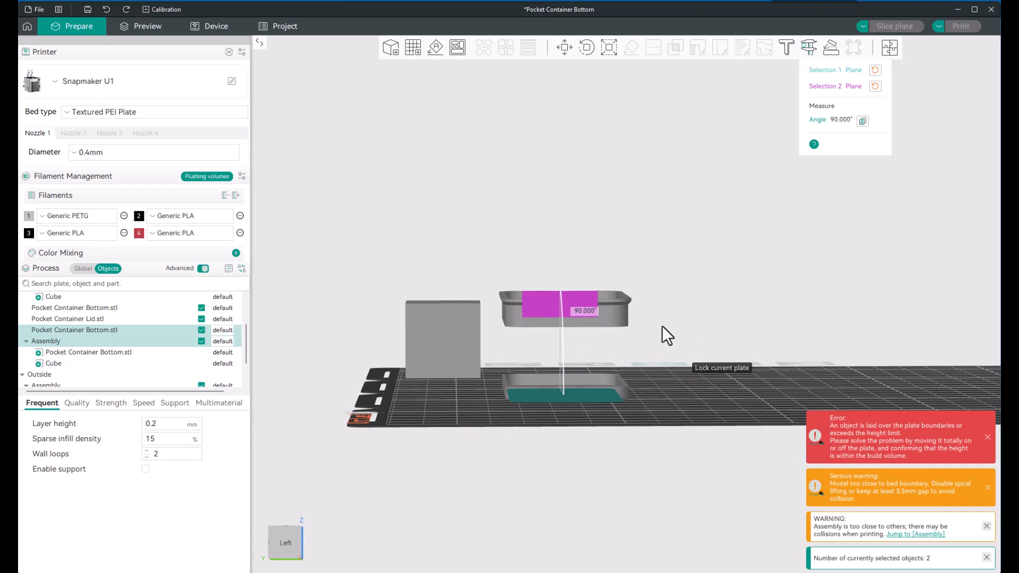
Step: Reset the second measuring selection, pick the upper section's top rim again to recheck the overall height, and close the measurement
{"action": "left_click", "coordinate": [875, 86]}
{"action": "left_click_drag", "start_coordinate": [741, 259], "coordinate": [729, 307]}
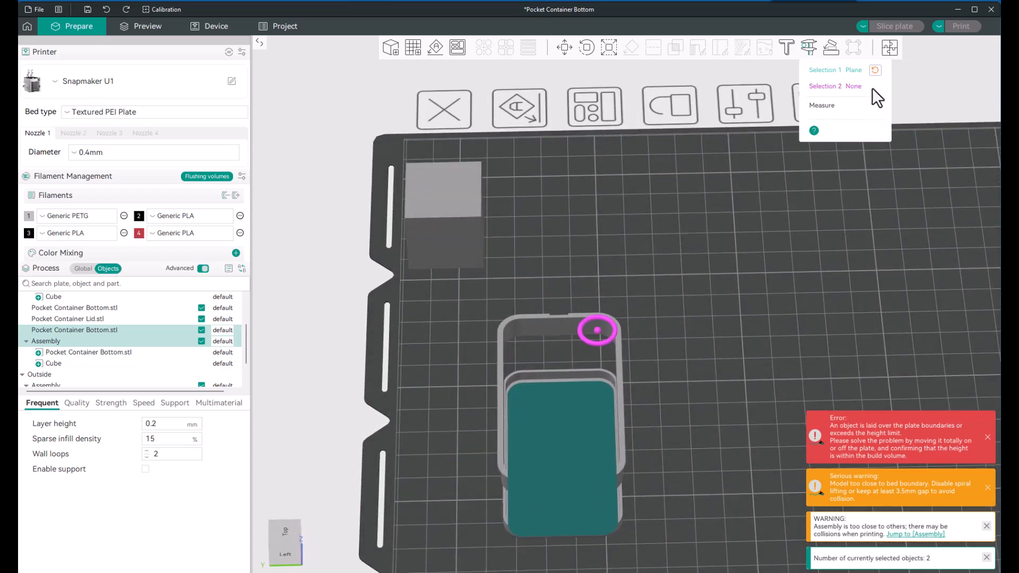
{"action": "left_click", "coordinate": [500, 368]}
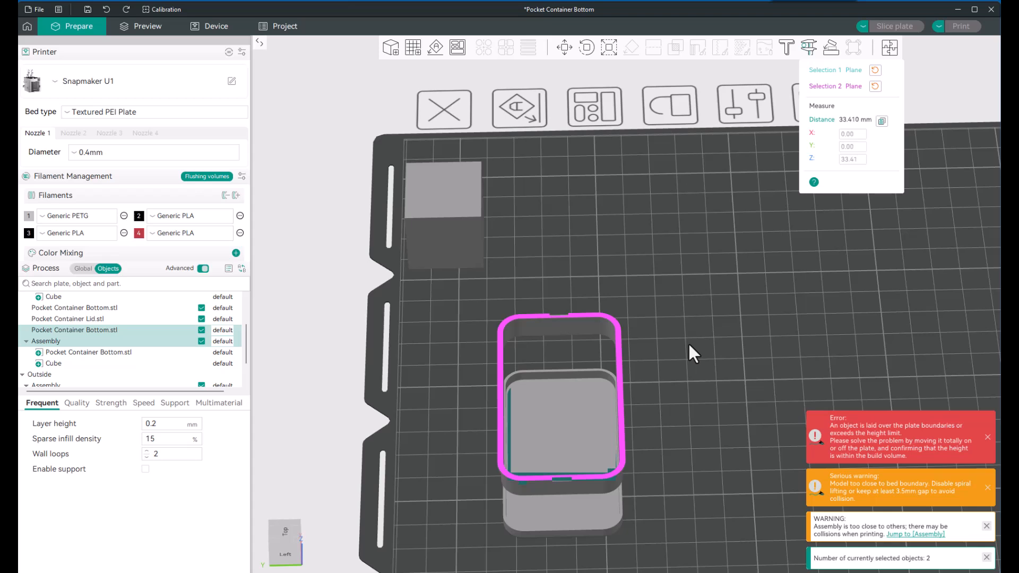
{"action": "left_click_drag", "start_coordinate": [688, 345], "coordinate": [652, 394]}
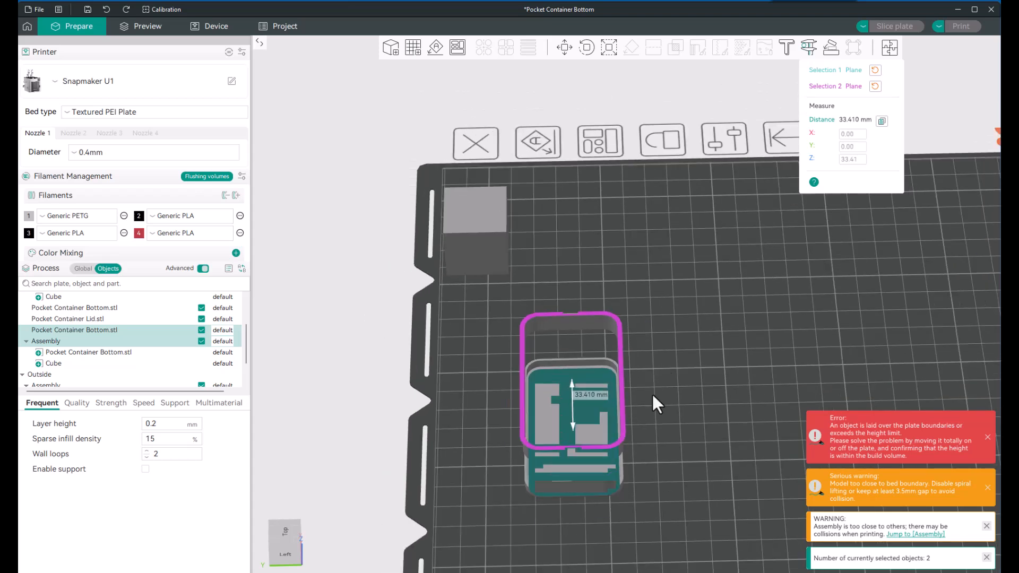
{"action": "left_click_drag", "start_coordinate": [669, 483], "coordinate": [670, 457]}
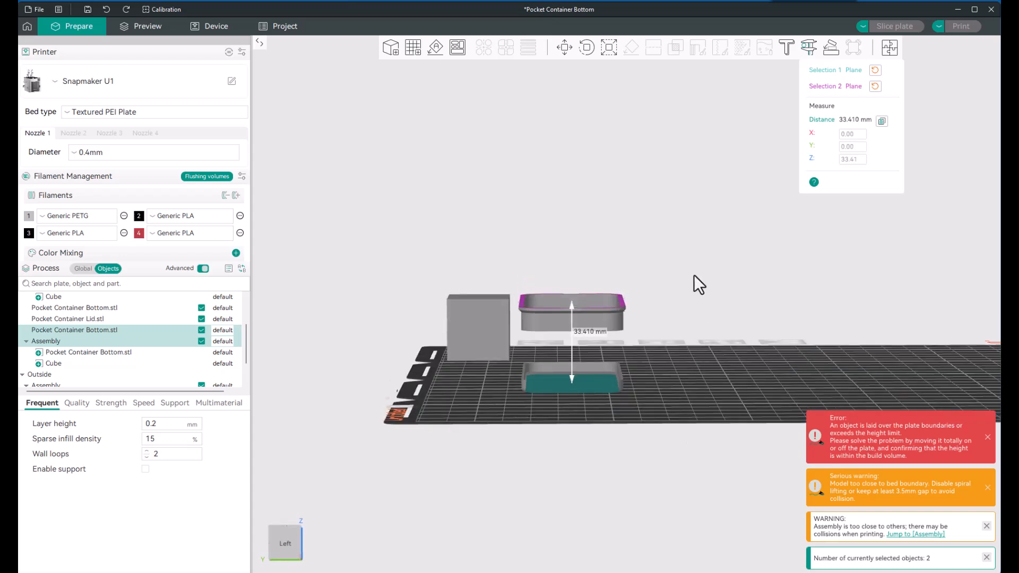
{"action": "key", "text": "Escape"}
{"action": "key", "text": "Escape"}
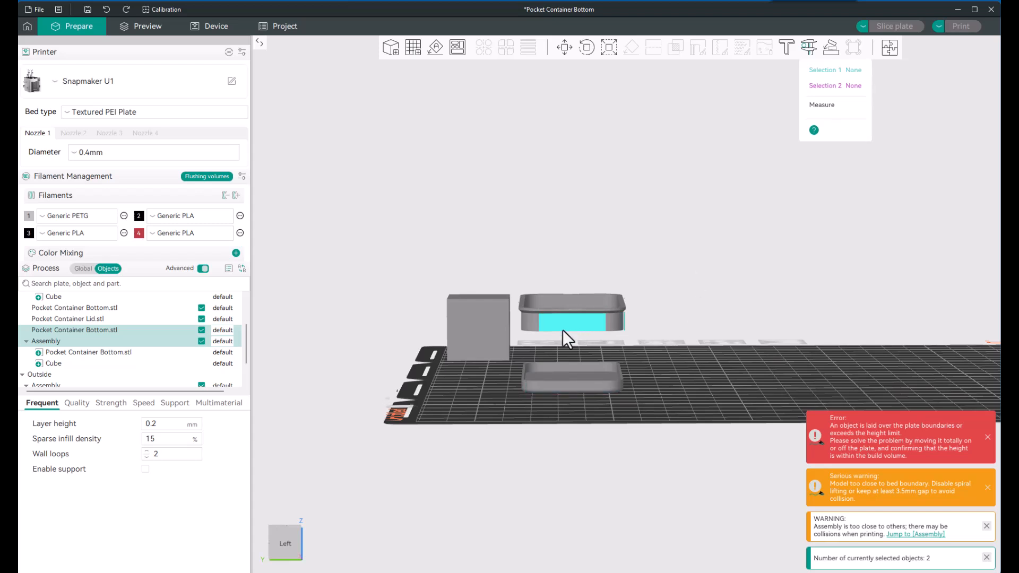
{"action": "key", "text": "Escape"}
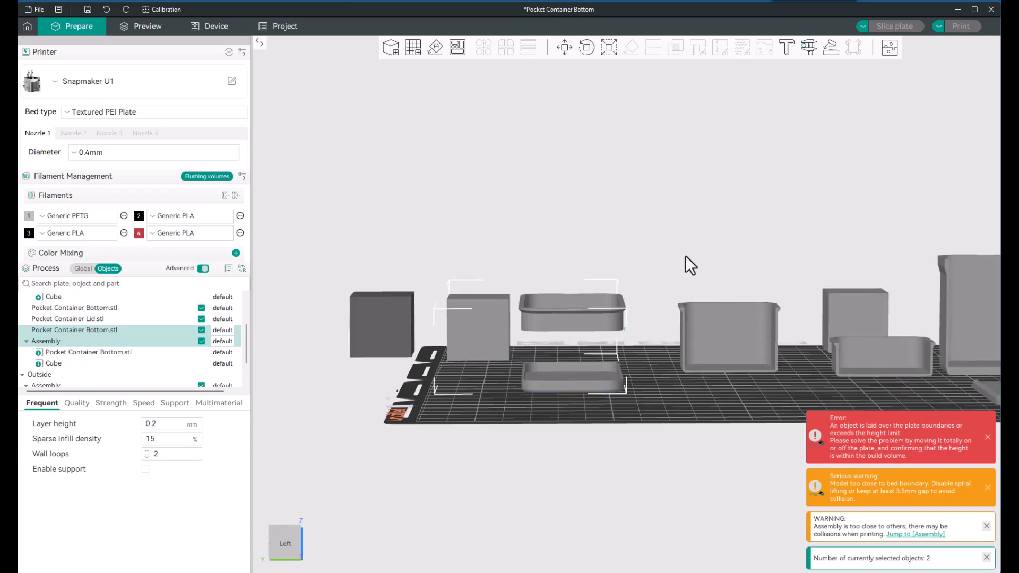
Step: Raise only the upper container part inside its cube assembly along the Z axis to about Z 26.87 in object coordinates
{"action": "key", "text": "Escape"}
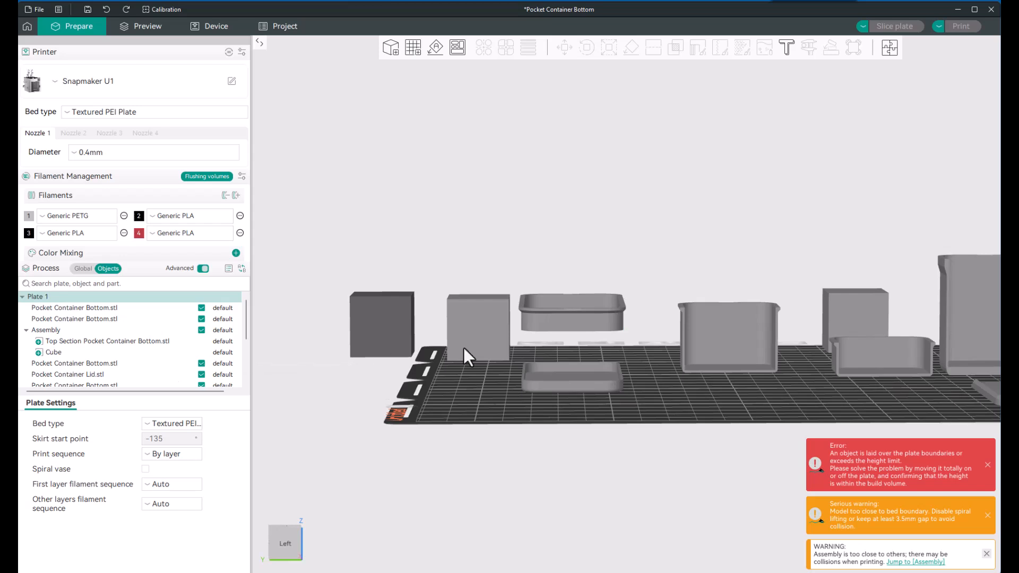
{"action": "left_click", "coordinate": [540, 313]}
{"action": "scroll", "coordinate": [71, 354], "scroll_direction": "down", "scroll_amount": 2}
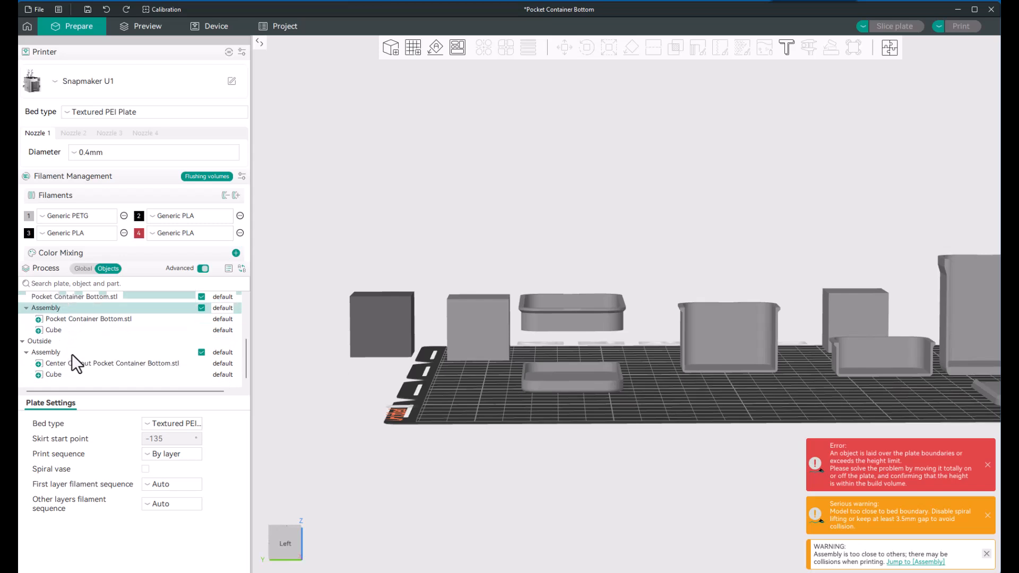
{"action": "left_click", "coordinate": [679, 198]}
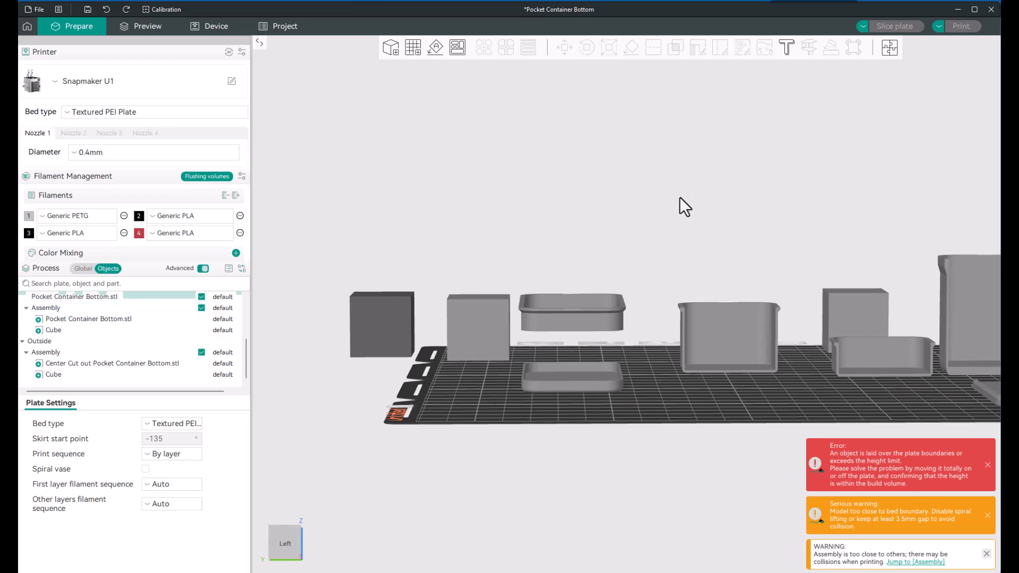
{"action": "left_click", "coordinate": [578, 314]}
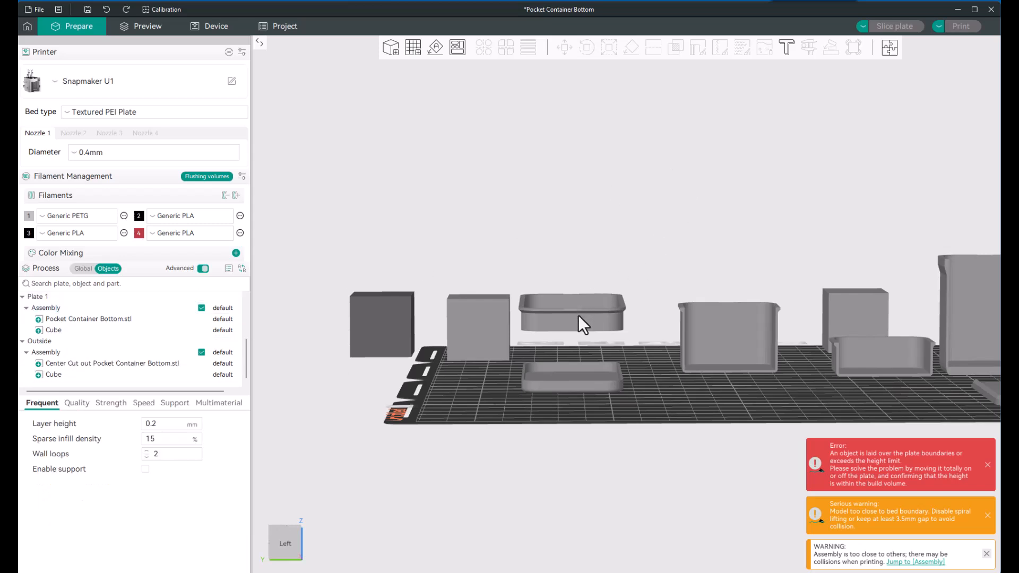
{"action": "scroll", "coordinate": [125, 333], "scroll_direction": "down", "scroll_amount": 2}
{"action": "scroll", "coordinate": [125, 332], "scroll_direction": "down", "scroll_amount": 1}
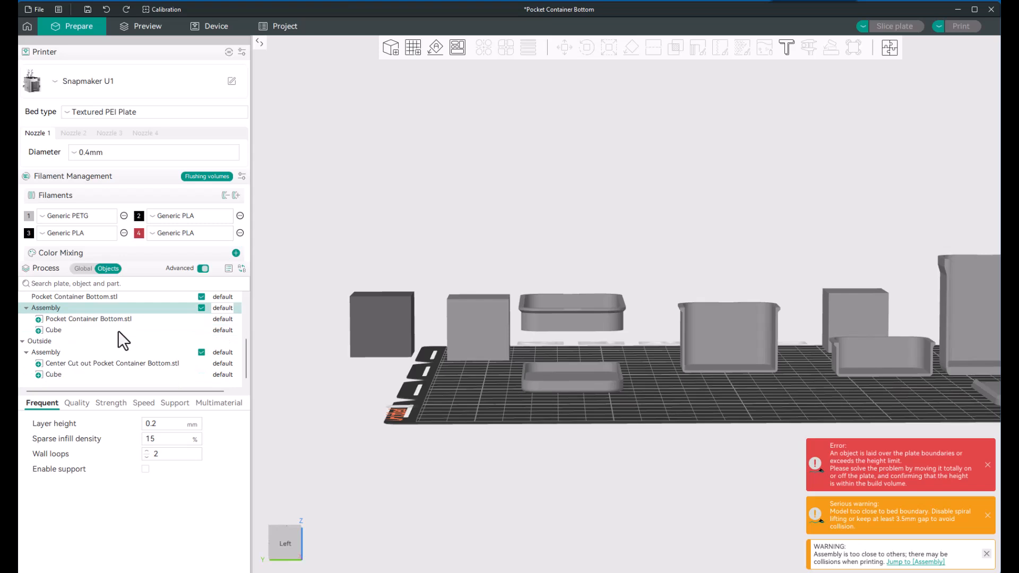
{"action": "left_click", "coordinate": [58, 308]}
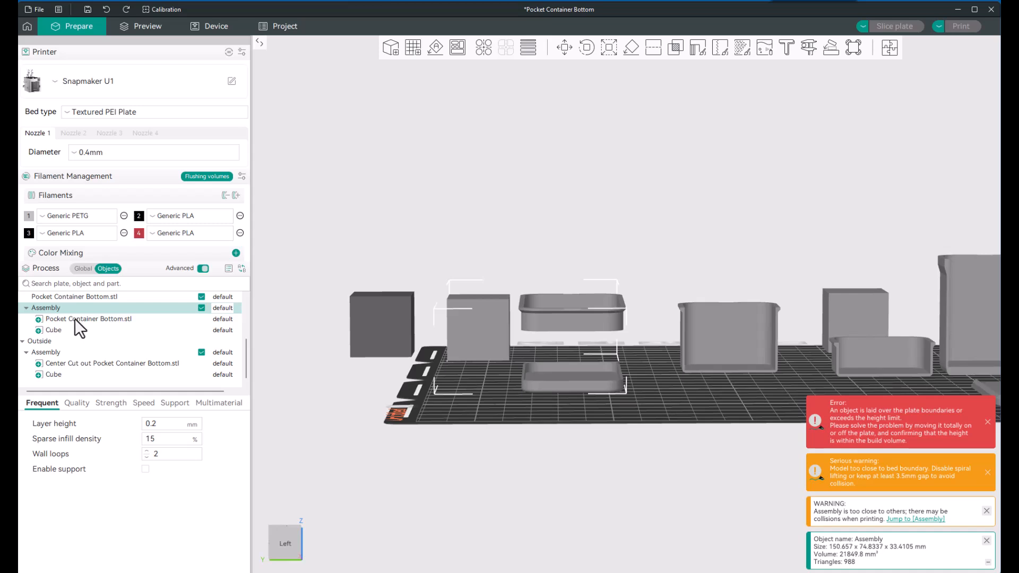
{"action": "left_click", "coordinate": [75, 318]}
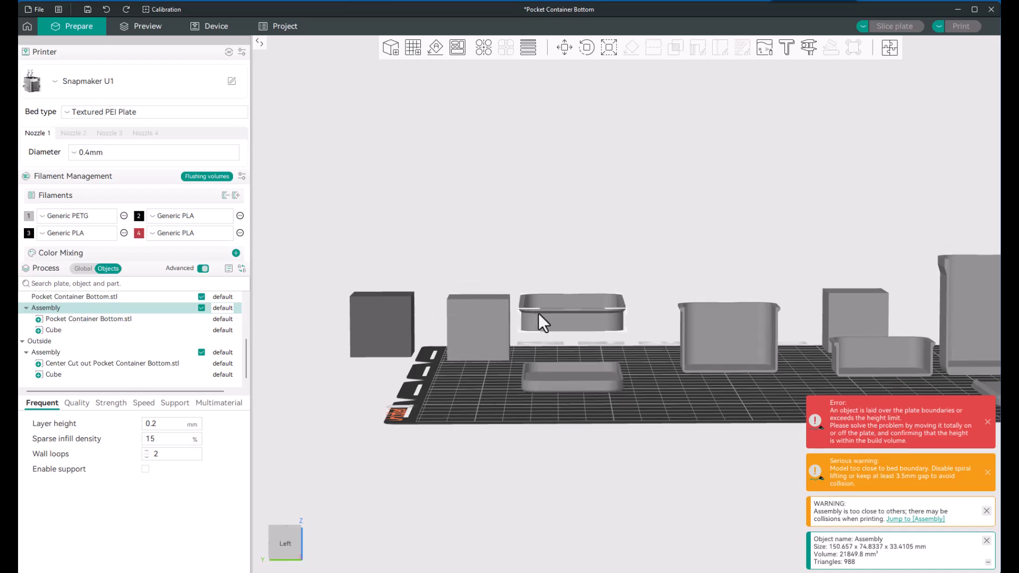
{"action": "left_click", "coordinate": [564, 47]}
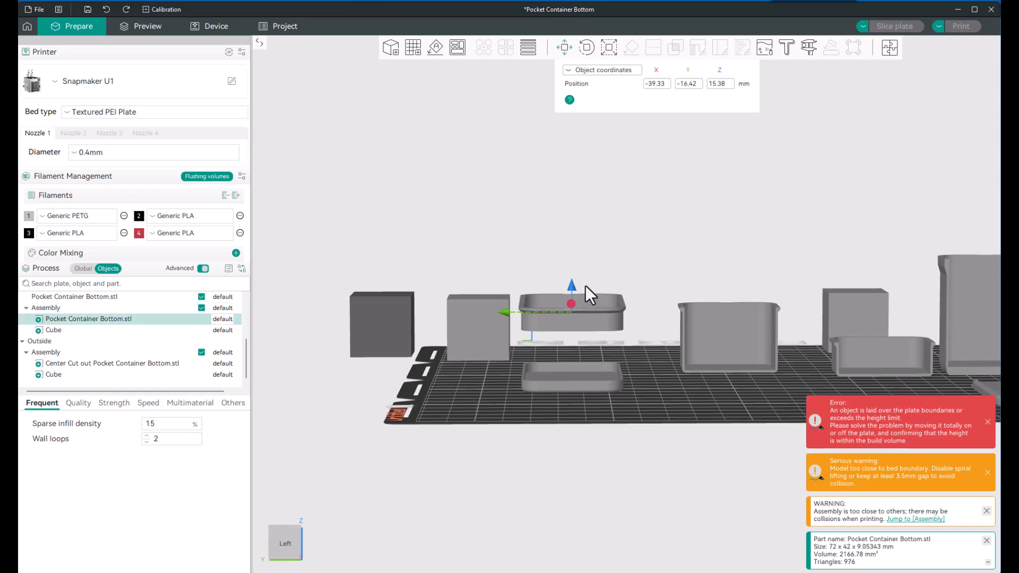
{"action": "left_click_drag", "start_coordinate": [572, 288], "coordinate": [569, 264]}
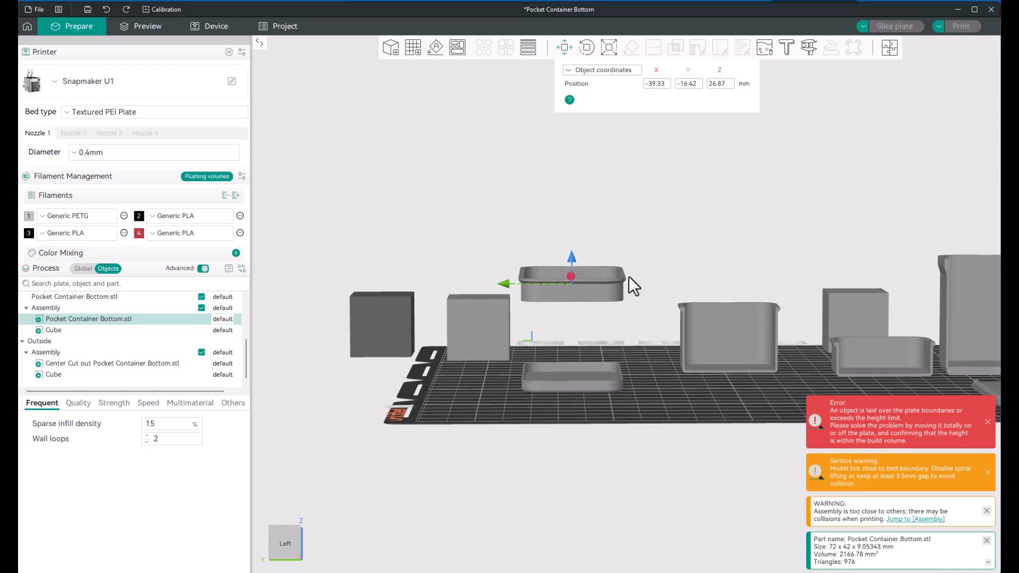
{"action": "left_click", "coordinate": [679, 254]}
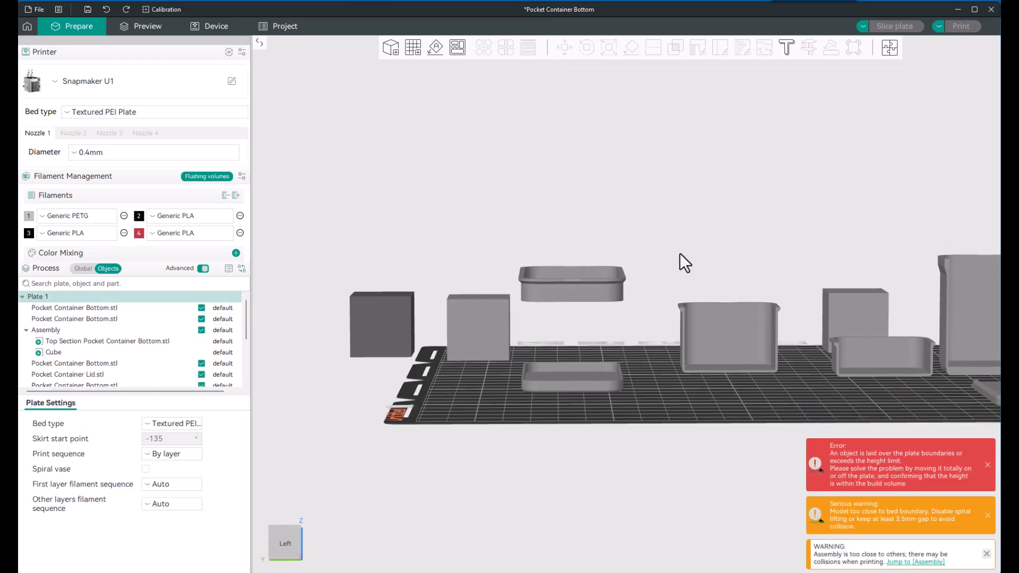
Step: Examine the gap between the raised upper section and the lower section from the side, selecting the upper part within its assembly
{"action": "scroll", "coordinate": [604, 333], "scroll_direction": "down", "scroll_amount": 1}
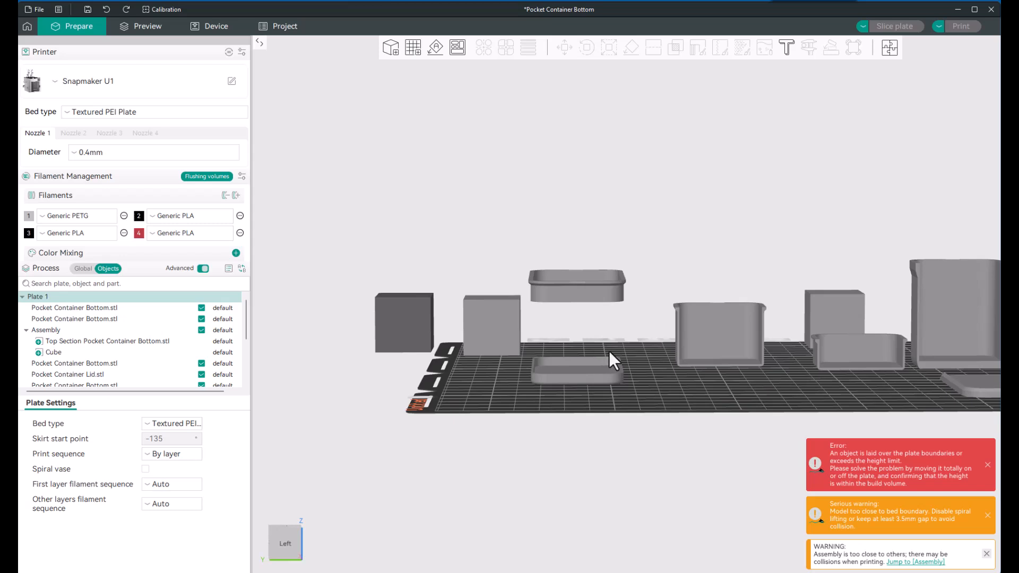
{"action": "scroll", "coordinate": [604, 339], "scroll_direction": "up", "scroll_amount": 3}
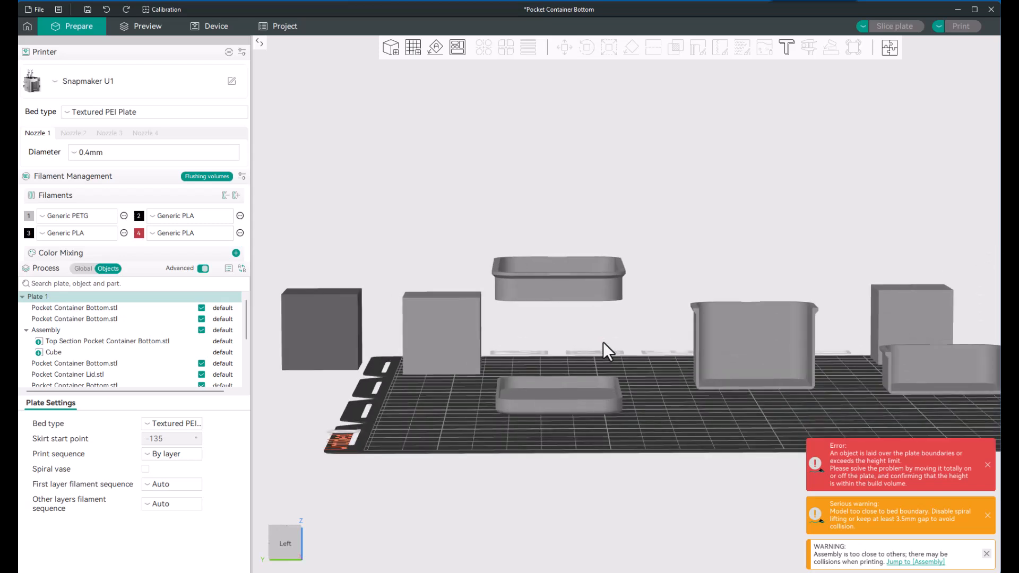
{"action": "left_click_drag", "start_coordinate": [603, 342], "coordinate": [582, 327]}
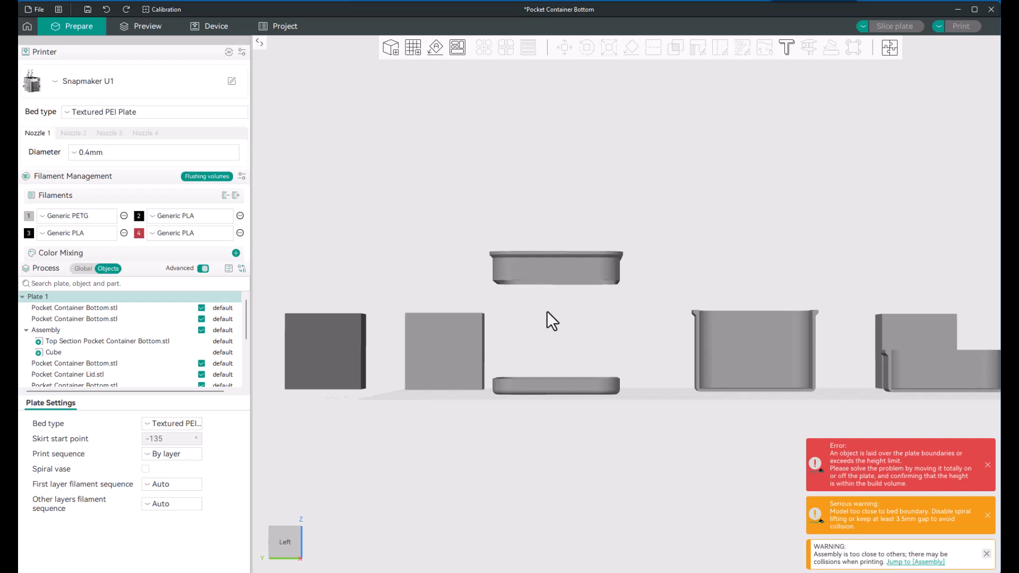
{"action": "scroll", "coordinate": [137, 370], "scroll_direction": "down", "scroll_amount": 2}
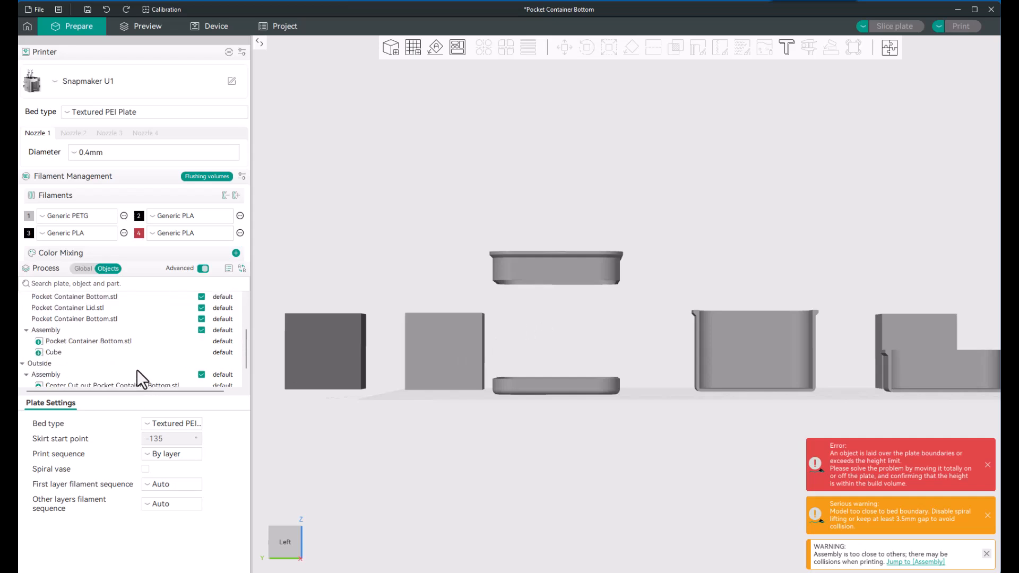
{"action": "left_click", "coordinate": [530, 279]}
{"action": "left_click", "coordinate": [97, 342]}
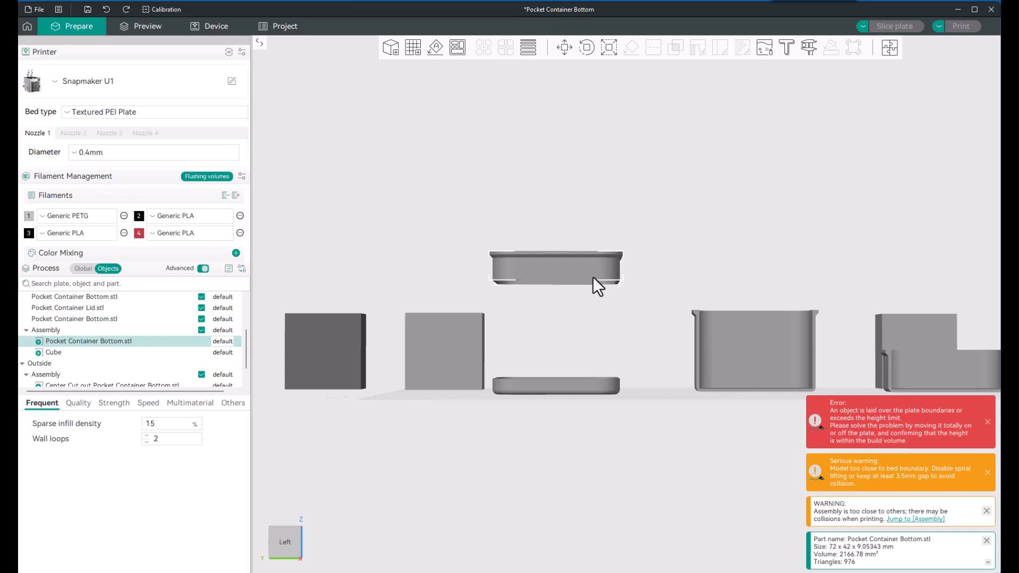
{"action": "scroll", "coordinate": [539, 329], "scroll_direction": "down", "scroll_amount": 3}
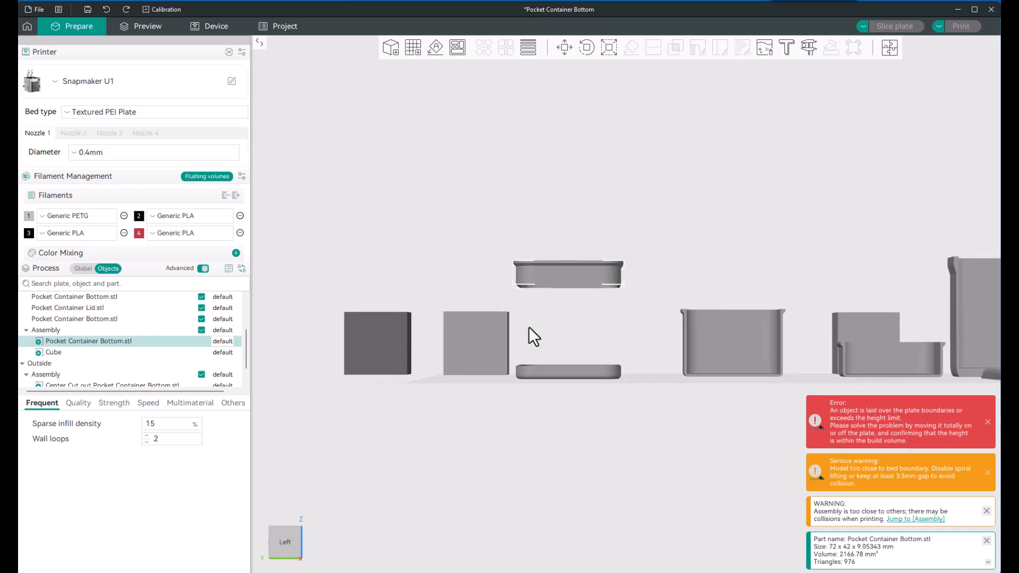
{"action": "double_click", "coordinate": [85, 353]}
{"action": "left_click", "coordinate": [85, 342]}
Step: Start a planar cut on the separate lower container section and raise the cutting plane to about Z 3.16
{"action": "left_click", "coordinate": [562, 374]}
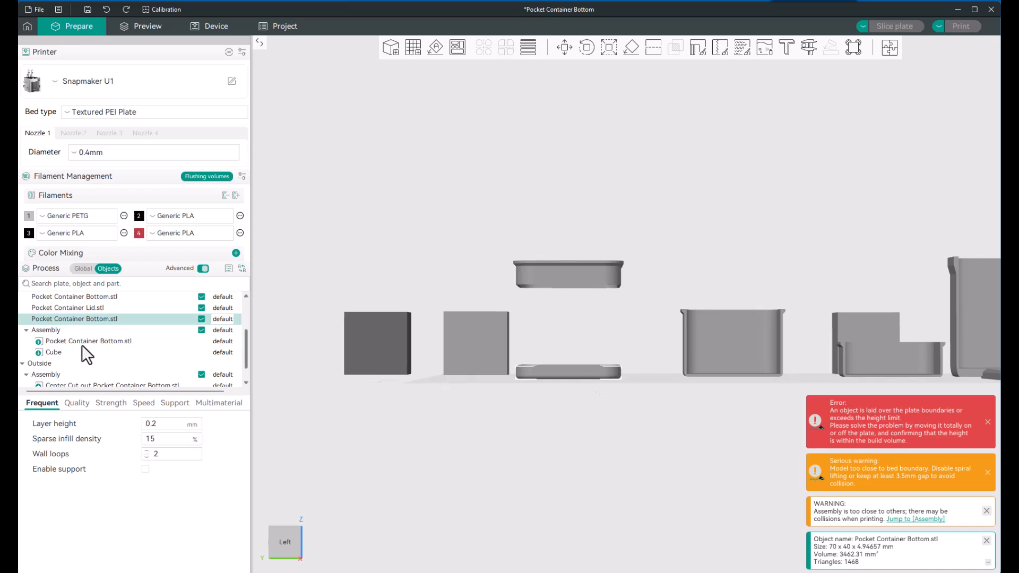
{"action": "scroll", "coordinate": [90, 341], "scroll_direction": "up", "scroll_amount": 1}
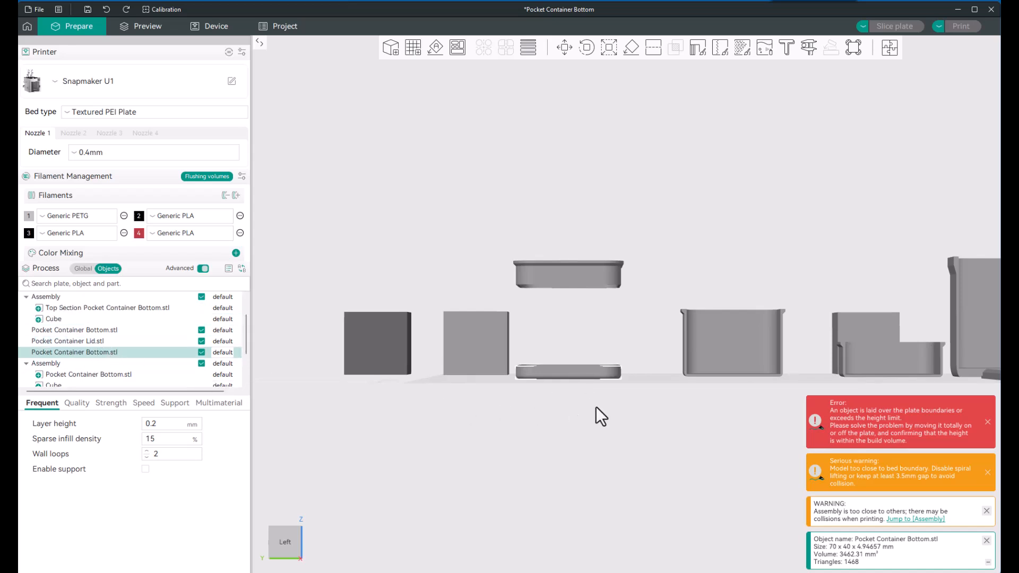
{"action": "scroll", "coordinate": [583, 412], "scroll_direction": "up", "scroll_amount": 3}
{"action": "left_click_drag", "start_coordinate": [546, 407], "coordinate": [550, 422]}
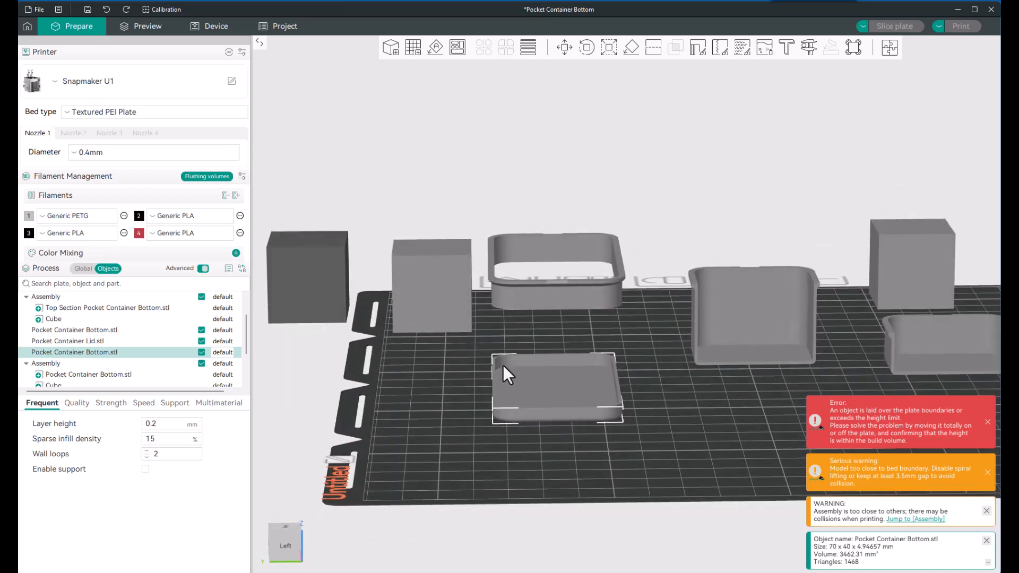
{"action": "left_click_drag", "start_coordinate": [533, 445], "coordinate": [532, 437]}
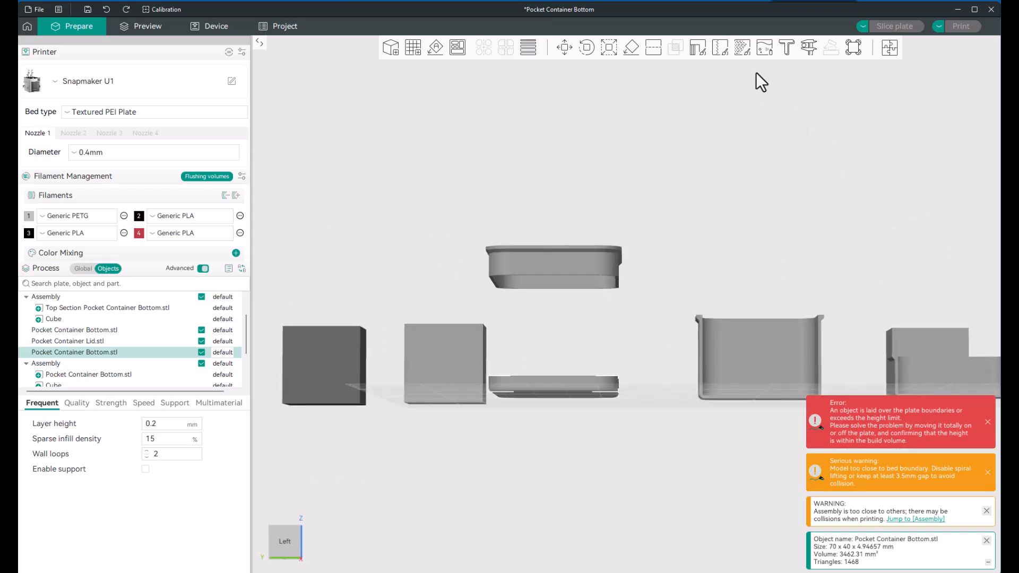
{"action": "left_click", "coordinate": [652, 47]}
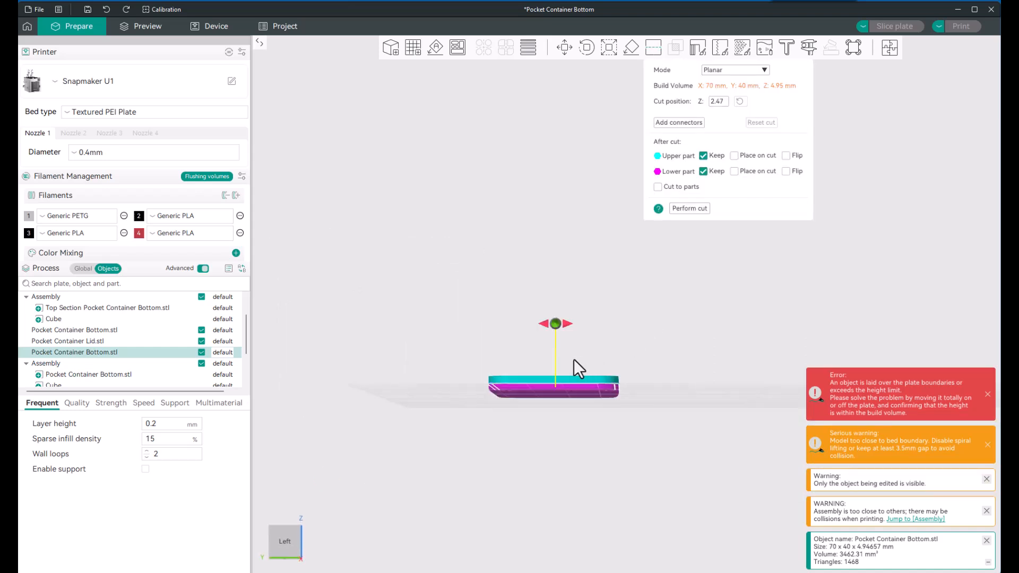
{"action": "scroll", "coordinate": [558, 340], "scroll_direction": "up", "scroll_amount": 1}
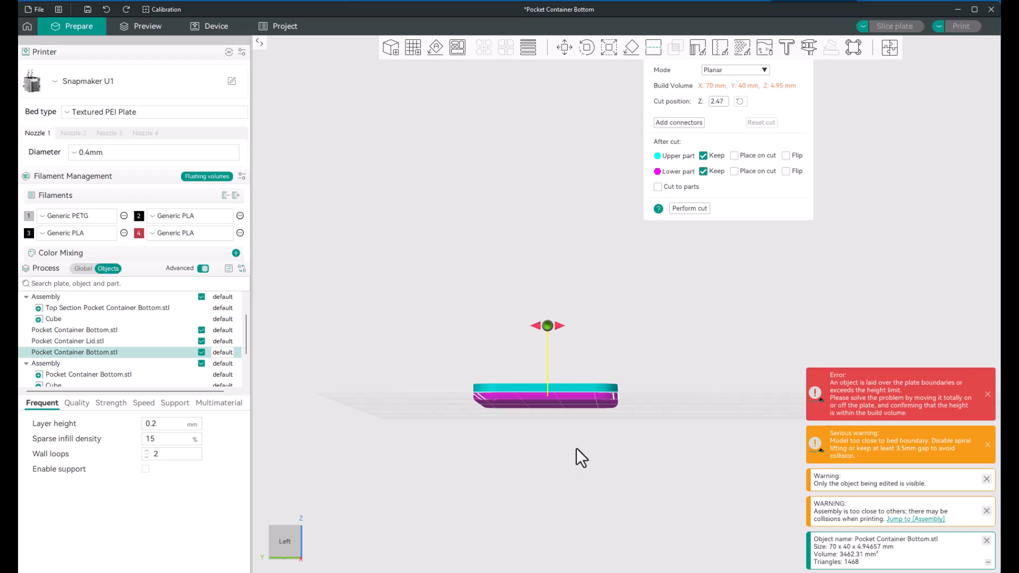
{"action": "left_click_drag", "start_coordinate": [576, 449], "coordinate": [569, 463]}
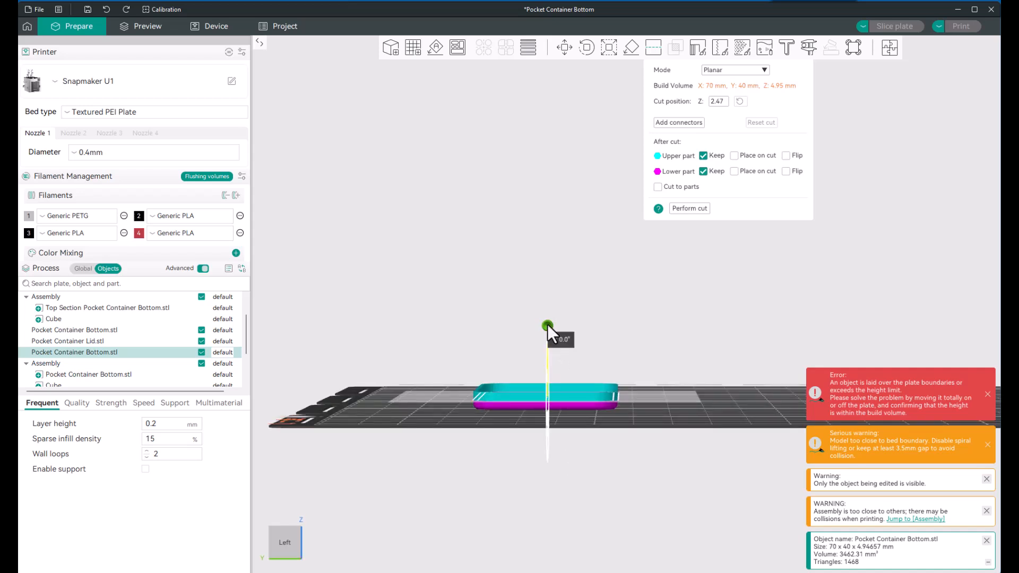
{"action": "mouse_move", "coordinate": [549, 323]}
{"action": "left_mouse_down"}
{"action": "mouse_move", "coordinate": [548, 314]}
{"action": "mouse_move", "coordinate": [547, 324]}
{"action": "left_mouse_up"}
Step: Check the cutting plane on the lower section and perform the cut, keeping both the upper and lower parts
{"action": "scroll", "coordinate": [514, 466], "scroll_direction": "up", "scroll_amount": 3}
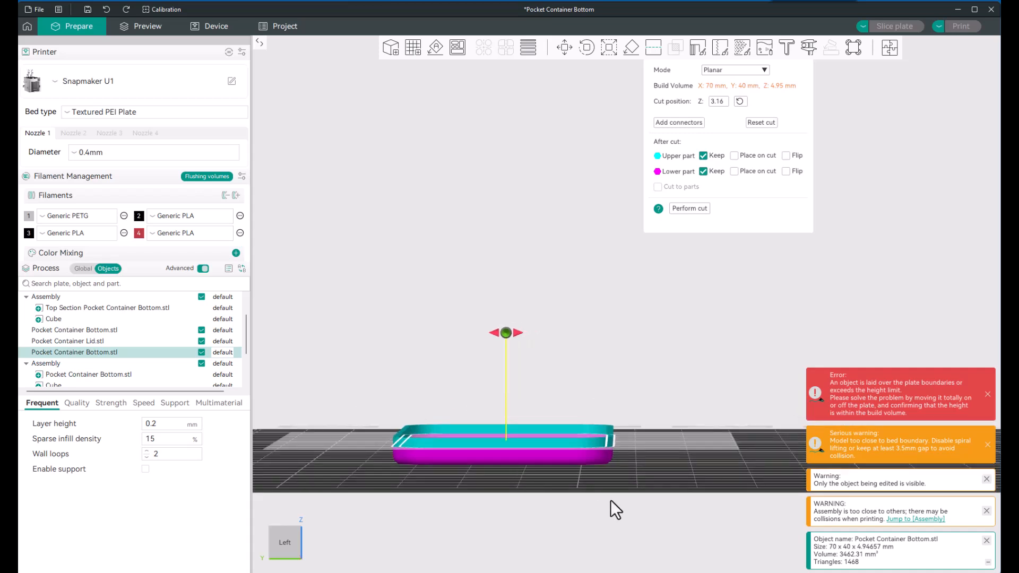
{"action": "right_click_drag", "start_coordinate": [610, 499], "coordinate": [673, 397]}
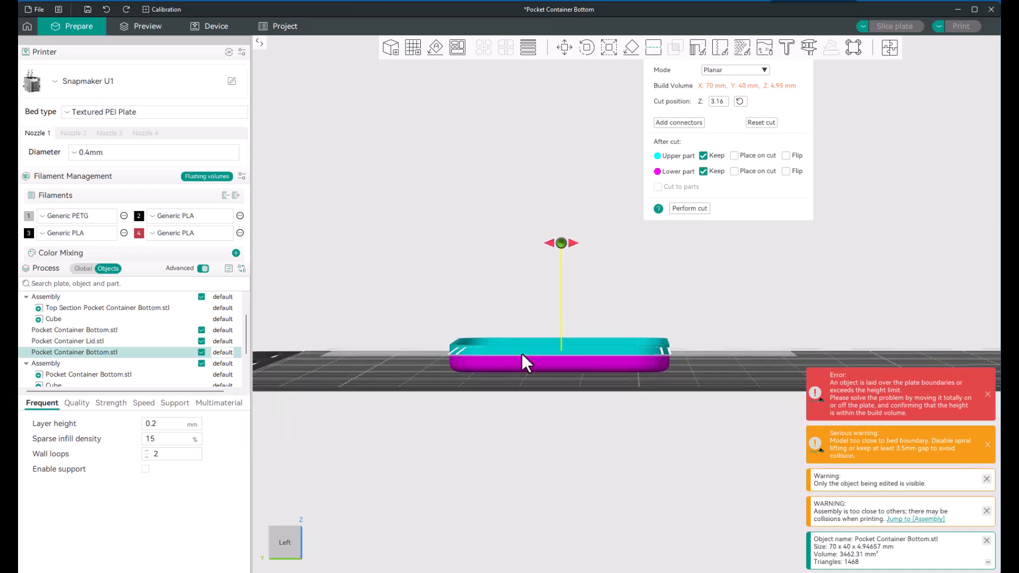
{"action": "mouse_move", "coordinate": [520, 413]}
{"action": "left_mouse_down"}
{"action": "mouse_move", "coordinate": [520, 422]}
{"action": "mouse_move", "coordinate": [539, 411]}
{"action": "mouse_move", "coordinate": [529, 425]}
{"action": "mouse_move", "coordinate": [523, 414]}
{"action": "left_mouse_up"}
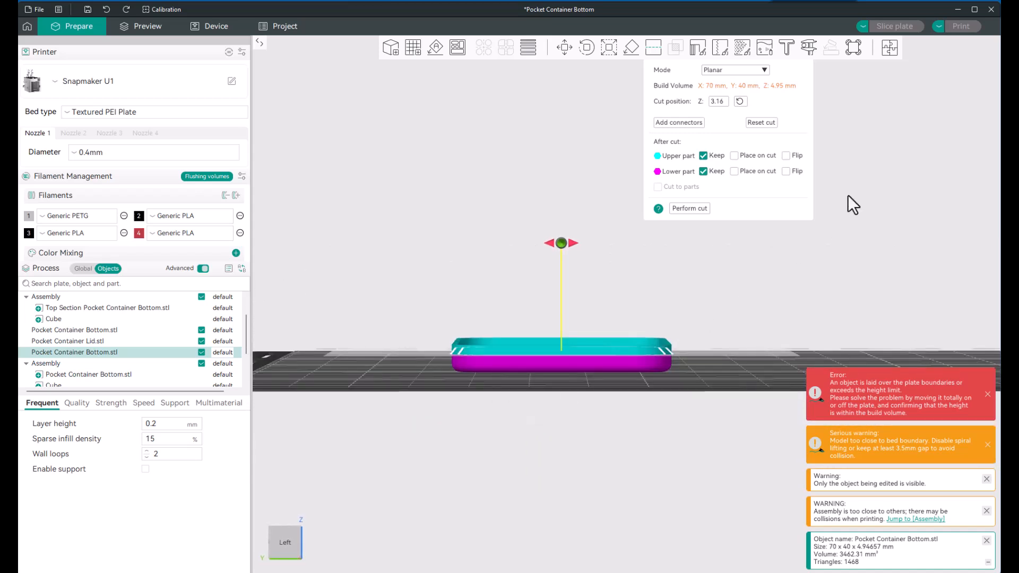
{"action": "left_click", "coordinate": [690, 208]}
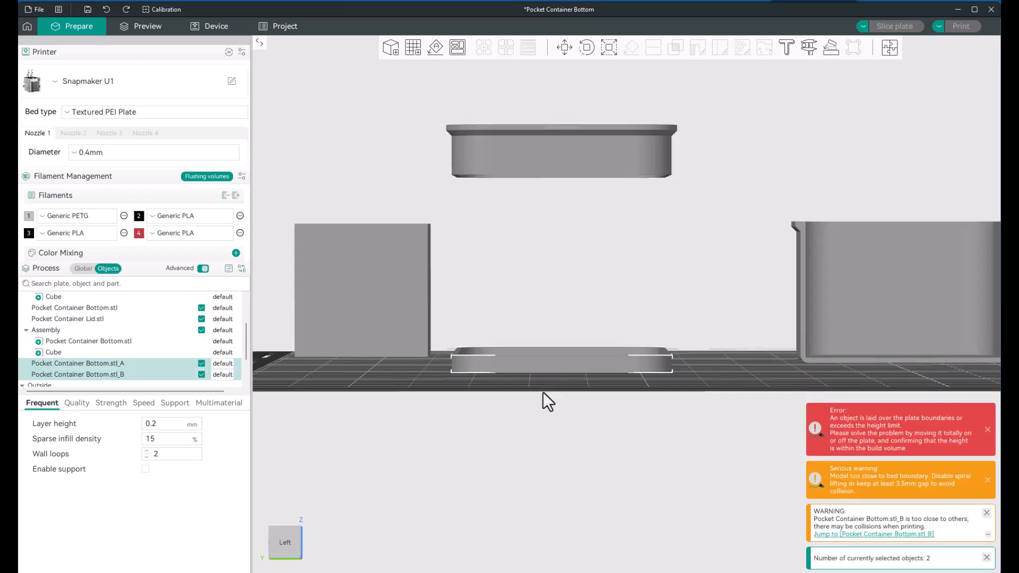
Step: Select the two pieces cut from the lower section one after the other to identify the rim and the base
{"action": "scroll", "coordinate": [523, 415], "scroll_direction": "down", "scroll_amount": 1}
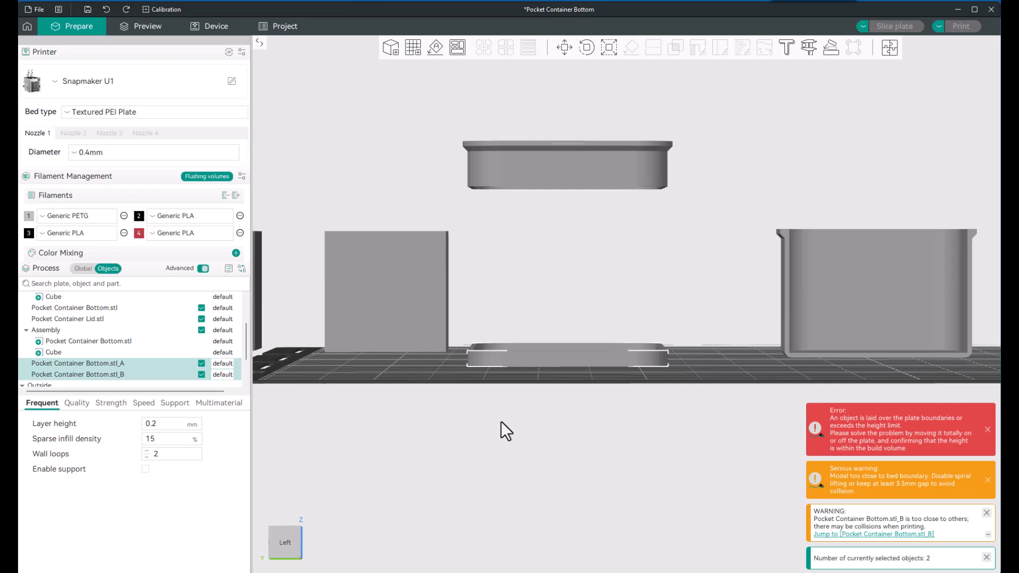
{"action": "left_click", "coordinate": [127, 362], "text": "ctrl"}
{"action": "left_click", "coordinate": [128, 362]}
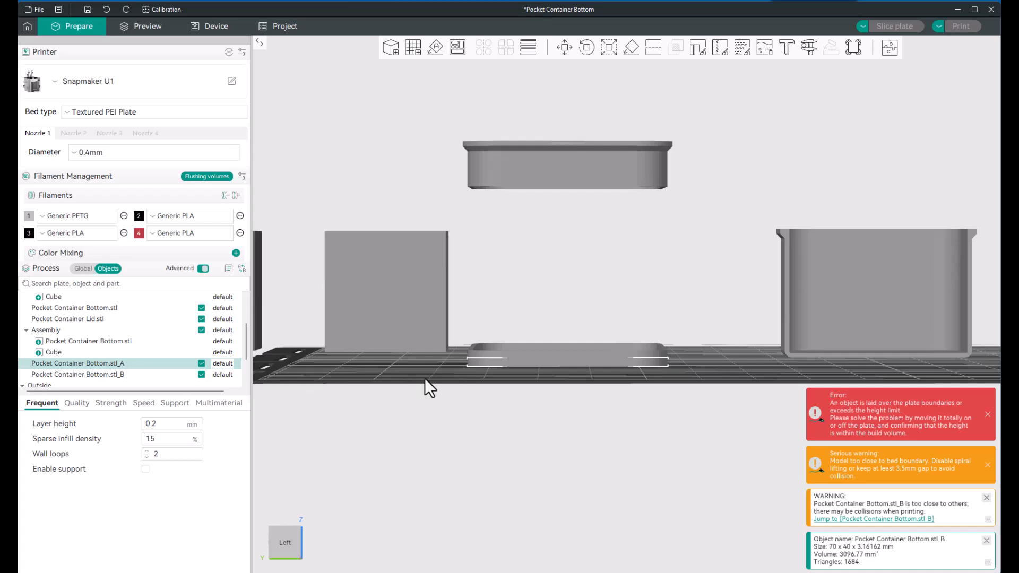
{"action": "left_click", "coordinate": [477, 355]}
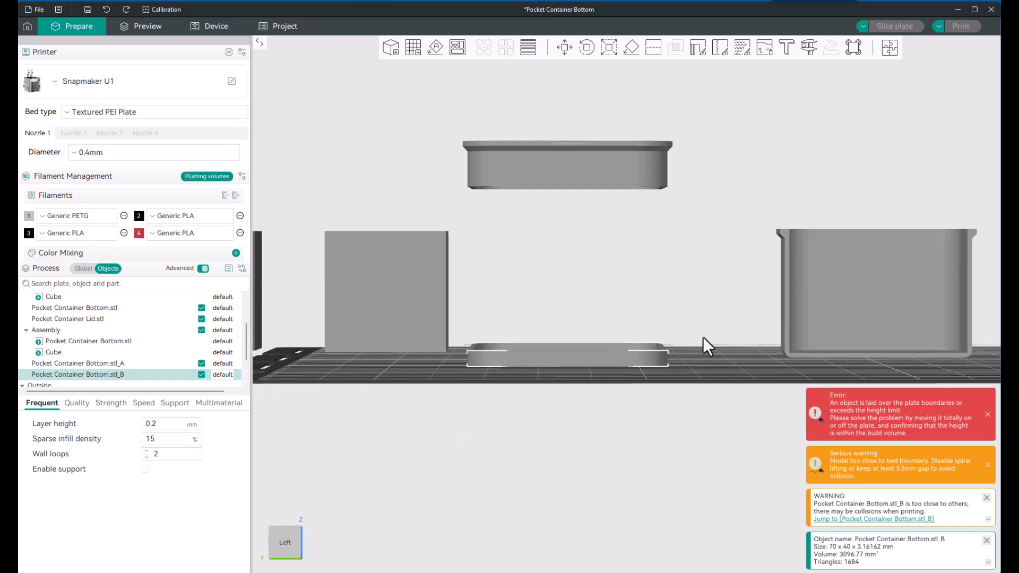
Step: Add a cube primitive to the plate and move it beside the freshly cut lower section
{"action": "left_click", "coordinate": [716, 361]}
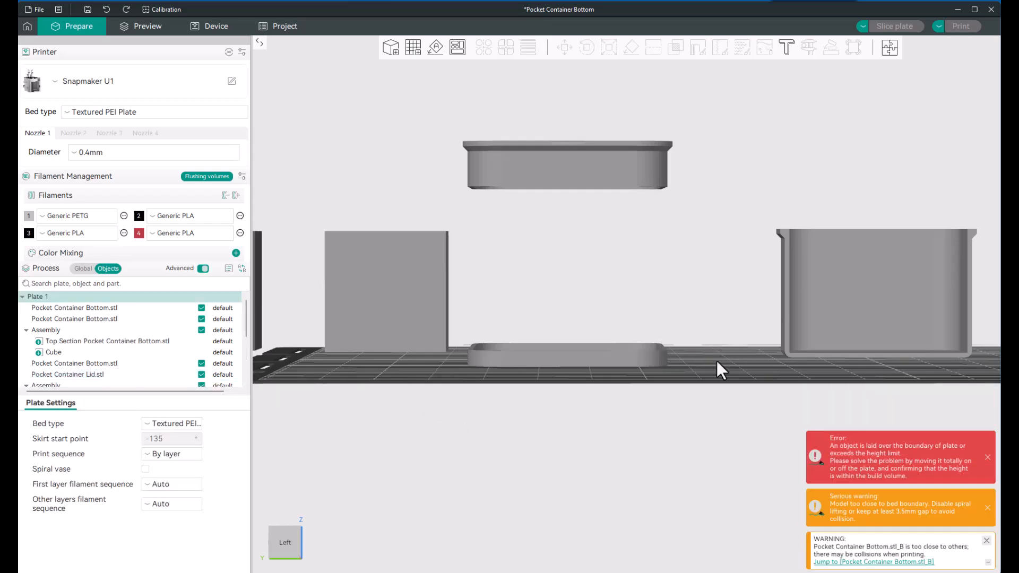
{"action": "right_click", "coordinate": [716, 361]}
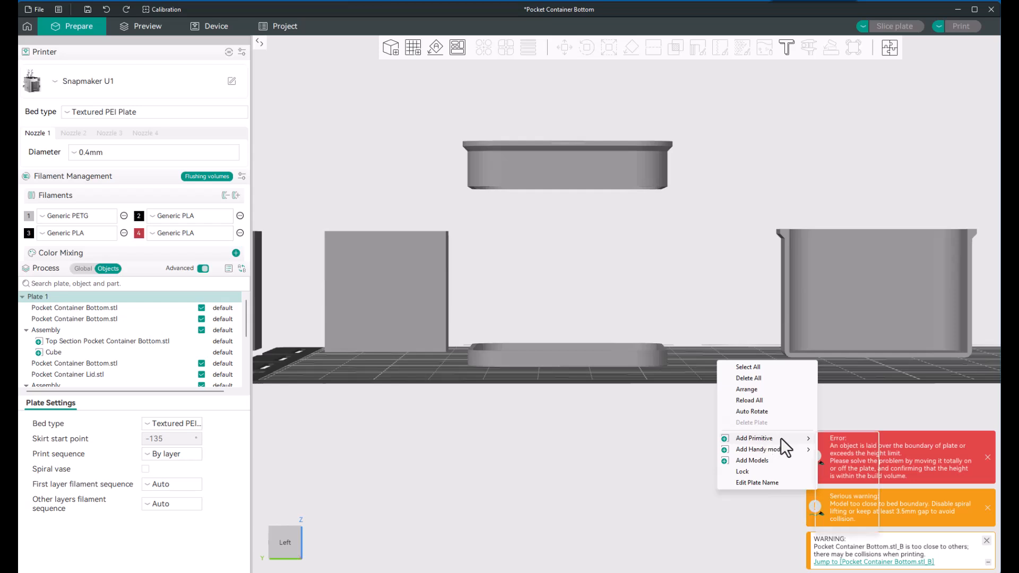
{"action": "mouse_move", "coordinate": [781, 439]}
{"action": "left_click", "coordinate": [843, 438]}
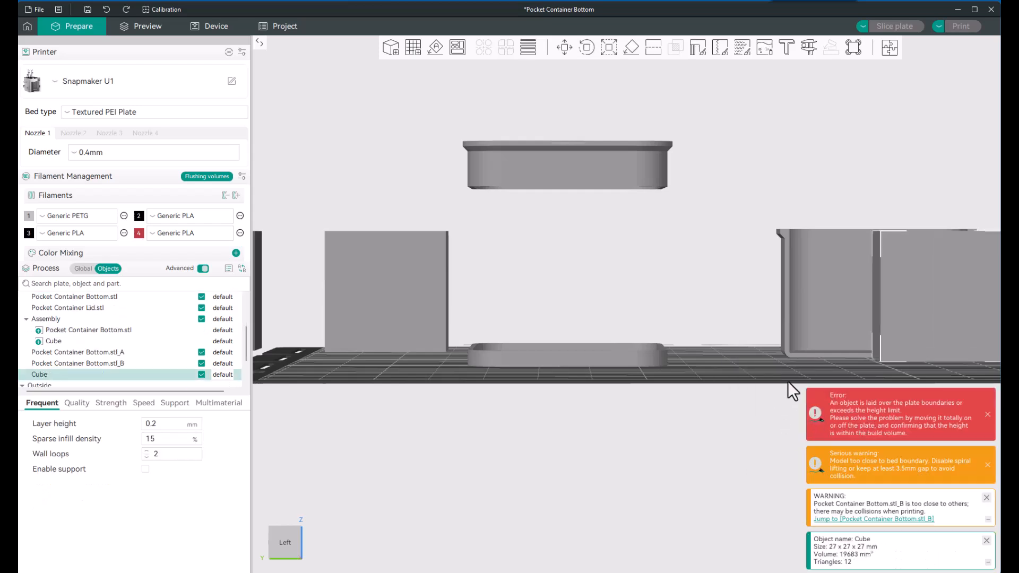
{"action": "left_click_drag", "start_coordinate": [795, 303], "coordinate": [598, 285]}
{"action": "key", "text": "Delete"}
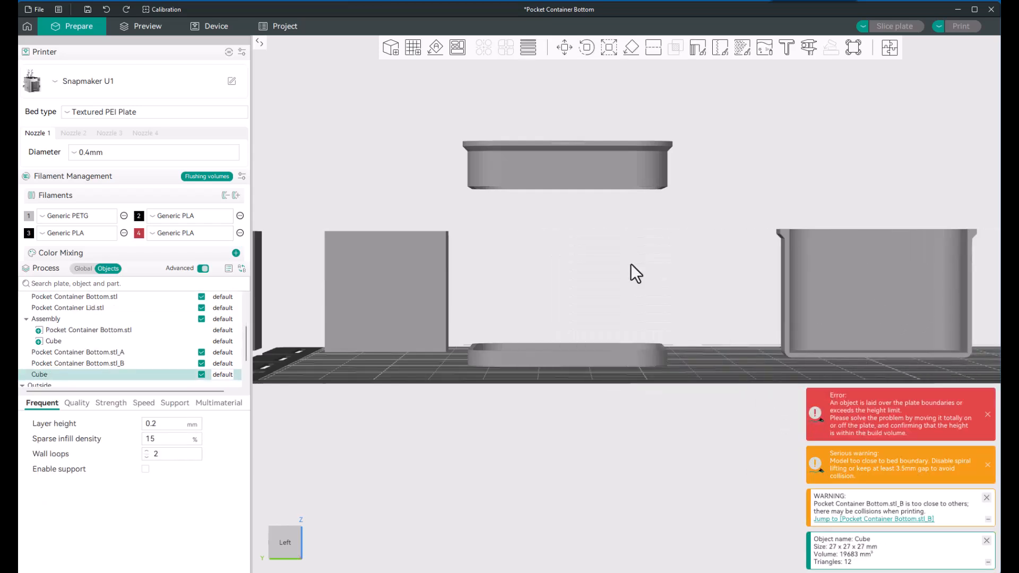
{"action": "left_click_drag", "start_coordinate": [705, 313], "coordinate": [702, 333]}
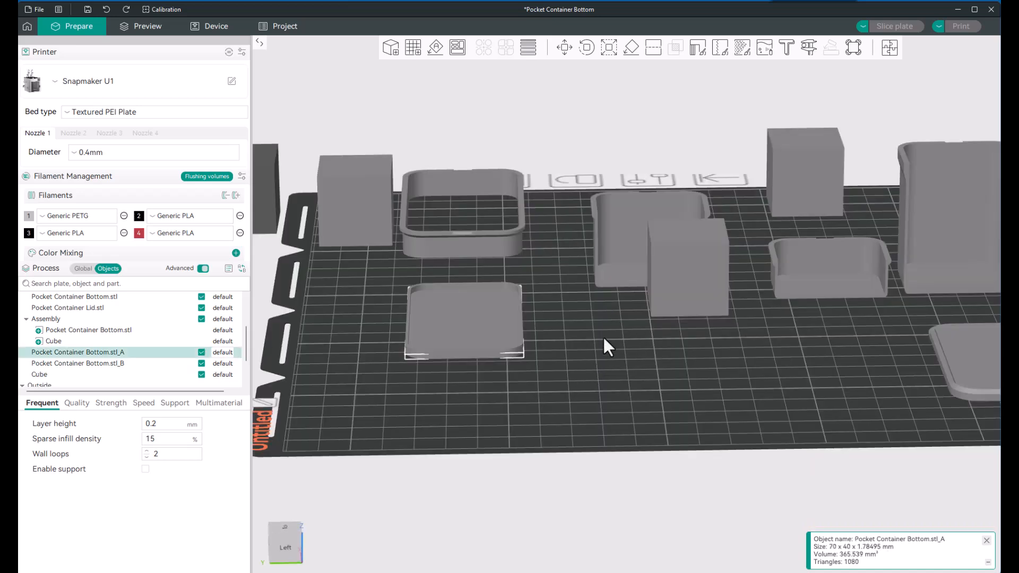
Step: Move the new cube in front of the neighbouring helper cube and assemble it with the cut piece Pocket Container Bottom.stl_A
{"action": "left_click_drag", "start_coordinate": [686, 298], "coordinate": [681, 371]}
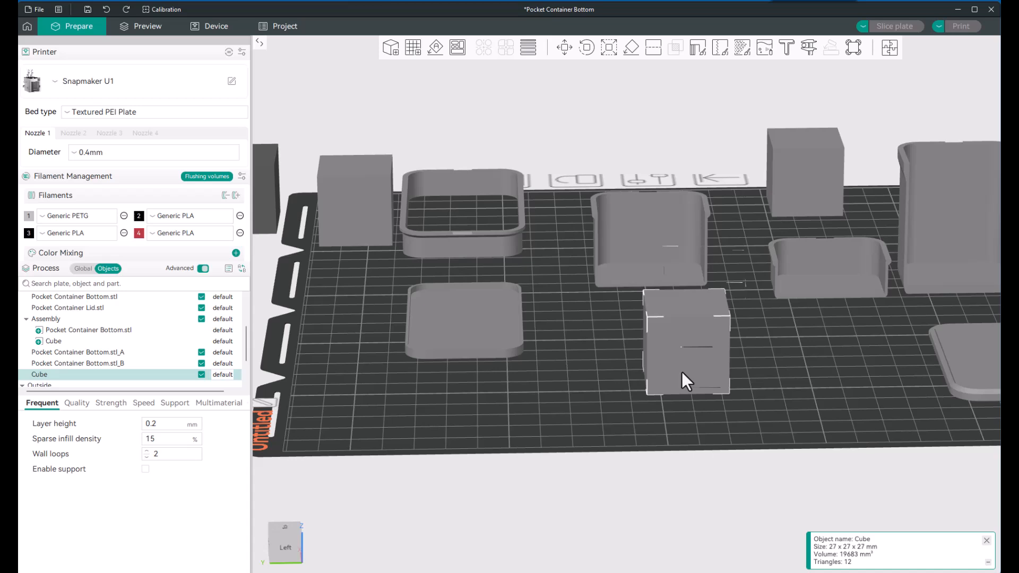
{"action": "left_click_drag", "start_coordinate": [682, 372], "coordinate": [336, 270]}
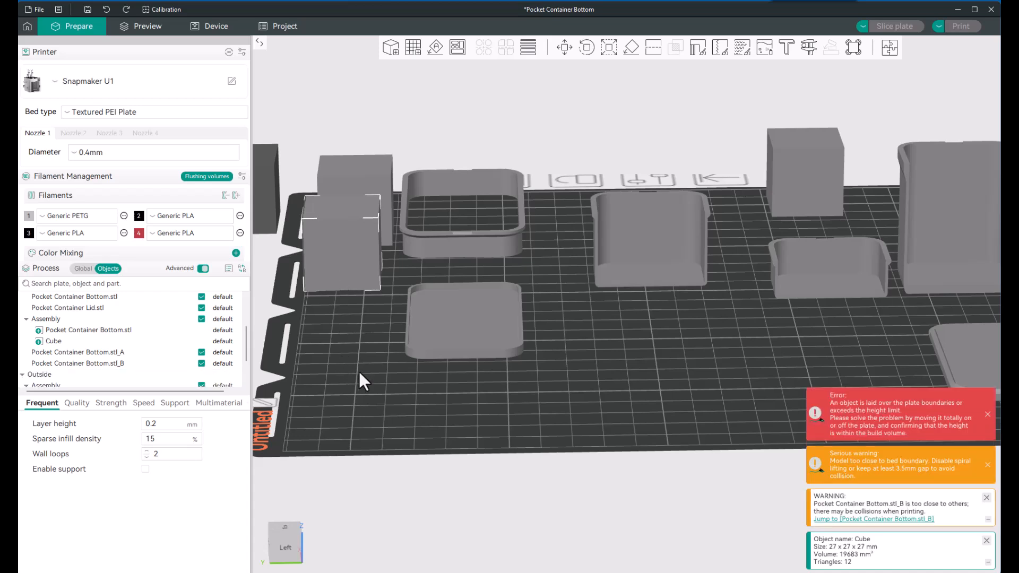
{"action": "left_click", "coordinate": [113, 362]}
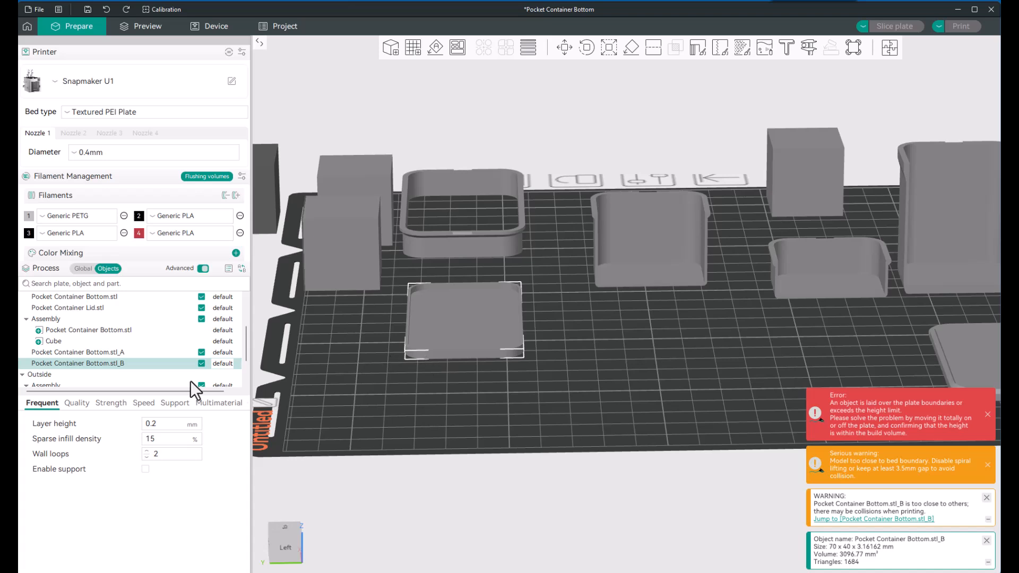
{"action": "left_click", "coordinate": [103, 351]}
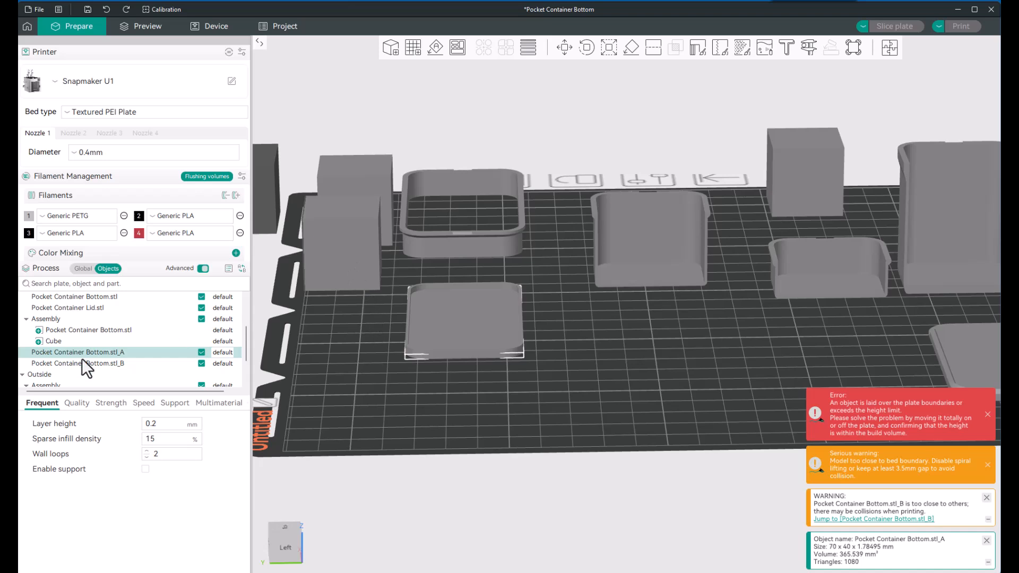
{"action": "left_click", "coordinate": [332, 267], "text": "ctrl"}
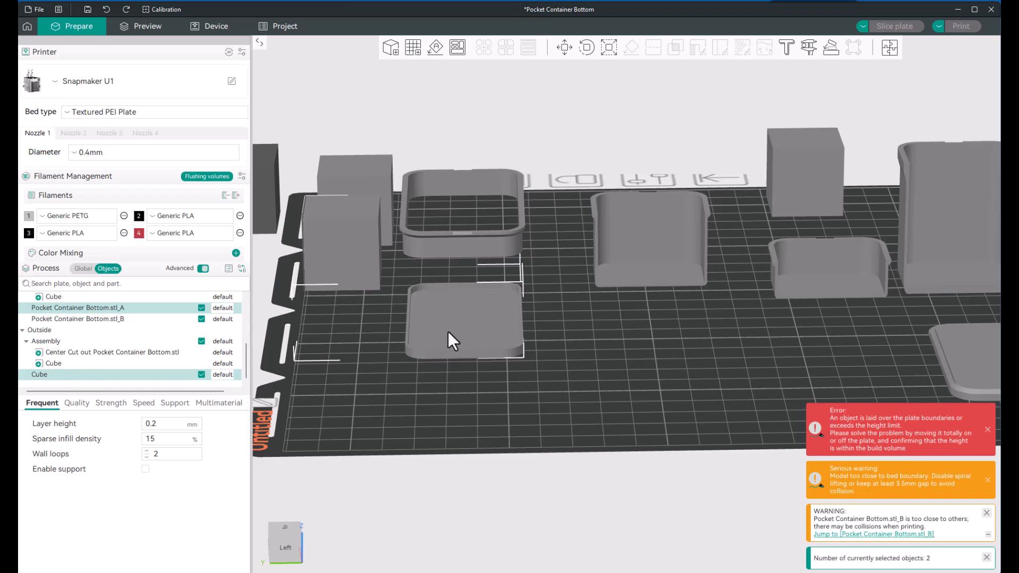
{"action": "right_click", "coordinate": [352, 267]}
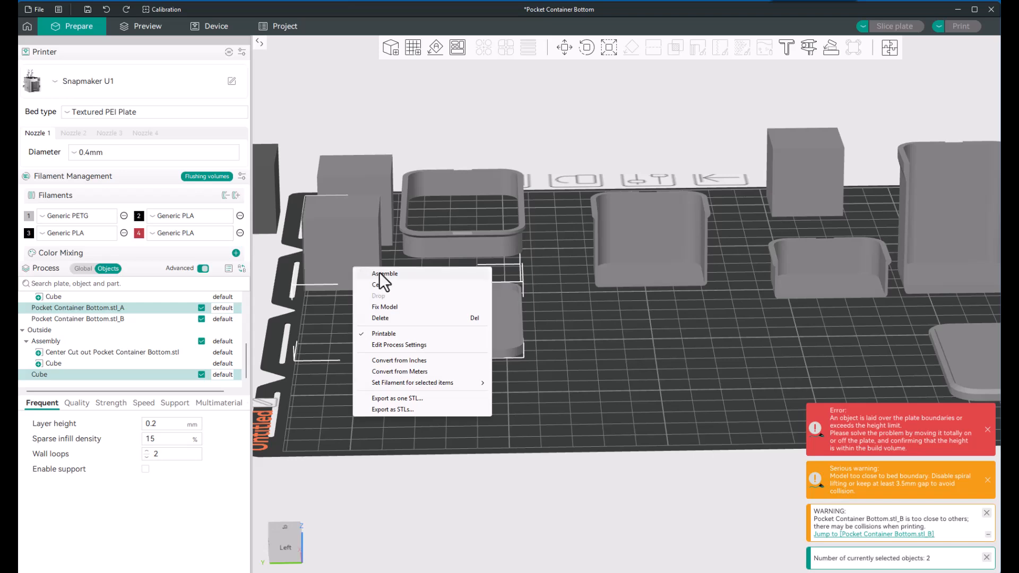
{"action": "left_click", "coordinate": [387, 278]}
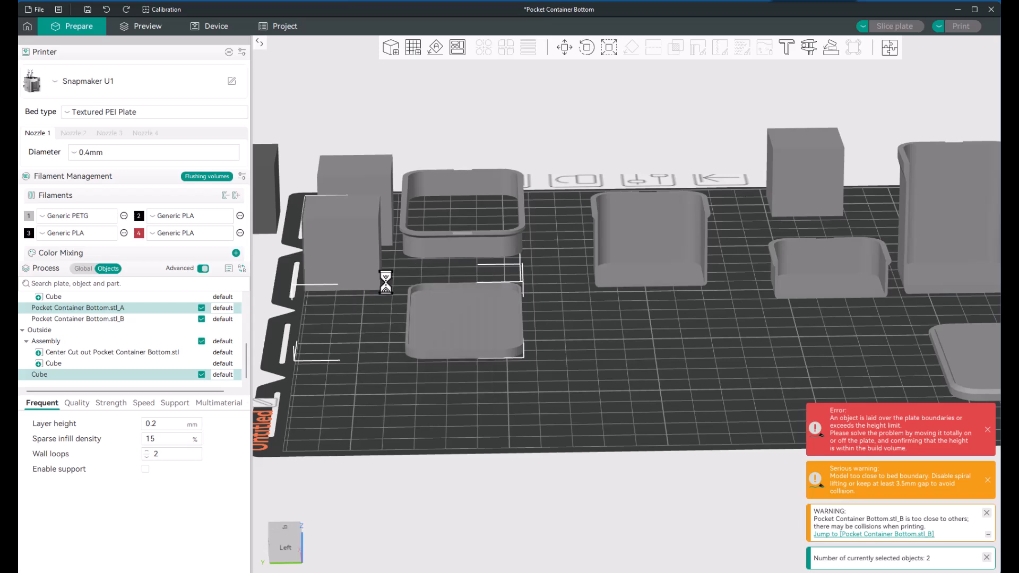
{"action": "left_click", "coordinate": [417, 420]}
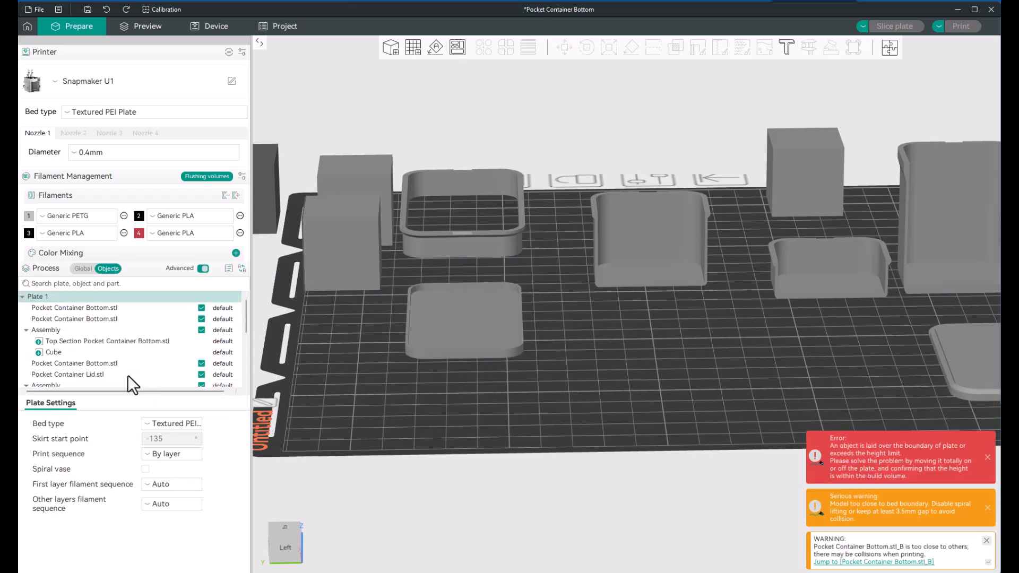
Step: Select the objects in the object list one after another to locate the thin piece cut from the lower section
{"action": "left_click", "coordinate": [110, 364]}
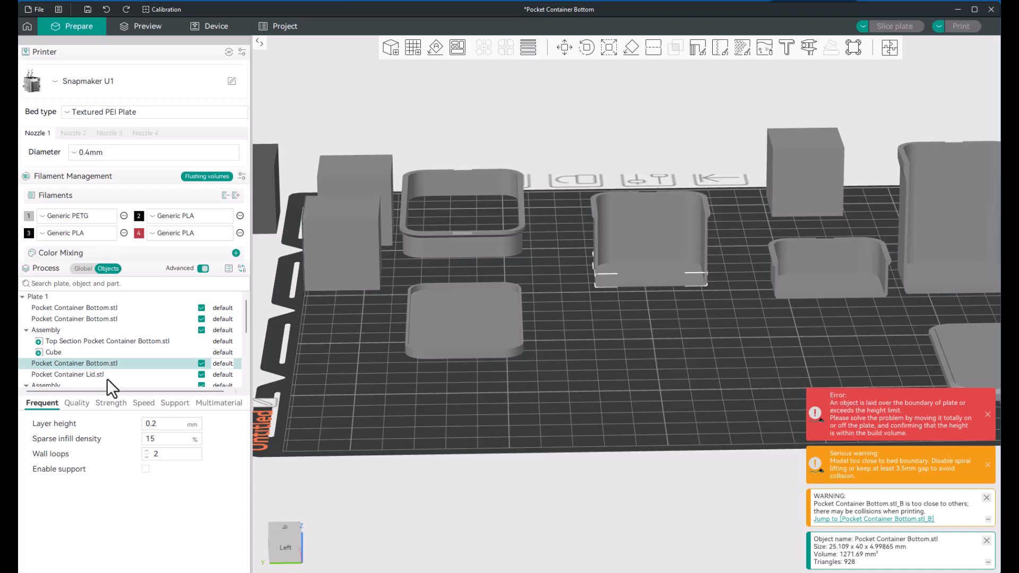
{"action": "left_click", "coordinate": [107, 374]}
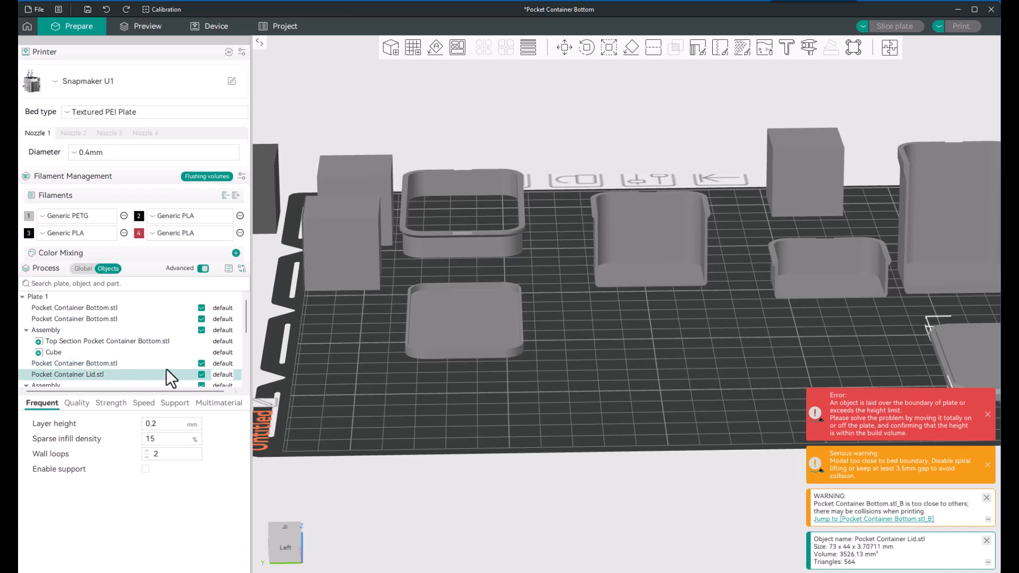
{"action": "scroll", "coordinate": [339, 373], "scroll_direction": "down", "scroll_amount": 2}
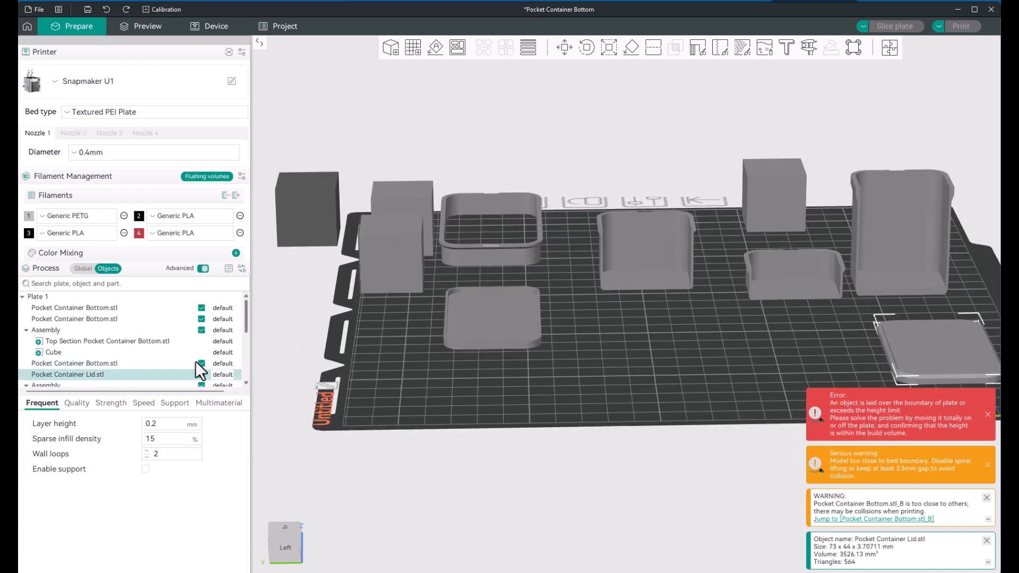
{"action": "scroll", "coordinate": [139, 362], "scroll_direction": "down", "scroll_amount": 5}
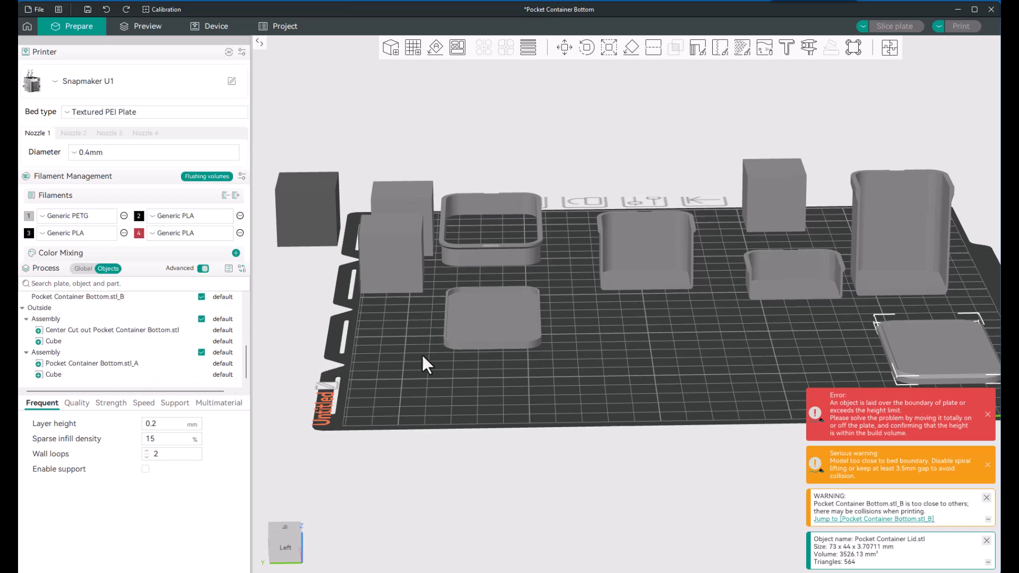
{"action": "left_click", "coordinate": [484, 335]}
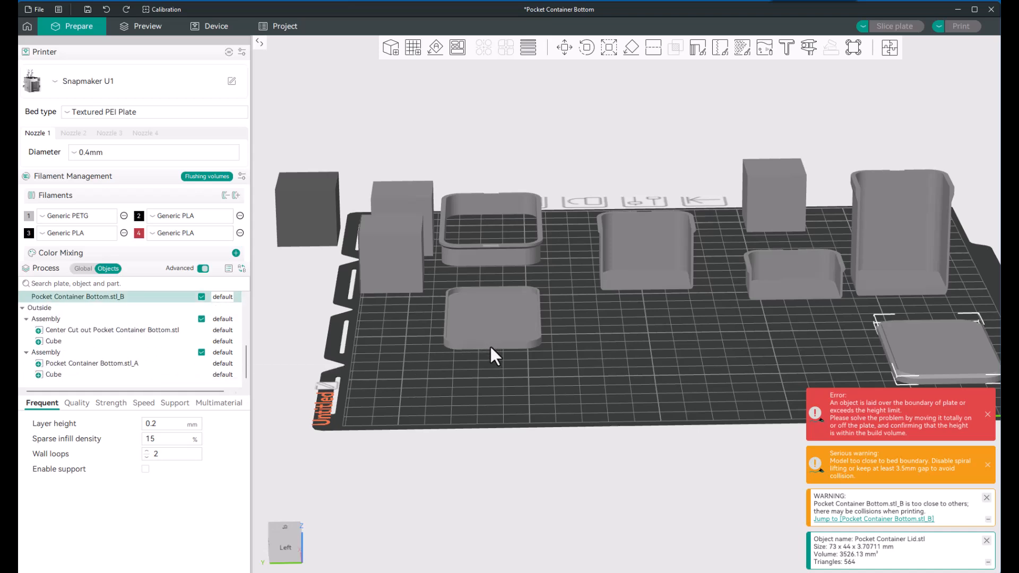
{"action": "scroll", "coordinate": [175, 346], "scroll_direction": "up", "scroll_amount": 3}
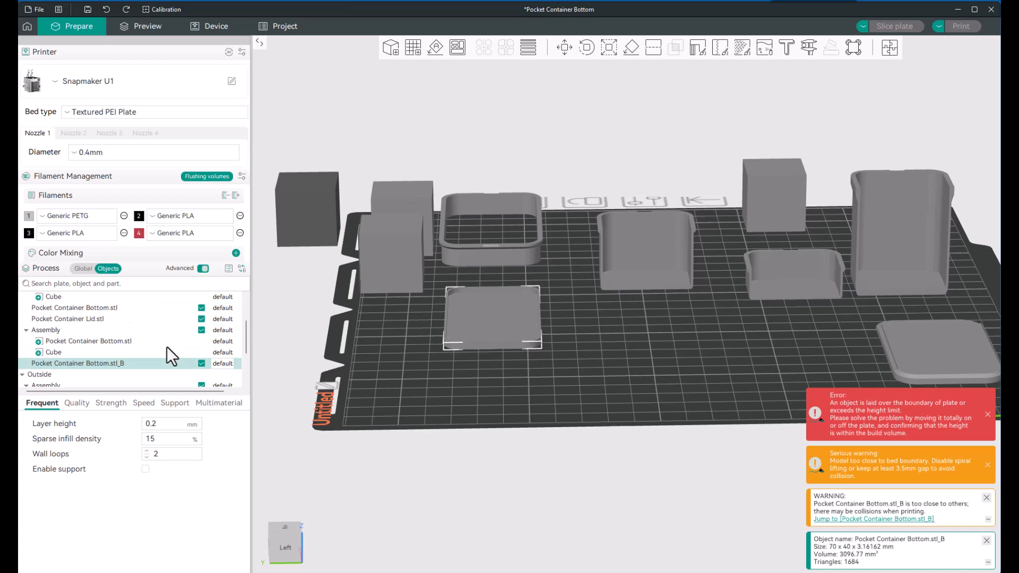
{"action": "left_click", "coordinate": [103, 342]}
{"action": "left_click", "coordinate": [104, 363]}
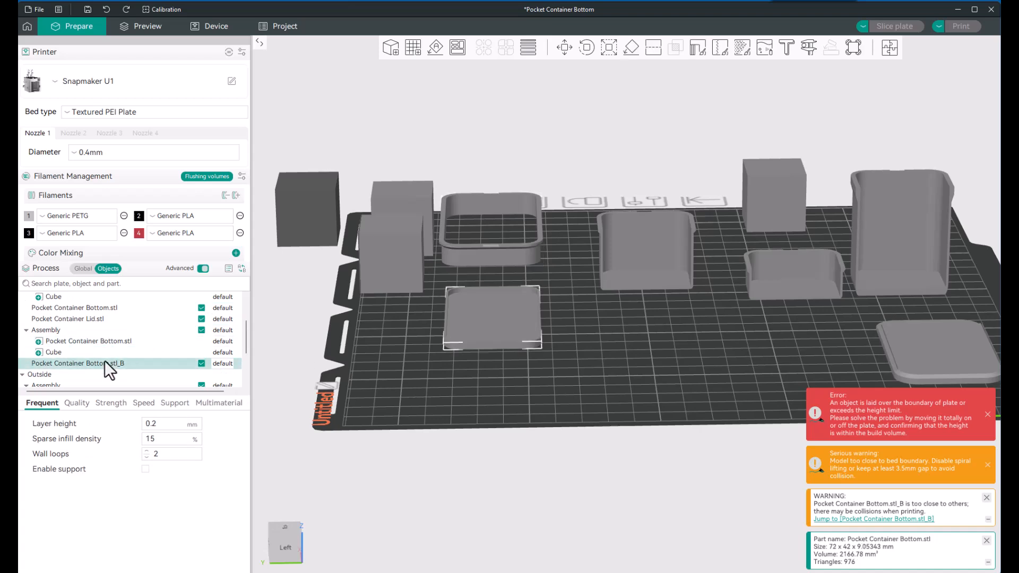
{"action": "scroll", "coordinate": [104, 361], "scroll_direction": "down", "scroll_amount": 1}
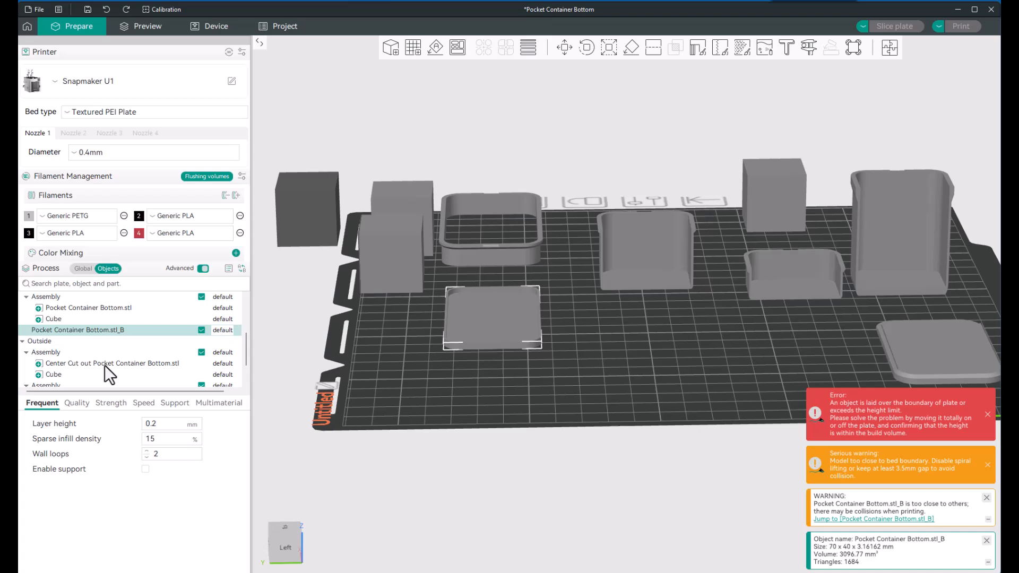
{"action": "left_click", "coordinate": [104, 365]}
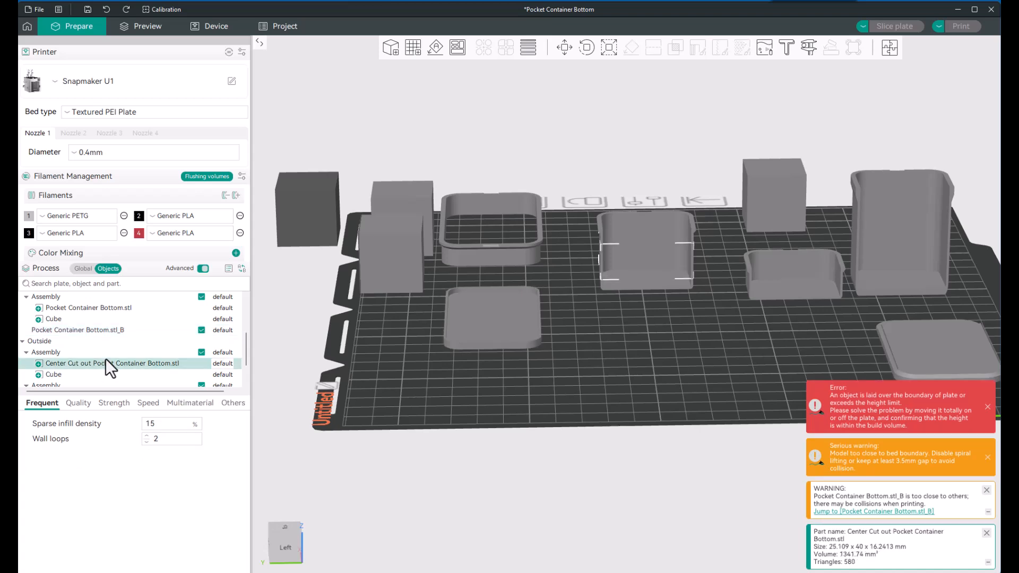
{"action": "scroll", "coordinate": [106, 359], "scroll_direction": "up", "scroll_amount": 1}
{"action": "scroll", "coordinate": [106, 359], "scroll_direction": "up", "scroll_amount": 1}
{"action": "left_click", "coordinate": [103, 341]}
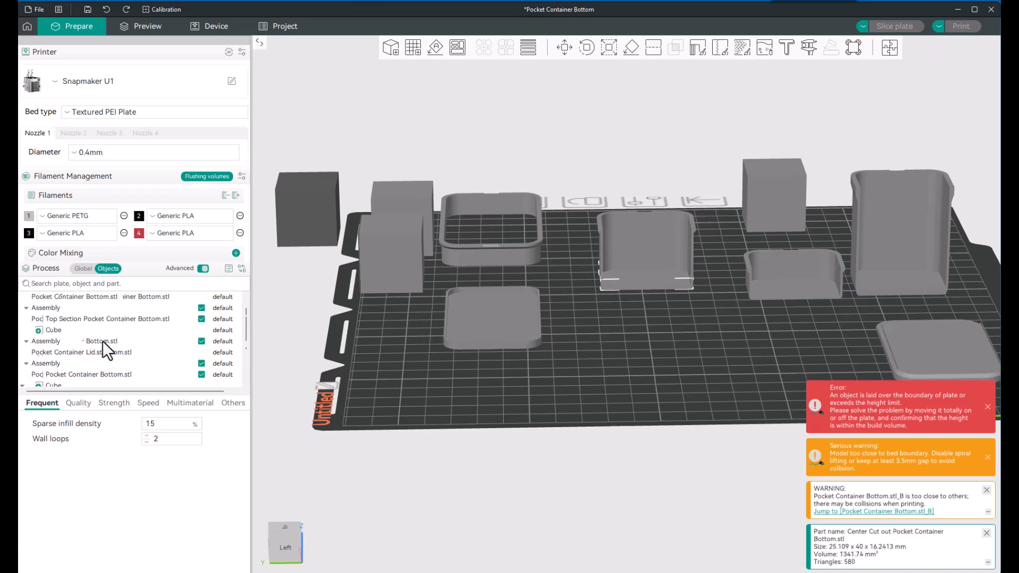
{"action": "left_click", "coordinate": [100, 374]}
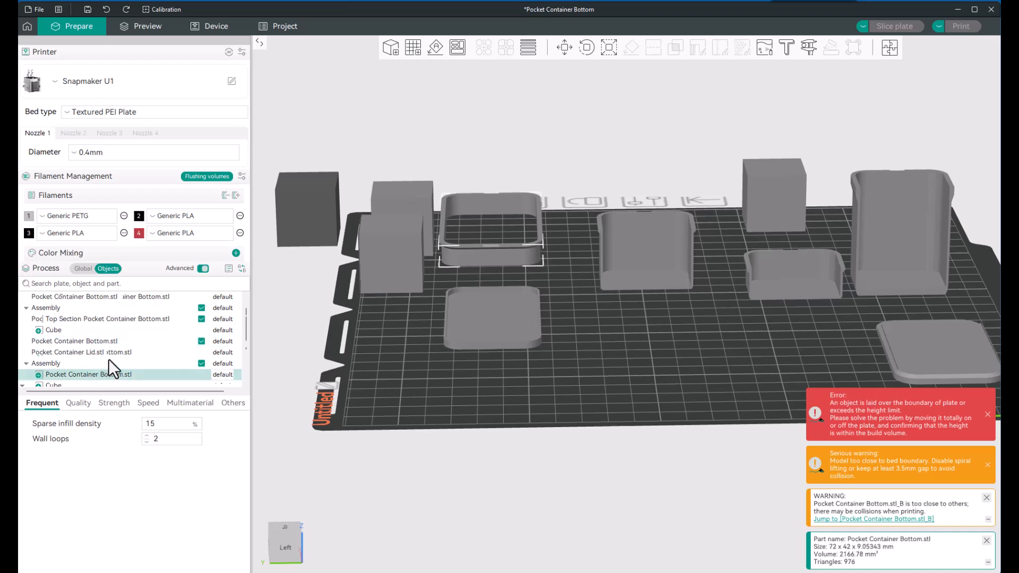
{"action": "scroll", "coordinate": [108, 358], "scroll_direction": "down", "scroll_amount": 3}
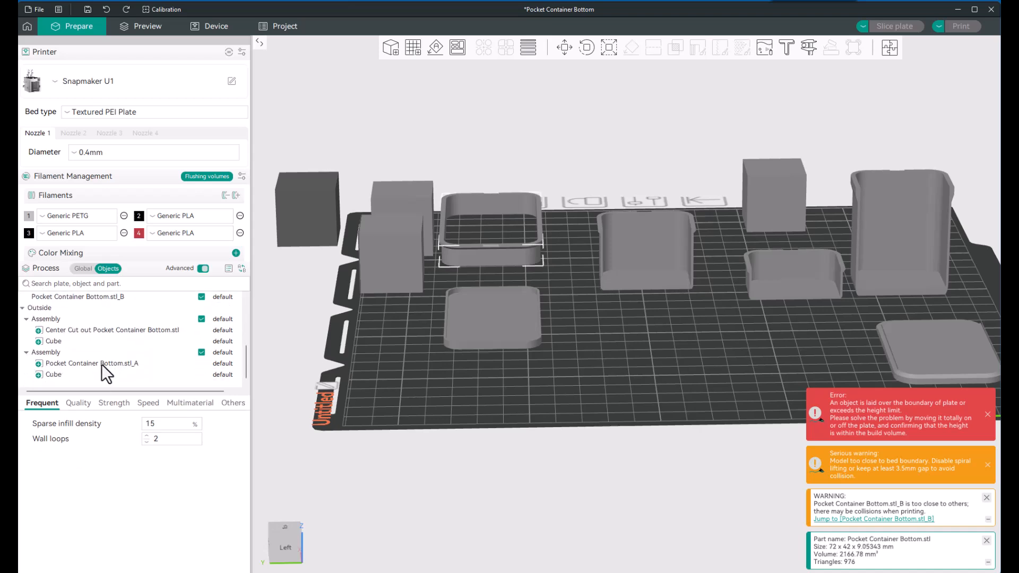
Step: Try to raise Pocket Container Bottom.stl_A within its assembly using the Move tool, and undo the shift of the base piece
{"action": "left_click", "coordinate": [101, 364]}
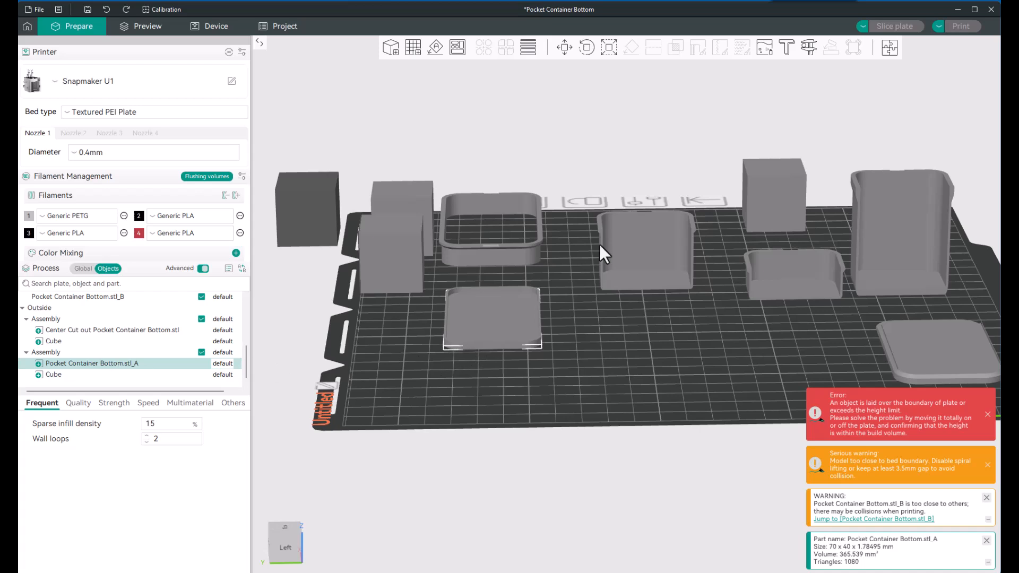
{"action": "left_click", "coordinate": [565, 49]}
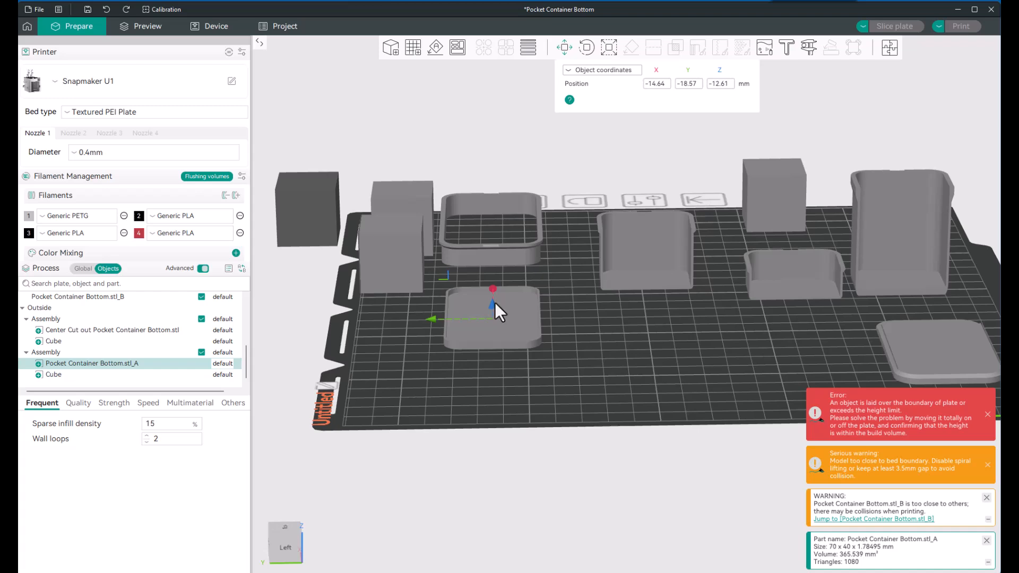
{"action": "mouse_move", "coordinate": [495, 302]}
{"action": "left_mouse_down"}
{"action": "mouse_move", "coordinate": [494, 290]}
{"action": "mouse_move", "coordinate": [514, 289]}
{"action": "mouse_move", "coordinate": [489, 288]}
{"action": "mouse_move", "coordinate": [514, 298]}
{"action": "left_mouse_up"}
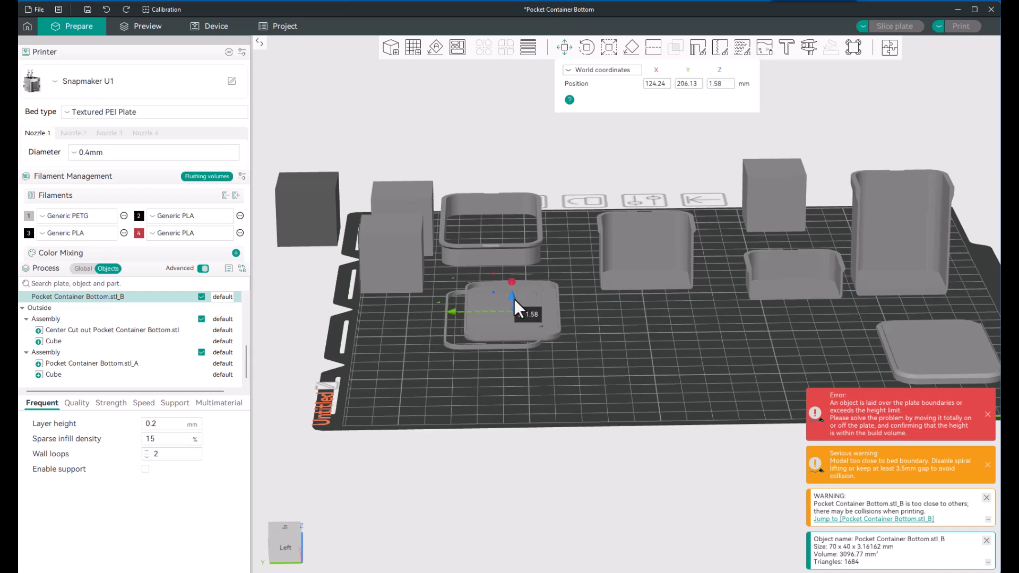
{"action": "key", "text": "ctrl+z"}
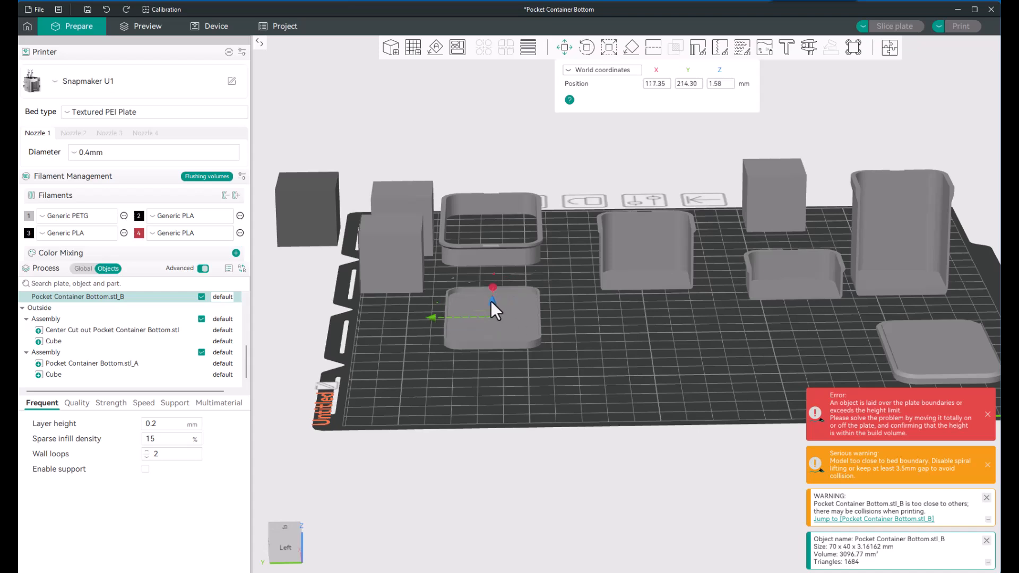
{"action": "mouse_move", "coordinate": [491, 300]}
{"action": "left_mouse_down"}
{"action": "mouse_move", "coordinate": [492, 276]}
{"action": "mouse_move", "coordinate": [488, 295]}
{"action": "left_mouse_up"}
{"action": "scroll", "coordinate": [460, 407], "scroll_direction": "down", "scroll_amount": 1}
{"action": "scroll", "coordinate": [461, 408], "scroll_direction": "up", "scroll_amount": 1}
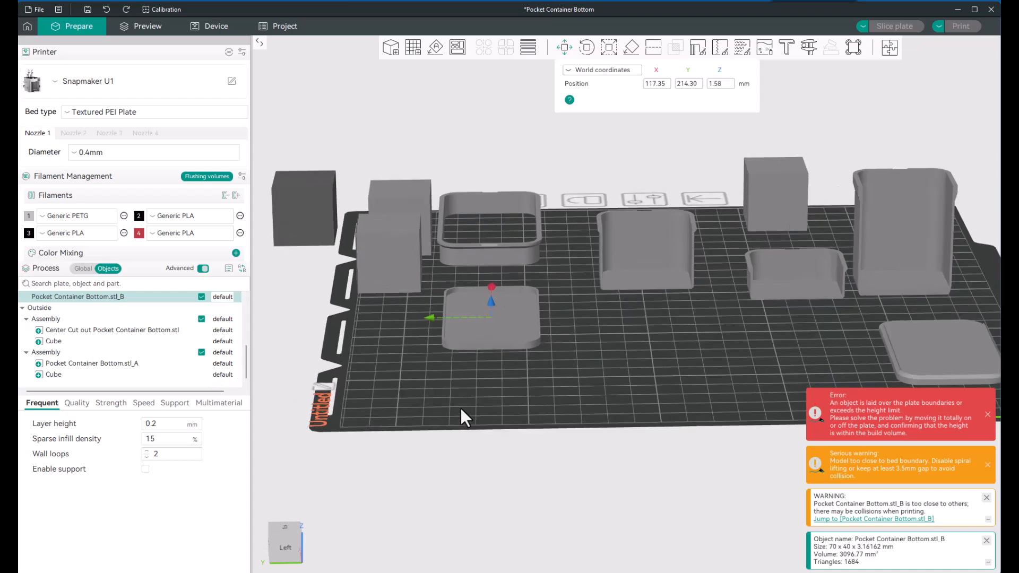
Step: Raise the thin piece Pocket Container Bottom.stl_A within its cube assembly to Z 7.47 in object coordinates
{"action": "left_click", "coordinate": [118, 364]}
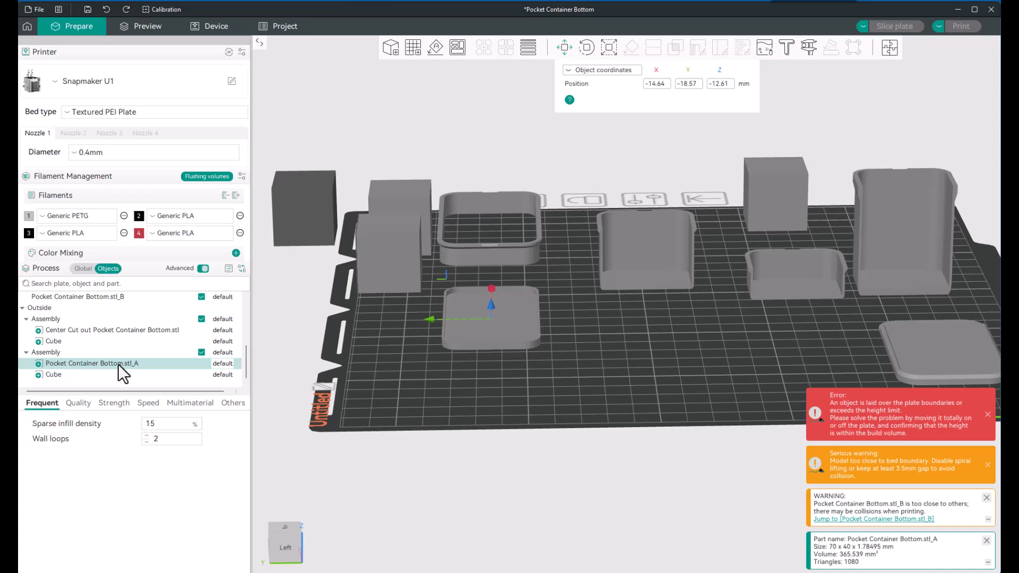
{"action": "left_click", "coordinate": [90, 373]}
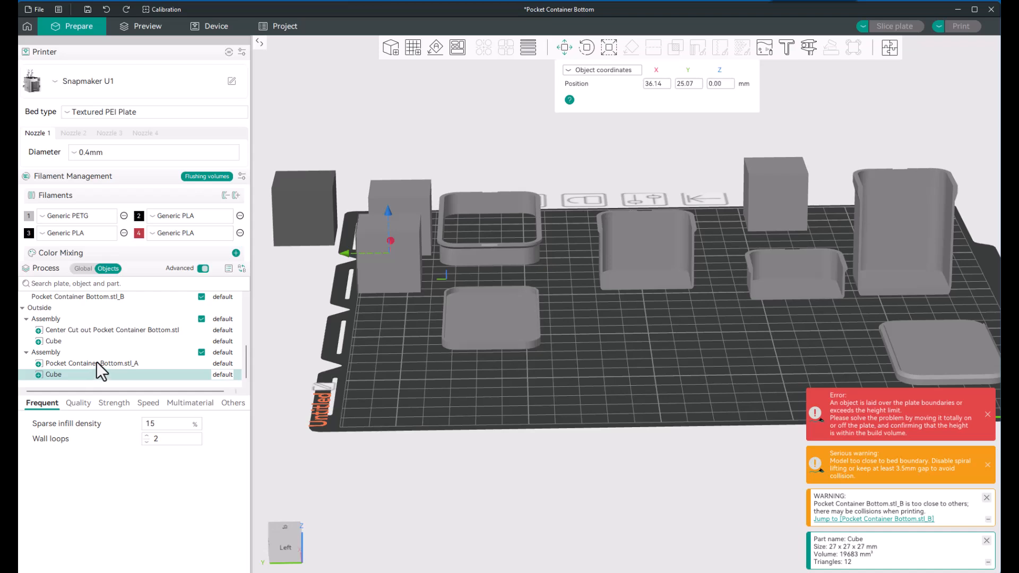
{"action": "left_click", "coordinate": [97, 363]}
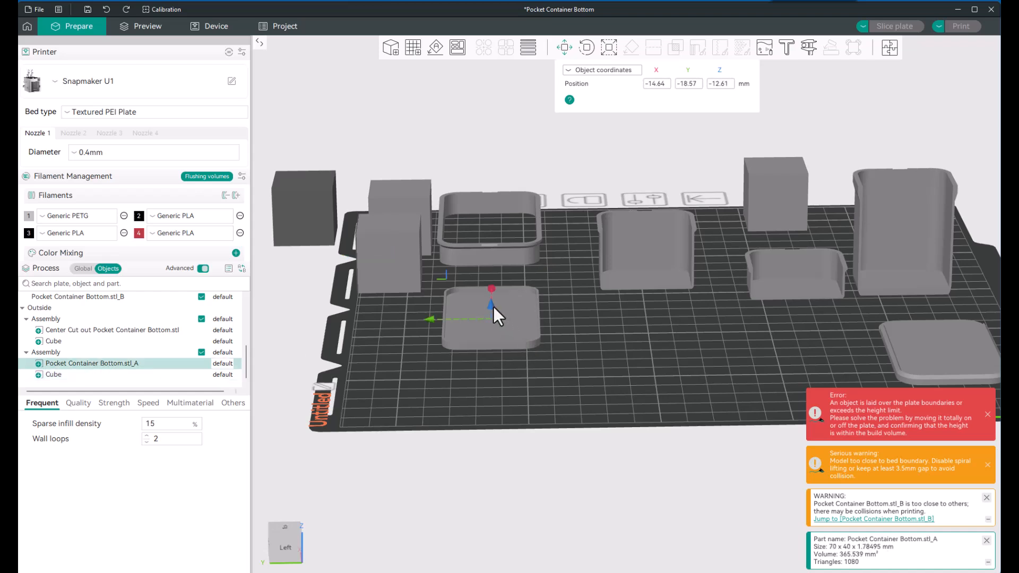
{"action": "left_click_drag", "start_coordinate": [492, 306], "coordinate": [491, 278]}
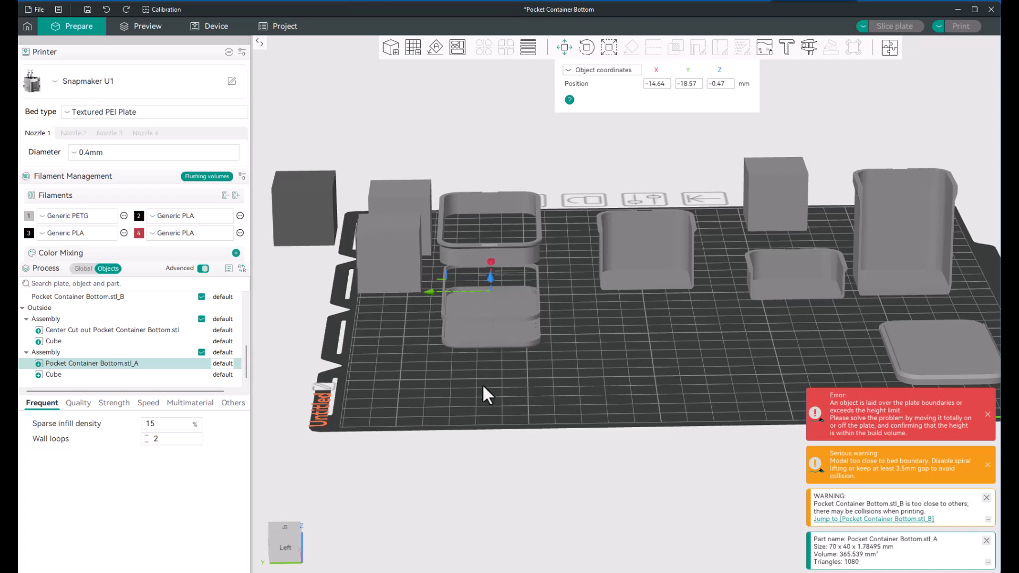
{"action": "left_click_drag", "start_coordinate": [483, 386], "coordinate": [481, 377]}
{"action": "left_click_drag", "start_coordinate": [489, 277], "coordinate": [491, 261]}
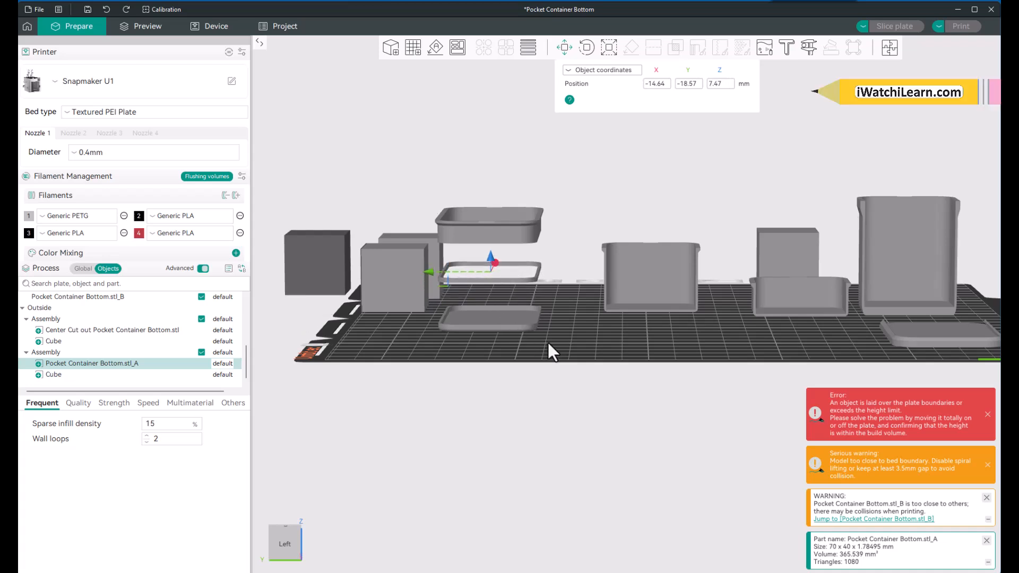
Step: Stretch the thin ring Pocket Container Bottom.stl_A along Z to about 28 mm high, leaving its X and Y scale at 100%
{"action": "left_click_drag", "start_coordinate": [548, 344], "coordinate": [526, 340]}
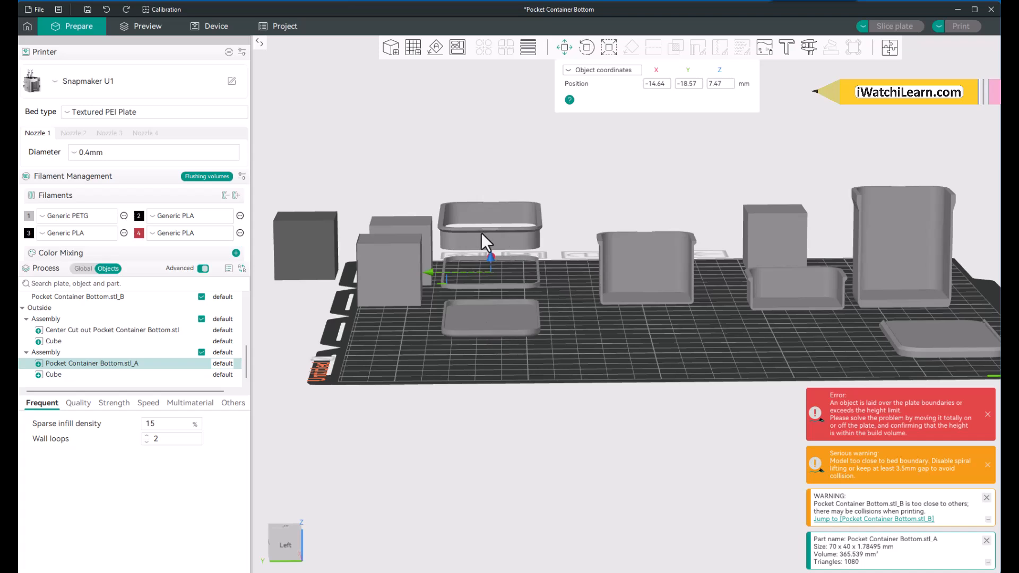
{"action": "scroll", "coordinate": [514, 291], "scroll_direction": "up", "scroll_amount": 4}
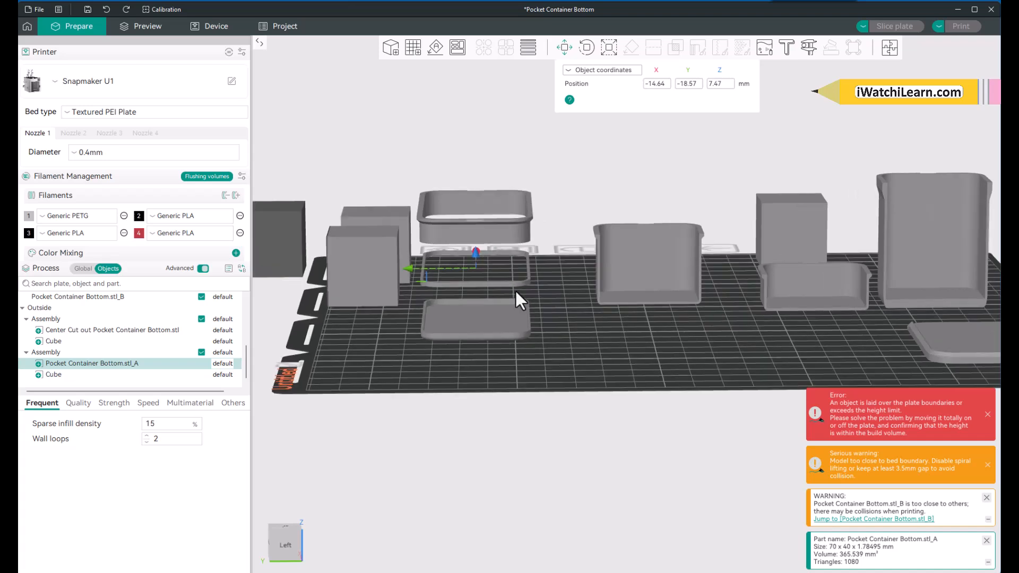
{"action": "right_click_drag", "start_coordinate": [515, 289], "coordinate": [591, 351]}
{"action": "left_click_drag", "start_coordinate": [593, 355], "coordinate": [592, 353]}
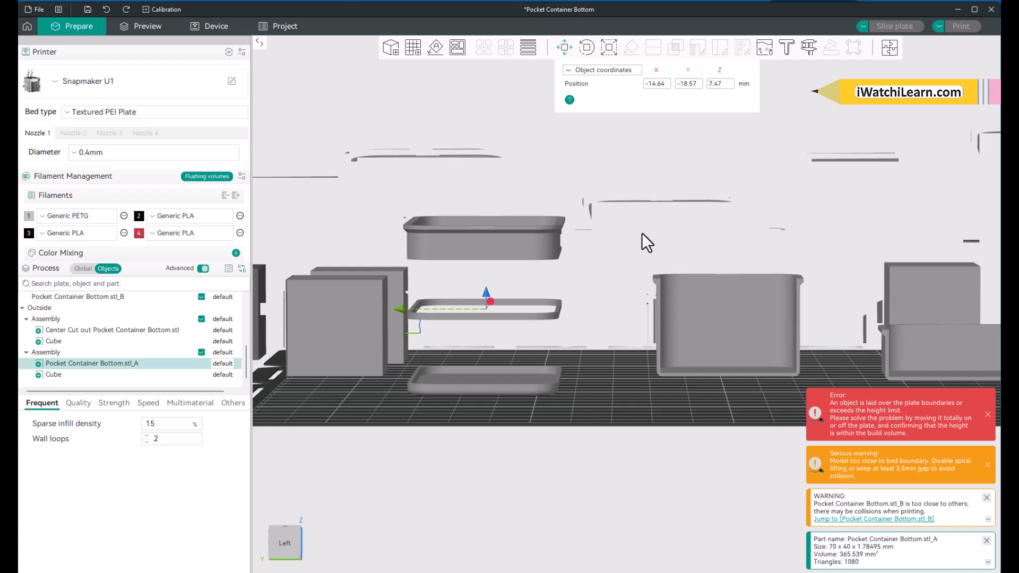
{"action": "left_click", "coordinate": [608, 48]}
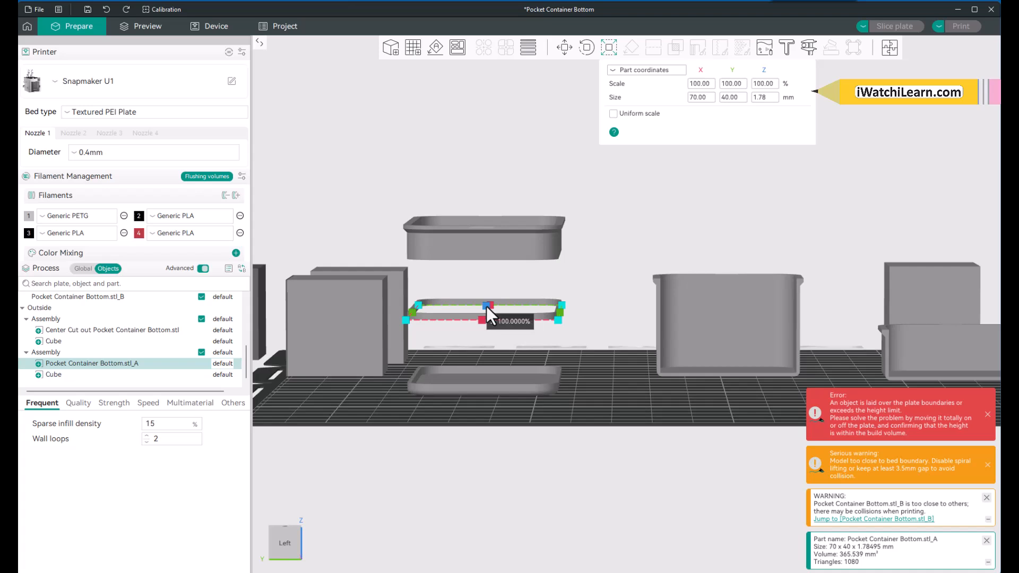
{"action": "left_click_drag", "start_coordinate": [486, 306], "coordinate": [476, 210]}
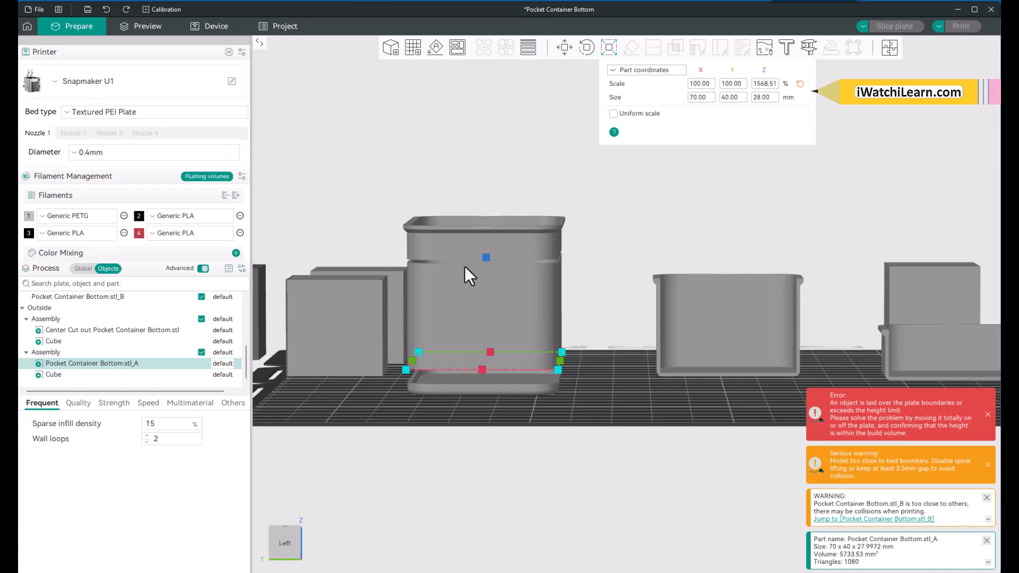
Step: Lower the stretched ring Pocket Container Bottom.stl_A onto the base section, to Z 3.27 in object coordinates
{"action": "scroll", "coordinate": [461, 421], "scroll_direction": "up", "scroll_amount": 3}
{"action": "left_click_drag", "start_coordinate": [461, 438], "coordinate": [462, 434]}
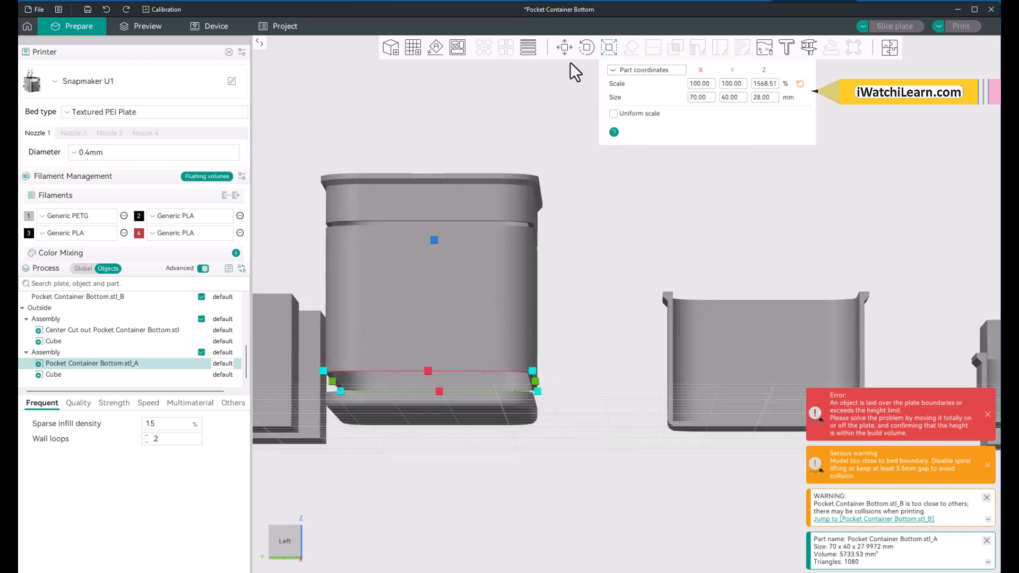
{"action": "left_click", "coordinate": [564, 48]}
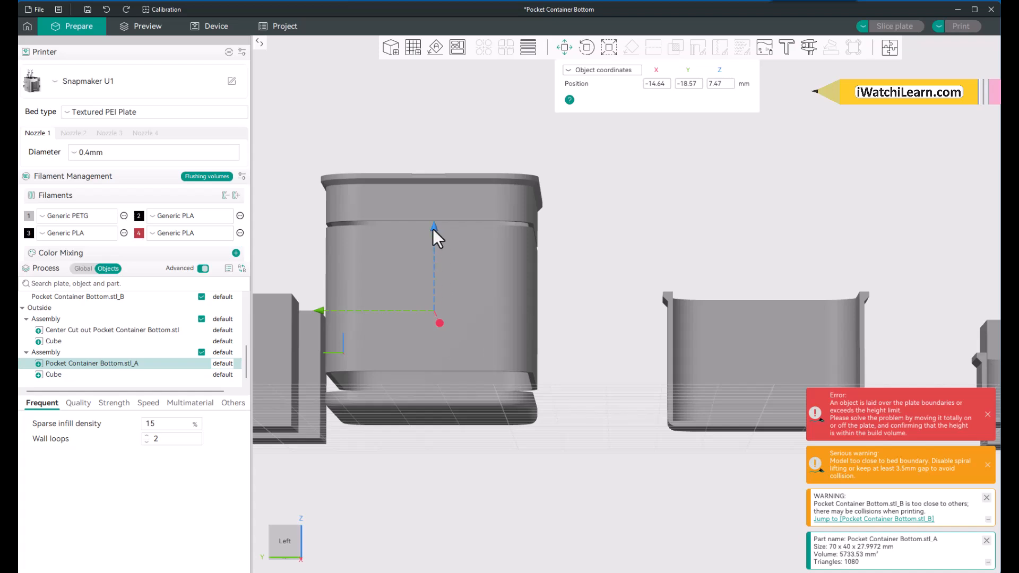
{"action": "left_click_drag", "start_coordinate": [433, 229], "coordinate": [433, 251]}
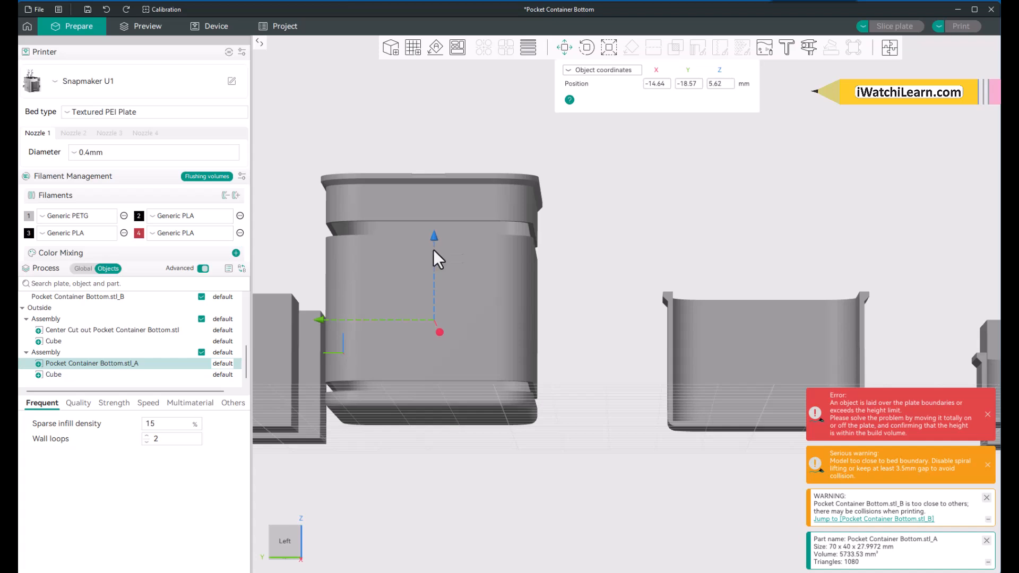
{"action": "left_click_drag", "start_coordinate": [429, 464], "coordinate": [429, 467]}
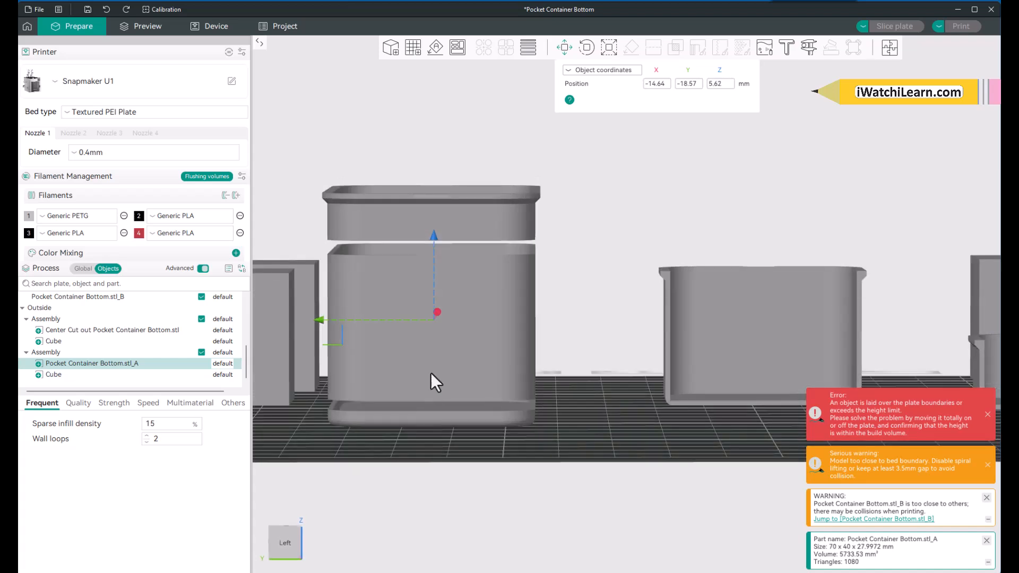
{"action": "left_click_drag", "start_coordinate": [434, 237], "coordinate": [436, 252]}
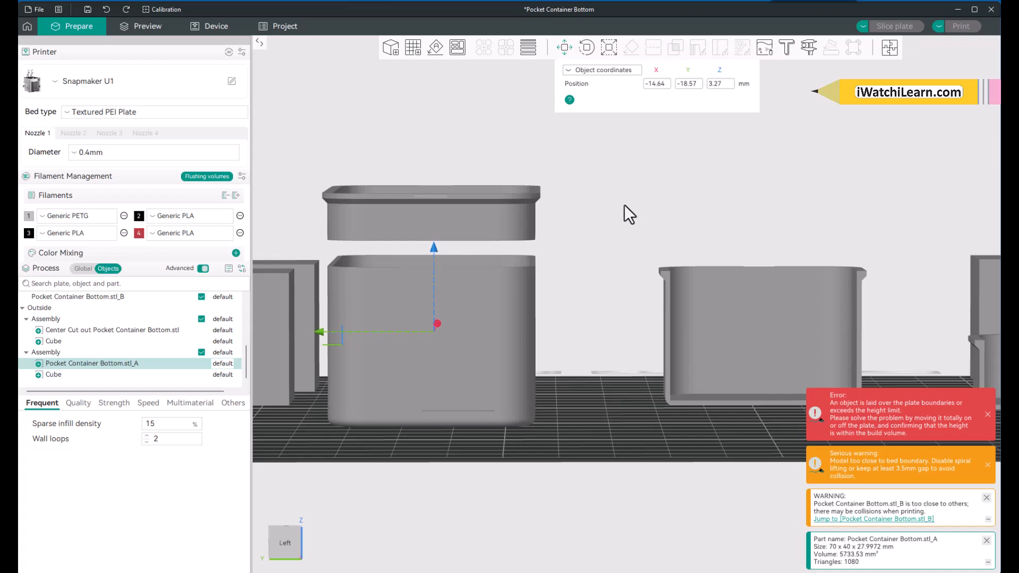
Step: Stretch the ring along Z to about 33.66 mm high so it reaches the raised top section, then deselect it
{"action": "left_click", "coordinate": [609, 48]}
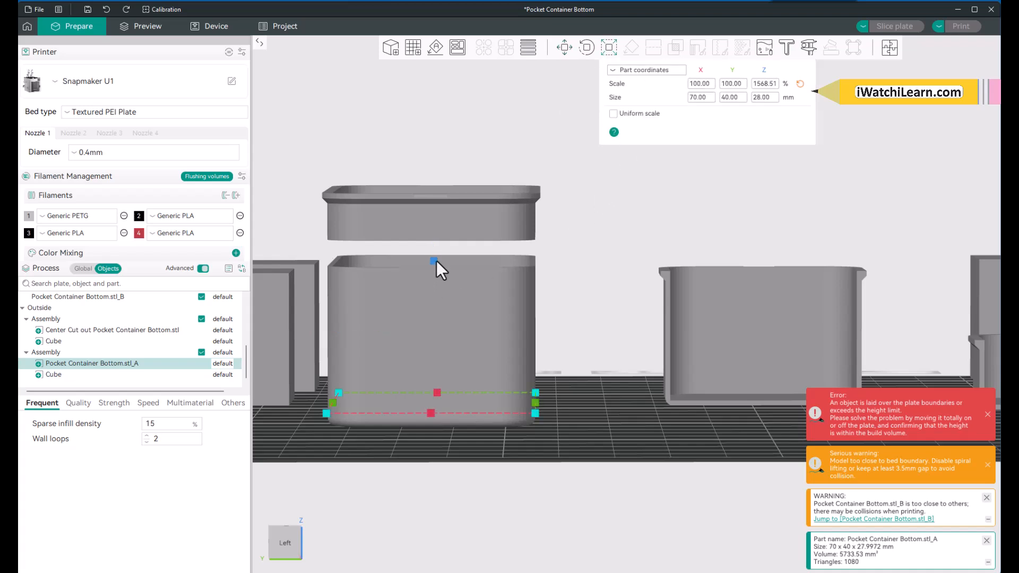
{"action": "mouse_move", "coordinate": [434, 262]}
{"action": "left_click_drag", "start_coordinate": [433, 263], "coordinate": [436, 233]}
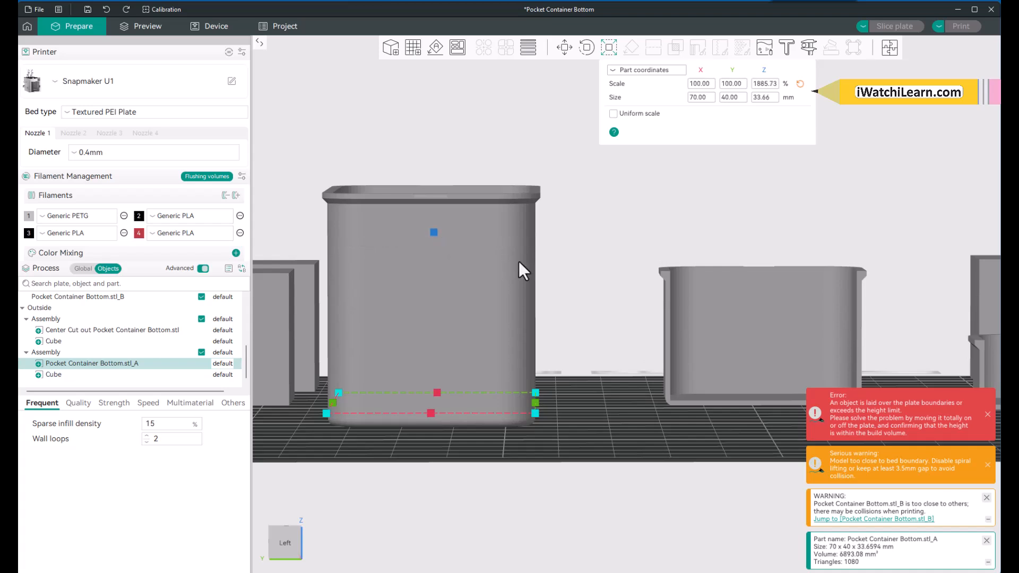
{"action": "left_click", "coordinate": [569, 265]}
{"action": "scroll", "coordinate": [570, 265], "scroll_direction": "down", "scroll_amount": 3}
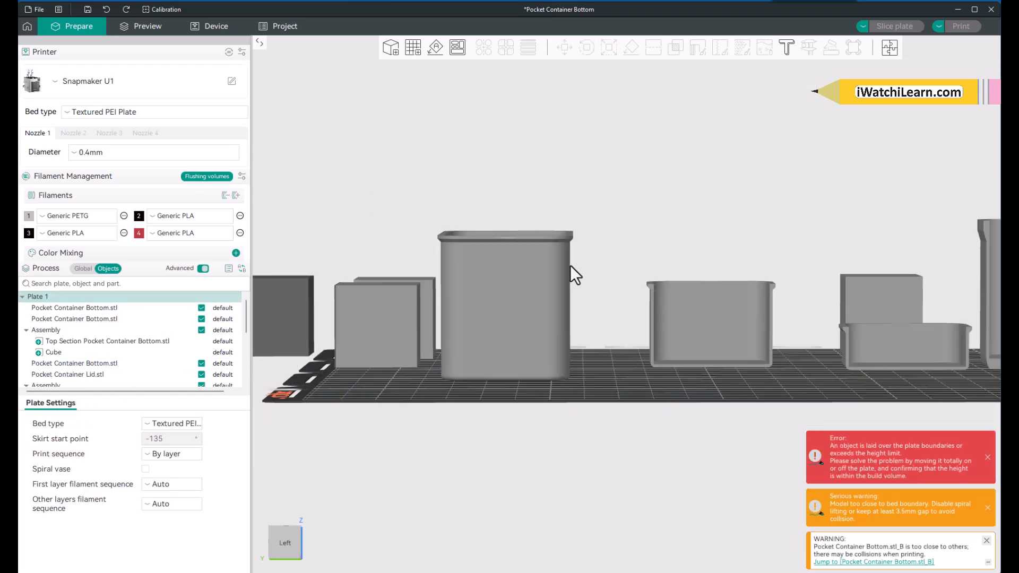
{"action": "scroll", "coordinate": [570, 265], "scroll_direction": "down", "scroll_amount": 1}
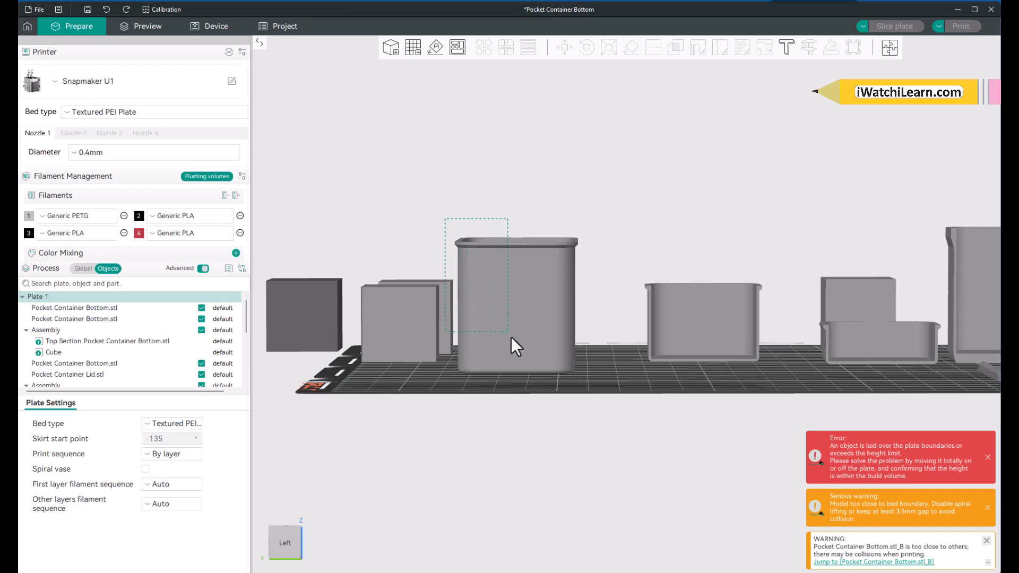
Step: Assemble the base, stretched ring and raised top section of the tall container, with their cubes, into one object, then deselect it
{"action": "left_click_drag", "start_coordinate": [511, 338], "coordinate": [604, 398], "text": "shift"}
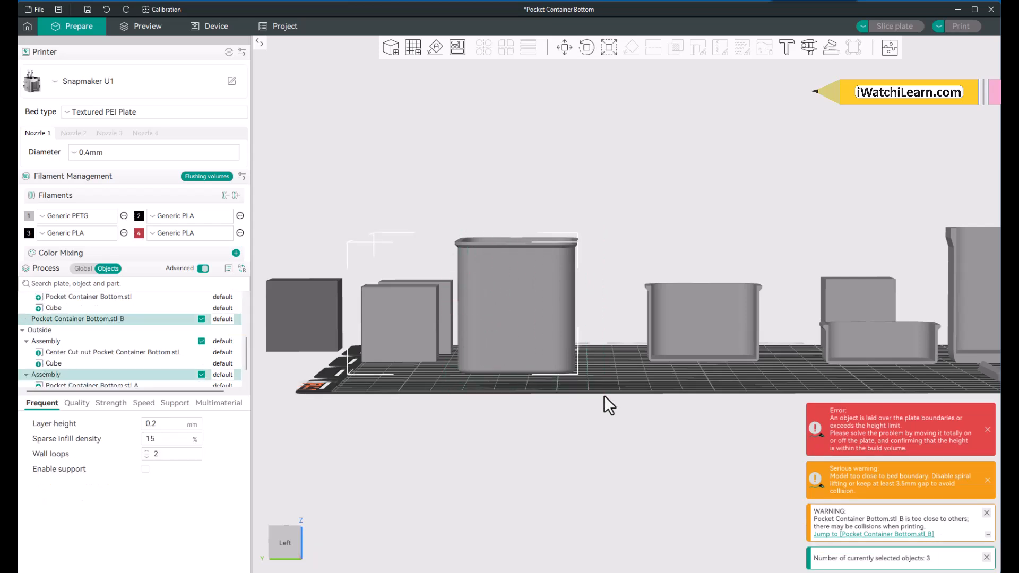
{"action": "right_click", "coordinate": [552, 333]}
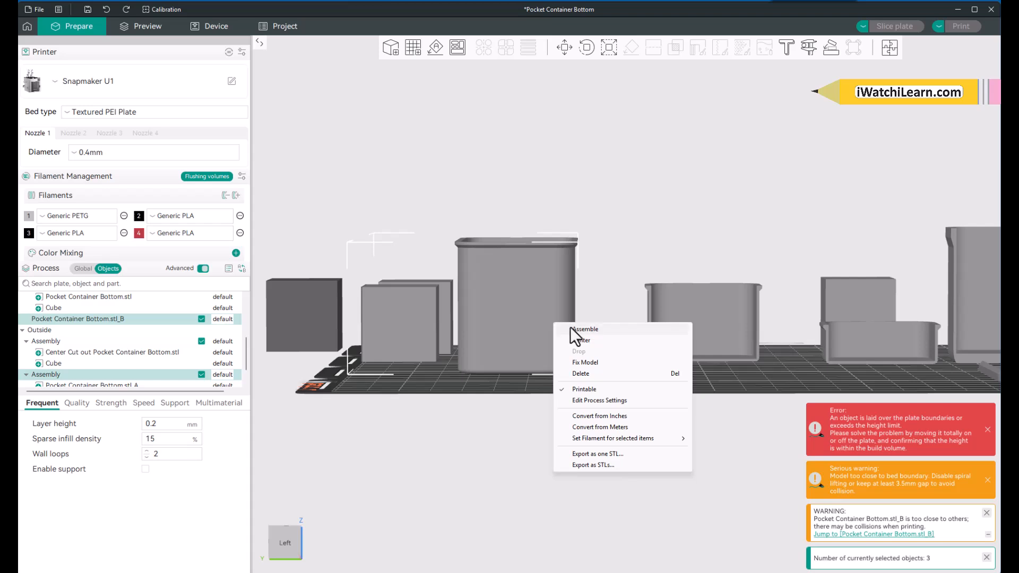
{"action": "left_click", "coordinate": [573, 329]}
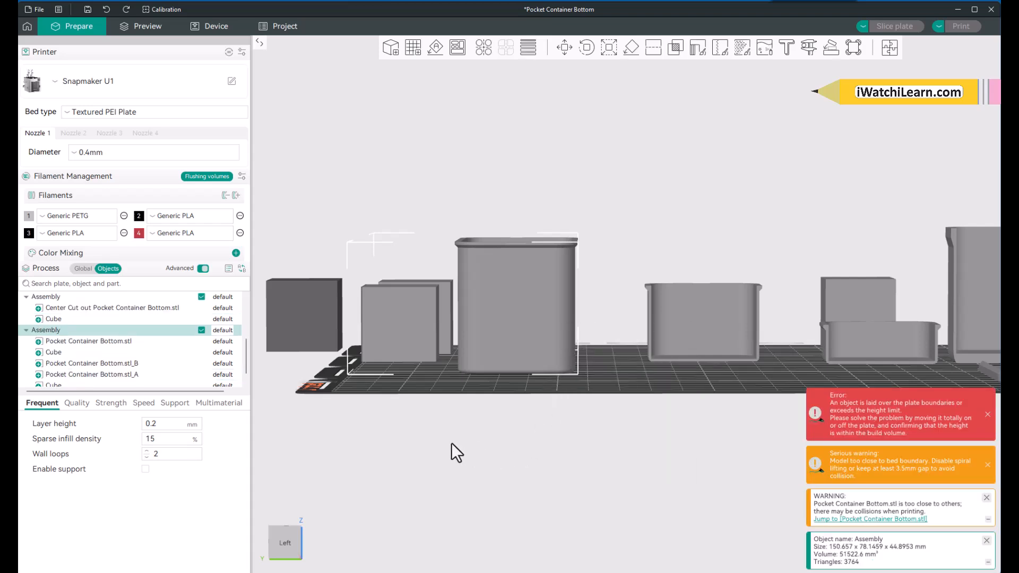
{"action": "left_click", "coordinate": [426, 394]}
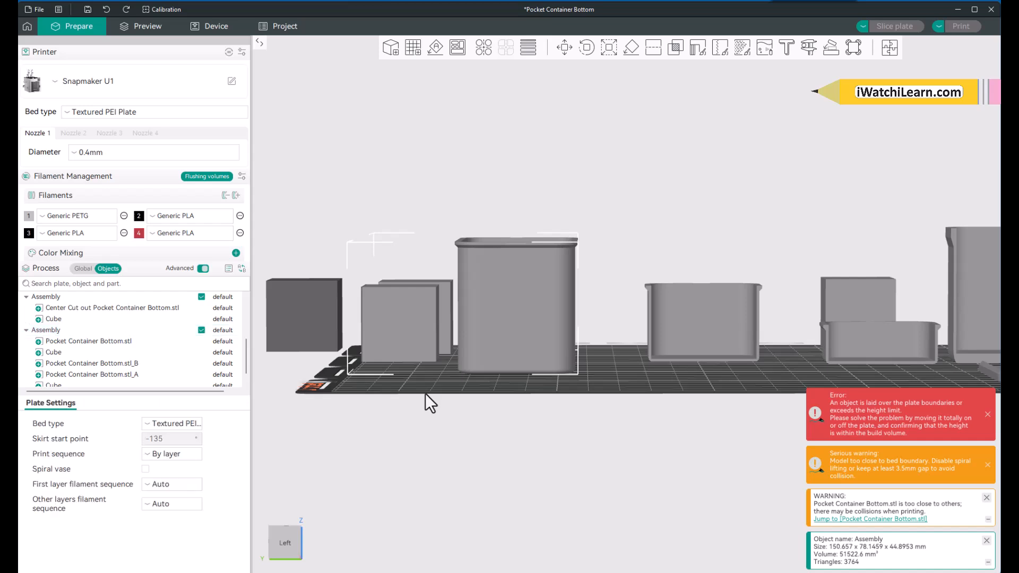
Step: Check on the plate and in the object list how the two cubes beside the tall container belong to its assembly
{"action": "scroll", "coordinate": [452, 381], "scroll_direction": "down", "scroll_amount": 1}
{"action": "left_click_drag", "start_coordinate": [452, 381], "coordinate": [449, 400]}
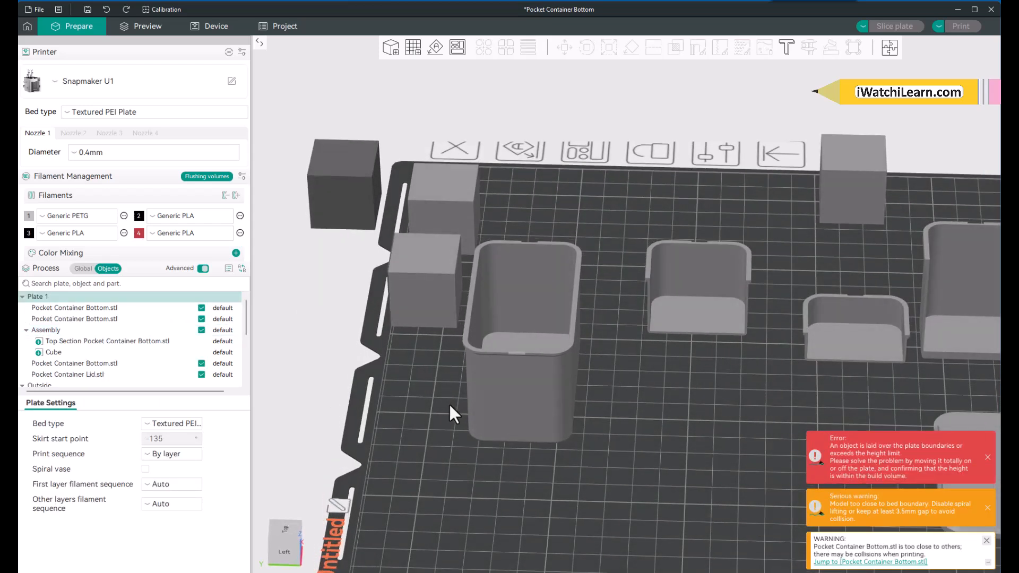
{"action": "left_click", "coordinate": [416, 277]}
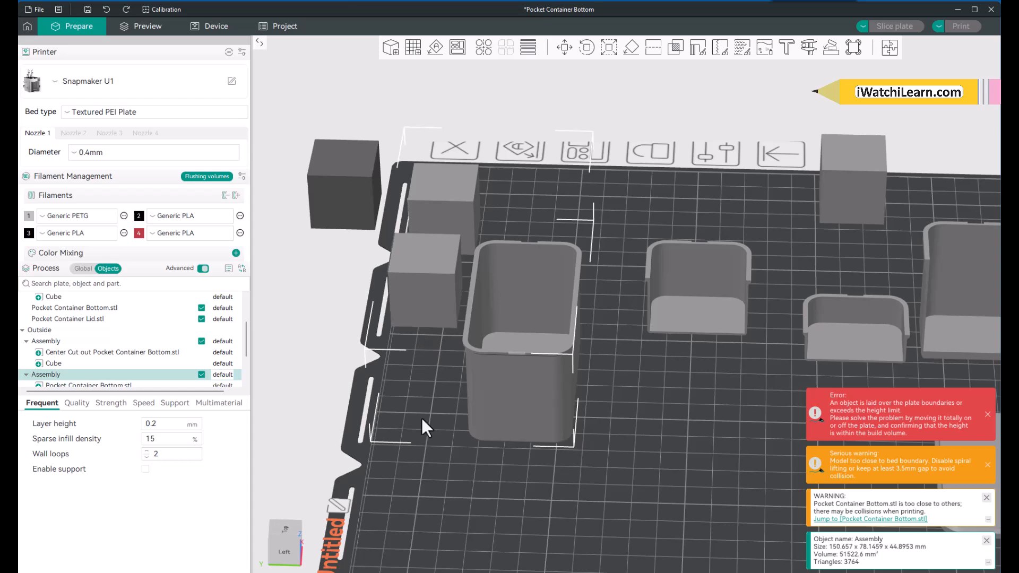
{"action": "left_click", "coordinate": [444, 508]}
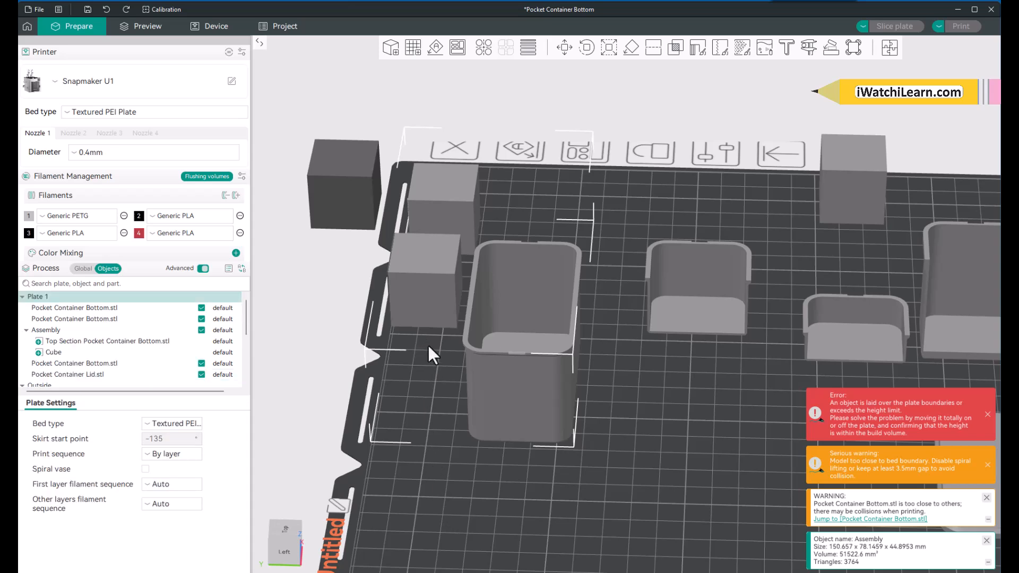
{"action": "left_click", "coordinate": [423, 318]}
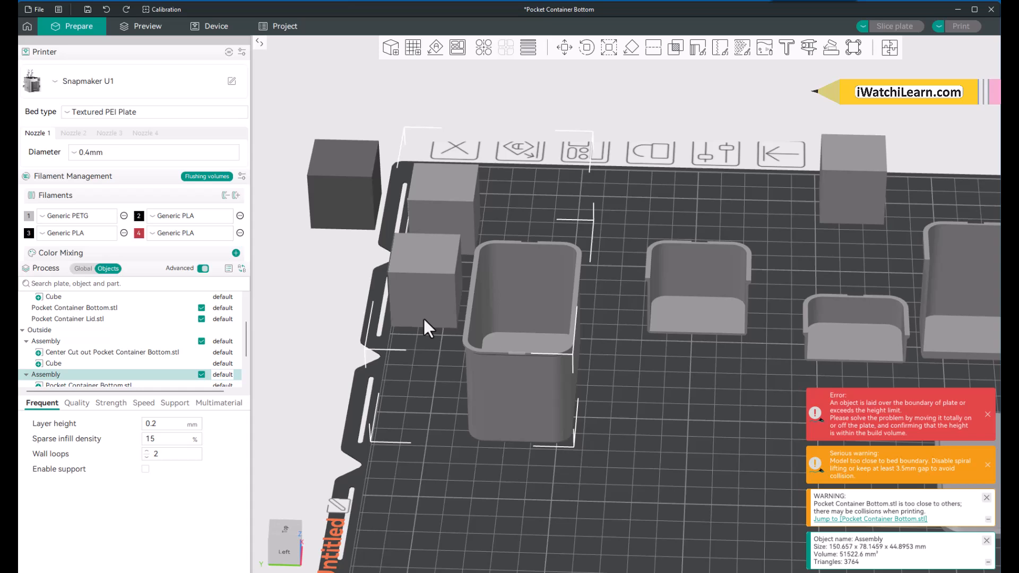
{"action": "left_click", "coordinate": [412, 495]}
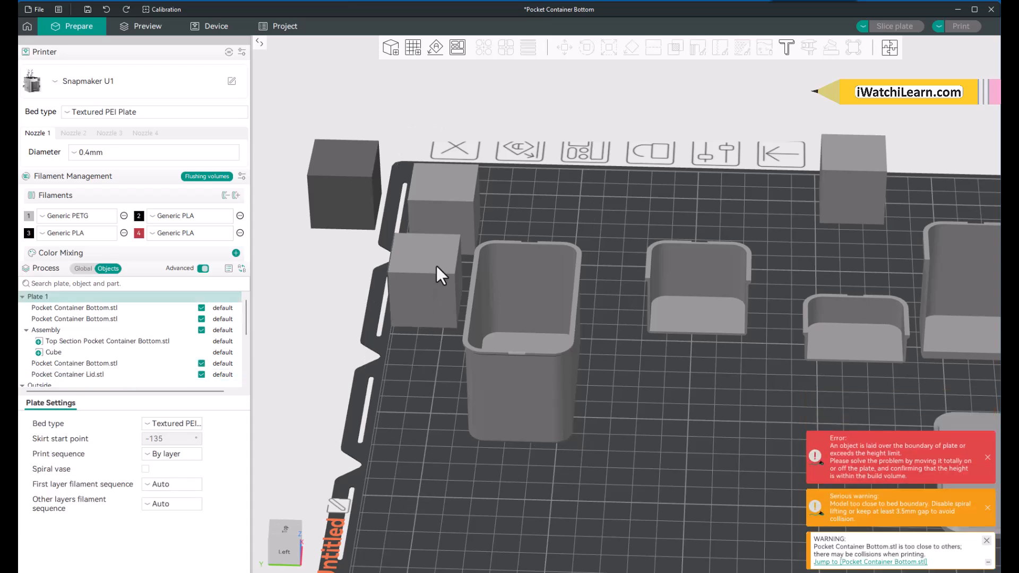
{"action": "left_click", "coordinate": [438, 205]}
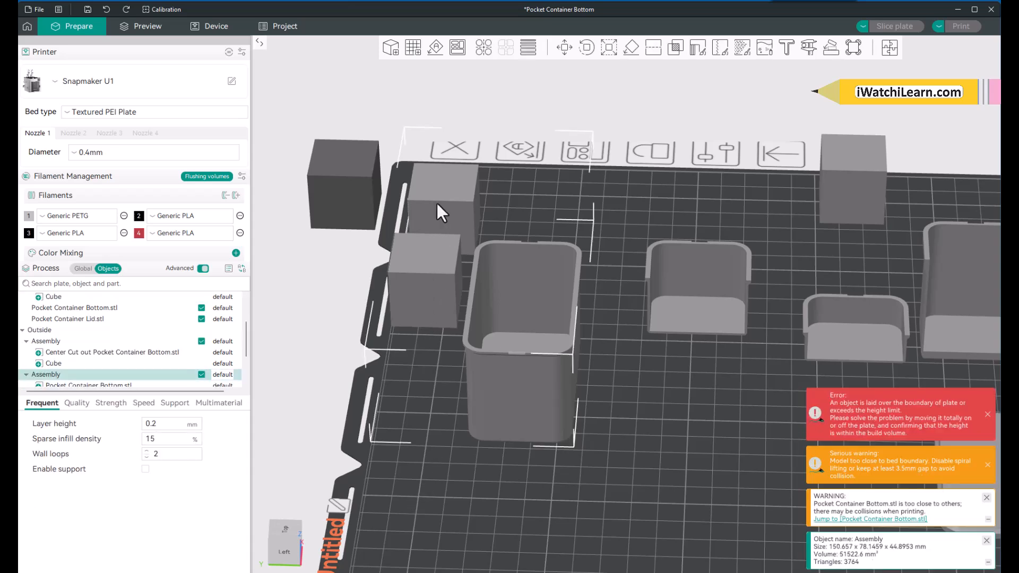
{"action": "left_click", "coordinate": [450, 501]}
{"action": "scroll", "coordinate": [162, 351], "scroll_direction": "down", "scroll_amount": 5}
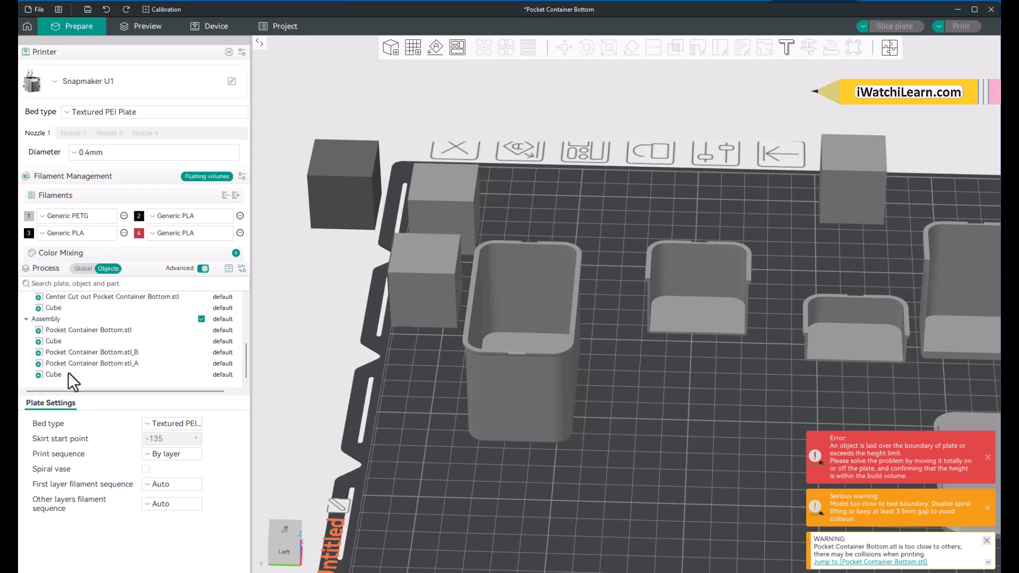
{"action": "left_click", "coordinate": [67, 373]}
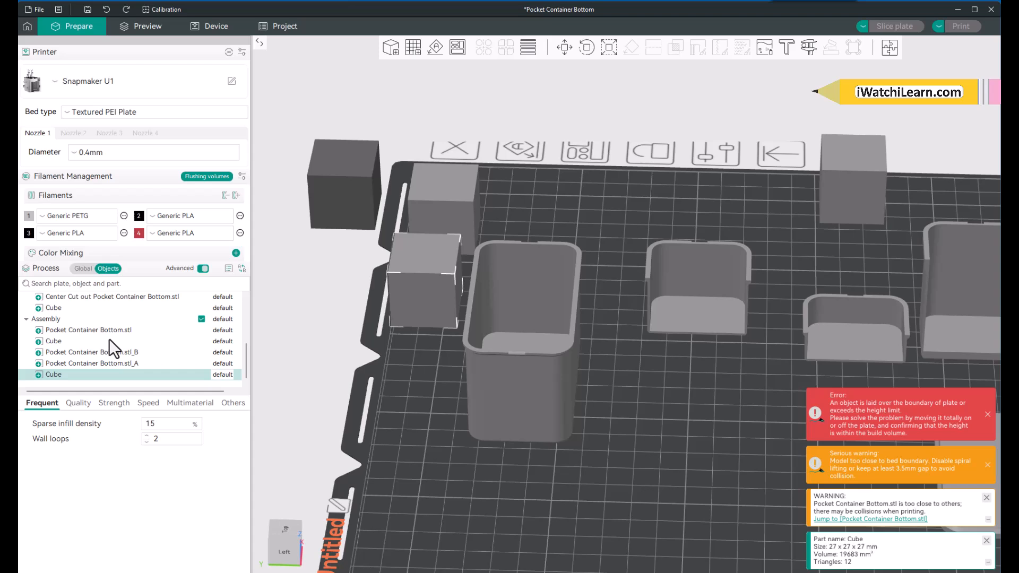
{"action": "left_click", "coordinate": [434, 499]}
{"action": "left_click", "coordinate": [426, 316]}
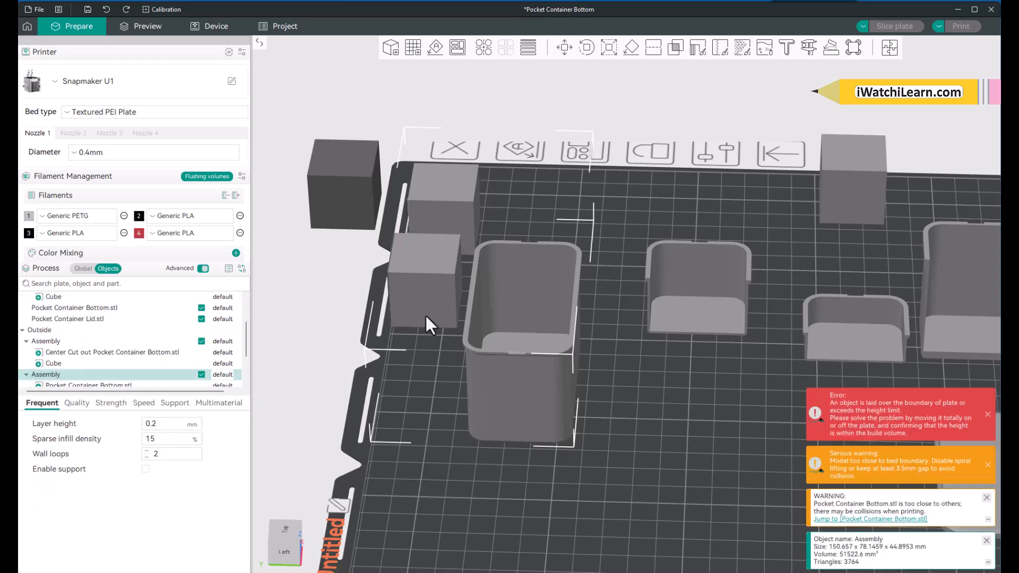
{"action": "left_click", "coordinate": [428, 487]}
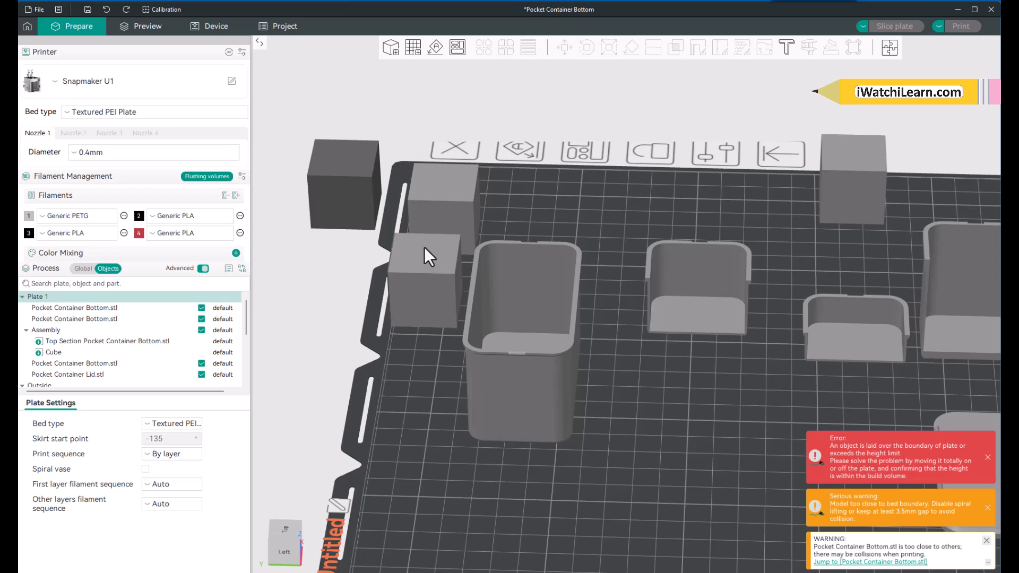
{"action": "left_click", "coordinate": [427, 311]}
{"action": "left_click", "coordinate": [406, 515]}
Step: Delete both helper cubes from the tall container's assembly and select the cube in the Center Cut out assembly
{"action": "scroll", "coordinate": [132, 367], "scroll_direction": "down", "scroll_amount": 3}
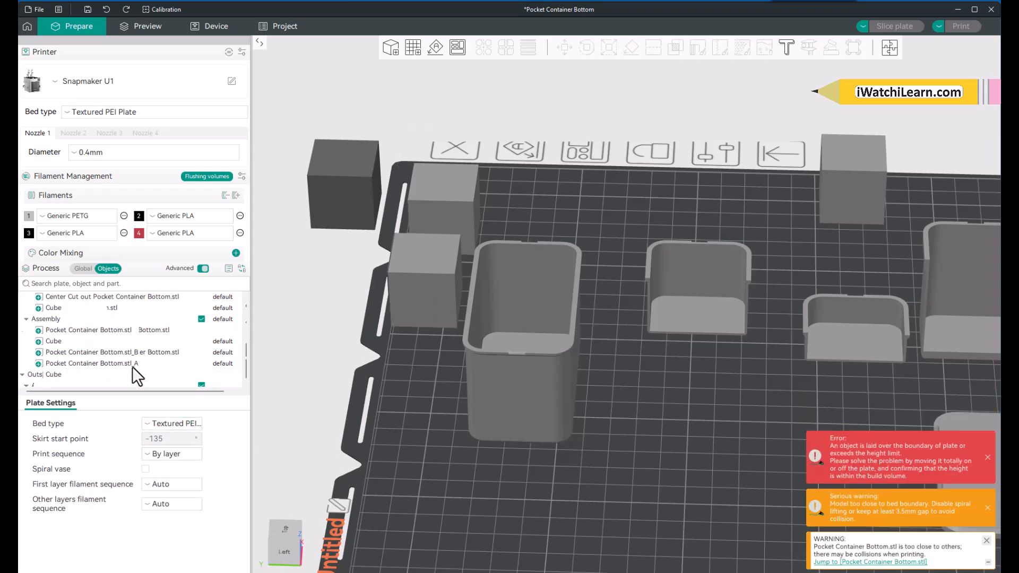
{"action": "left_click", "coordinate": [67, 377]}
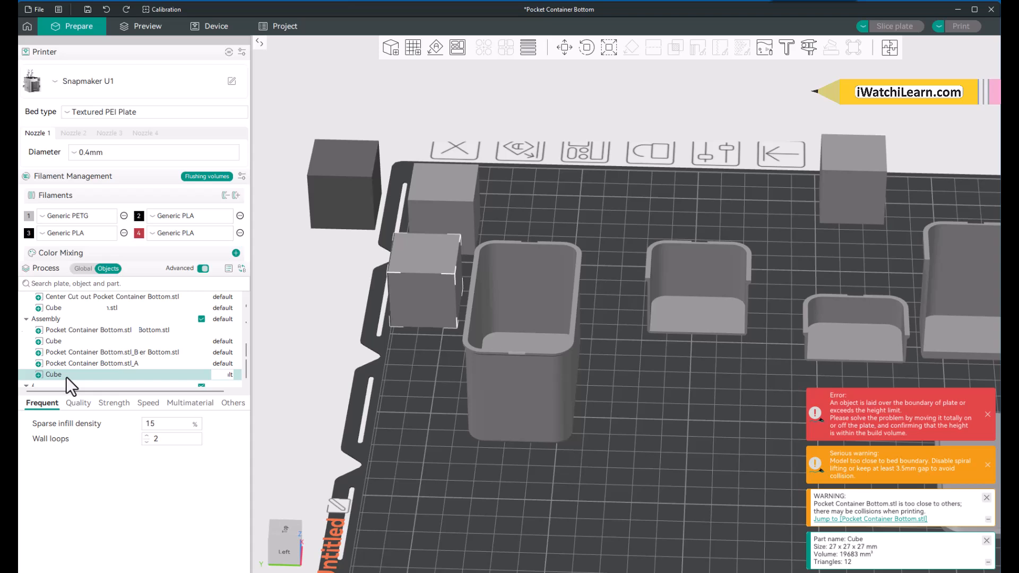
{"action": "key", "text": "Delete"}
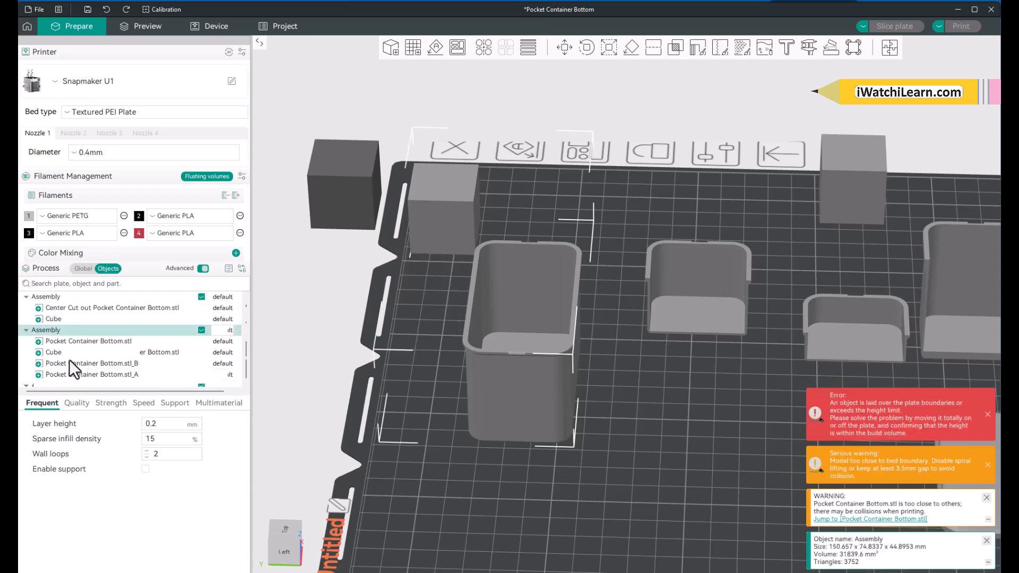
{"action": "left_click", "coordinate": [62, 353]}
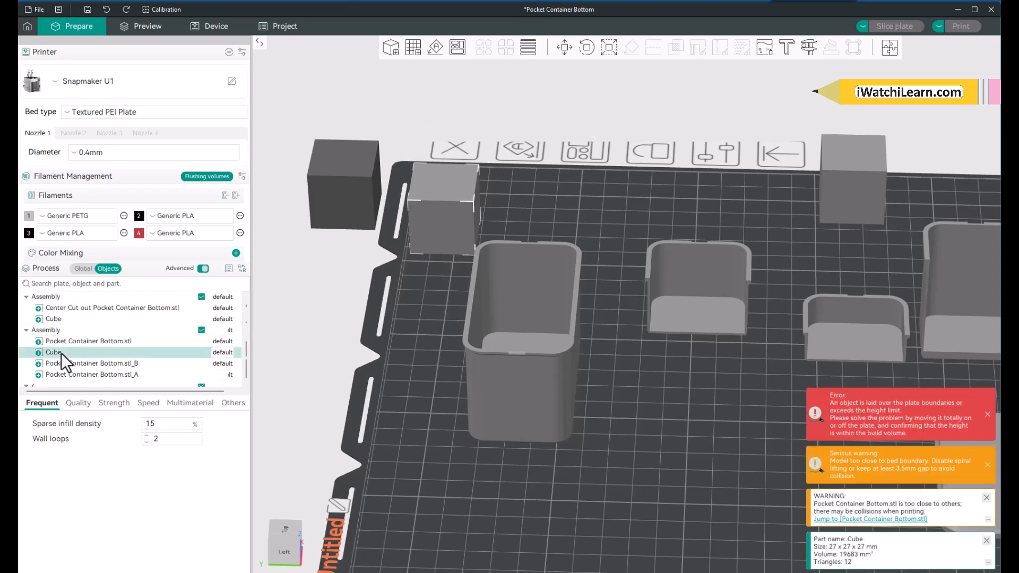
{"action": "key", "text": "Delete"}
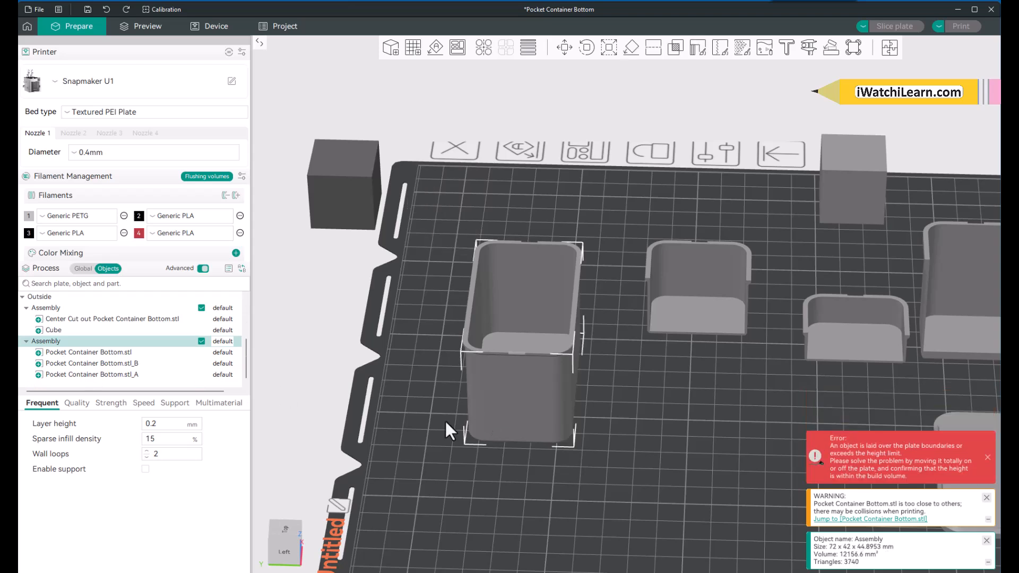
{"action": "left_click", "coordinate": [86, 330]}
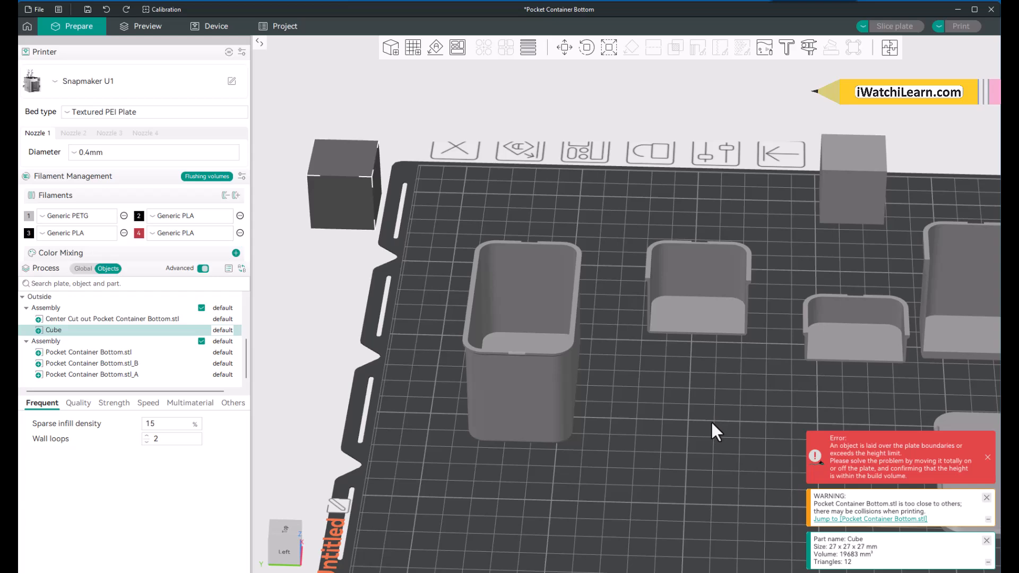
Step: Examine the joined tall container from the side, from above and inside, including where the stretched ring meets the other sections
{"action": "mouse_move", "coordinate": [711, 421]}
{"action": "left_mouse_down"}
{"action": "mouse_move", "coordinate": [696, 408]}
{"action": "mouse_move", "coordinate": [714, 411]}
{"action": "mouse_move", "coordinate": [712, 424]}
{"action": "left_mouse_up"}
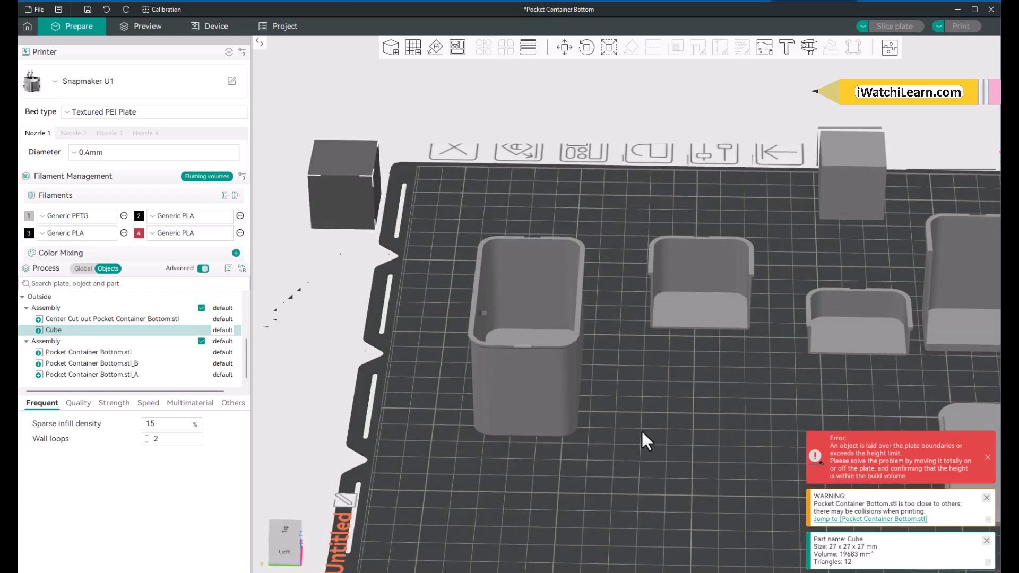
{"action": "scroll", "coordinate": [546, 377], "scroll_direction": "up", "scroll_amount": 2}
{"action": "scroll", "coordinate": [547, 379], "scroll_direction": "down", "scroll_amount": 5}
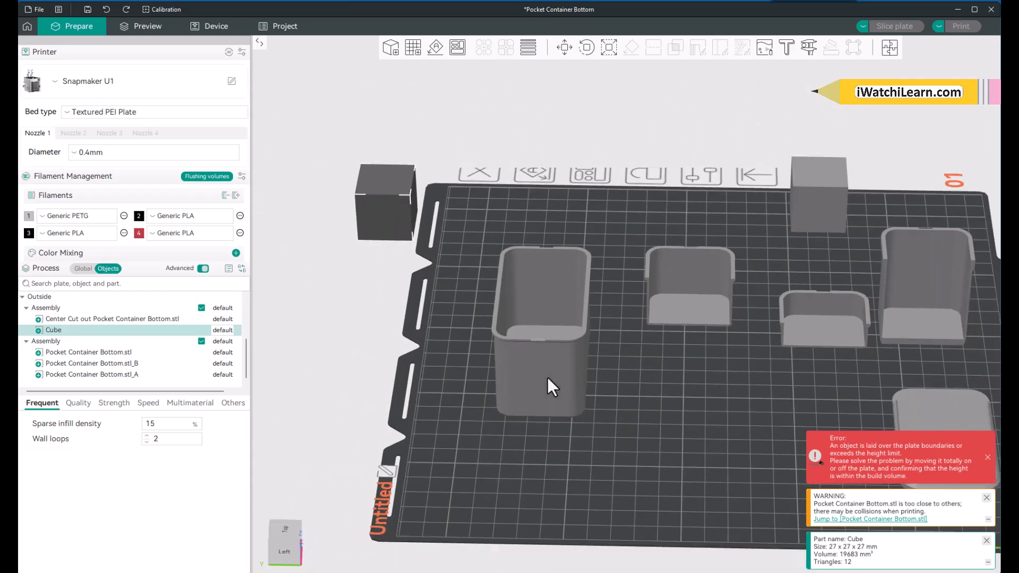
{"action": "scroll", "coordinate": [547, 377], "scroll_direction": "up", "scroll_amount": 3}
{"action": "mouse_move", "coordinate": [500, 478]}
{"action": "left_mouse_down"}
{"action": "mouse_move", "coordinate": [538, 474]}
{"action": "mouse_move", "coordinate": [514, 490]}
{"action": "mouse_move", "coordinate": [498, 480]}
{"action": "mouse_move", "coordinate": [500, 466]}
{"action": "left_mouse_up"}
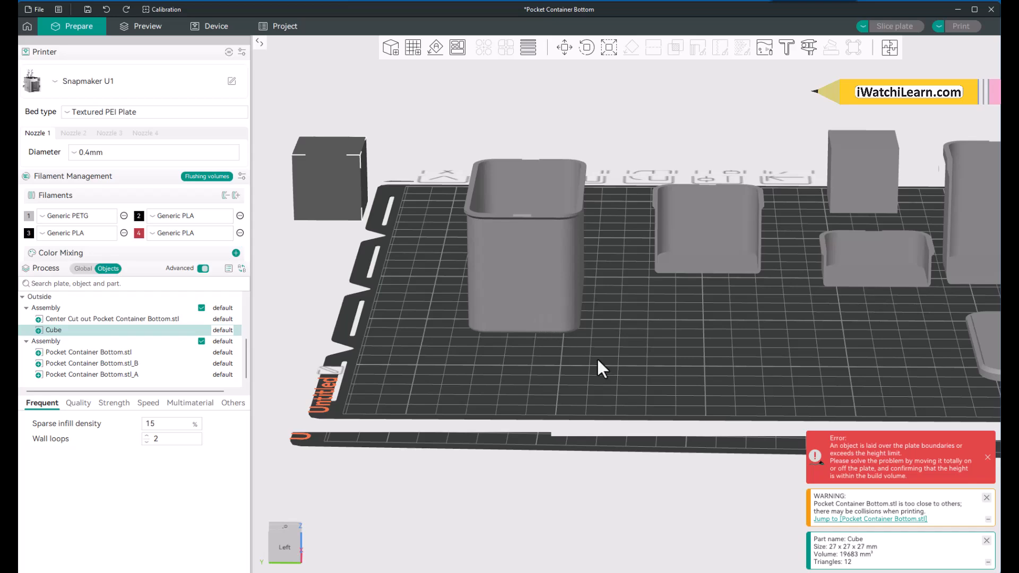
{"action": "mouse_move", "coordinate": [605, 354]}
{"action": "left_mouse_down"}
{"action": "mouse_move", "coordinate": [610, 390]}
{"action": "mouse_move", "coordinate": [665, 350]}
{"action": "mouse_move", "coordinate": [616, 366]}
{"action": "mouse_move", "coordinate": [608, 353]}
{"action": "left_mouse_up"}
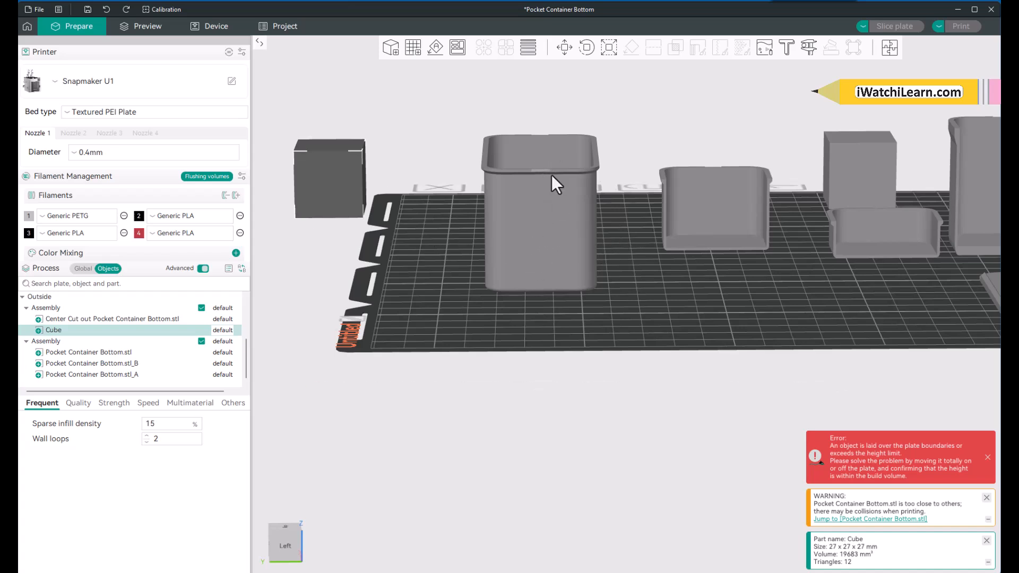
{"action": "scroll", "coordinate": [541, 171], "scroll_direction": "up", "scroll_amount": 2}
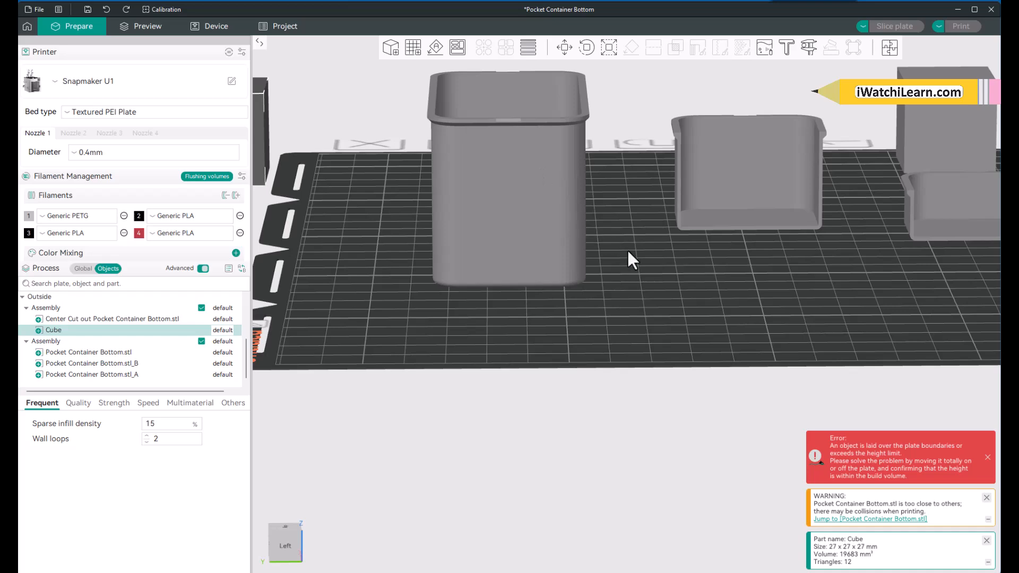
{"action": "left_click_drag", "start_coordinate": [627, 253], "coordinate": [629, 268]}
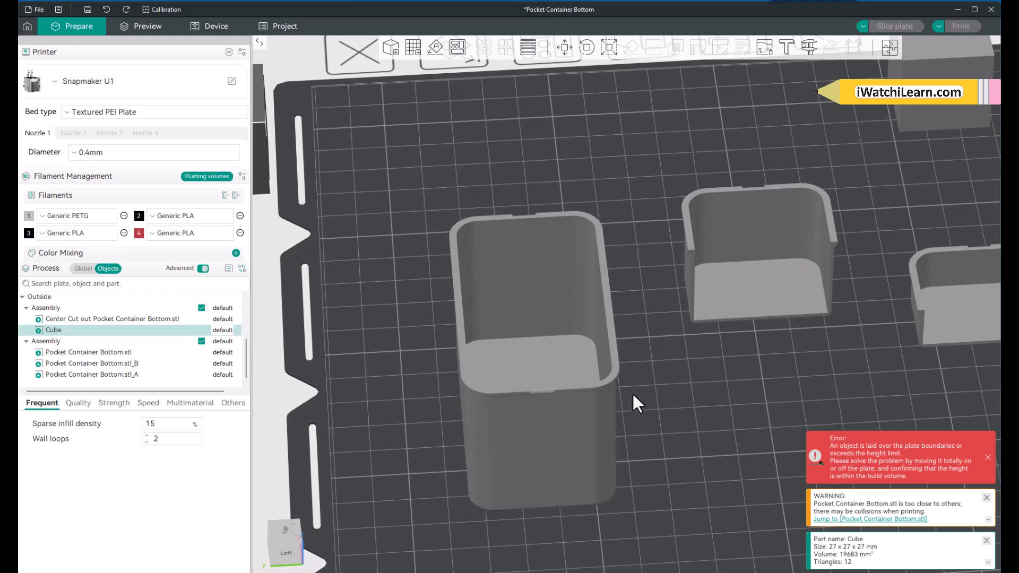
{"action": "left_click_drag", "start_coordinate": [632, 392], "coordinate": [664, 393]}
{"action": "scroll", "coordinate": [657, 391], "scroll_direction": "down", "scroll_amount": 2}
{"action": "scroll", "coordinate": [657, 395], "scroll_direction": "down", "scroll_amount": 2}
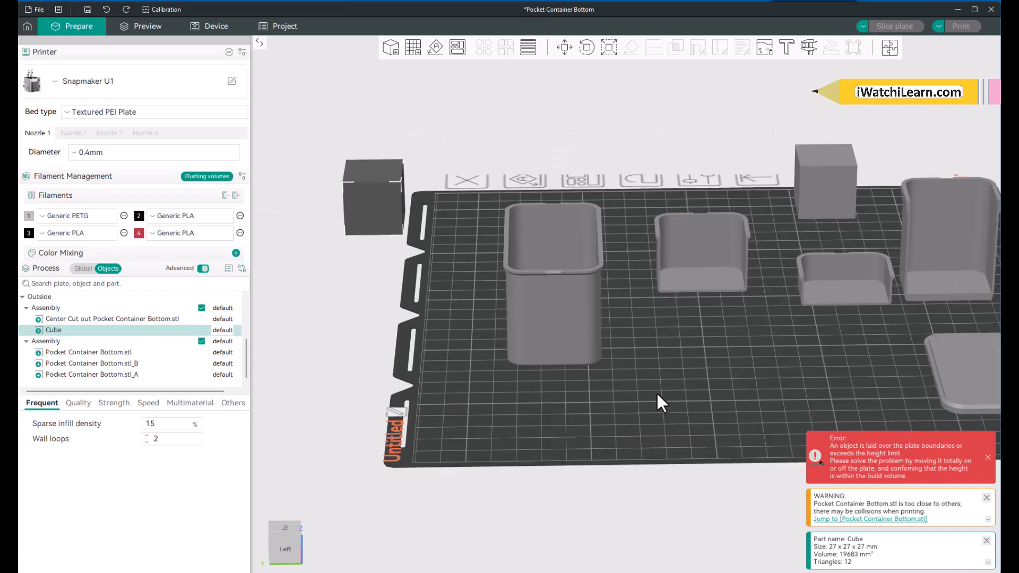
{"action": "scroll", "coordinate": [614, 309], "scroll_direction": "up", "scroll_amount": 1}
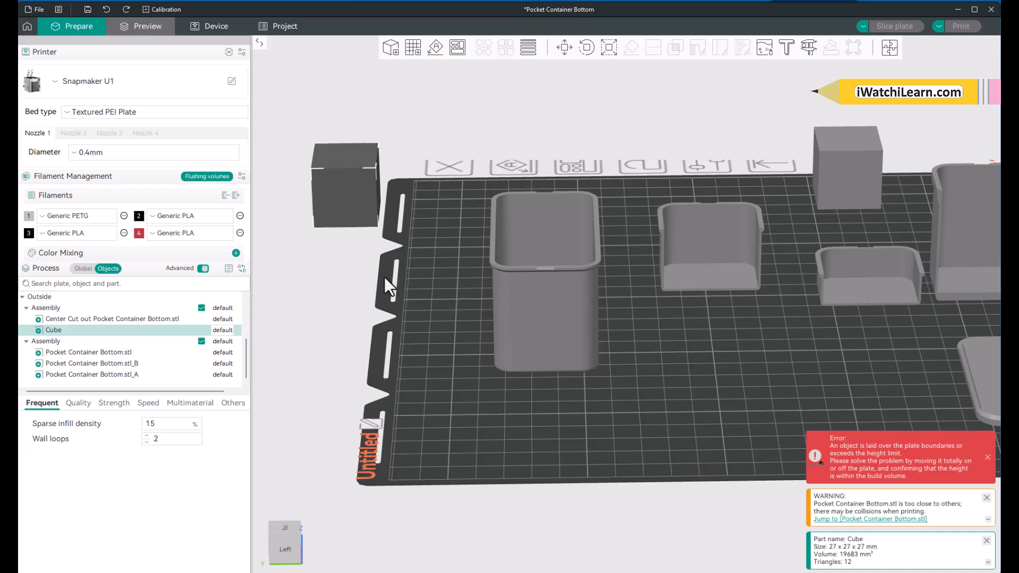
Step: Look over the whole plate in the slicing preview and return to the model preparation view
{"action": "key", "text": "ctrl+2"}
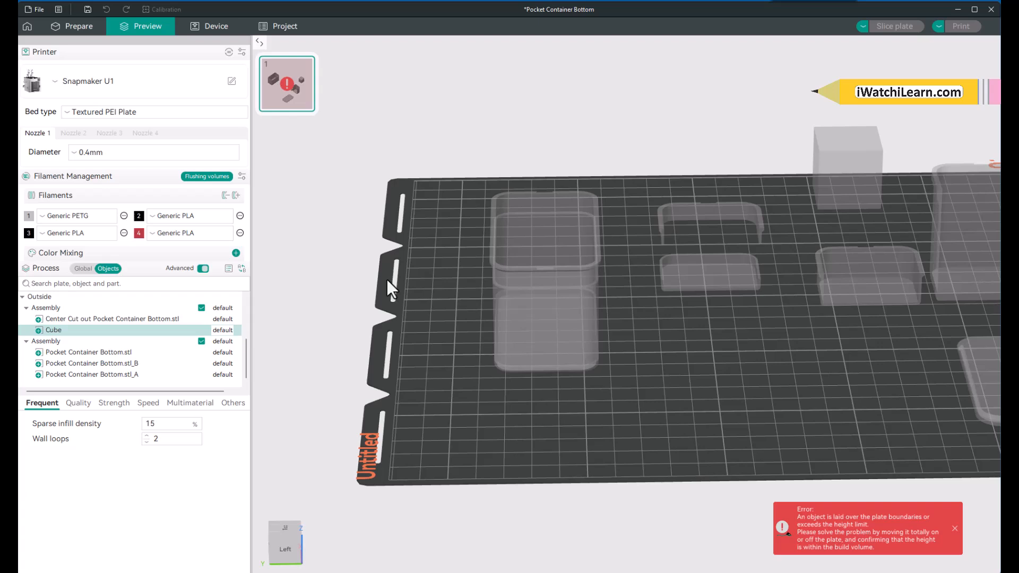
{"action": "left_click", "coordinate": [291, 94]}
{"action": "scroll", "coordinate": [477, 308], "scroll_direction": "down", "scroll_amount": 4}
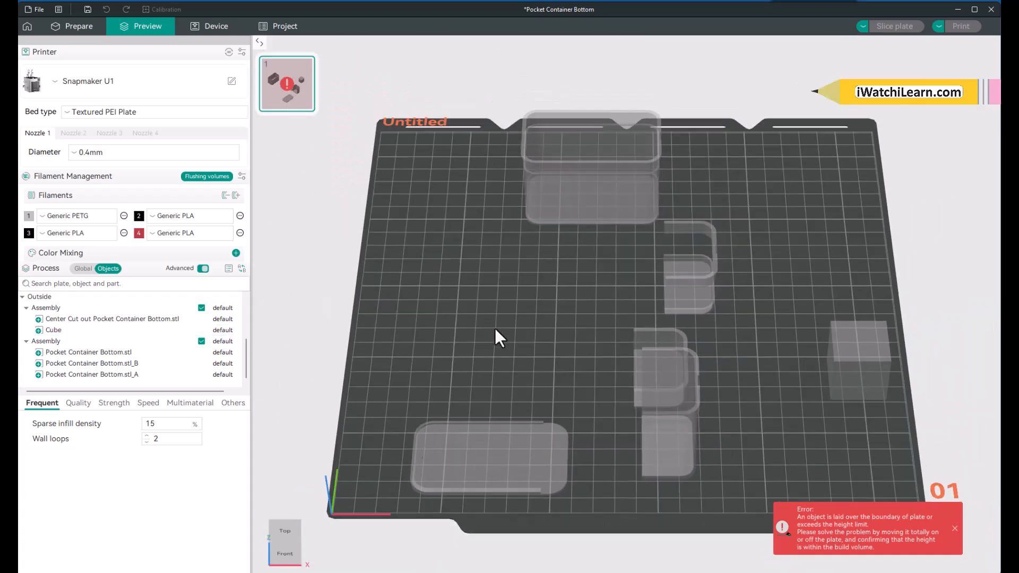
{"action": "scroll", "coordinate": [494, 328], "scroll_direction": "down", "scroll_amount": 3}
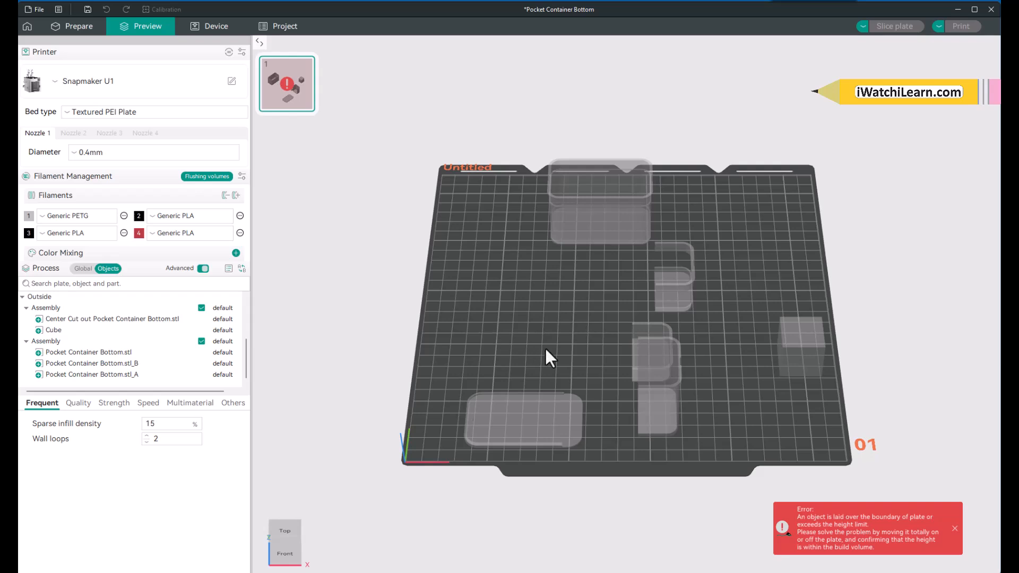
{"action": "scroll", "coordinate": [545, 354], "scroll_direction": "up", "scroll_amount": 2}
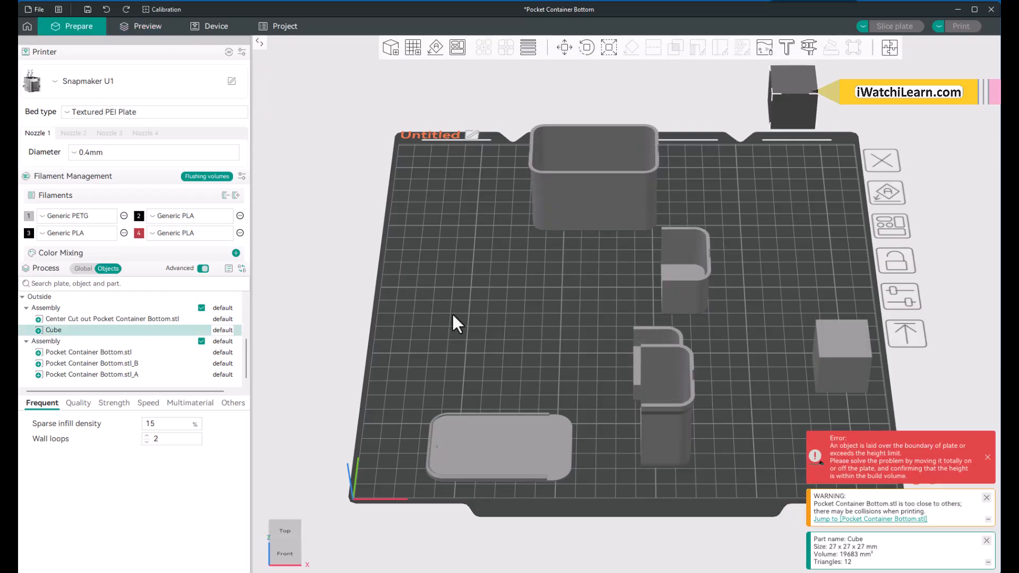
Step: Delete the selected cube outside the plate from the Center Cut out assembly
{"action": "left_click_drag", "start_coordinate": [453, 310], "coordinate": [487, 325]}
{"action": "key", "text": "1"}
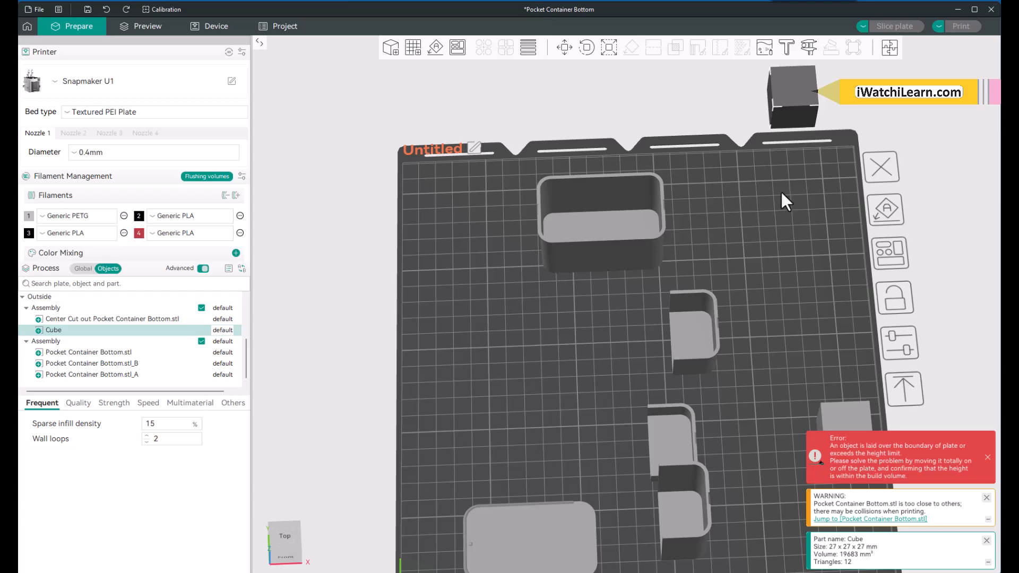
{"action": "key", "text": "Delete"}
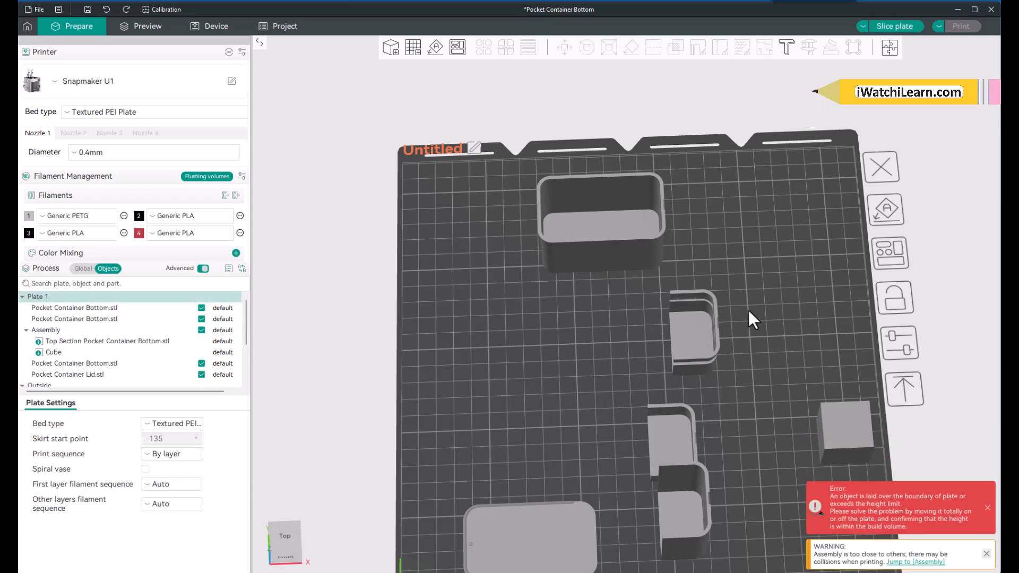
{"action": "left_click_drag", "start_coordinate": [748, 310], "coordinate": [818, 298]}
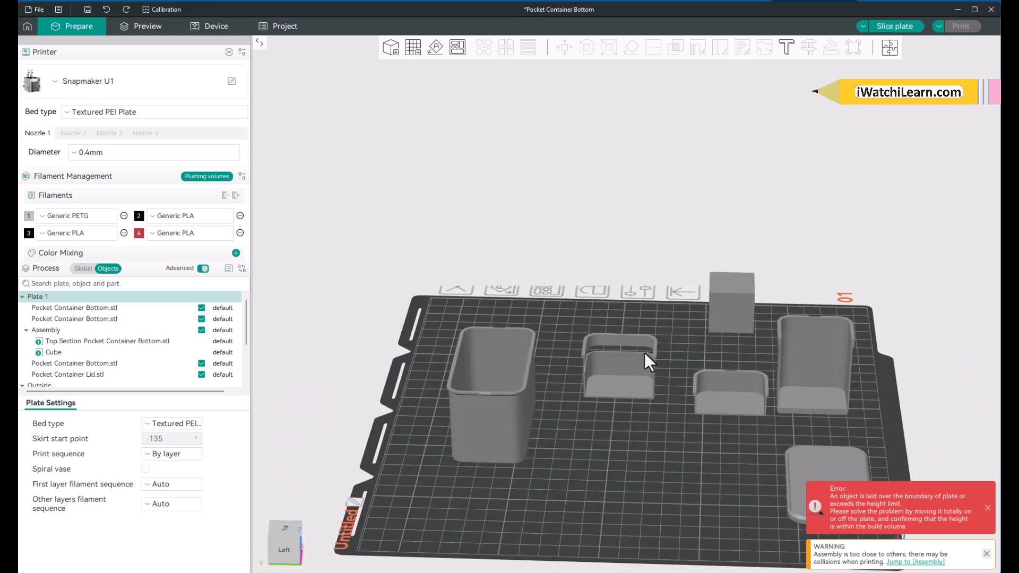
Step: Examine the tall container on the plate from above, at lower angles and straight from its left side
{"action": "left_click_drag", "start_coordinate": [634, 438], "coordinate": [631, 435]}
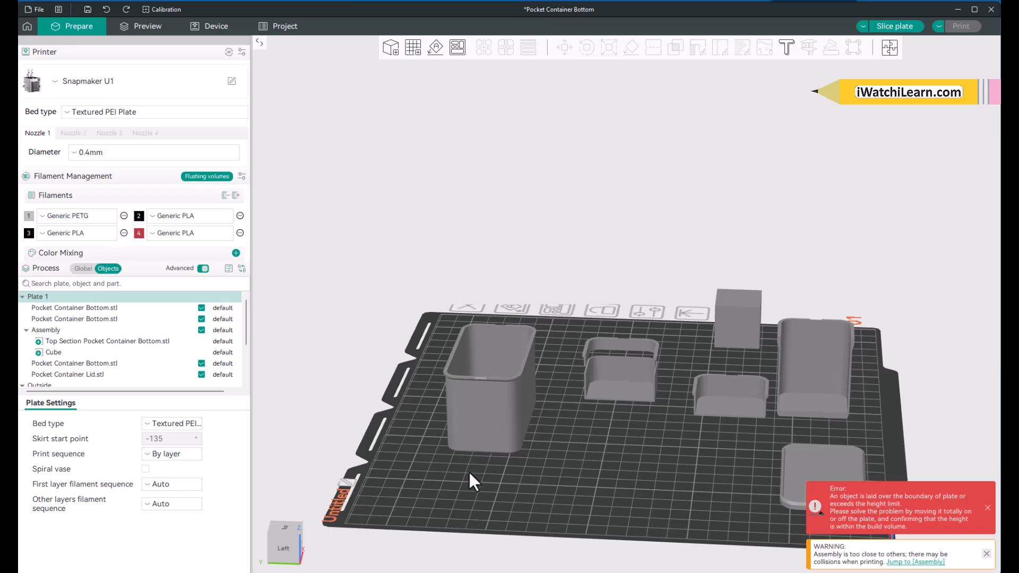
{"action": "mouse_move", "coordinate": [469, 473]}
{"action": "left_mouse_down"}
{"action": "mouse_move", "coordinate": [480, 461]}
{"action": "mouse_move", "coordinate": [458, 458]}
{"action": "left_mouse_up"}
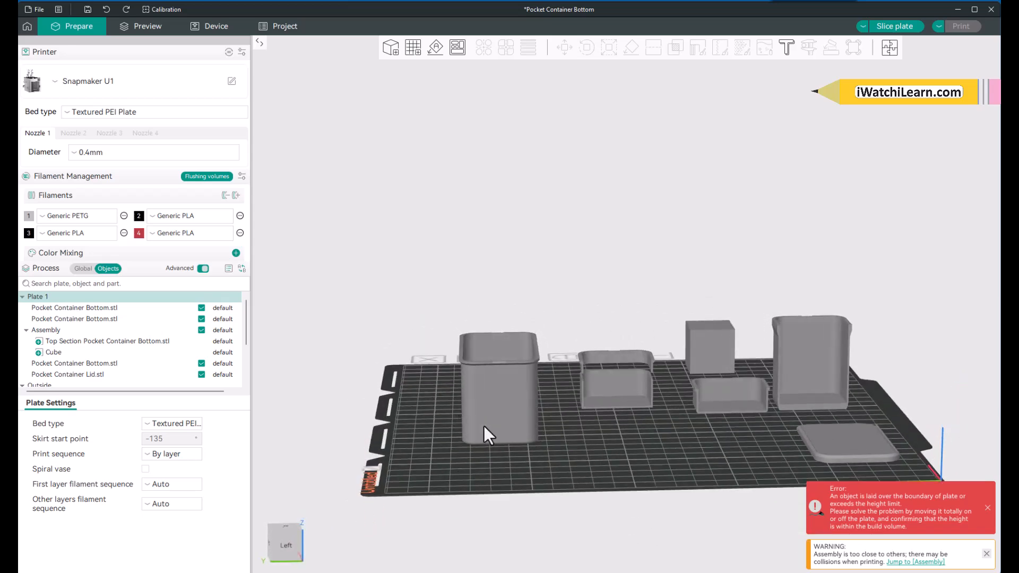
{"action": "scroll", "coordinate": [483, 426], "scroll_direction": "up", "scroll_amount": 4}
{"action": "scroll", "coordinate": [511, 499], "scroll_direction": "up", "scroll_amount": 3}
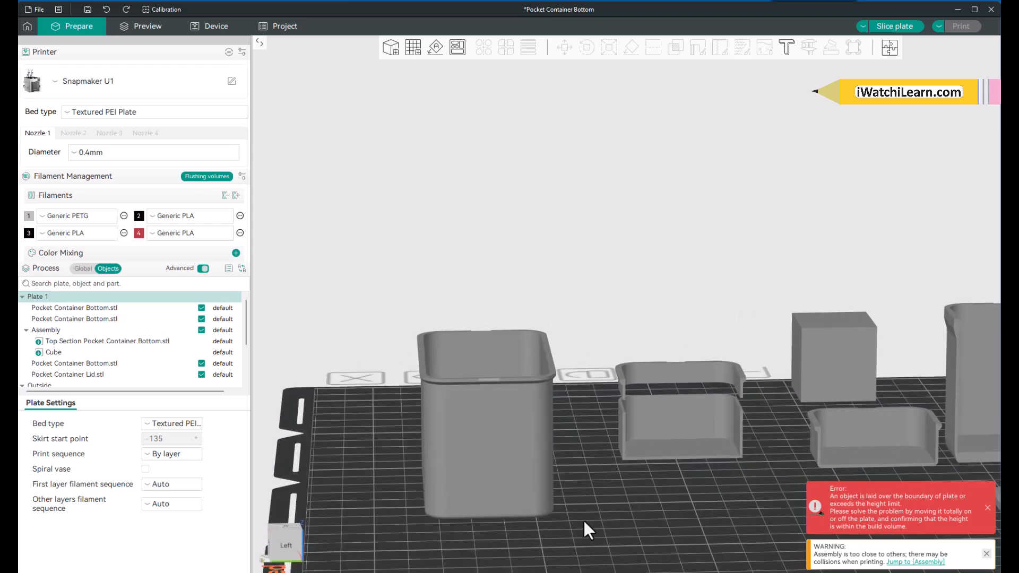
{"action": "left_click_drag", "start_coordinate": [583, 521], "coordinate": [582, 529]}
{"action": "middle_click_drag", "start_coordinate": [584, 528], "coordinate": [641, 423]}
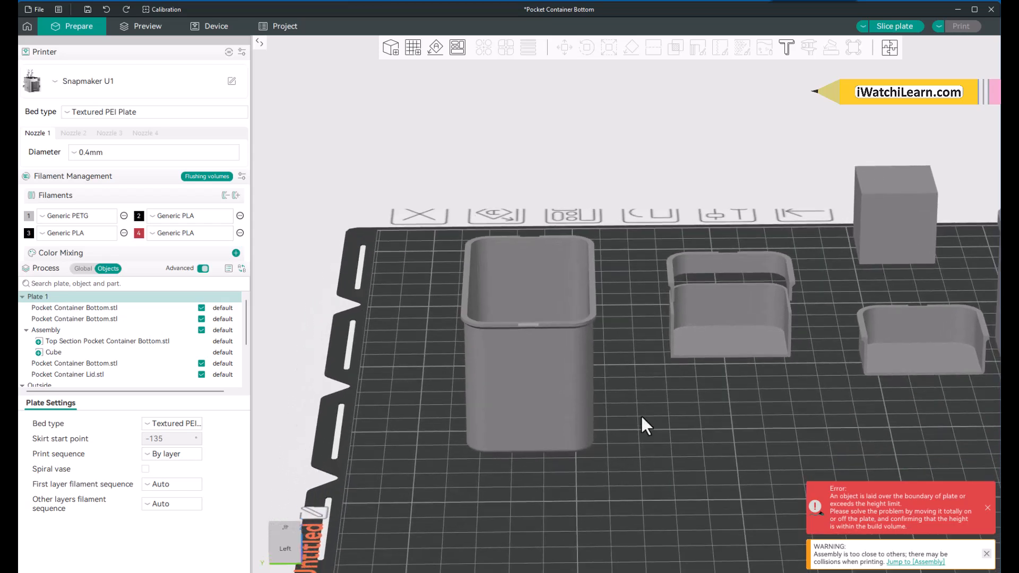
{"action": "left_click", "coordinate": [289, 555]}
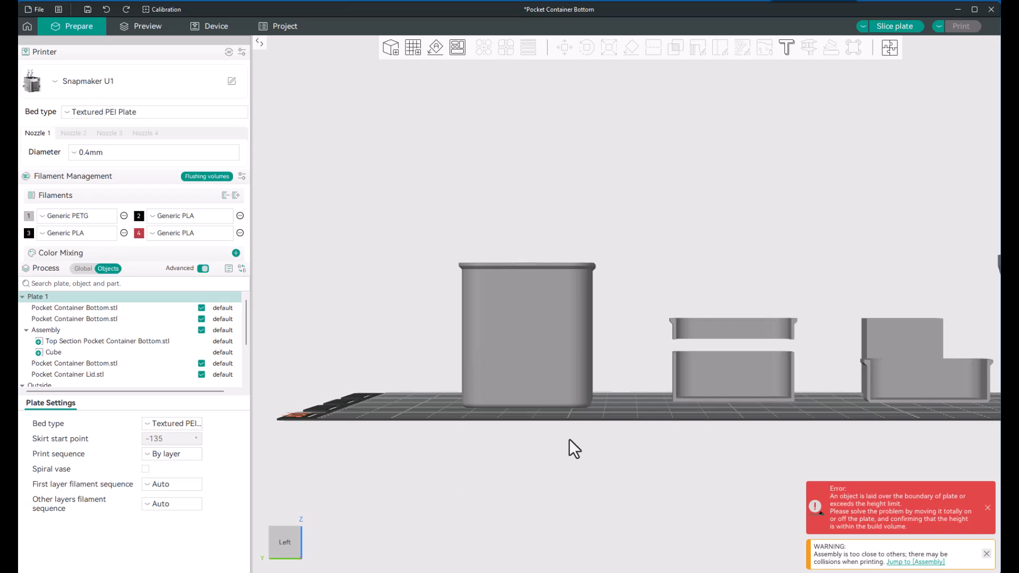
{"action": "left_click_drag", "start_coordinate": [634, 402], "coordinate": [634, 414]}
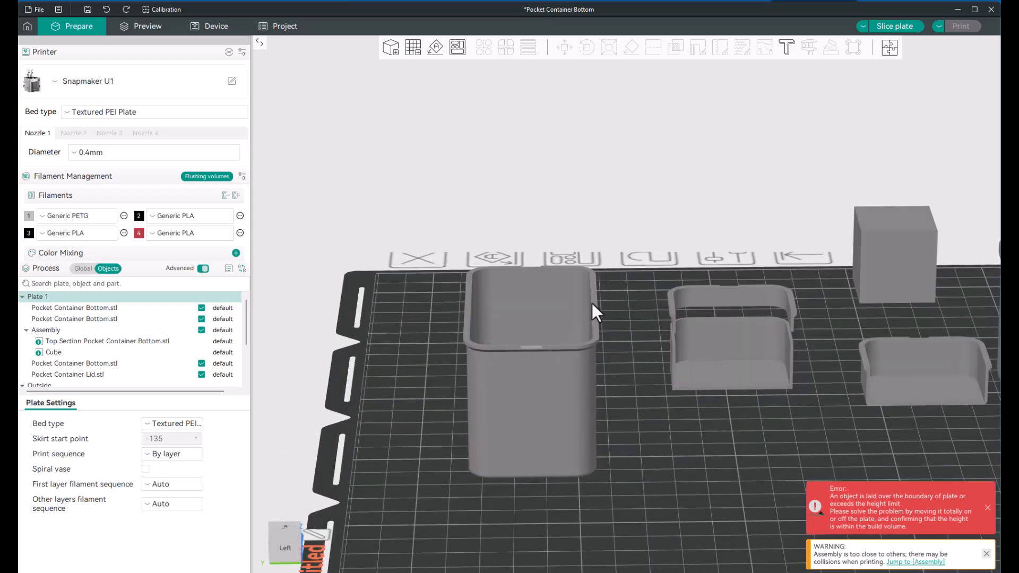
Step: Start a planar cut on the tall container and rotate the cut plane 90 degrees so it stands vertically
{"action": "left_click", "coordinate": [523, 391]}
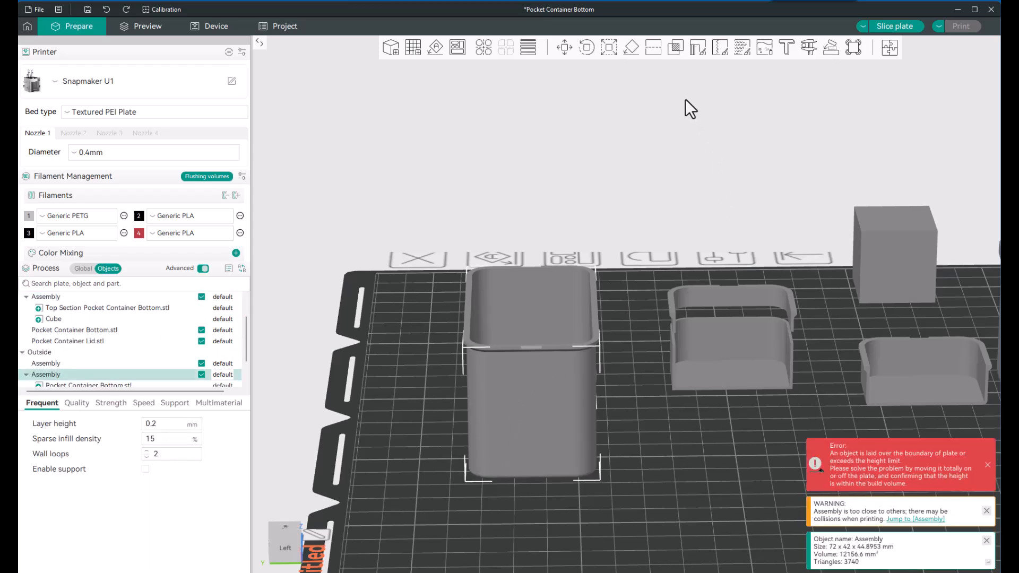
{"action": "left_click", "coordinate": [652, 47]}
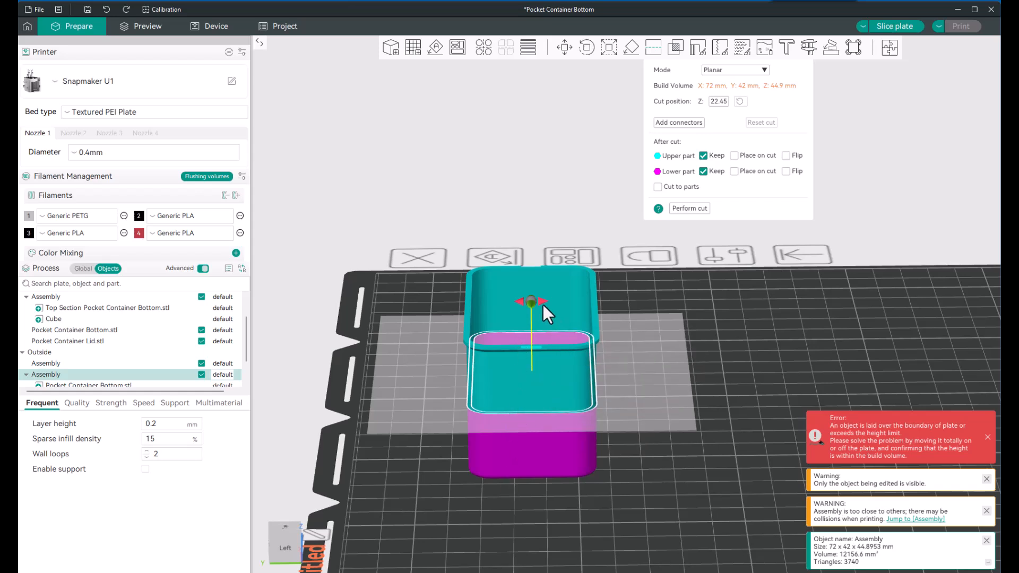
{"action": "mouse_move", "coordinate": [542, 302]}
{"action": "left_click_drag", "start_coordinate": [542, 302], "coordinate": [562, 367]}
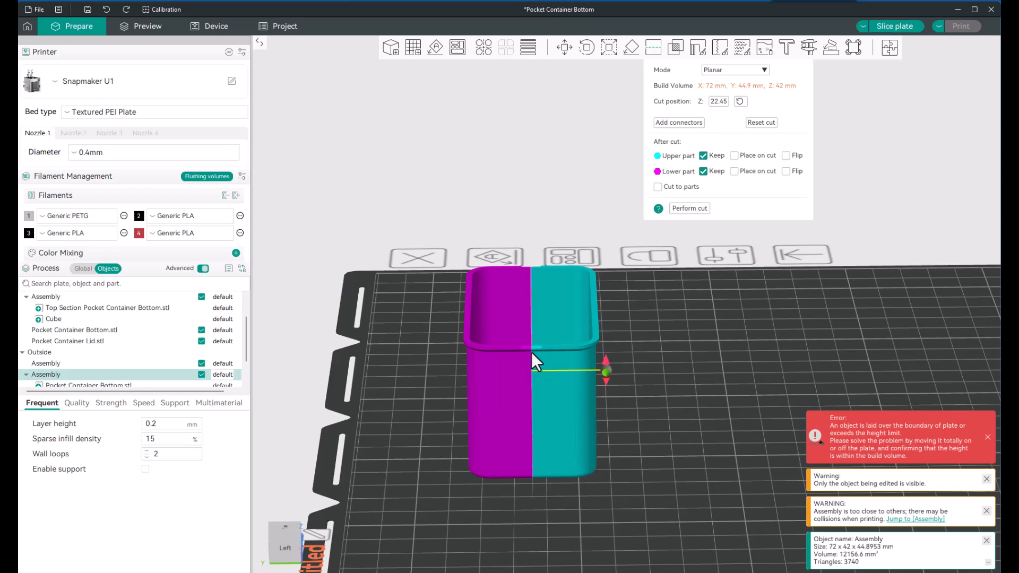
Step: Shift the vertical cut plane to split the container into widths of about 31.74 and 10.26 mm, and perform the cut keeping both parts
{"action": "mouse_move", "coordinate": [607, 371]}
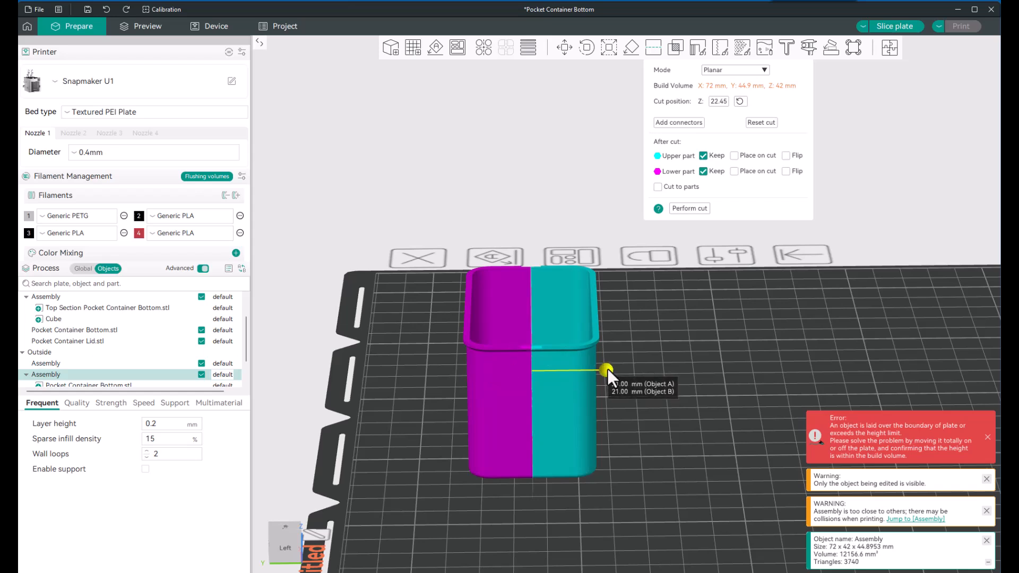
{"action": "left_click_drag", "start_coordinate": [608, 368], "coordinate": [572, 370]}
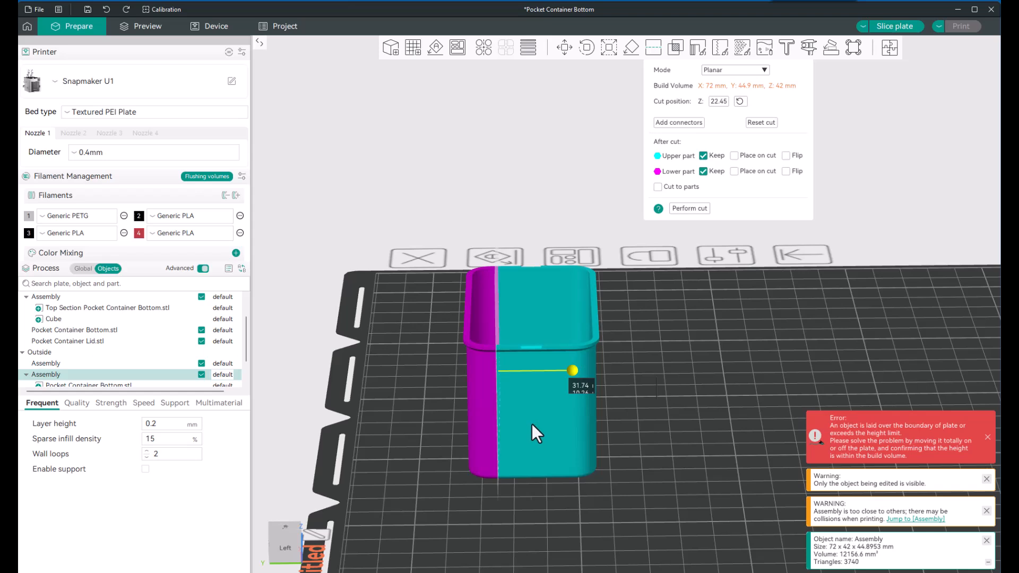
{"action": "left_click_drag", "start_coordinate": [531, 424], "coordinate": [532, 424]}
{"action": "left_click", "coordinate": [688, 208]}
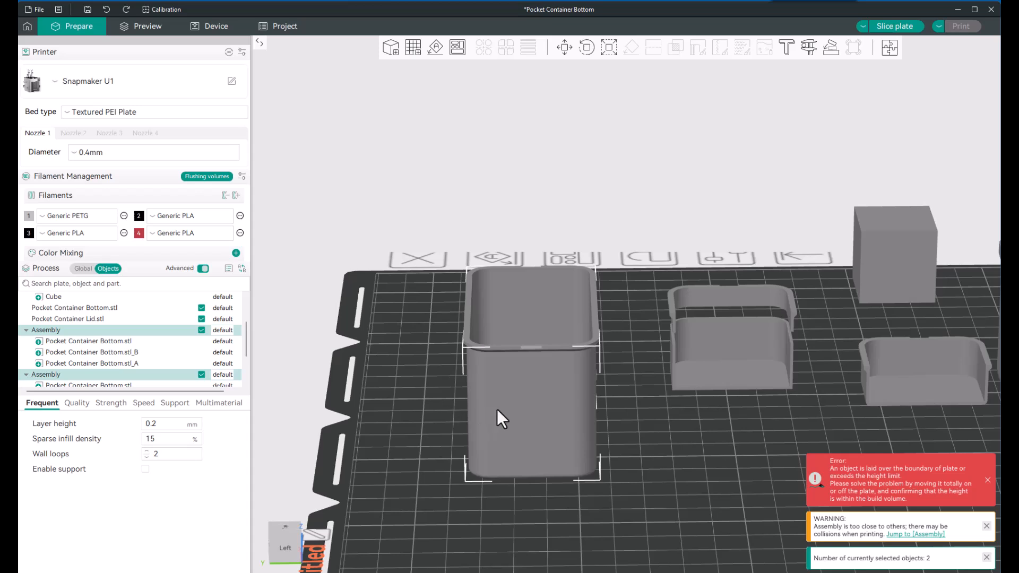
{"action": "key", "text": "Escape"}
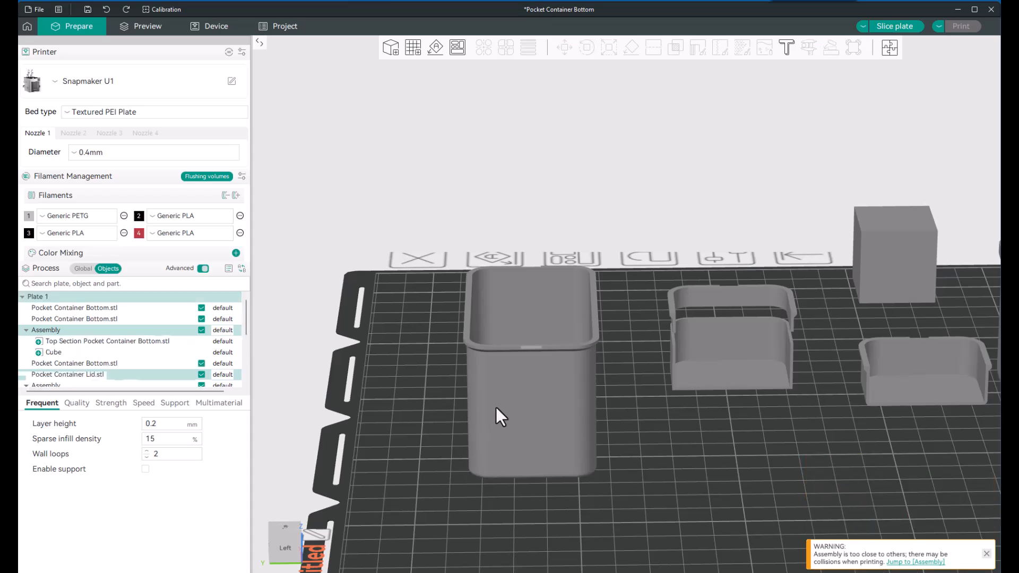
Step: Inspect both cut pieces of the tall container and the individual sections listed in each assembly
{"action": "left_click", "coordinate": [495, 406]}
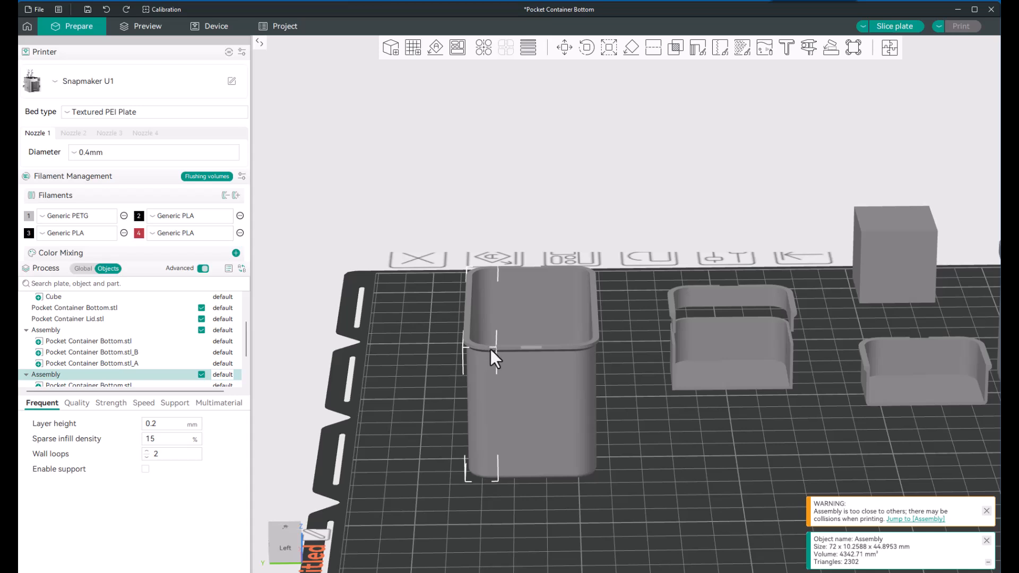
{"action": "scroll", "coordinate": [103, 358], "scroll_direction": "down", "scroll_amount": 1}
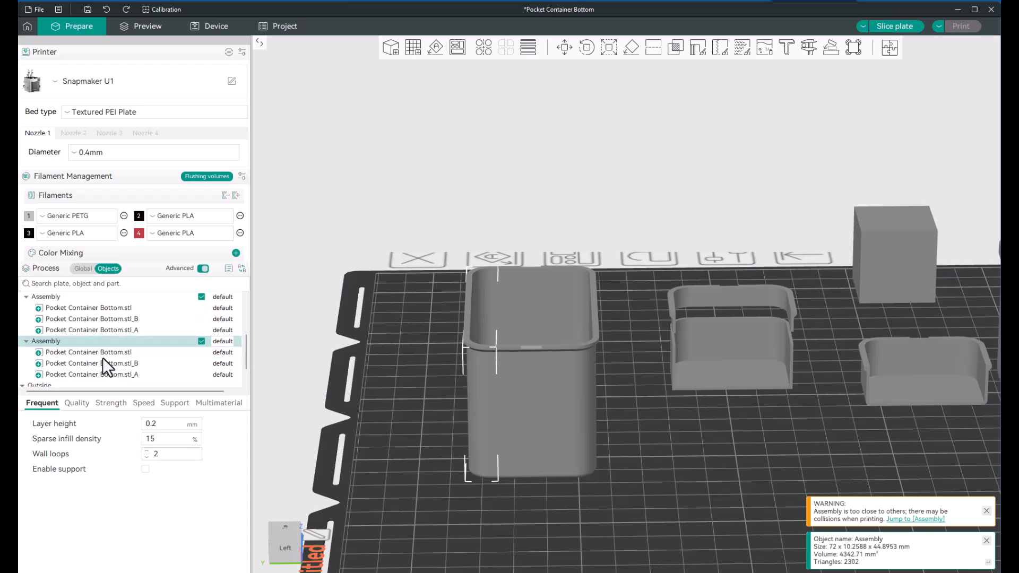
{"action": "scroll", "coordinate": [103, 358], "scroll_direction": "down", "scroll_amount": 1}
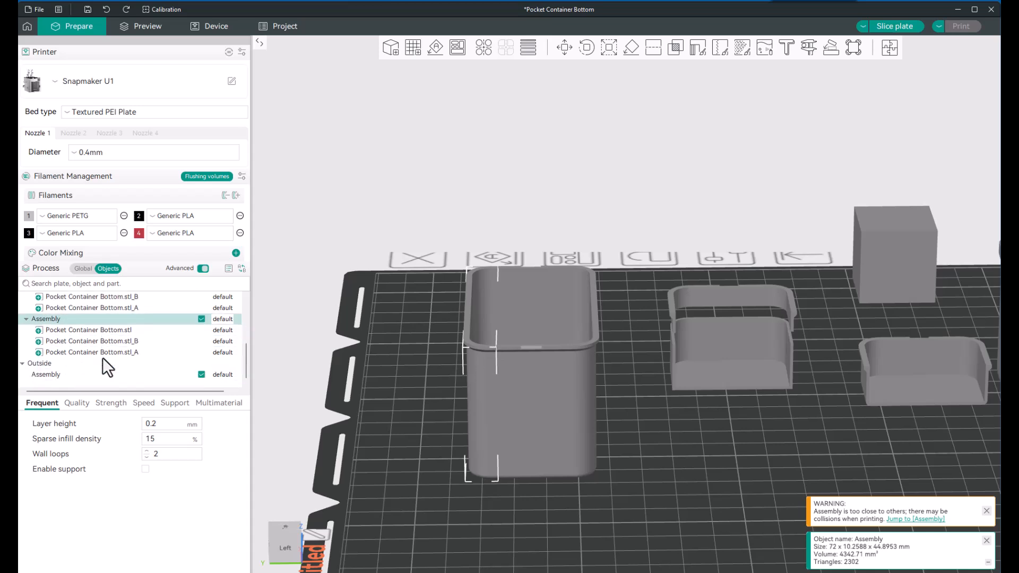
{"action": "left_click", "coordinate": [551, 411]}
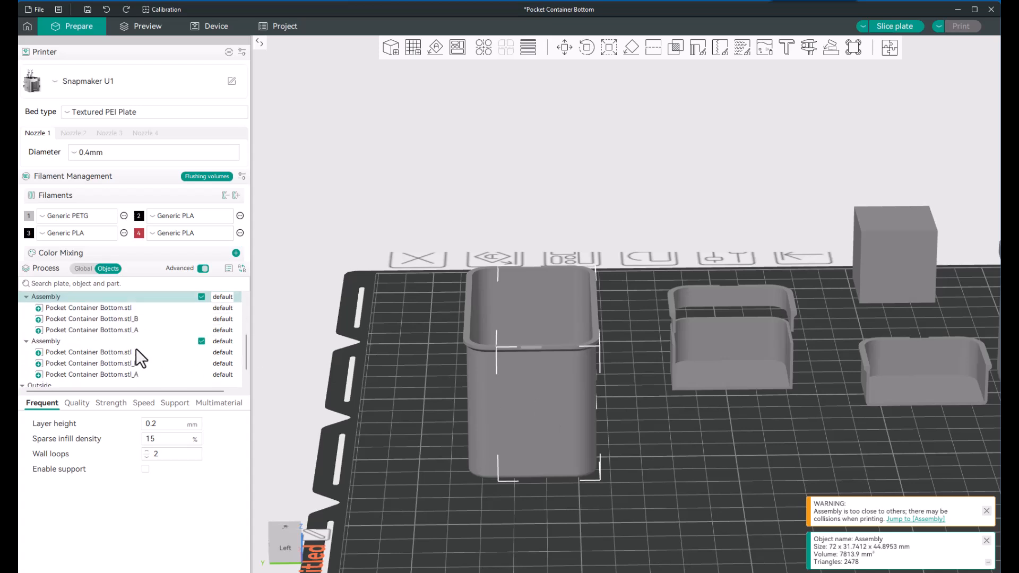
{"action": "scroll", "coordinate": [135, 348], "scroll_direction": "down", "scroll_amount": 1}
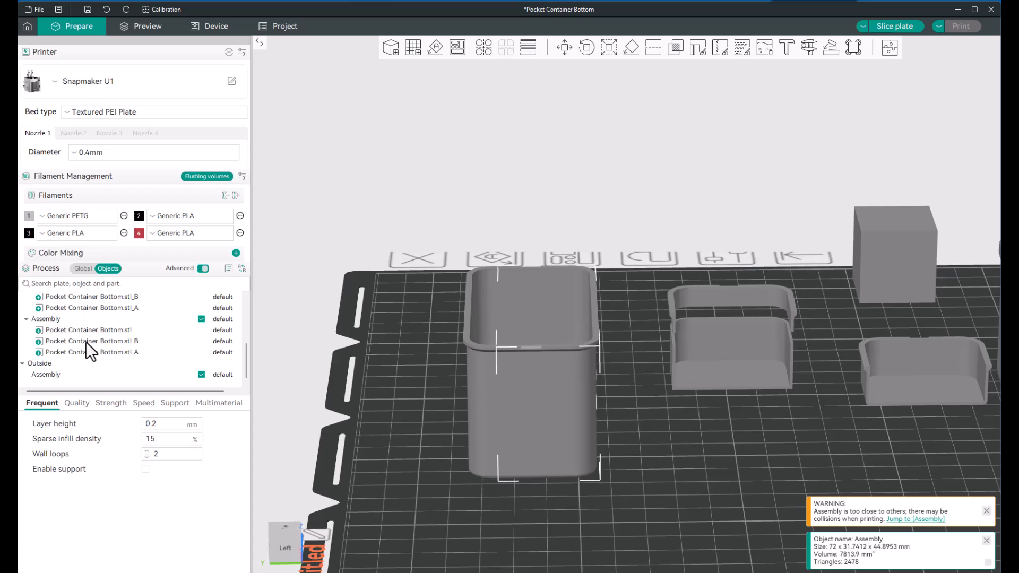
{"action": "scroll", "coordinate": [86, 341], "scroll_direction": "up", "scroll_amount": 2}
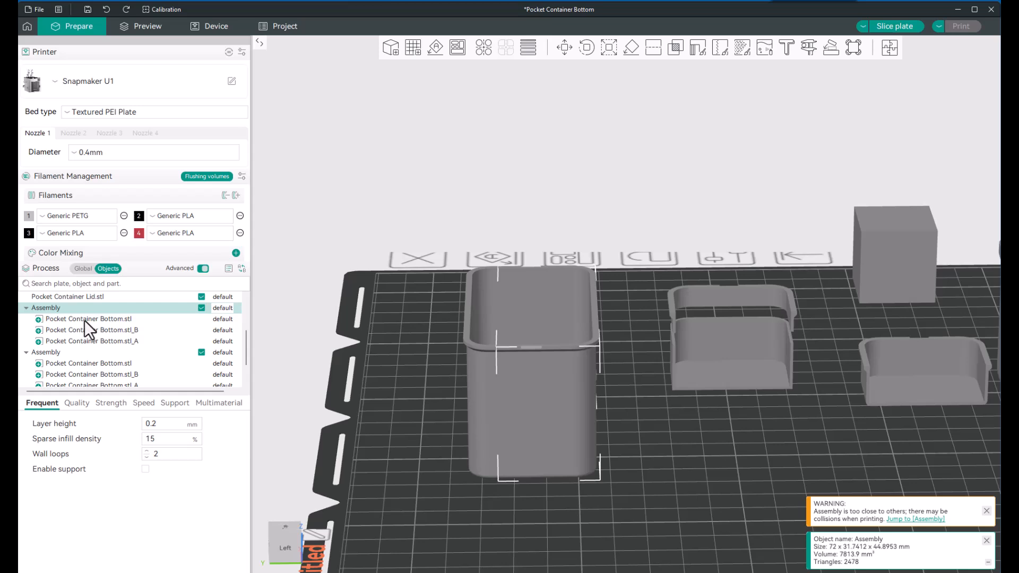
{"action": "left_click", "coordinate": [85, 320]}
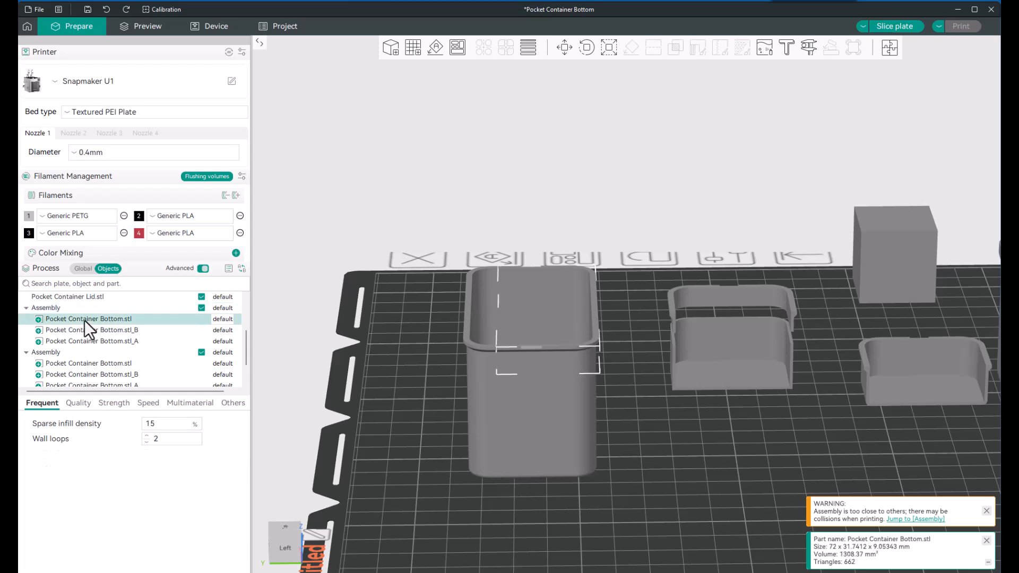
{"action": "left_click", "coordinate": [84, 330]}
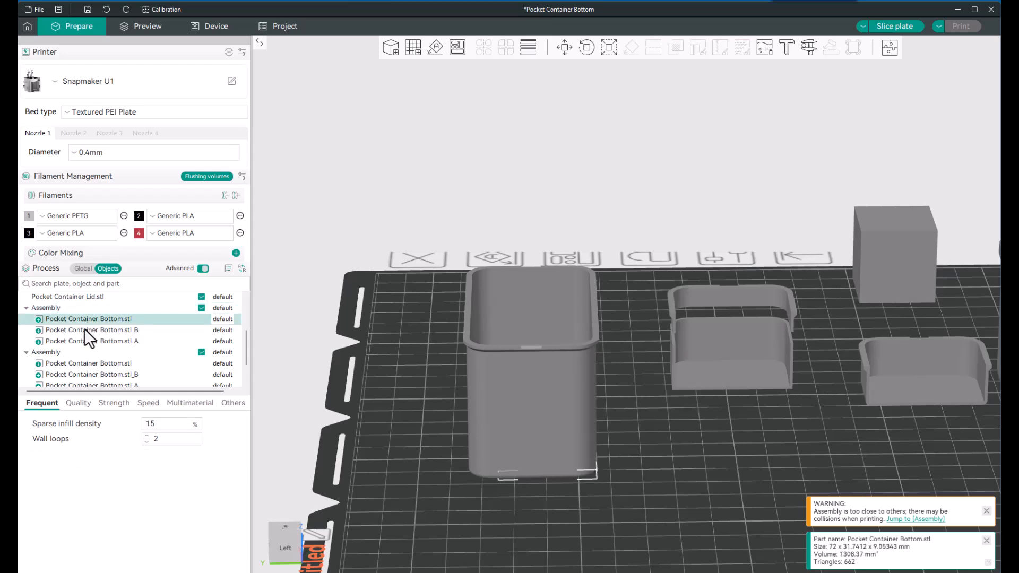
{"action": "left_click", "coordinate": [89, 342]}
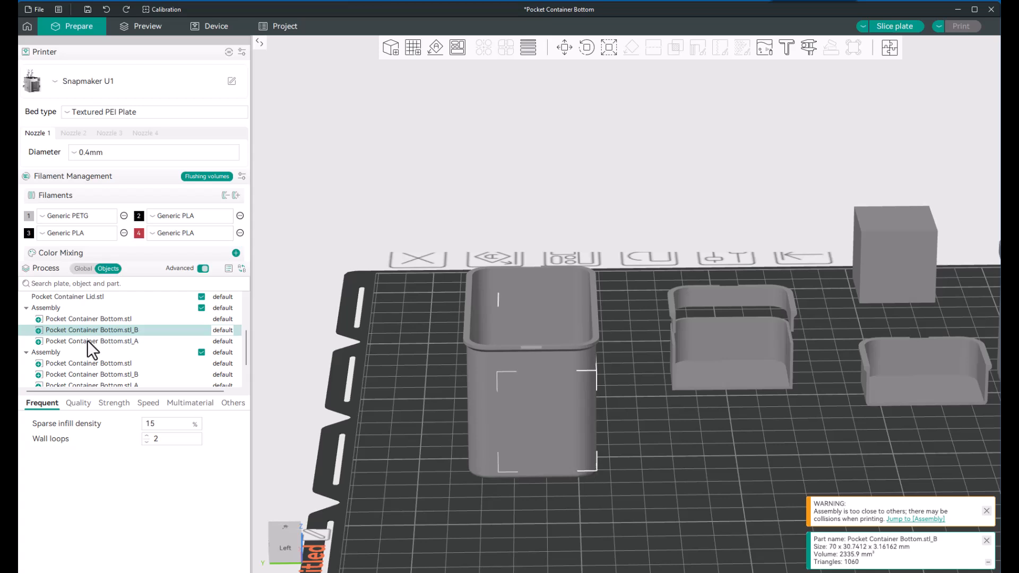
{"action": "left_click", "coordinate": [85, 364]}
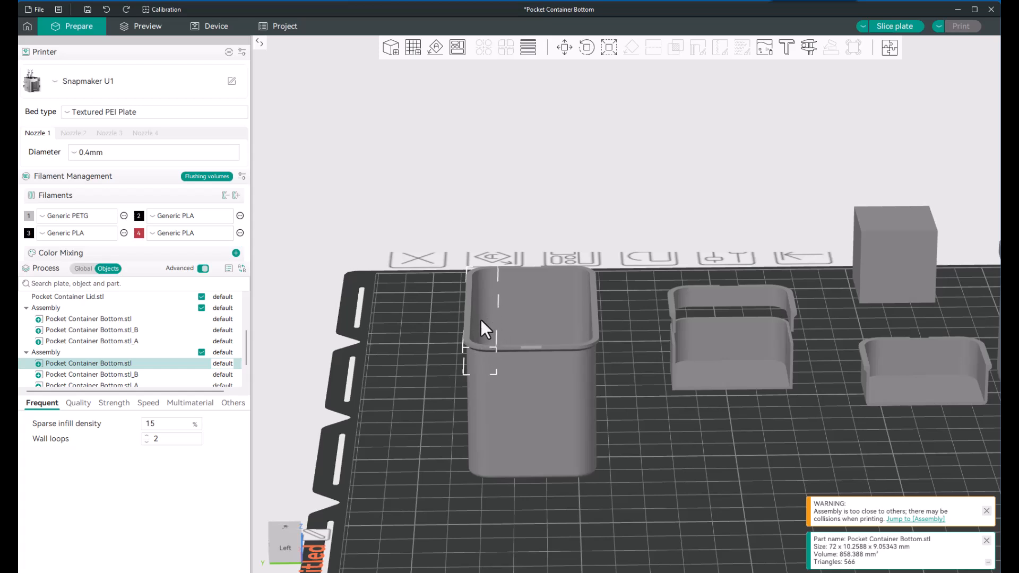
{"action": "left_click_drag", "start_coordinate": [461, 309], "coordinate": [418, 297]}
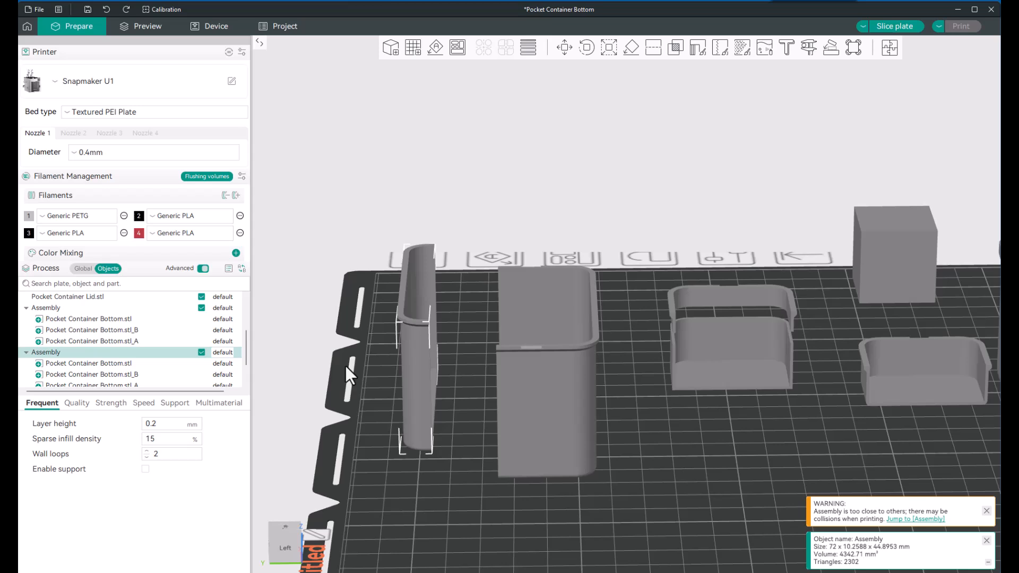
{"action": "key", "text": "ctrl+z"}
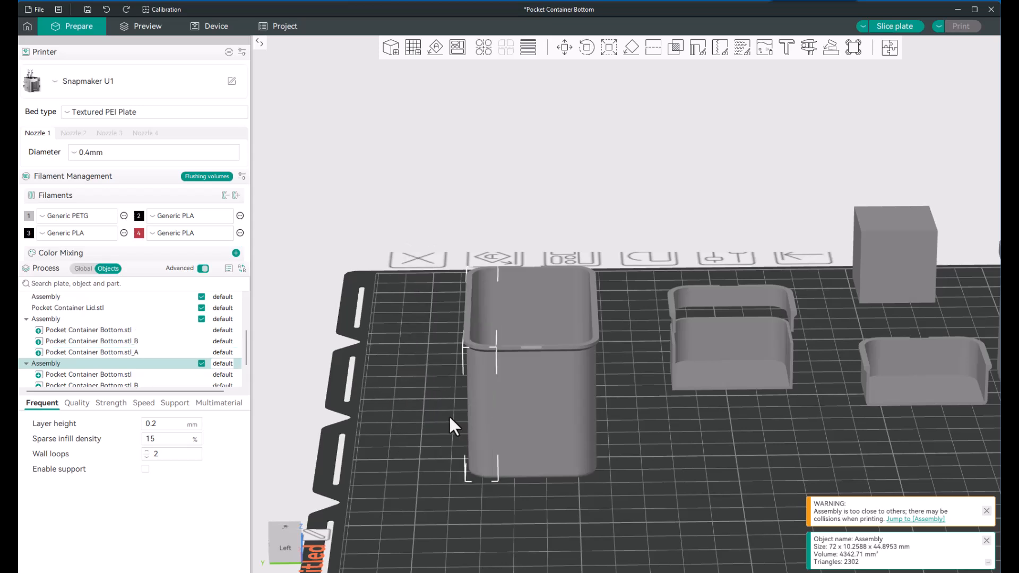
{"action": "left_click", "coordinate": [529, 495]}
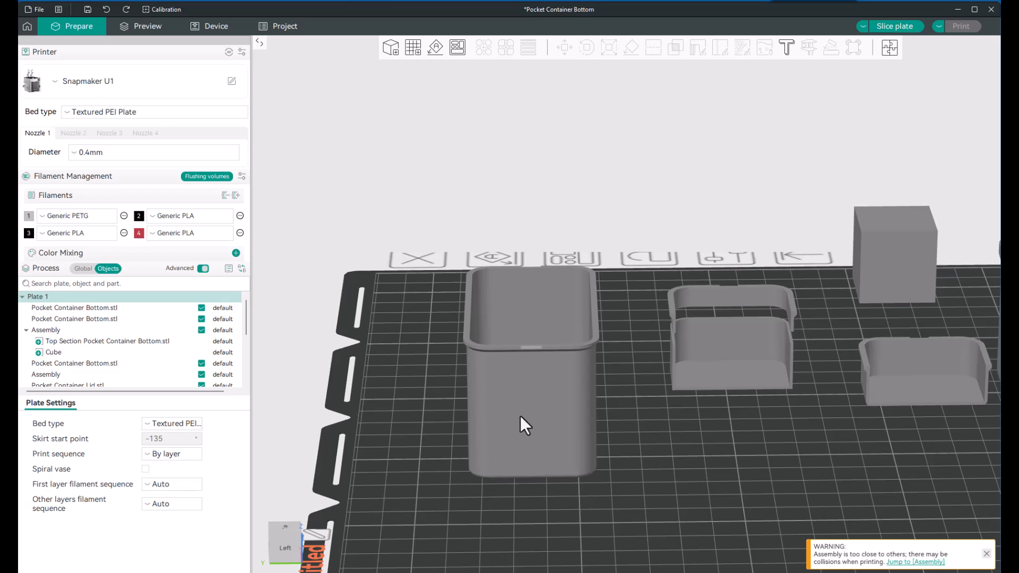
Step: Move the narrow cut piece along the Y axis, away from the larger piece, to a Y position of about 250.64 mm
{"action": "left_click", "coordinate": [485, 417]}
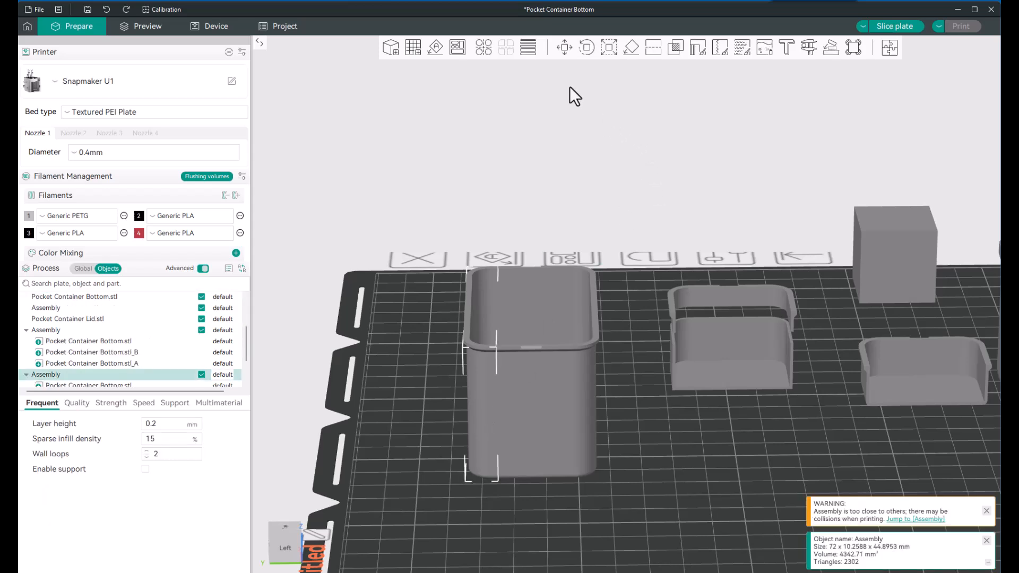
{"action": "left_click", "coordinate": [565, 46]}
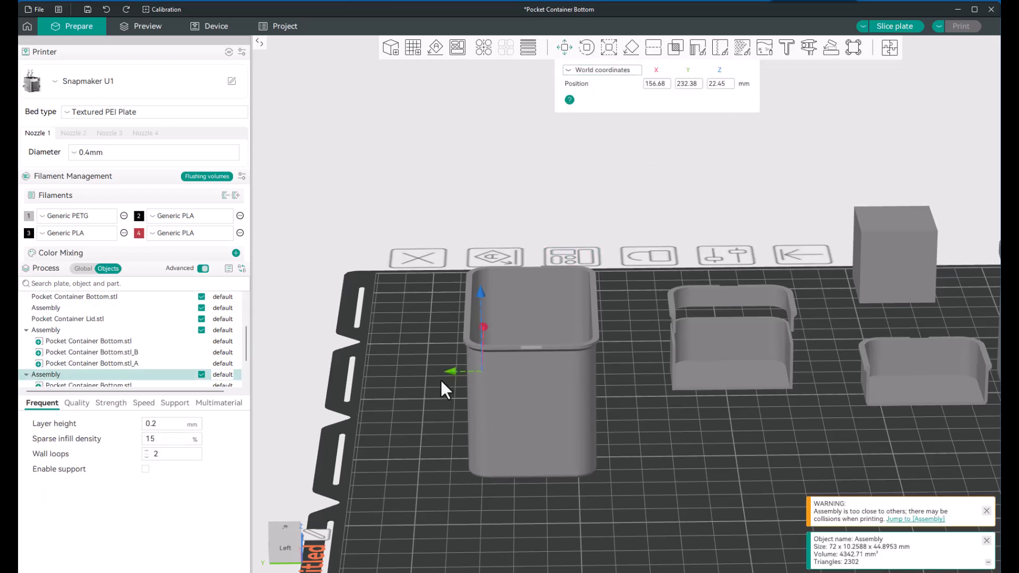
{"action": "left_click_drag", "start_coordinate": [452, 371], "coordinate": [398, 372]}
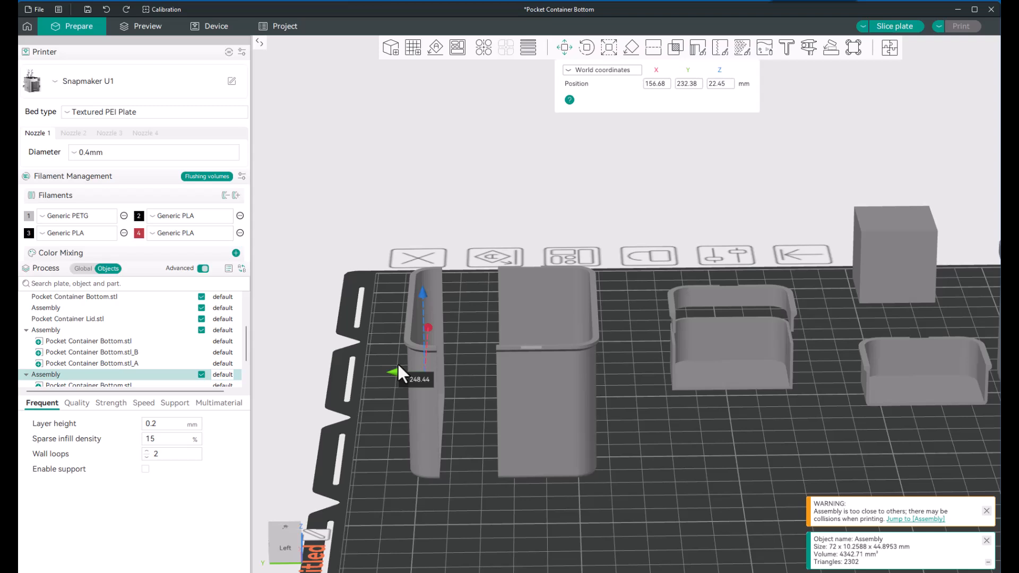
{"action": "left_click_drag", "start_coordinate": [398, 365], "coordinate": [398, 365]}
Step: Start a planar cut on the larger container piece and rotate the cut plane 90 degrees so it stands vertically
{"action": "scroll", "coordinate": [554, 357], "scroll_direction": "up", "scroll_amount": 4}
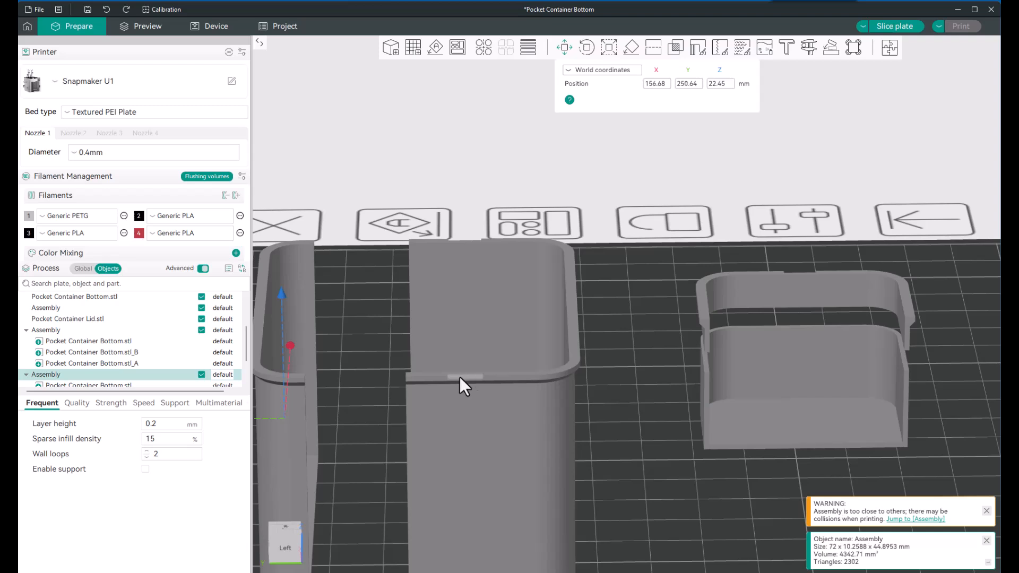
{"action": "scroll", "coordinate": [483, 369], "scroll_direction": "down", "scroll_amount": 3}
{"action": "scroll", "coordinate": [490, 444], "scroll_direction": "up", "scroll_amount": 1}
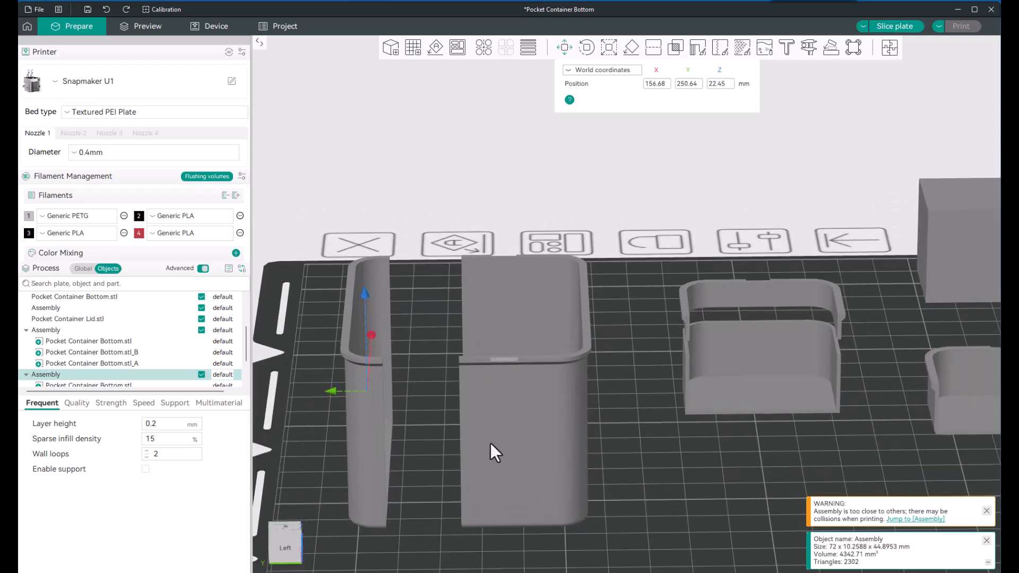
{"action": "right_click_drag", "start_coordinate": [491, 443], "coordinate": [513, 375]}
{"action": "left_click", "coordinate": [505, 357]}
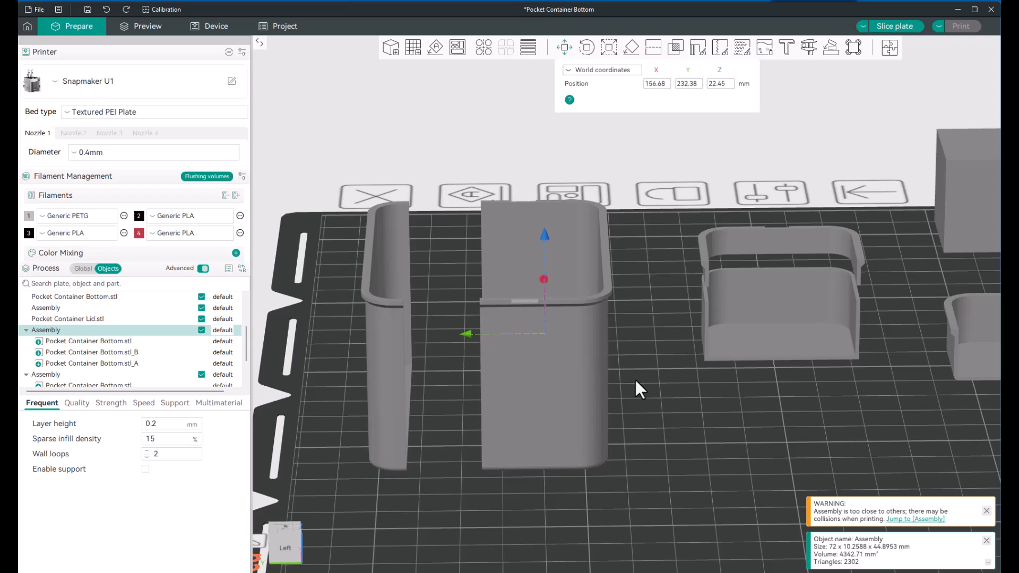
{"action": "scroll", "coordinate": [638, 373], "scroll_direction": "up", "scroll_amount": 2}
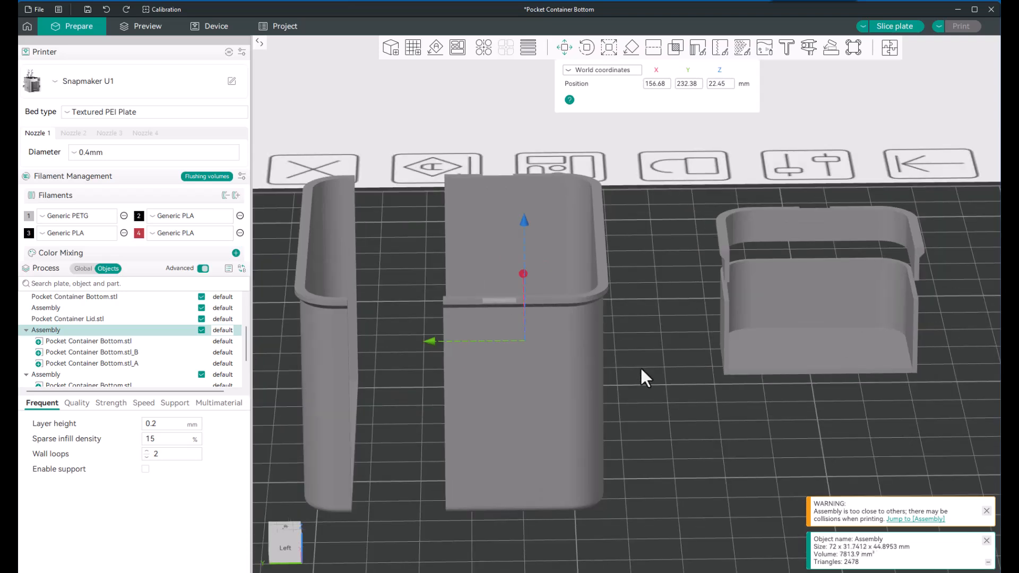
{"action": "key", "text": "Escape"}
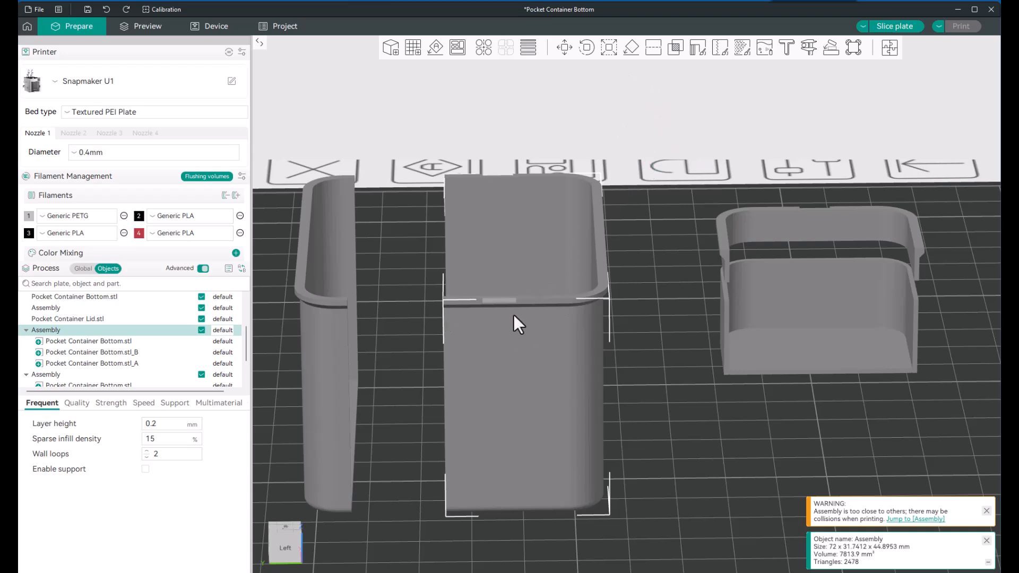
{"action": "left_click", "coordinate": [655, 46]}
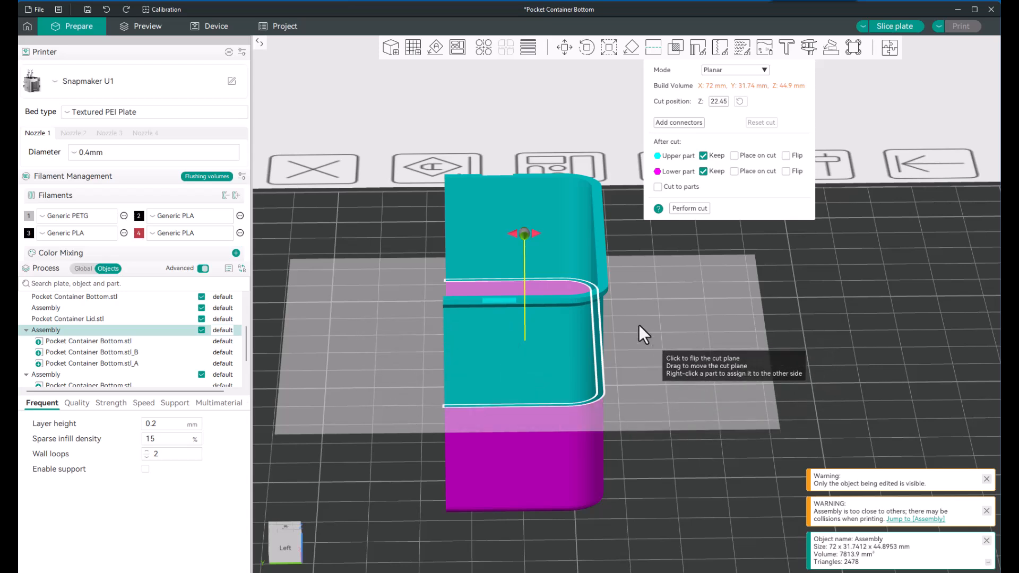
{"action": "mouse_move", "coordinate": [536, 235]}
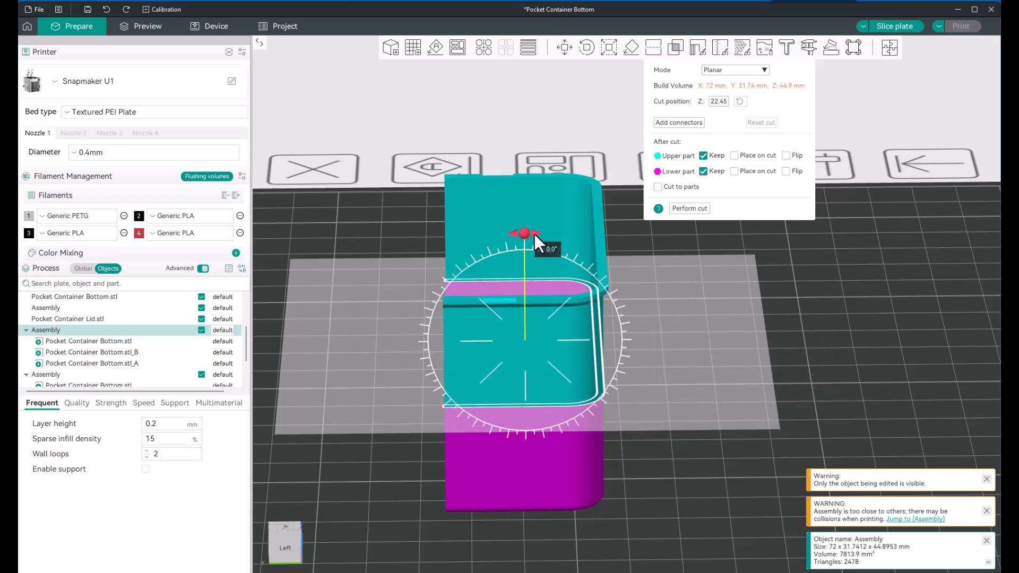
{"action": "left_click_drag", "start_coordinate": [534, 234], "coordinate": [570, 345]}
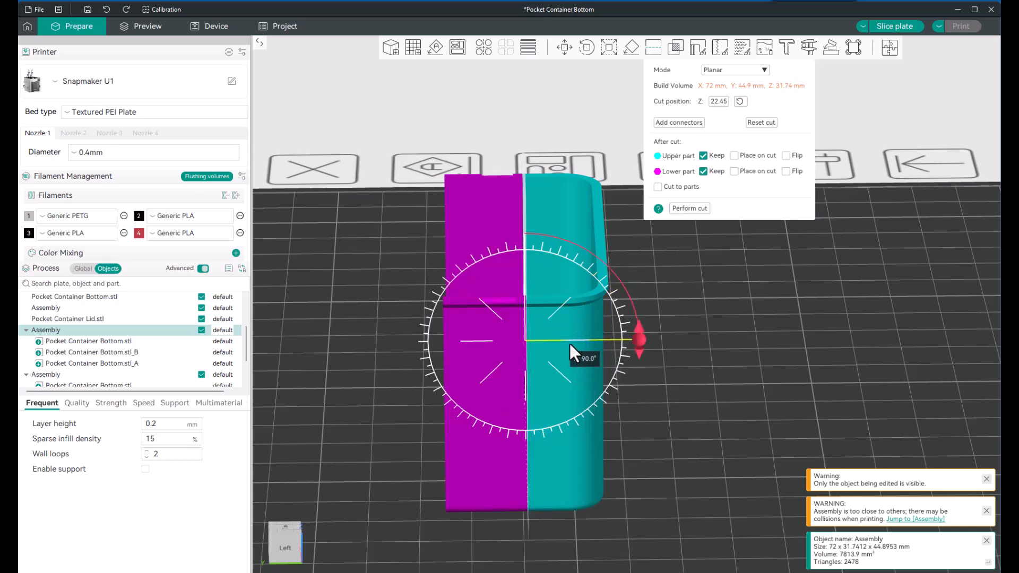
{"action": "left_click_drag", "start_coordinate": [570, 344], "coordinate": [570, 345]}
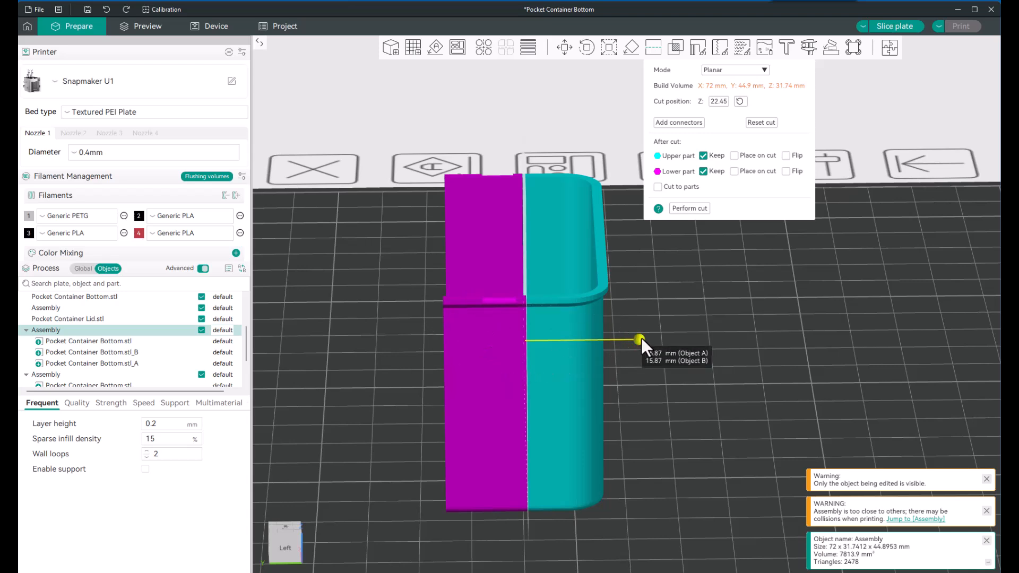
Step: Shift the vertical cut plane toward the open cut edge to split off a section about 6.02 mm wide, and cut keeping both parts
{"action": "left_click_drag", "start_coordinate": [637, 339], "coordinate": [589, 337]}
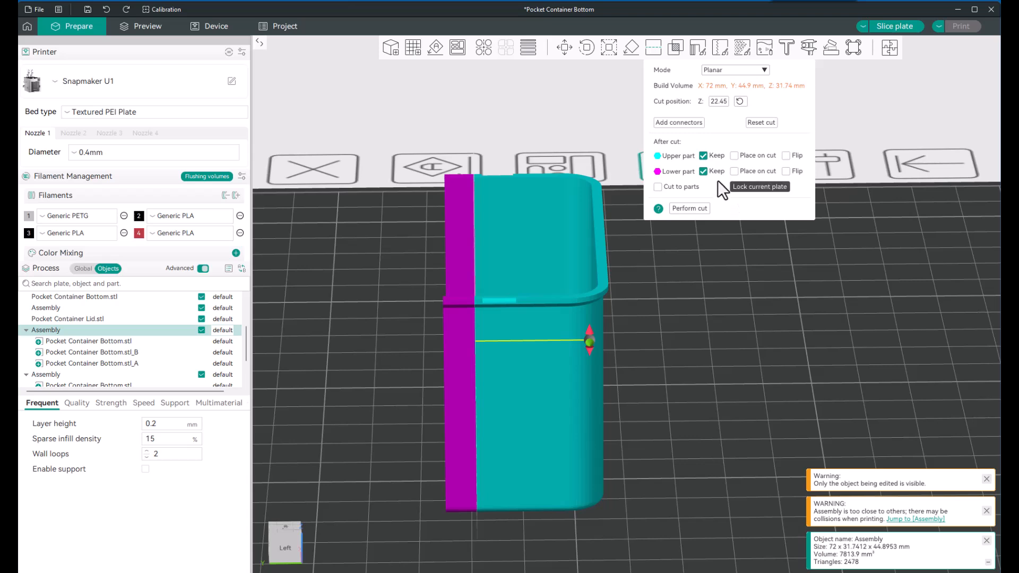
{"action": "left_click", "coordinate": [689, 209]}
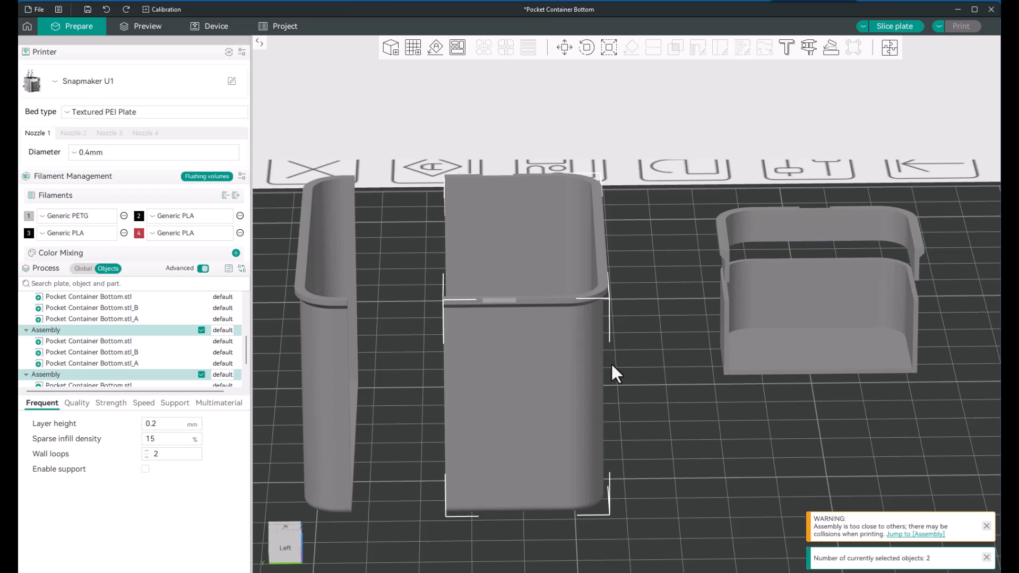
{"action": "scroll", "coordinate": [613, 366], "scroll_direction": "down", "scroll_amount": 3}
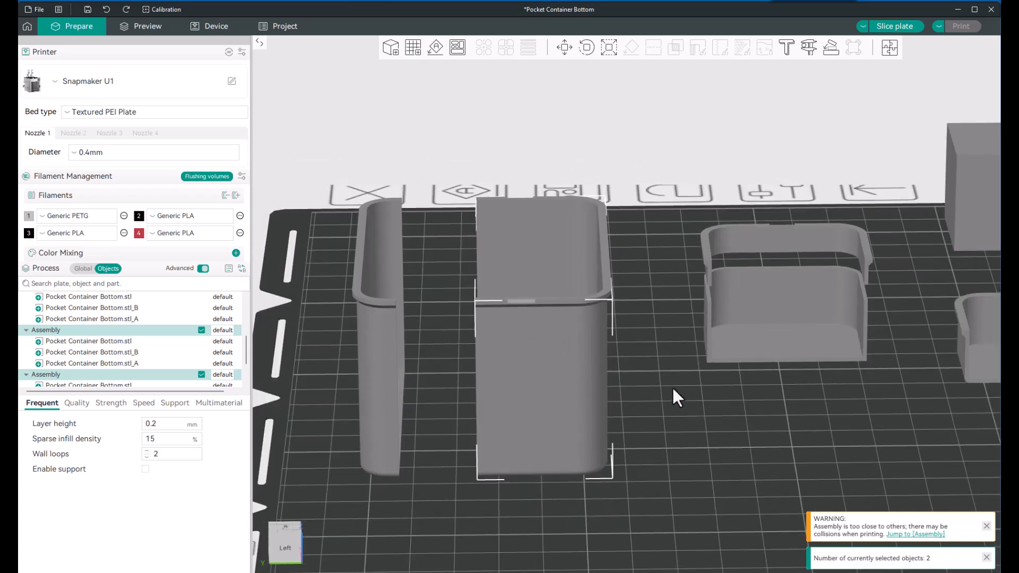
Step: Move the thin cut section along the Y axis into the gap between the two end pieces, to a Y position of about 241.11 mm
{"action": "left_click", "coordinate": [536, 415]}
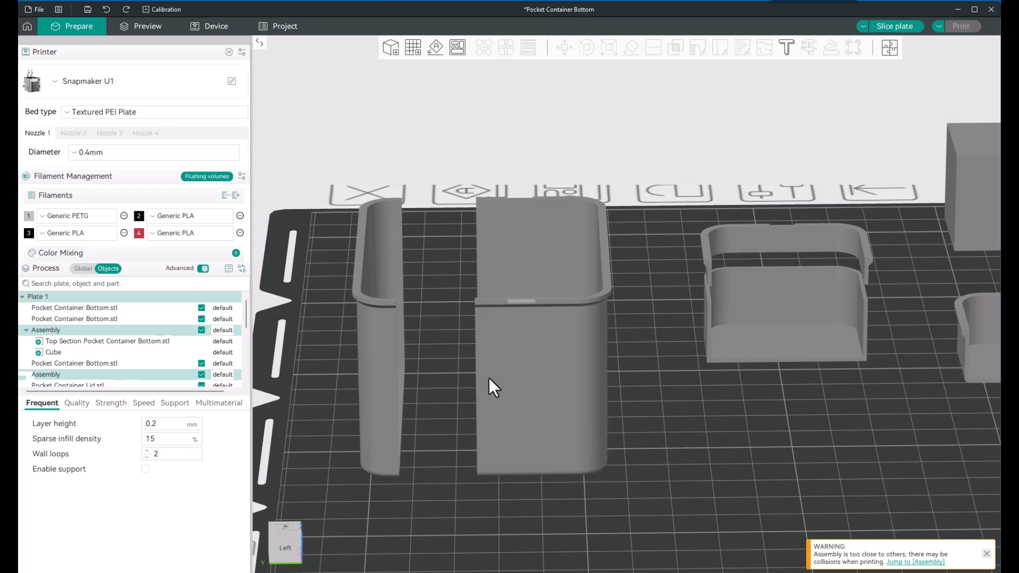
{"action": "left_click", "coordinate": [490, 410]}
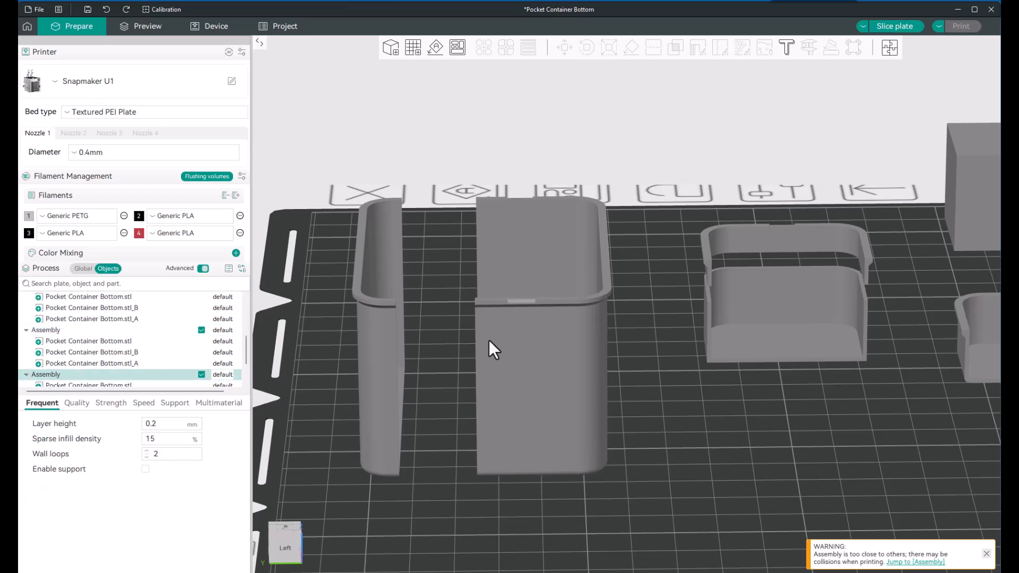
{"action": "left_click", "coordinate": [565, 47]}
{"action": "left_click_drag", "start_coordinate": [461, 336], "coordinate": [429, 333]}
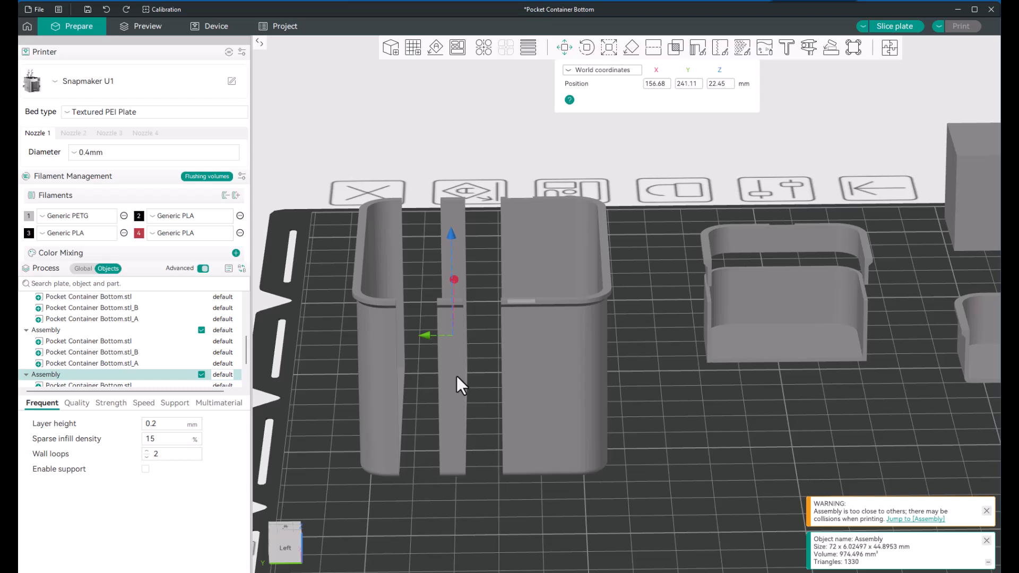
{"action": "key", "text": "Escape"}
{"action": "left_click", "coordinate": [486, 376]}
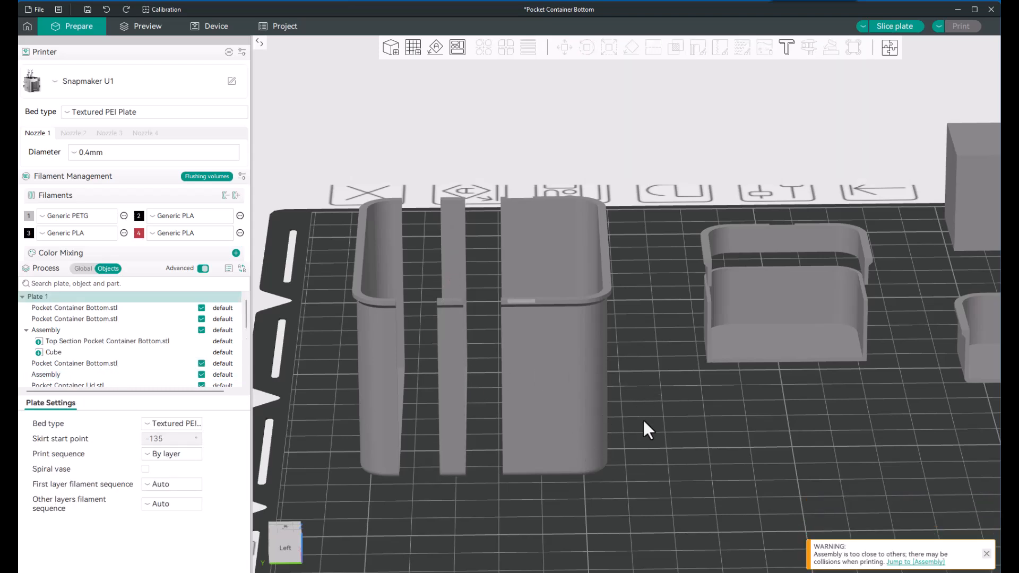
Step: Stretch the thin middle section along Y from both sides to about 25.09 mm so it bridges the two end pieces
{"action": "mouse_move", "coordinate": [660, 425]}
{"action": "left_mouse_down"}
{"action": "mouse_move", "coordinate": [641, 424]}
{"action": "mouse_move", "coordinate": [658, 426]}
{"action": "left_mouse_up"}
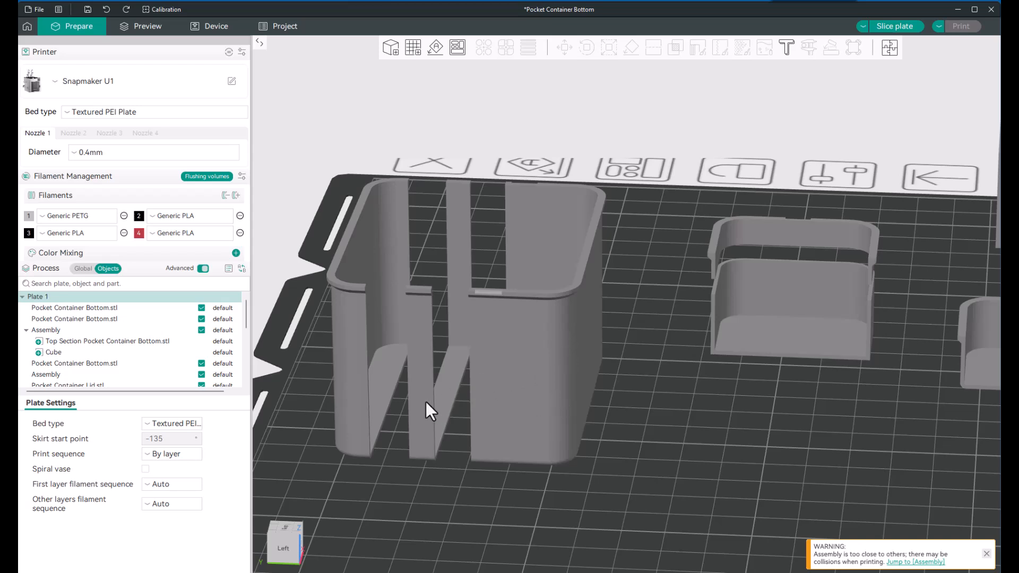
{"action": "left_click", "coordinate": [428, 426]}
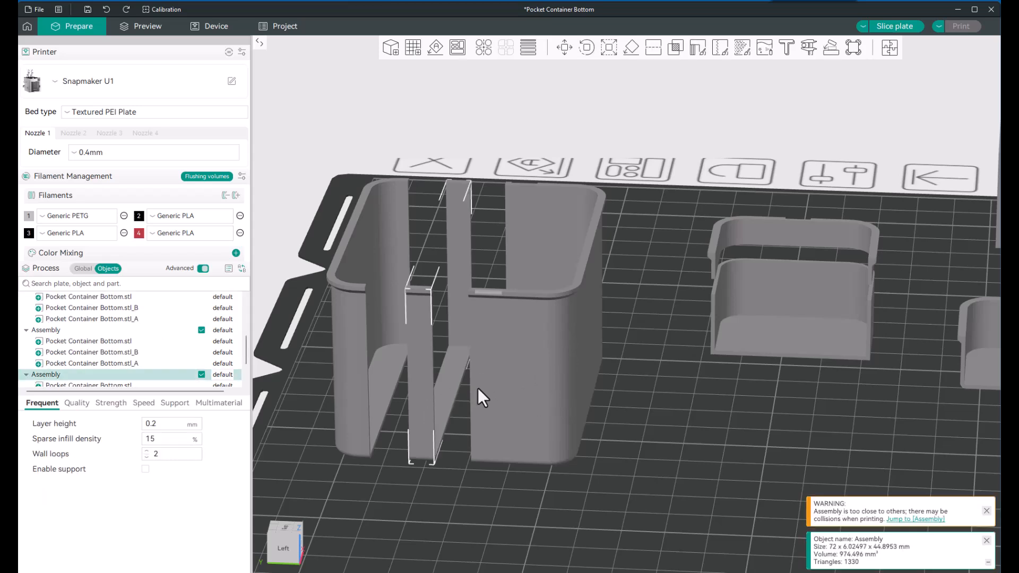
{"action": "left_click", "coordinate": [610, 48]}
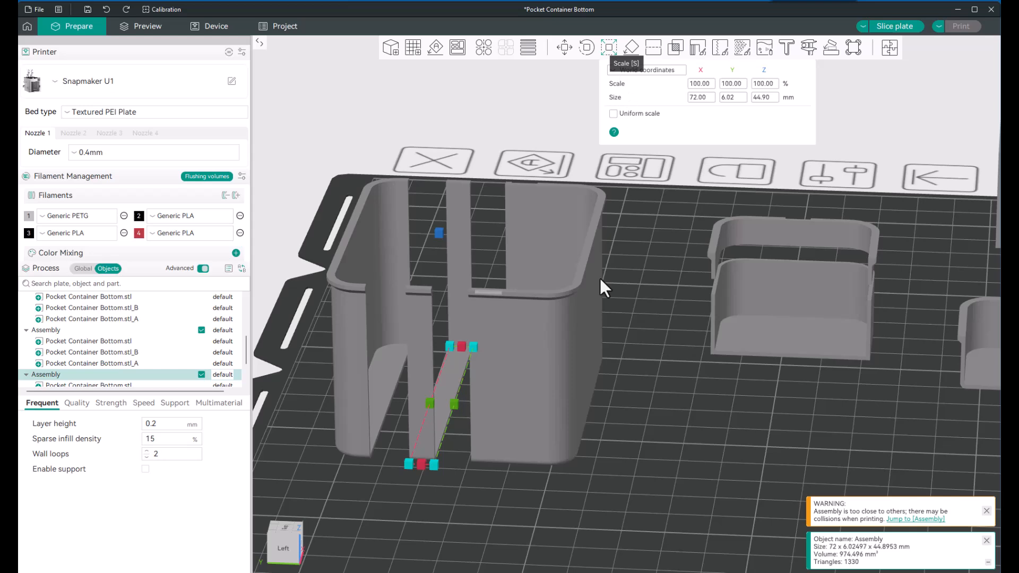
{"action": "mouse_move", "coordinate": [479, 517]}
{"action": "left_mouse_down"}
{"action": "mouse_move", "coordinate": [509, 510]}
{"action": "mouse_move", "coordinate": [480, 510]}
{"action": "mouse_move", "coordinate": [487, 536]}
{"action": "mouse_move", "coordinate": [491, 519]}
{"action": "mouse_move", "coordinate": [485, 525]}
{"action": "left_mouse_up"}
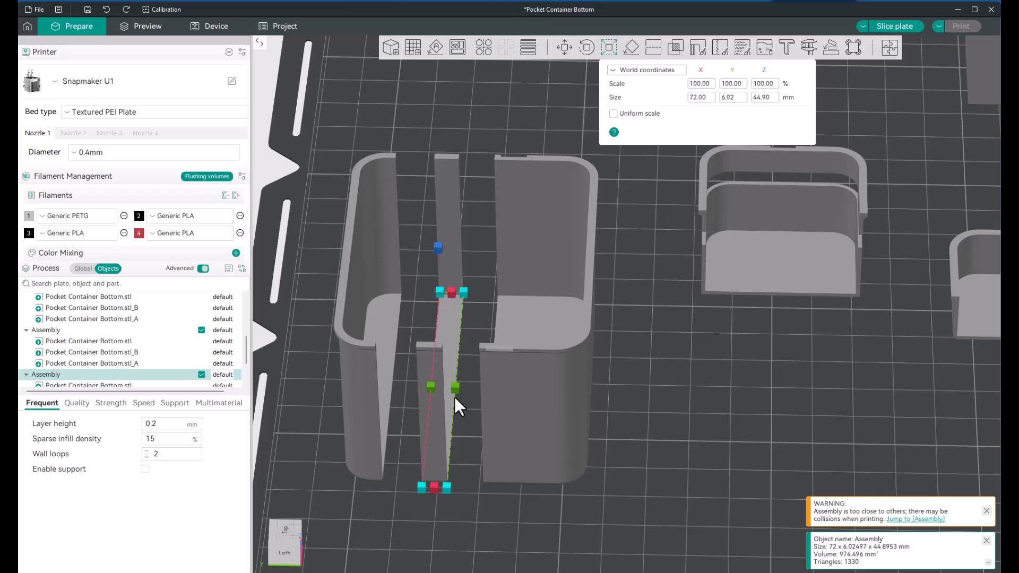
{"action": "mouse_move", "coordinate": [455, 391]}
{"action": "left_click_drag", "start_coordinate": [456, 391], "coordinate": [493, 394]}
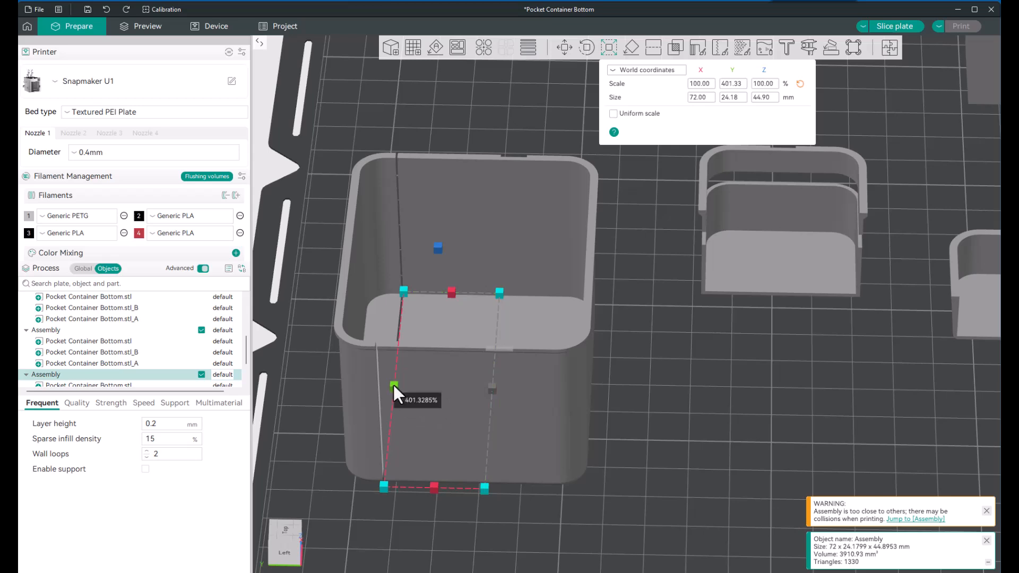
{"action": "mouse_move", "coordinate": [393, 385]}
{"action": "left_mouse_down"}
{"action": "mouse_move", "coordinate": [432, 392]}
{"action": "mouse_move", "coordinate": [390, 381]}
{"action": "left_mouse_up"}
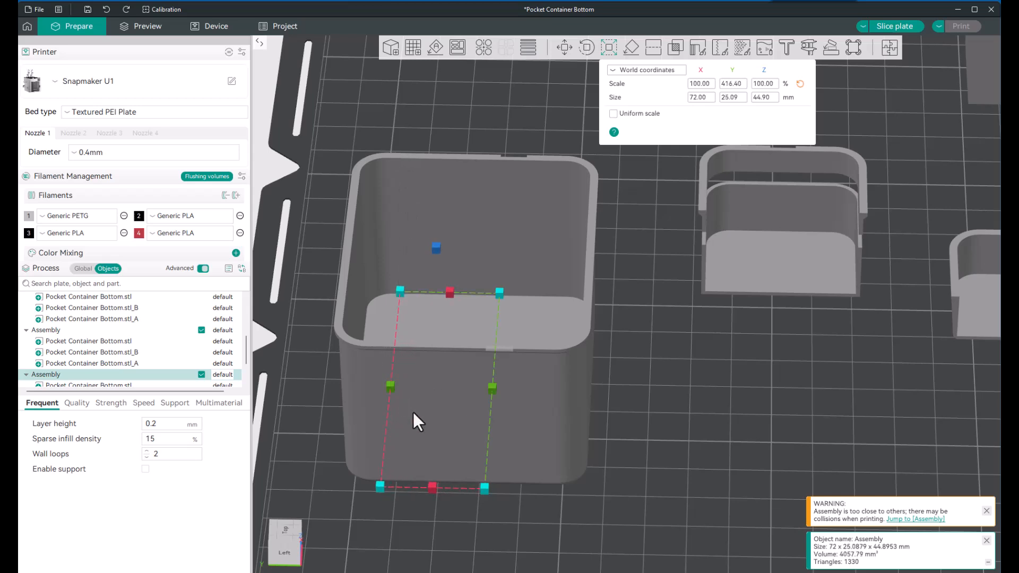
{"action": "left_click", "coordinate": [645, 395]}
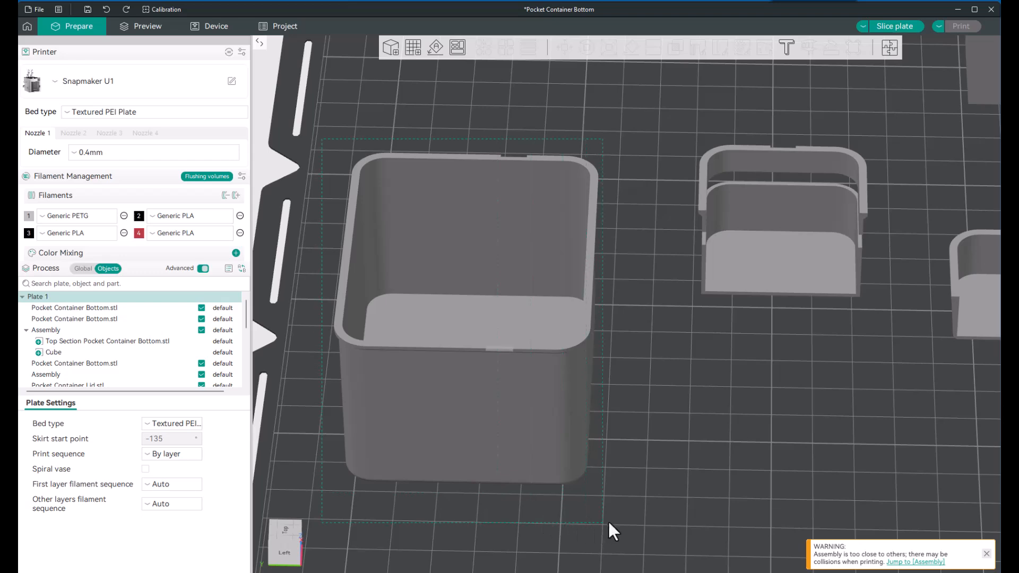
Step: Select all three pieces of the widened container and assemble them into one object
{"action": "left_click_drag", "start_coordinate": [608, 523], "coordinate": [630, 518], "text": "shift"}
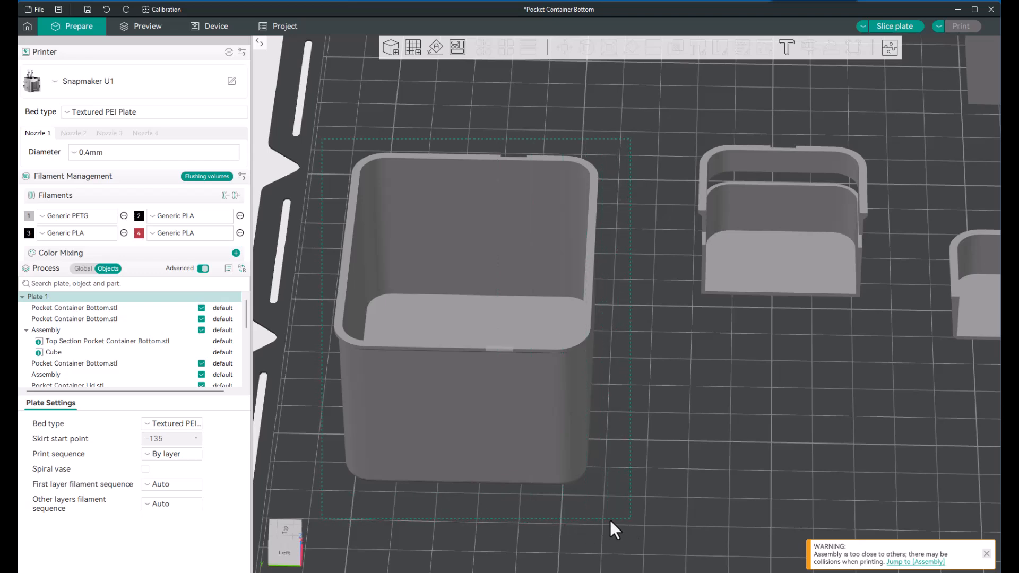
{"action": "right_click", "coordinate": [507, 413]}
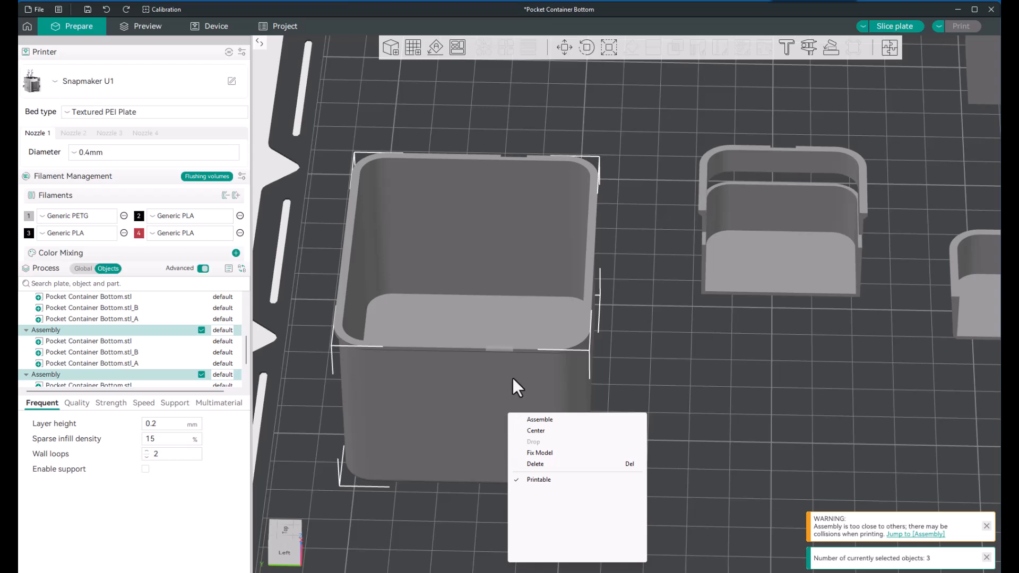
{"action": "left_click", "coordinate": [541, 419]}
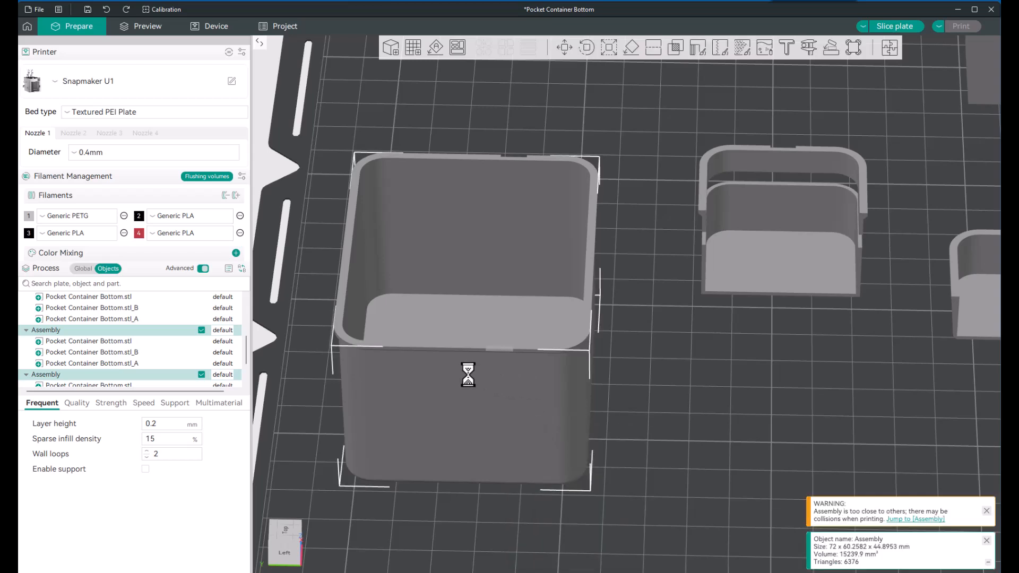
Step: Examine the widened container on the plate and the sections listed in its assembly
{"action": "scroll", "coordinate": [469, 376], "scroll_direction": "down", "scroll_amount": 4}
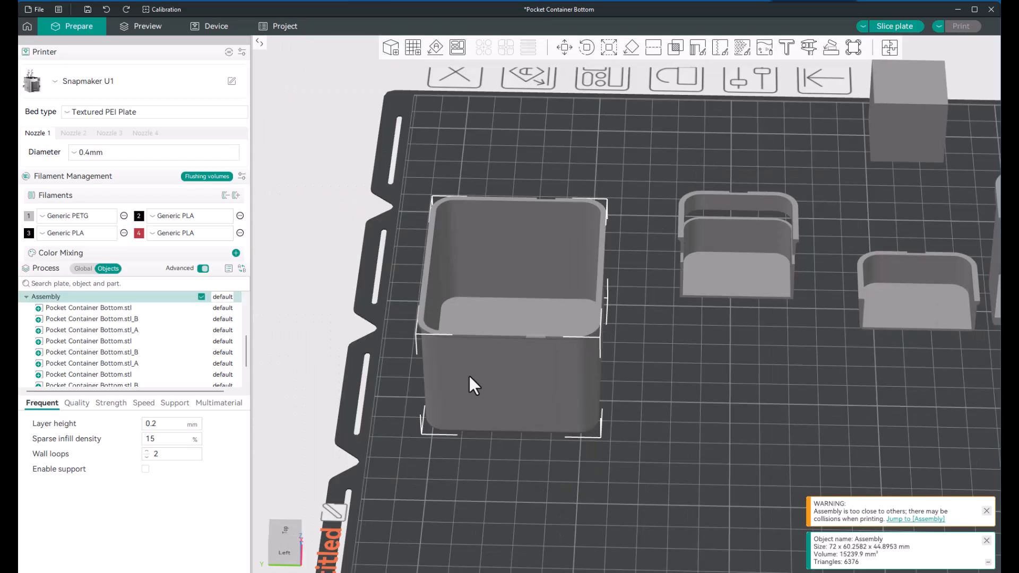
{"action": "scroll", "coordinate": [469, 377], "scroll_direction": "up", "scroll_amount": 5}
{"action": "scroll", "coordinate": [469, 380], "scroll_direction": "up", "scroll_amount": 3}
{"action": "scroll", "coordinate": [469, 379], "scroll_direction": "down", "scroll_amount": 6}
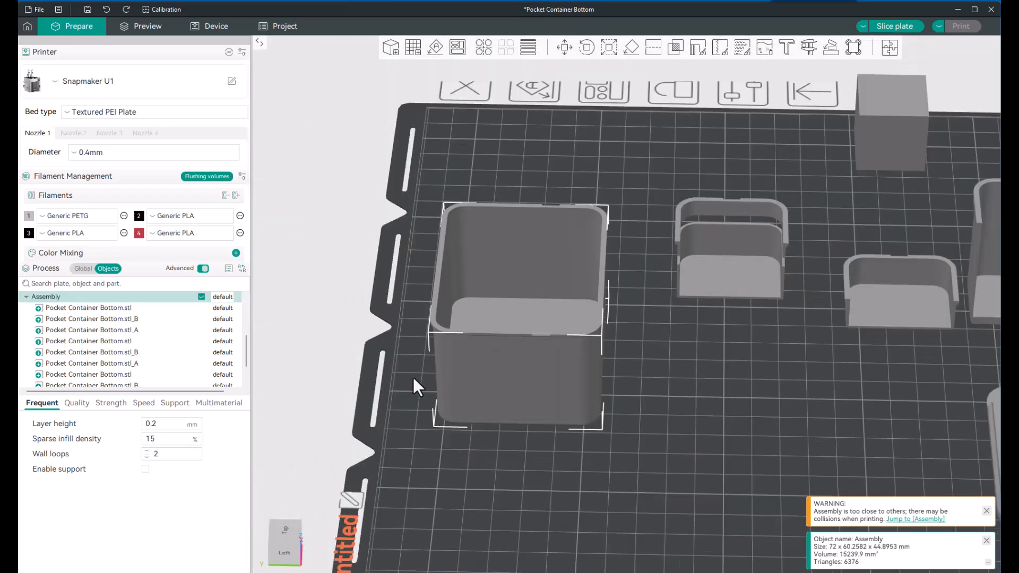
{"action": "scroll", "coordinate": [130, 336], "scroll_direction": "up", "scroll_amount": 1}
{"action": "scroll", "coordinate": [130, 336], "scroll_direction": "up", "scroll_amount": 4}
{"action": "scroll", "coordinate": [129, 337], "scroll_direction": "down", "scroll_amount": 6}
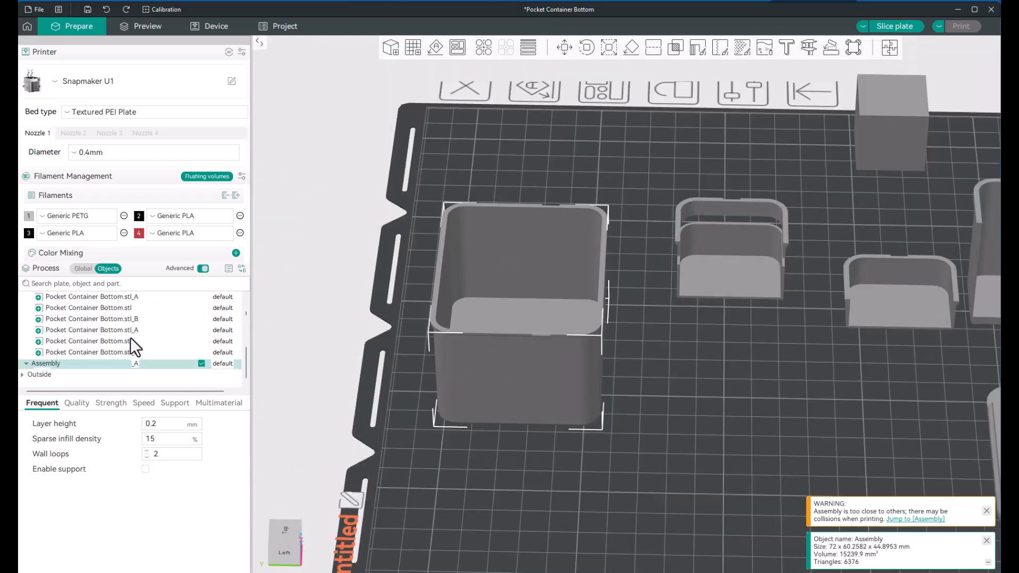
{"action": "scroll", "coordinate": [129, 337], "scroll_direction": "up", "scroll_amount": 6}
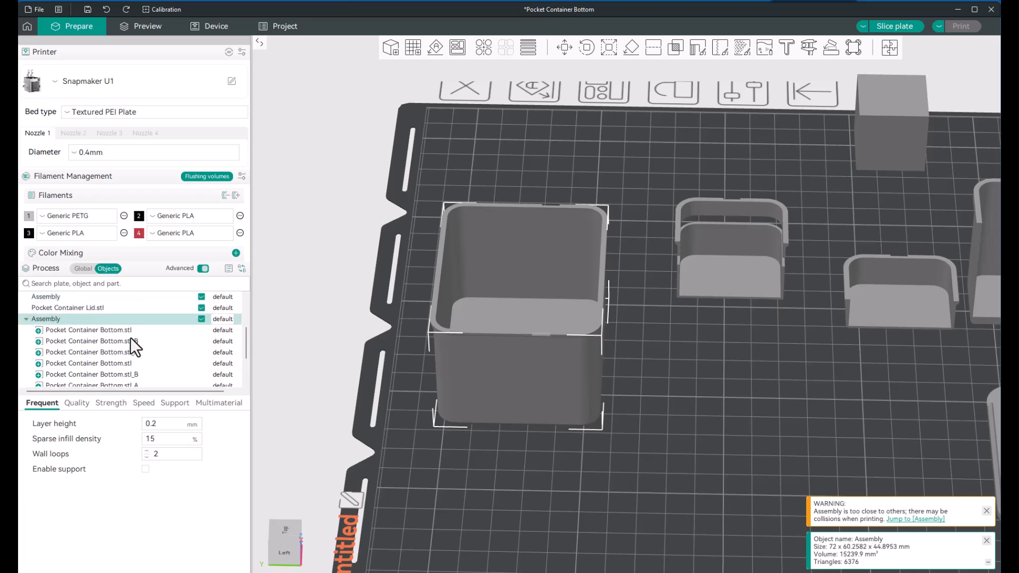
{"action": "left_click", "coordinate": [709, 393]}
{"action": "scroll", "coordinate": [710, 392], "scroll_direction": "down", "scroll_amount": 4}
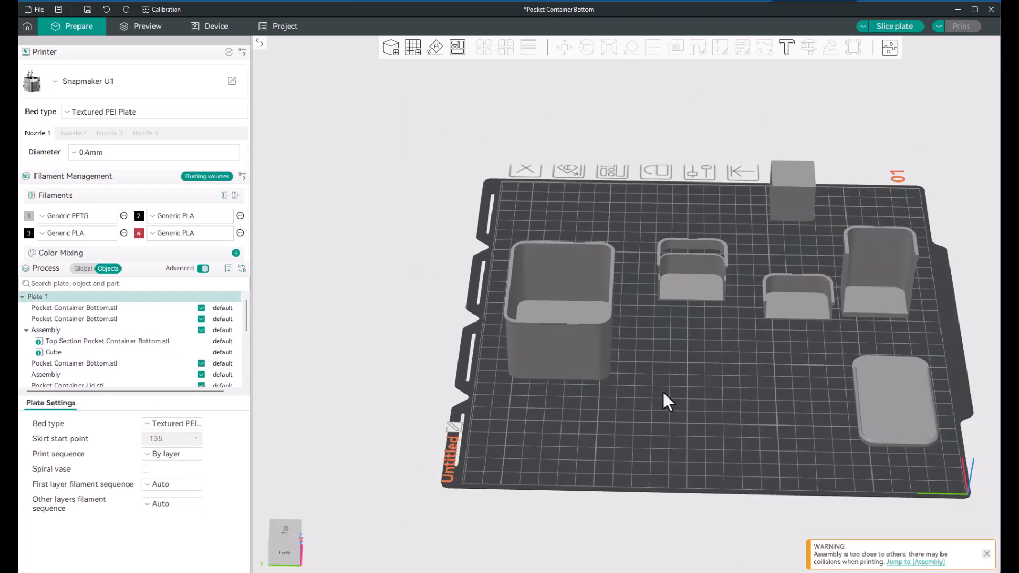
{"action": "scroll", "coordinate": [663, 394], "scroll_direction": "up", "scroll_amount": 3}
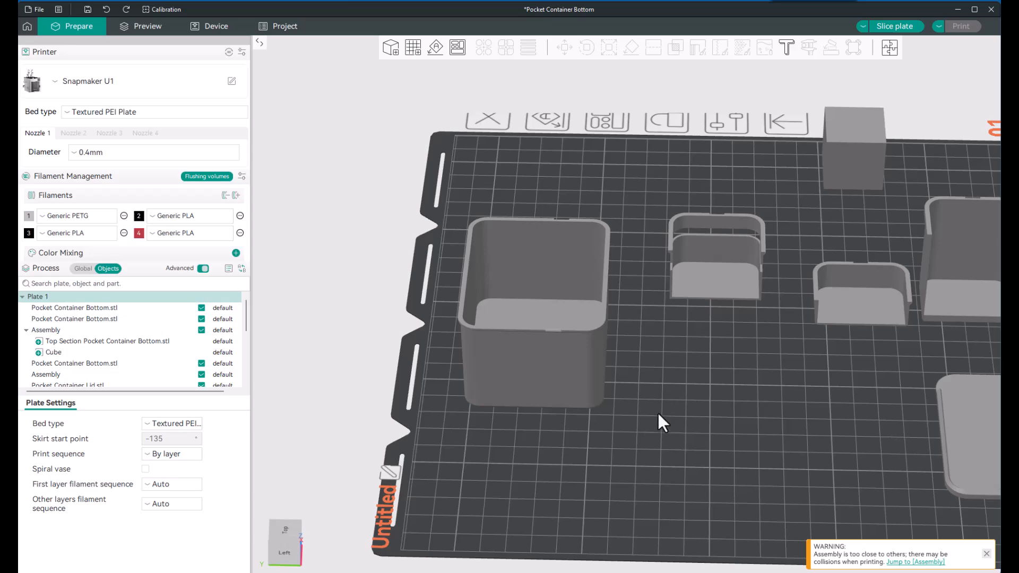
Step: Cut the widened container into two halves with a vertical plane through the middle of its X length, keeping both parts
{"action": "left_click_drag", "start_coordinate": [657, 411], "coordinate": [607, 401]}
{"action": "key", "text": "3"}
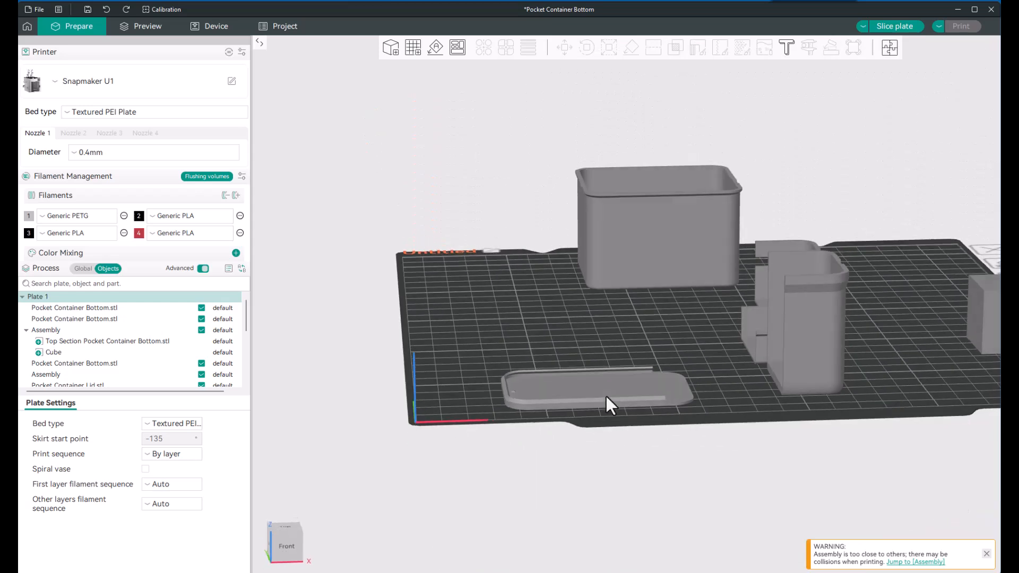
{"action": "left_click", "coordinate": [649, 301]}
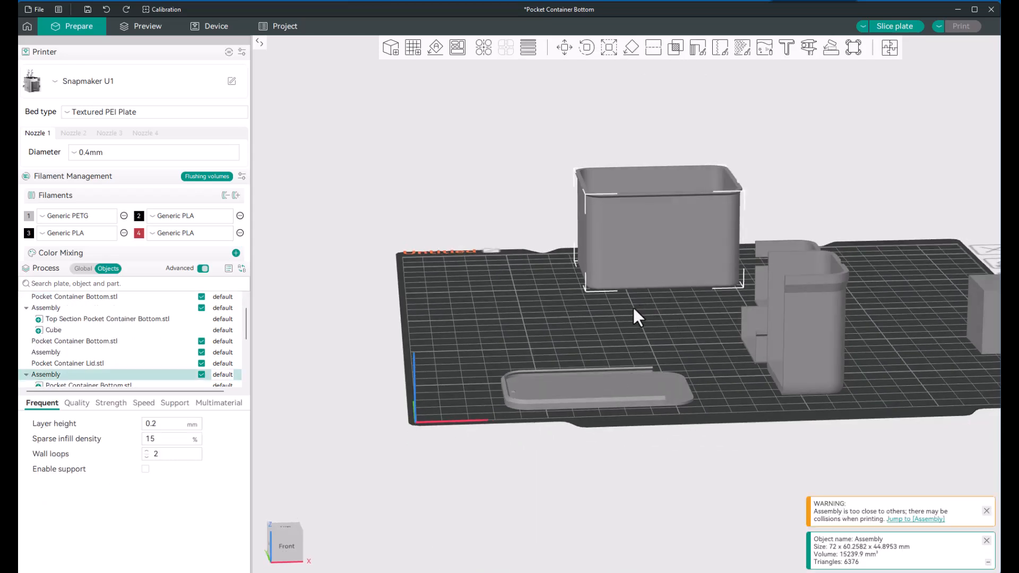
{"action": "left_click", "coordinate": [654, 46]}
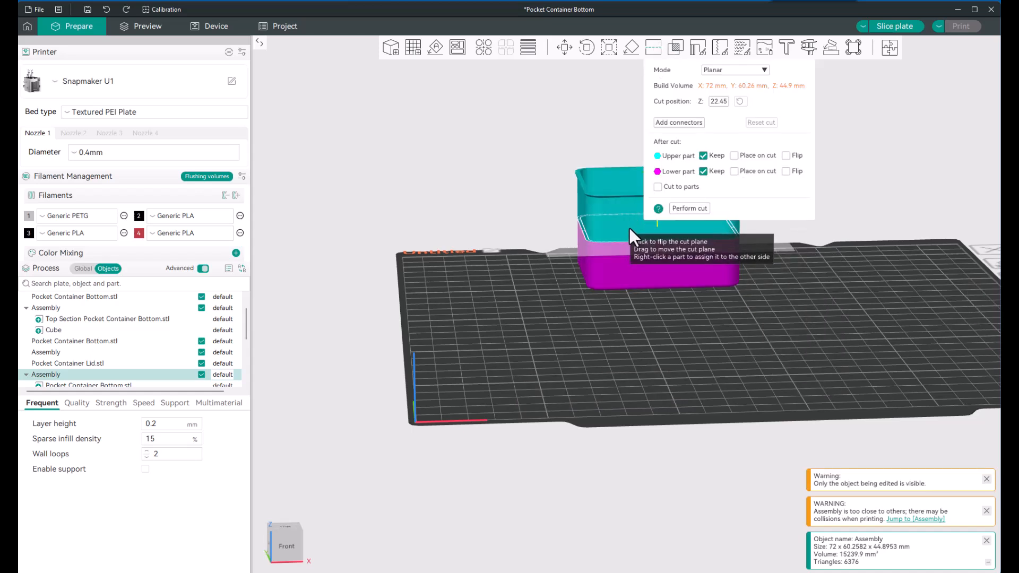
{"action": "scroll", "coordinate": [632, 217], "scroll_direction": "up", "scroll_amount": 4}
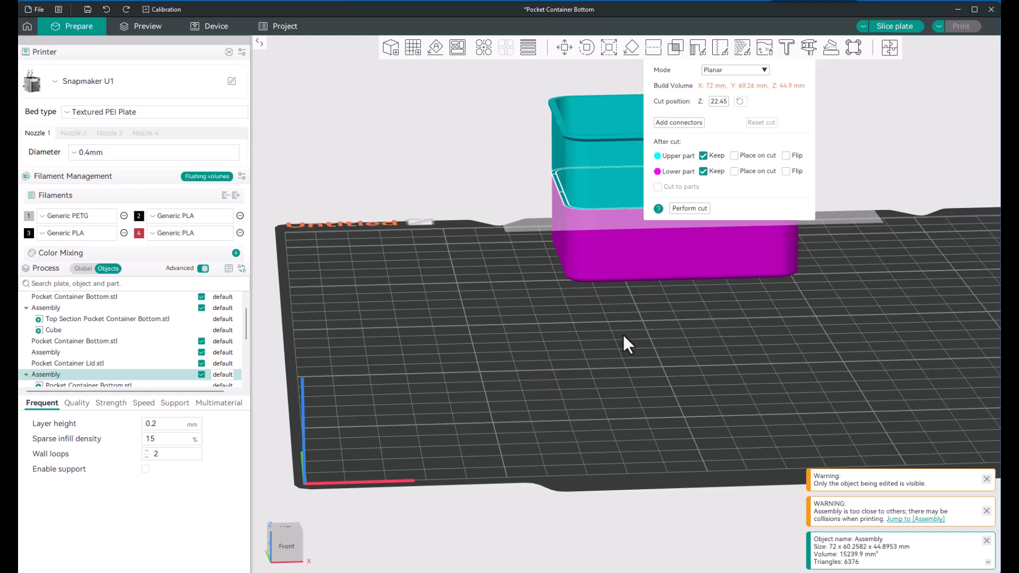
{"action": "middle_click_drag", "start_coordinate": [623, 333], "coordinate": [386, 453]}
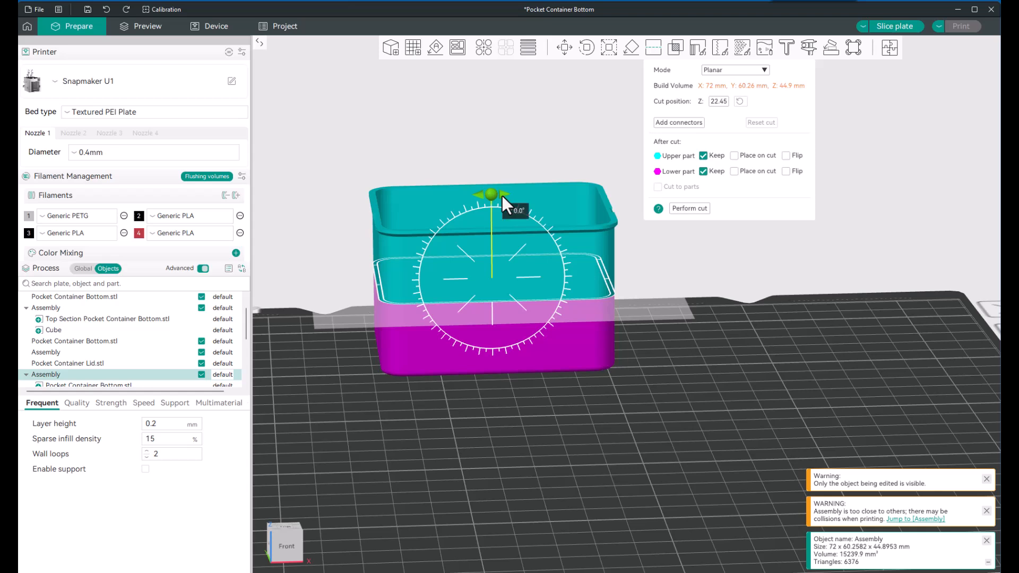
{"action": "left_click_drag", "start_coordinate": [503, 195], "coordinate": [535, 278]}
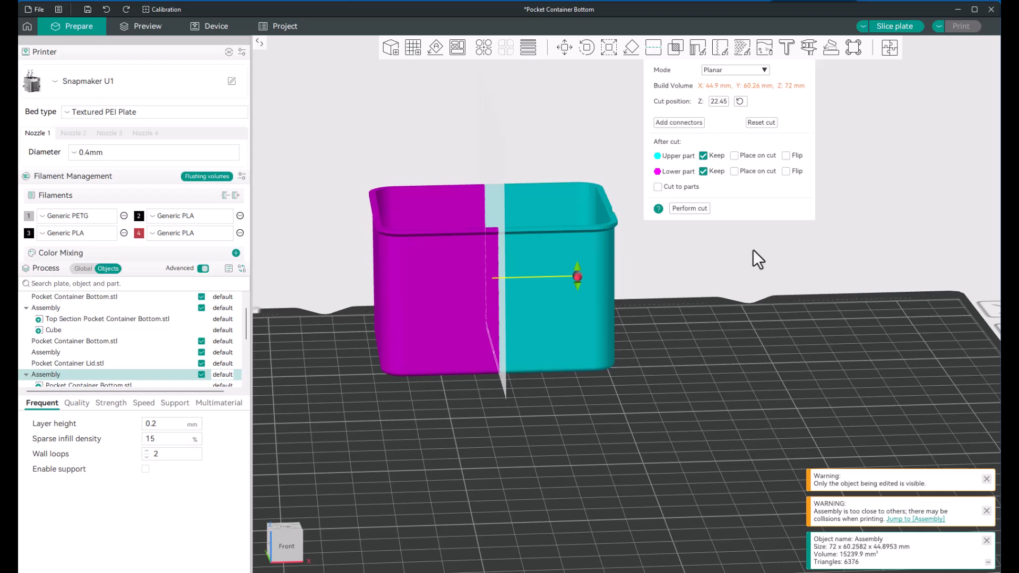
{"action": "left_click", "coordinate": [691, 208]}
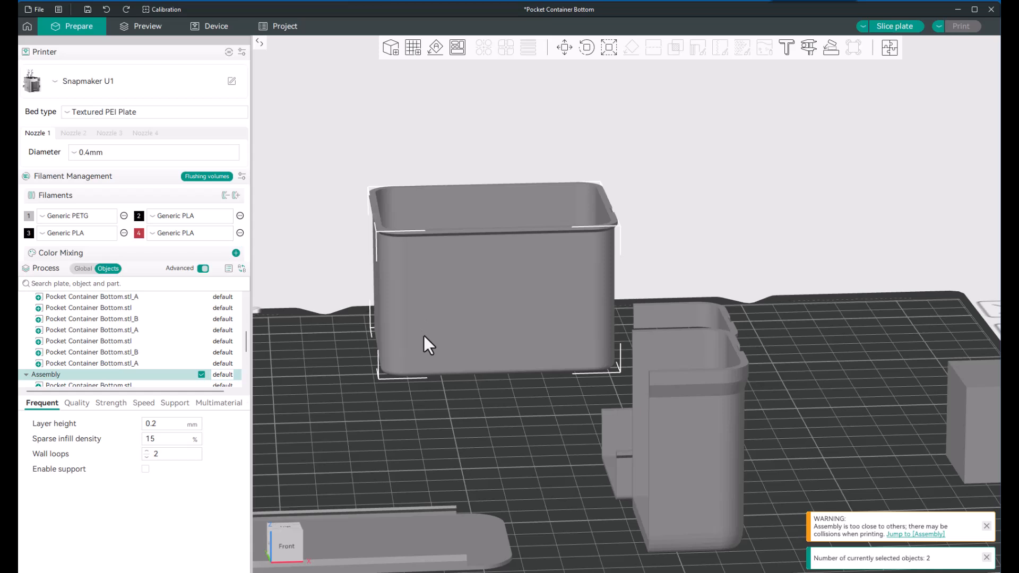
Step: Delete the half of the cut container on the lower X side
{"action": "left_click", "coordinate": [439, 421]}
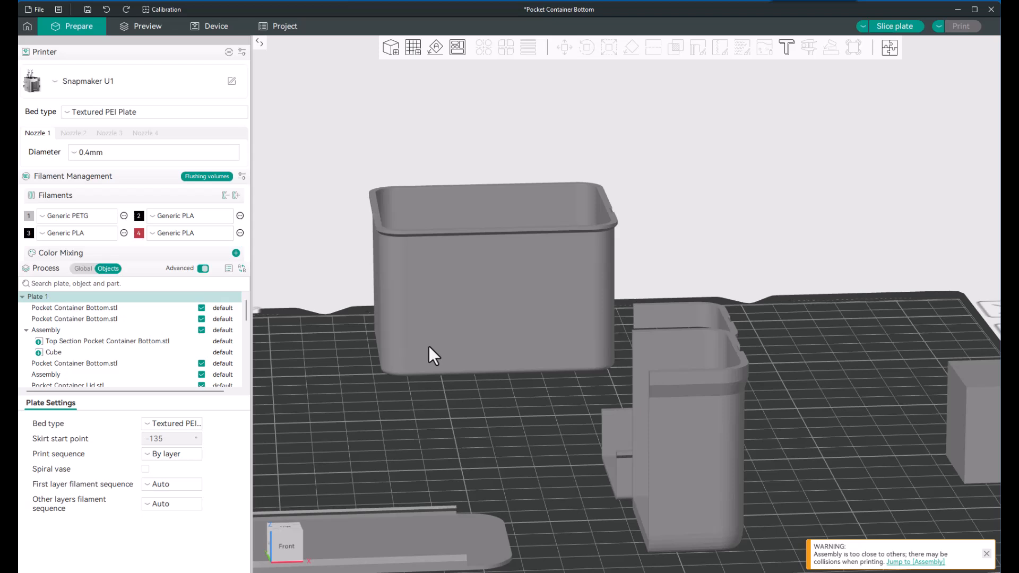
{"action": "left_click", "coordinate": [430, 345]}
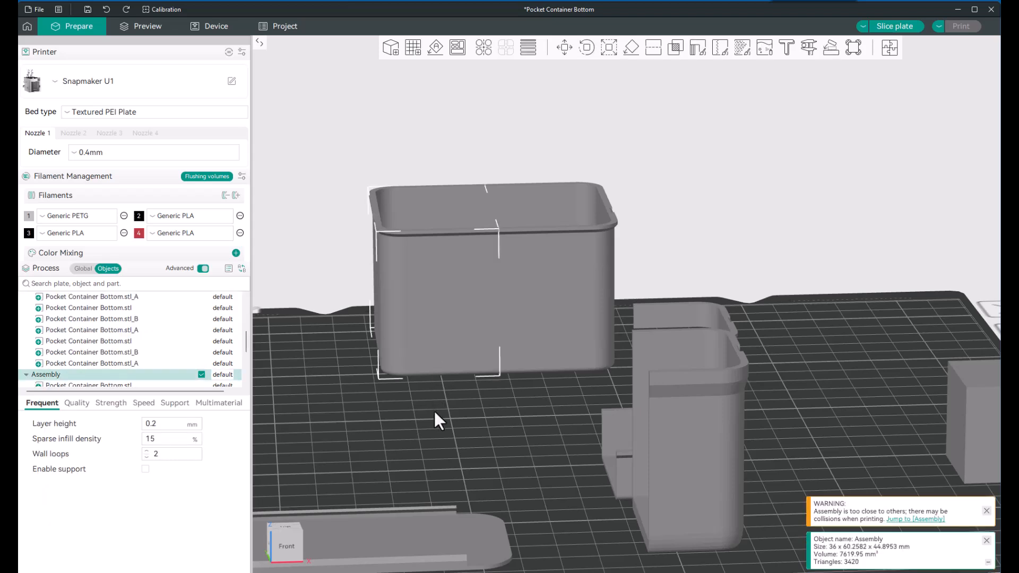
{"action": "left_click", "coordinate": [435, 412]}
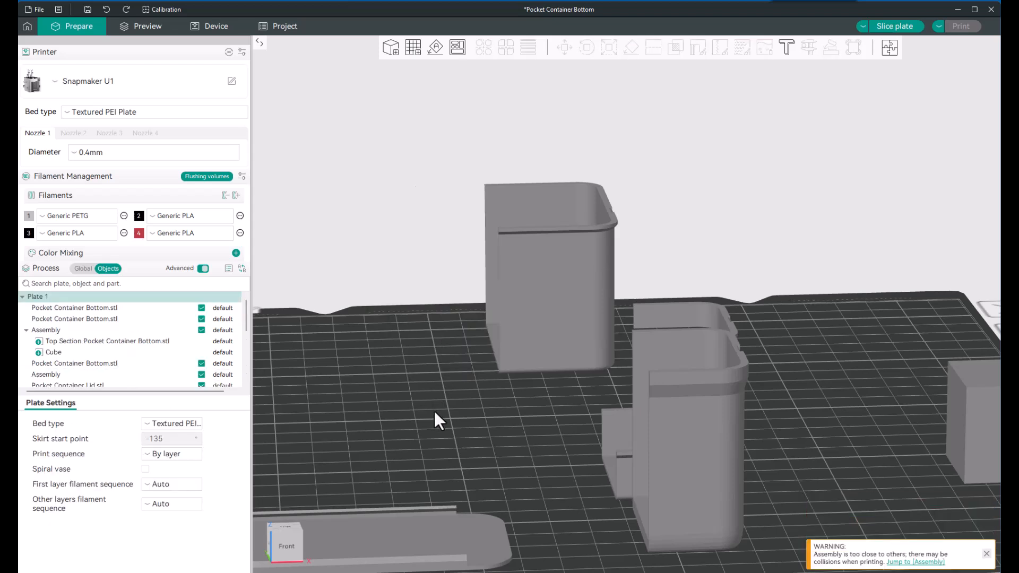
Step: Examine the open cut side and interior of the remaining container half, and the smaller cut pieces beside it
{"action": "left_click_drag", "start_coordinate": [425, 383], "coordinate": [479, 390]}
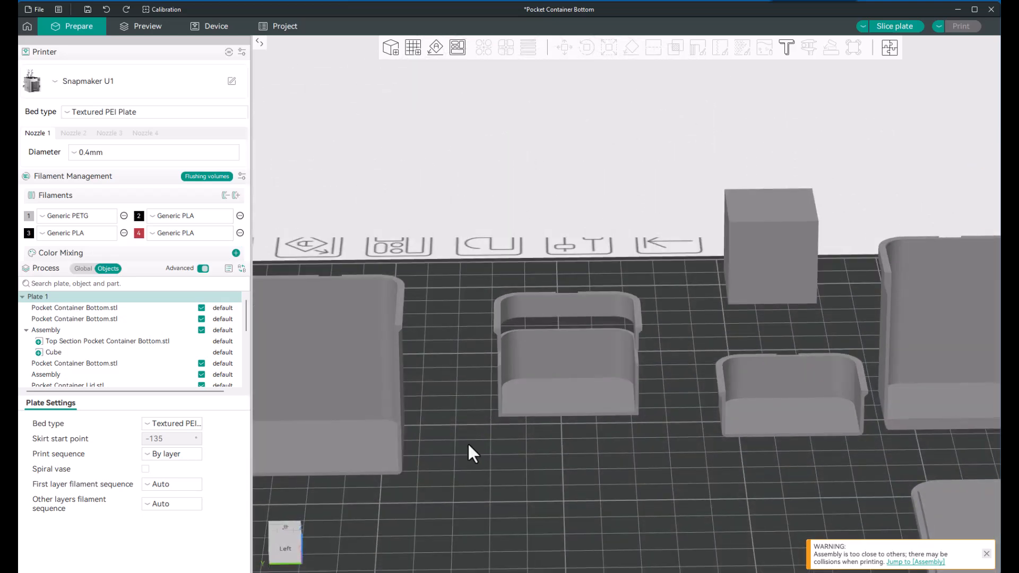
{"action": "middle_click_drag", "start_coordinate": [469, 443], "coordinate": [745, 412]}
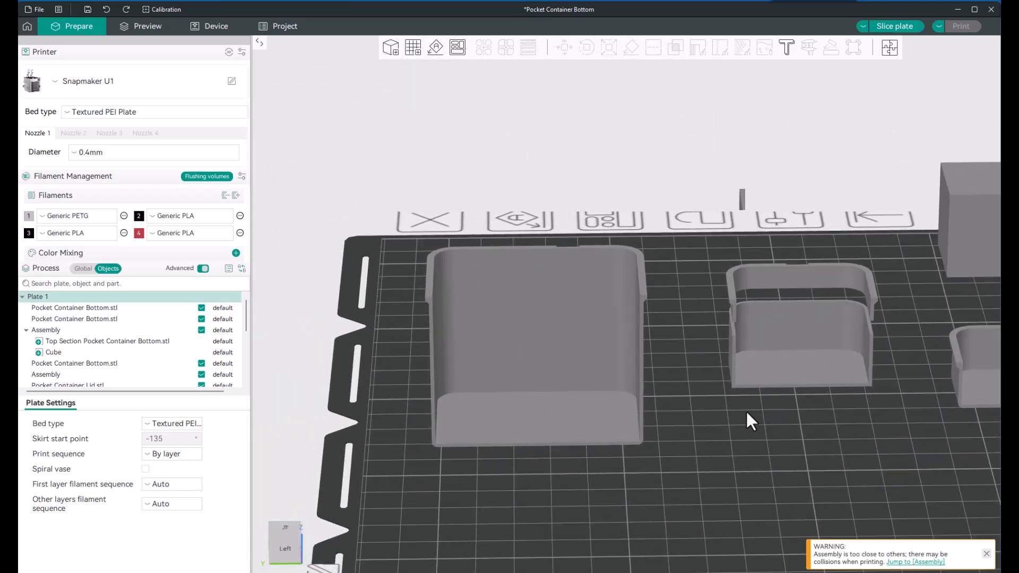
{"action": "scroll", "coordinate": [539, 418], "scroll_direction": "up", "scroll_amount": 5}
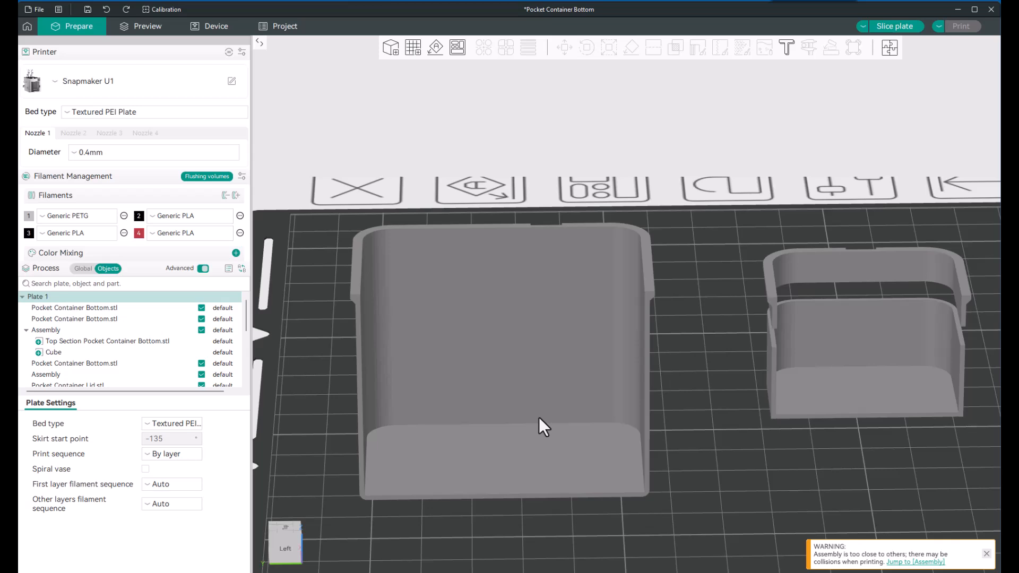
{"action": "scroll", "coordinate": [538, 417], "scroll_direction": "up", "scroll_amount": 2}
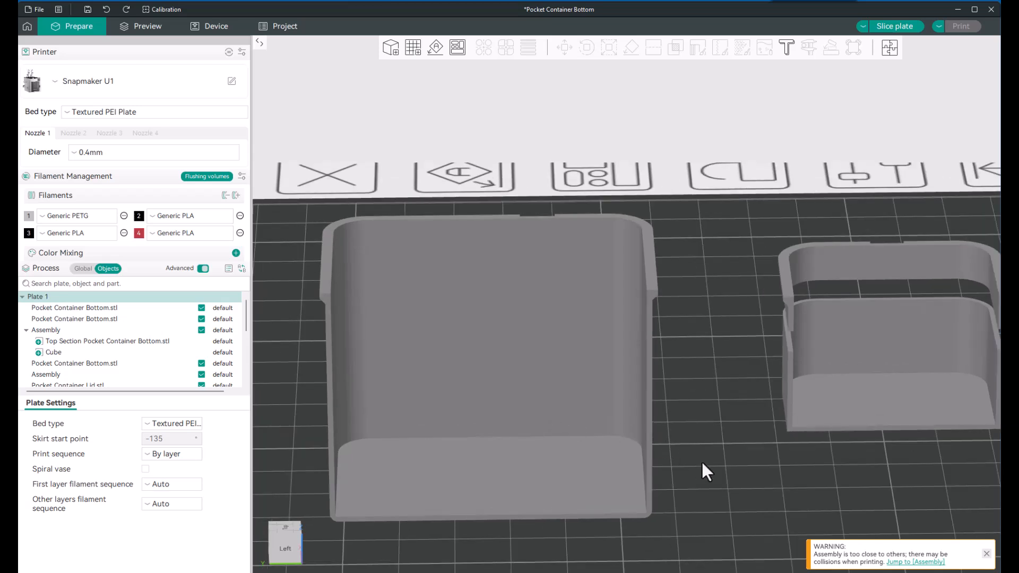
{"action": "mouse_move", "coordinate": [702, 463]}
{"action": "left_mouse_down"}
{"action": "mouse_move", "coordinate": [701, 443]}
{"action": "mouse_move", "coordinate": [702, 462]}
{"action": "left_mouse_up"}
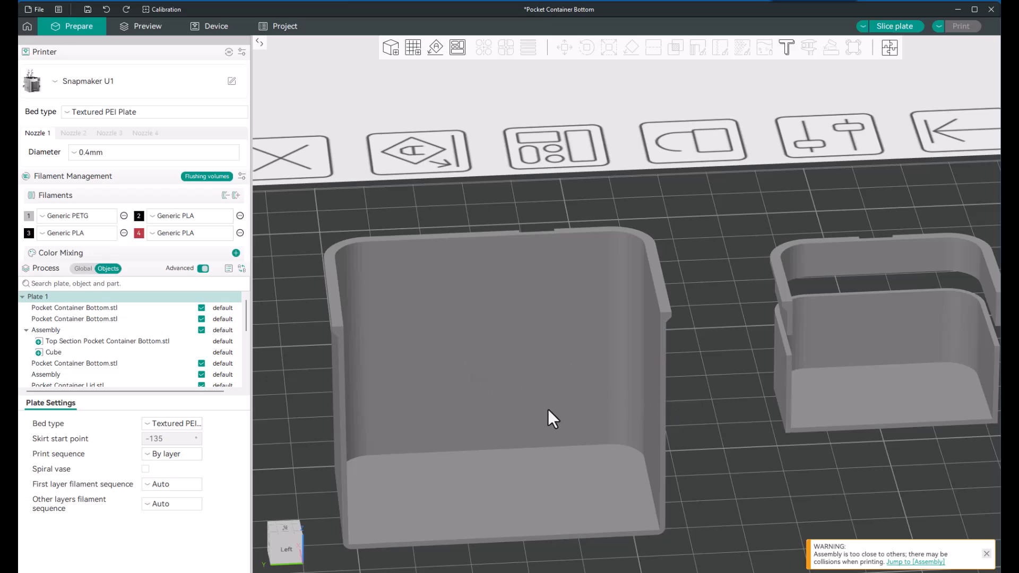
{"action": "left_click_drag", "start_coordinate": [709, 446], "coordinate": [637, 390]}
{"action": "right_click_drag", "start_coordinate": [635, 387], "coordinate": [416, 359]}
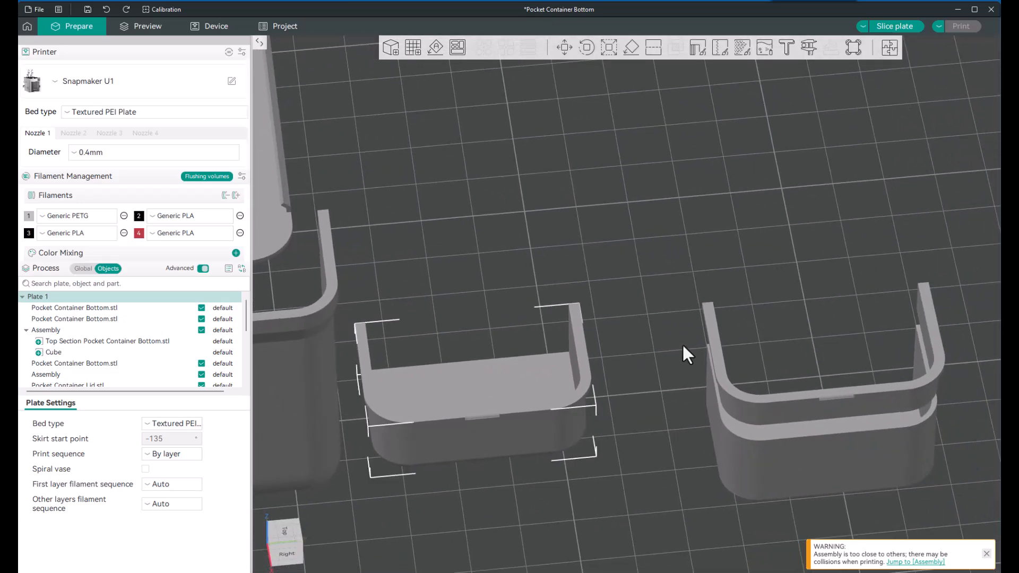
{"action": "left_click", "coordinate": [541, 353]}
{"action": "scroll", "coordinate": [658, 324], "scroll_direction": "down", "scroll_amount": 5}
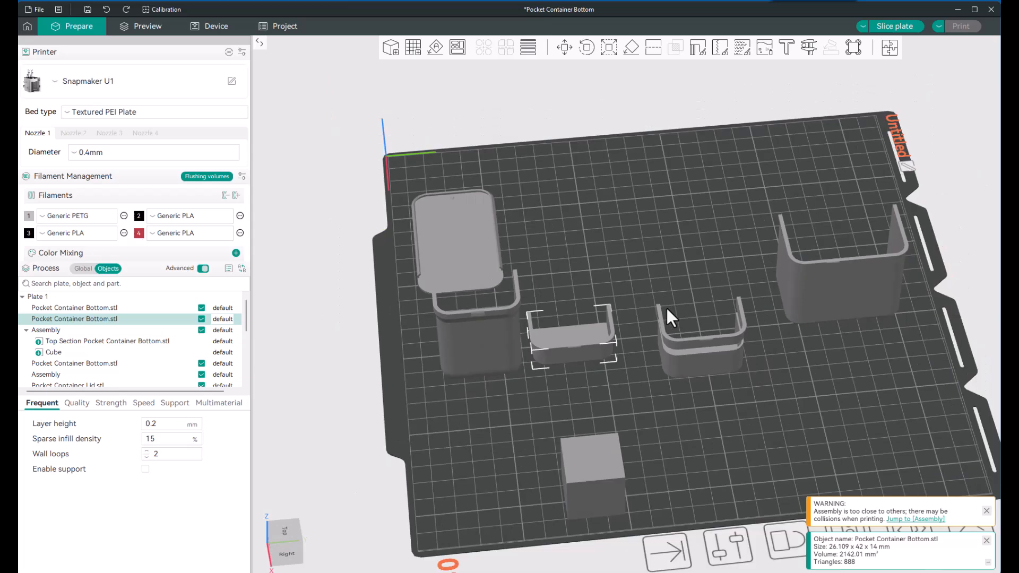
Step: Inspect the small latch tab along the outer rim of the remaining half, and its walls and floor from the open side
{"action": "right_click_drag", "start_coordinate": [781, 339], "coordinate": [587, 391]}
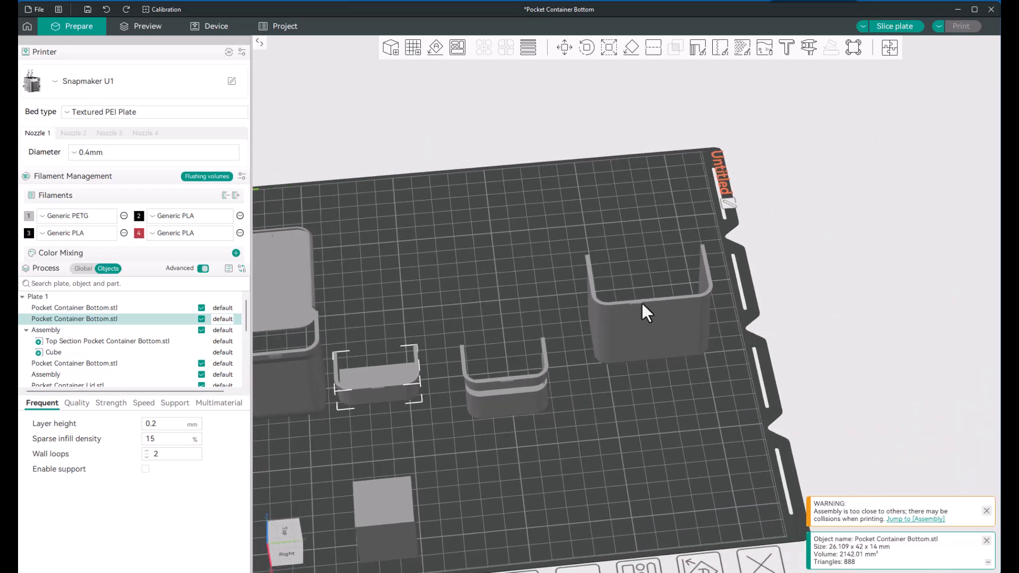
{"action": "scroll", "coordinate": [641, 303], "scroll_direction": "up", "scroll_amount": 6}
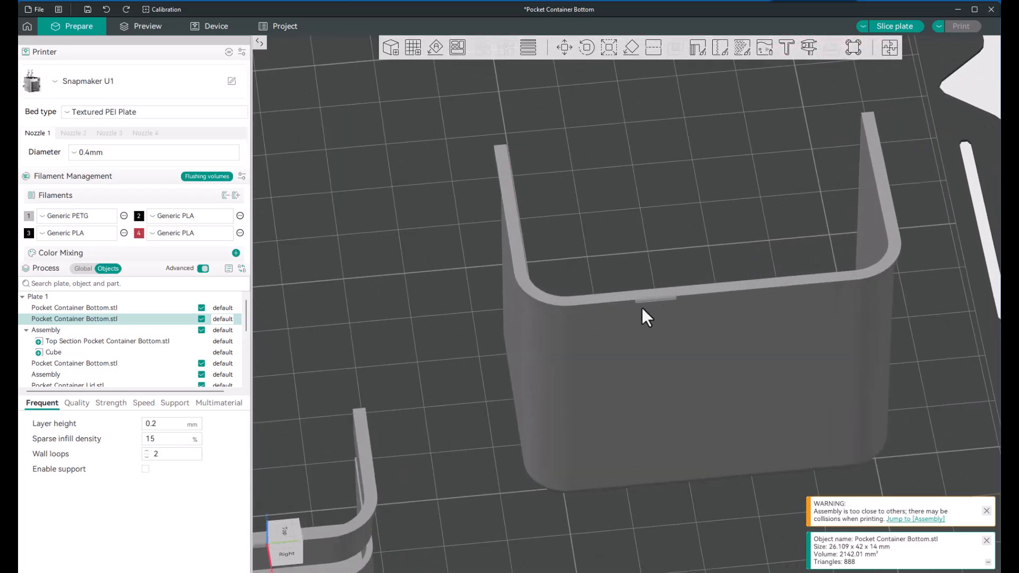
{"action": "scroll", "coordinate": [644, 308], "scroll_direction": "up", "scroll_amount": 5}
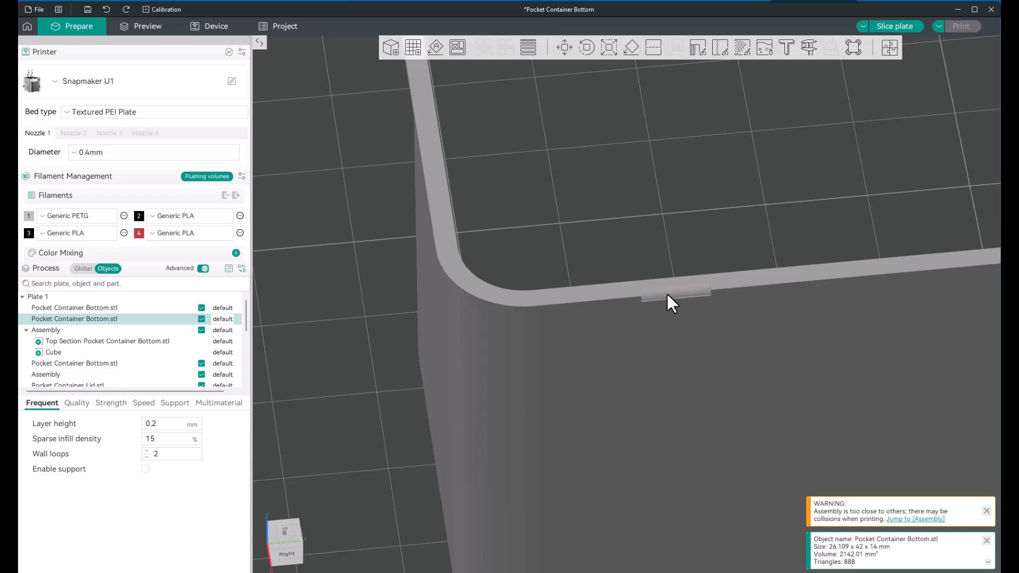
{"action": "scroll", "coordinate": [673, 298], "scroll_direction": "up", "scroll_amount": 5}
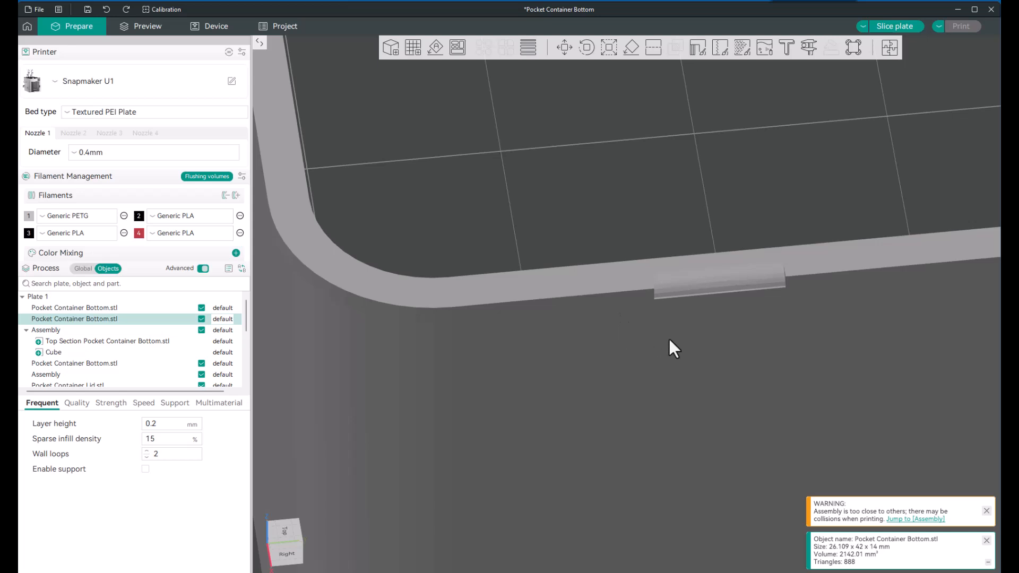
{"action": "right_click_drag", "start_coordinate": [681, 340], "coordinate": [631, 344]}
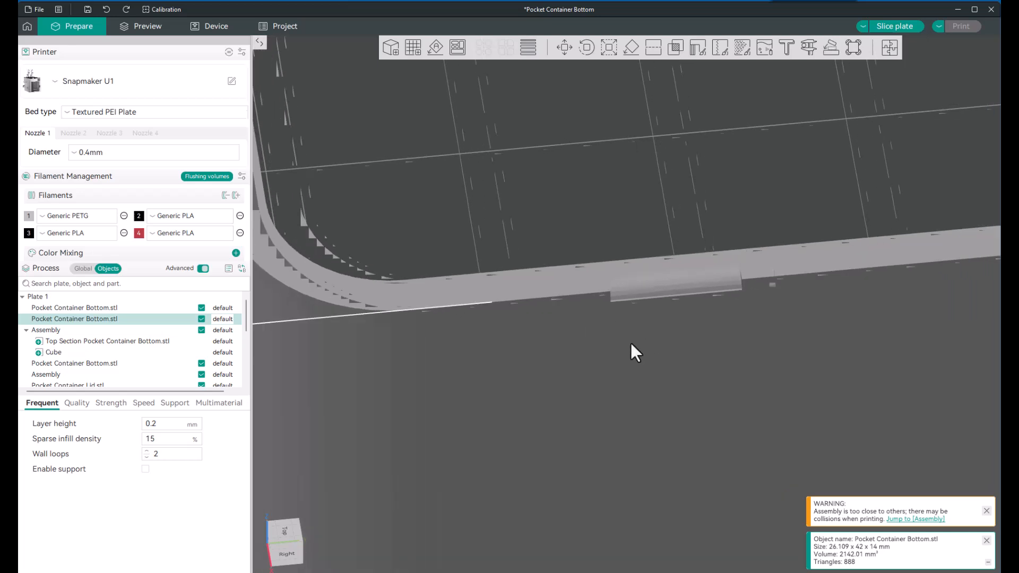
{"action": "scroll", "coordinate": [637, 338], "scroll_direction": "down", "scroll_amount": 7}
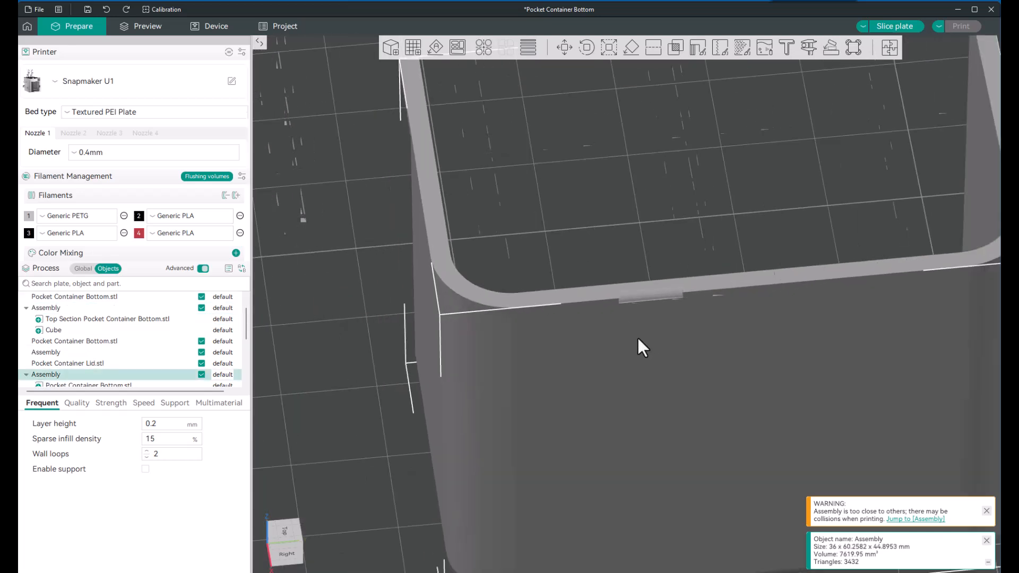
{"action": "scroll", "coordinate": [638, 339], "scroll_direction": "down", "scroll_amount": 5}
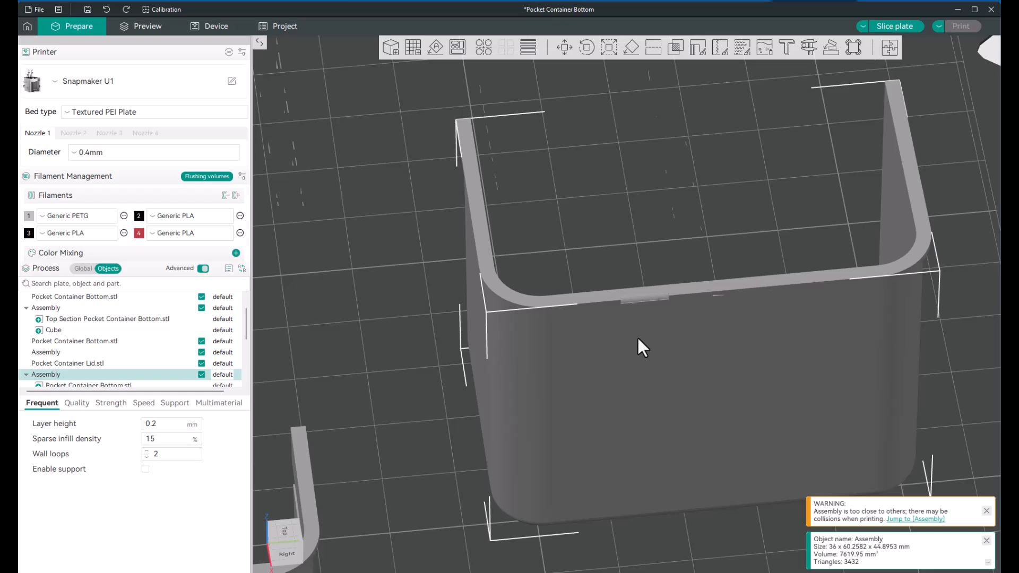
{"action": "scroll", "coordinate": [638, 340], "scroll_direction": "up", "scroll_amount": 2}
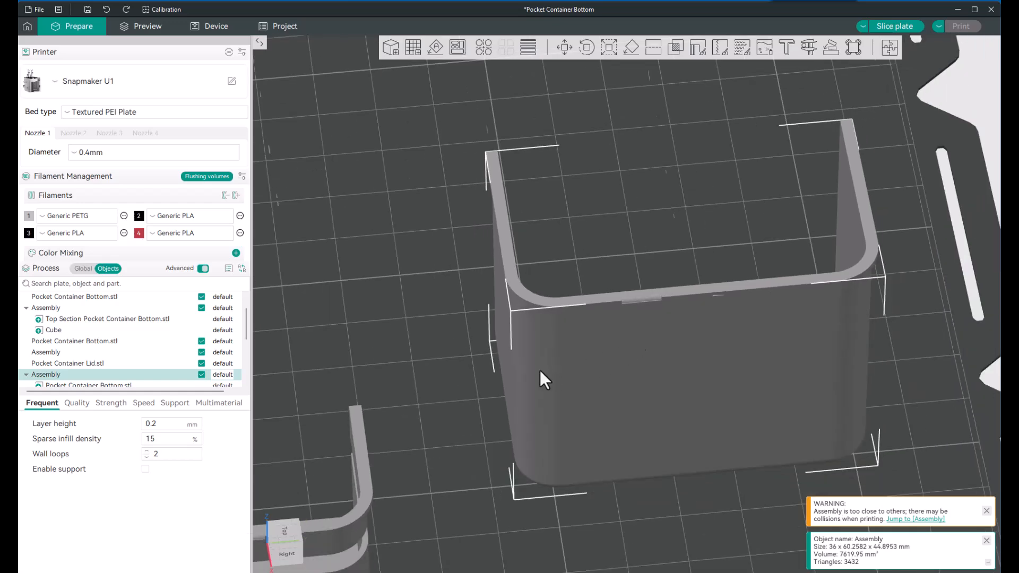
{"action": "left_click_drag", "start_coordinate": [451, 391], "coordinate": [558, 382]}
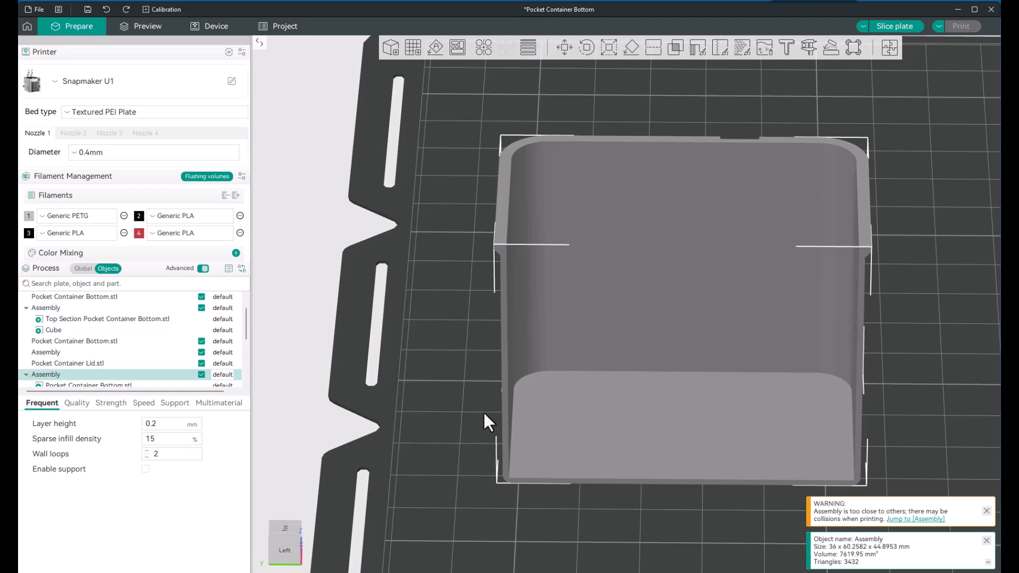
{"action": "scroll", "coordinate": [477, 397], "scroll_direction": "down", "scroll_amount": 5}
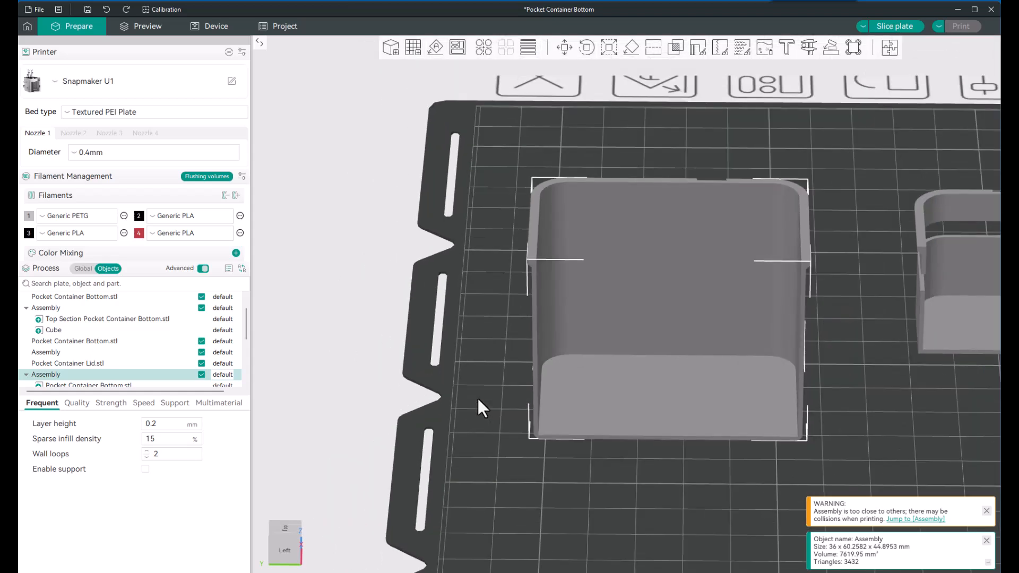
{"action": "scroll", "coordinate": [478, 399], "scroll_direction": "down", "scroll_amount": 1}
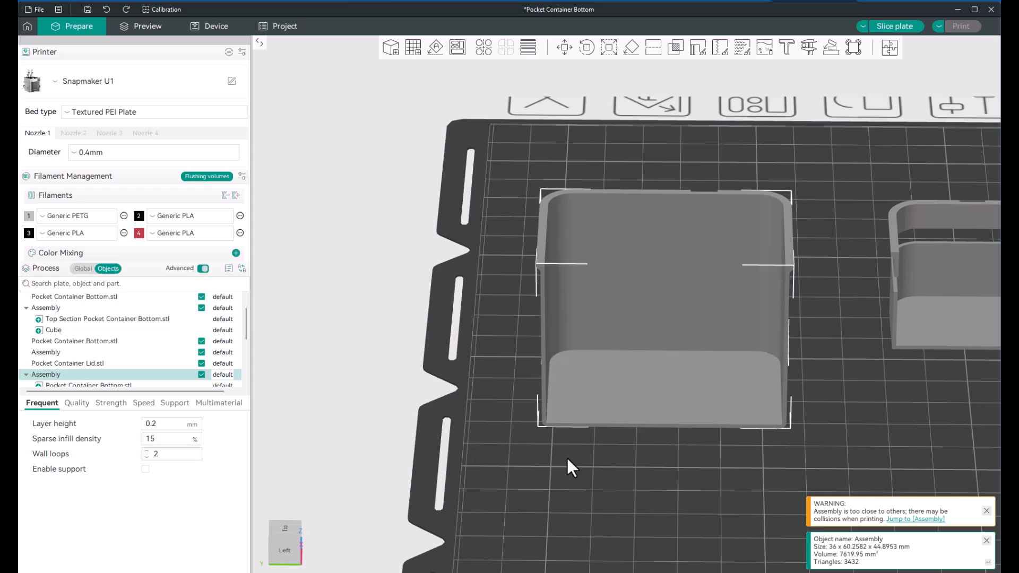
{"action": "left_click_drag", "start_coordinate": [568, 458], "coordinate": [571, 471]}
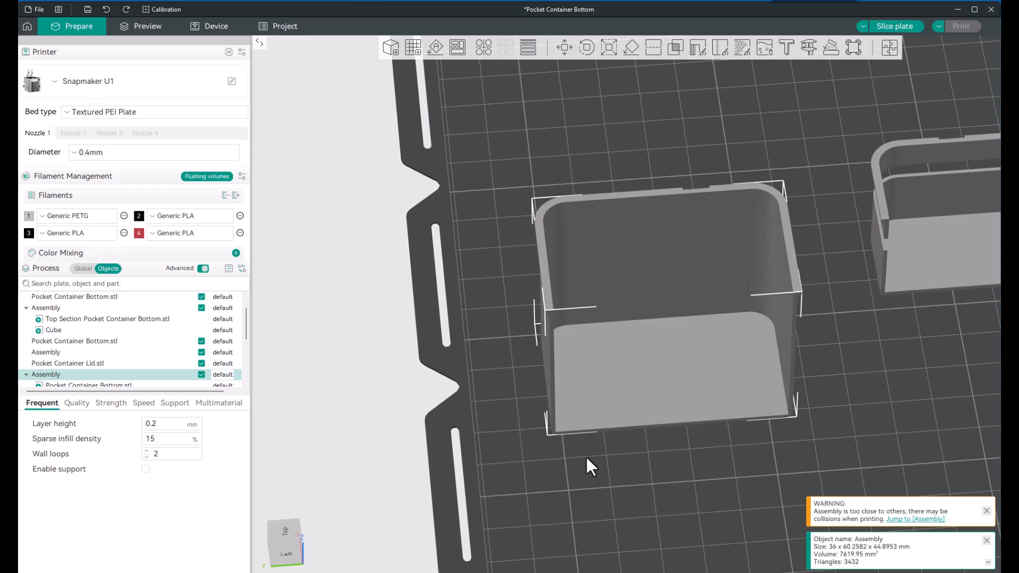
{"action": "scroll", "coordinate": [586, 459], "scroll_direction": "down", "scroll_amount": 5}
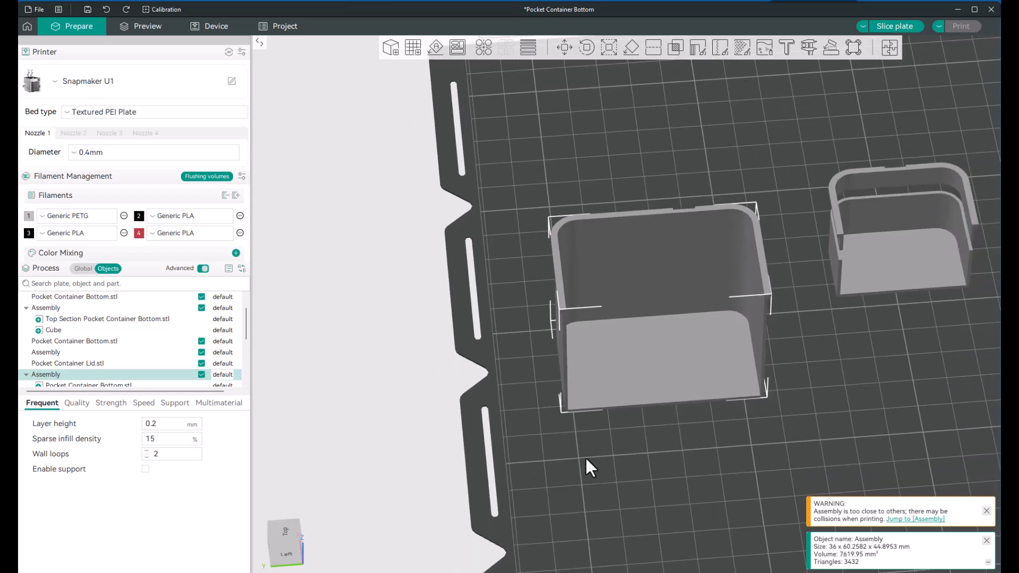